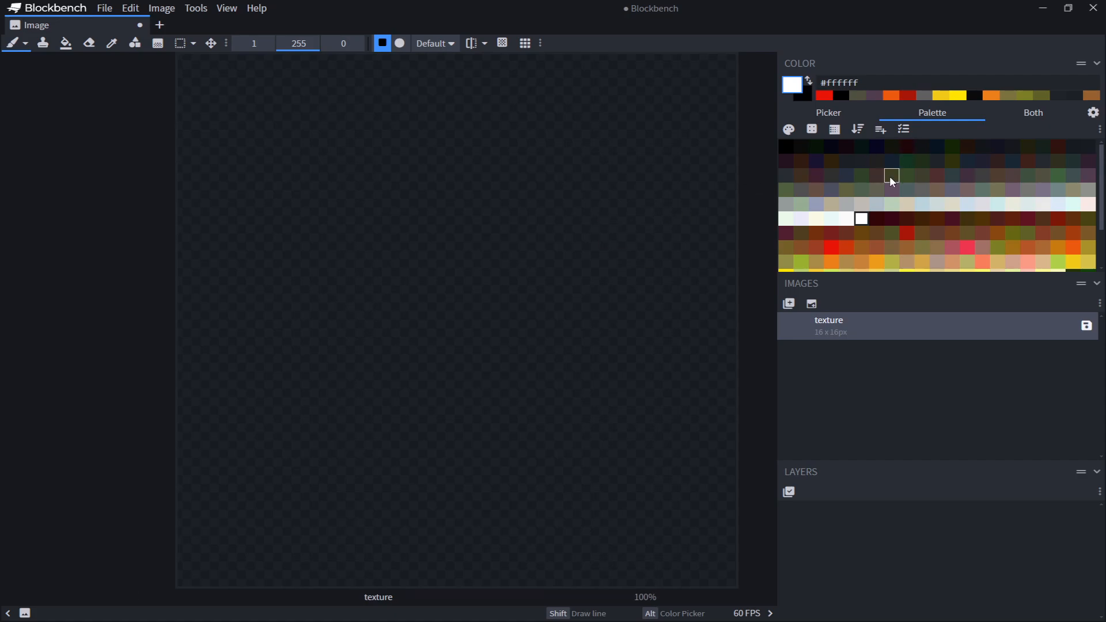
{"action": "scroll", "coordinate": [891, 175], "scroll_direction": "down", "scroll_amount": 2}
{"action": "scroll", "coordinate": [891, 192], "scroll_direction": "up", "scroll_amount": 2}
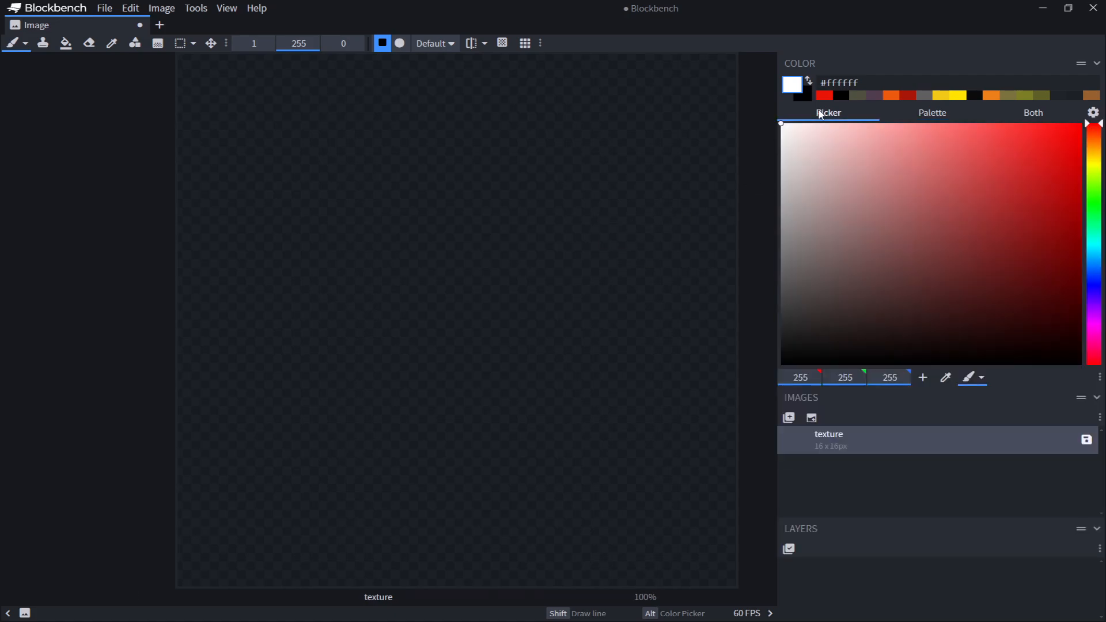
Pick a dark red in the color picker and paint two adjacent pixels in the middle of the texture
{"action": "left_click", "coordinate": [823, 114]}
{"action": "mouse_move", "coordinate": [967, 162]}
{"action": "left_mouse_down"}
{"action": "mouse_move", "coordinate": [1009, 154]}
{"action": "mouse_move", "coordinate": [1022, 138]}
{"action": "mouse_move", "coordinate": [1004, 163]}
{"action": "mouse_move", "coordinate": [1068, 182]}
{"action": "mouse_move", "coordinate": [985, 140]}
{"action": "mouse_move", "coordinate": [1015, 148]}
{"action": "mouse_move", "coordinate": [1090, 133]}
{"action": "mouse_move", "coordinate": [1090, 225]}
{"action": "mouse_move", "coordinate": [1076, 248]}
{"action": "mouse_move", "coordinate": [1081, 224]}
{"action": "left_mouse_up"}
{"action": "left_click", "coordinate": [509, 370]}
{"action": "left_click", "coordinate": [470, 375]}
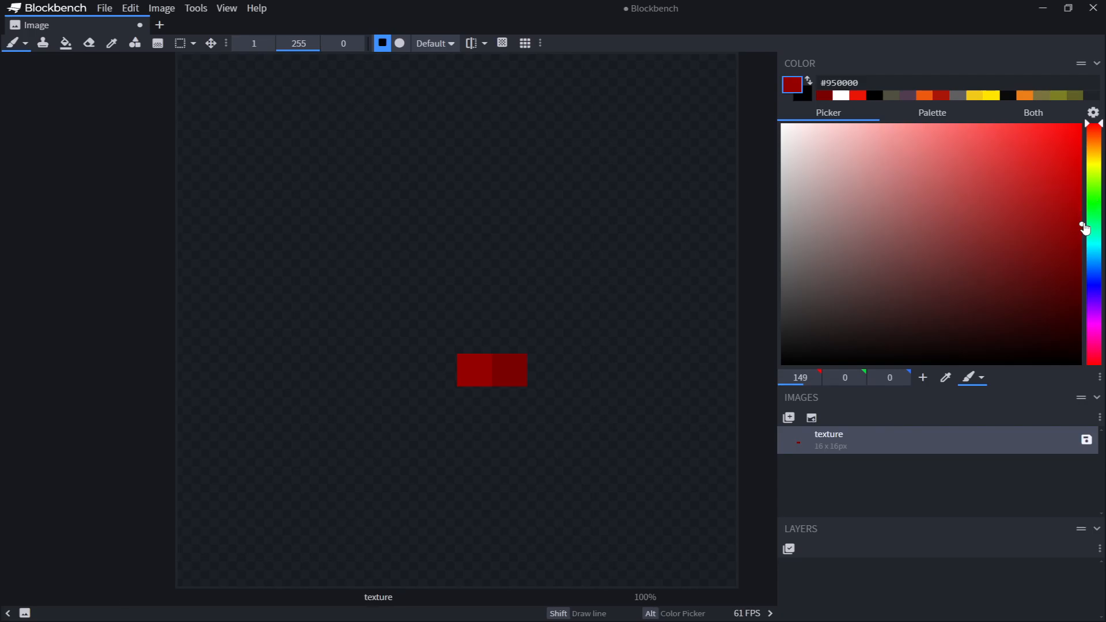
{"action": "left_click_drag", "start_coordinate": [1085, 229], "coordinate": [1082, 210]}
{"action": "left_click", "coordinate": [444, 369]}
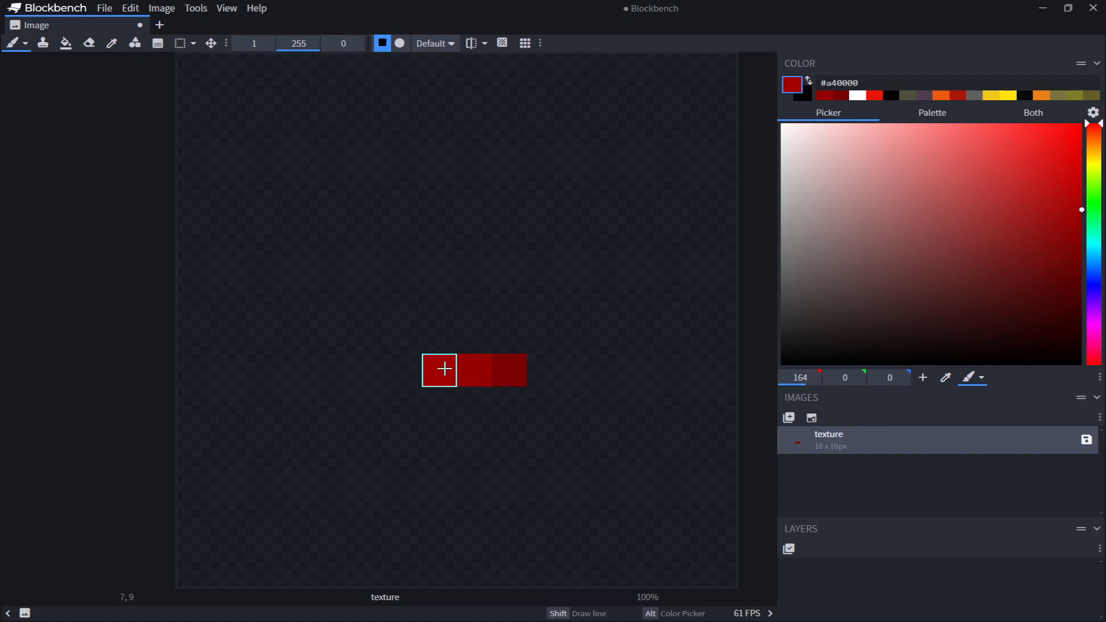
{"action": "key", "text": "ctrl+z"}
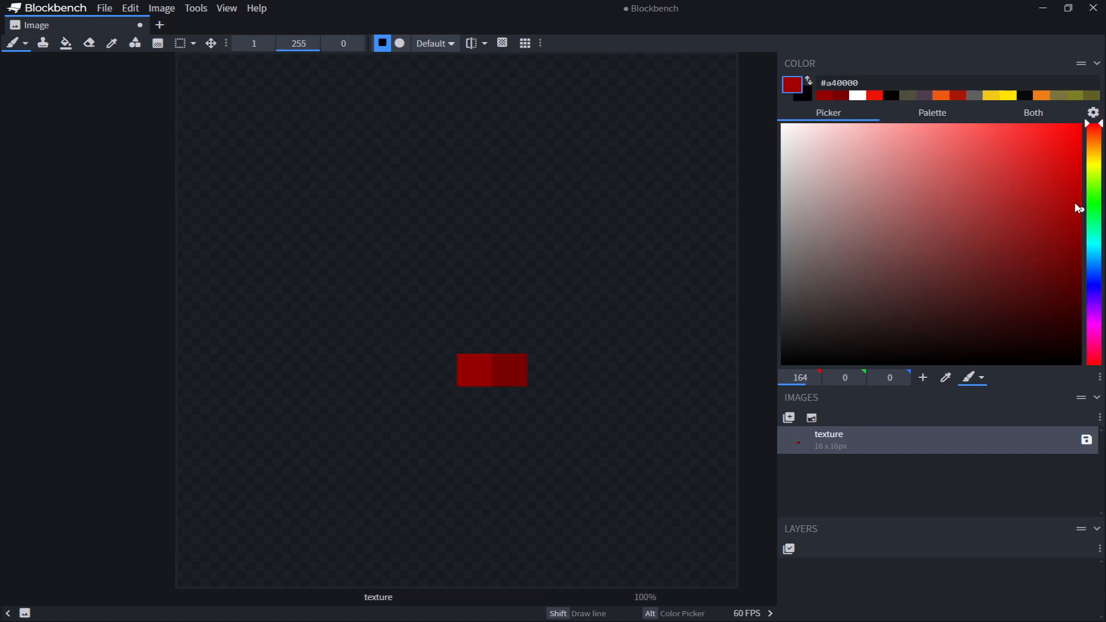
Extend the row leftward with pixels in #b30000, #d20000 and light red #ff7d7d
{"action": "left_click_drag", "start_coordinate": [1079, 209], "coordinate": [1082, 196]}
{"action": "left_click", "coordinate": [440, 370]}
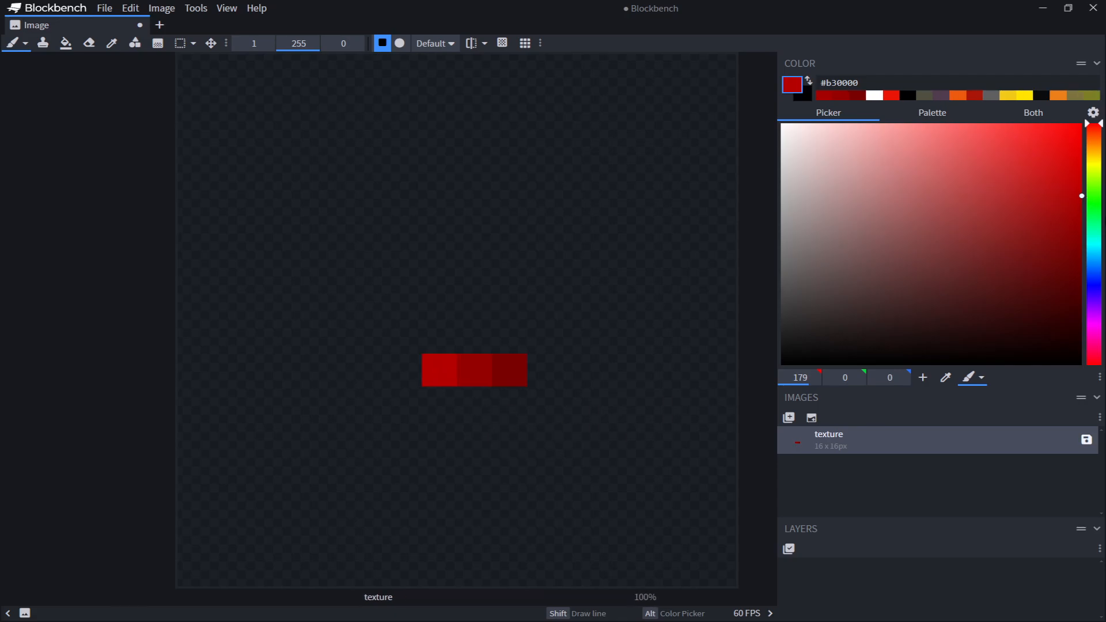
{"action": "left_click", "coordinate": [1081, 167]}
{"action": "left_click", "coordinate": [406, 369]}
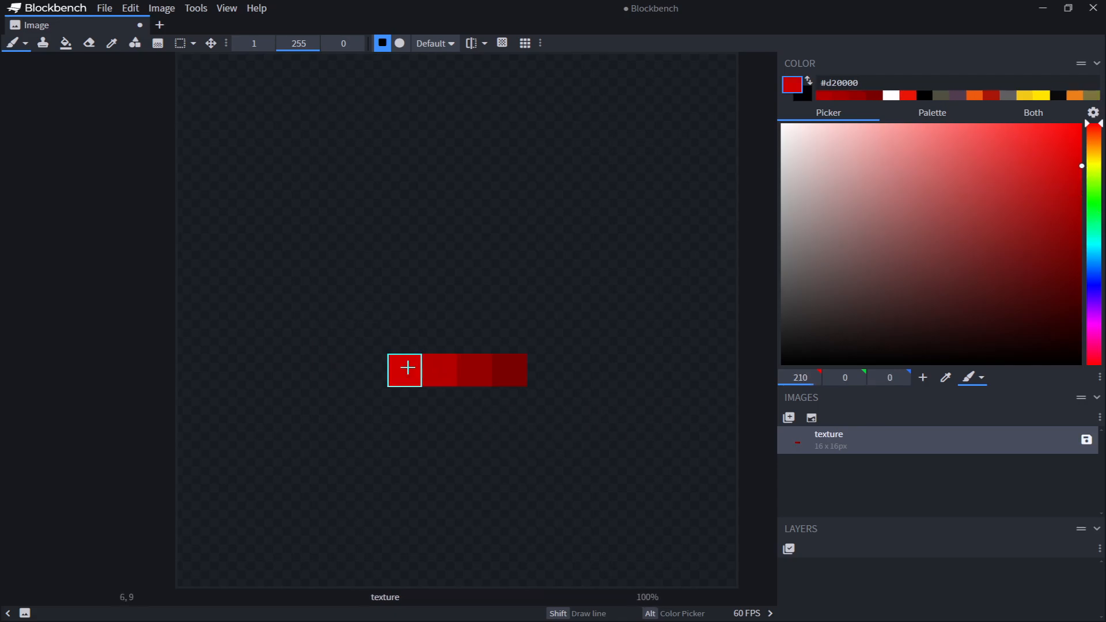
{"action": "mouse_move", "coordinate": [975, 168]}
{"action": "left_mouse_down"}
{"action": "mouse_move", "coordinate": [907, 113]}
{"action": "mouse_move", "coordinate": [934, 123]}
{"action": "left_mouse_up"}
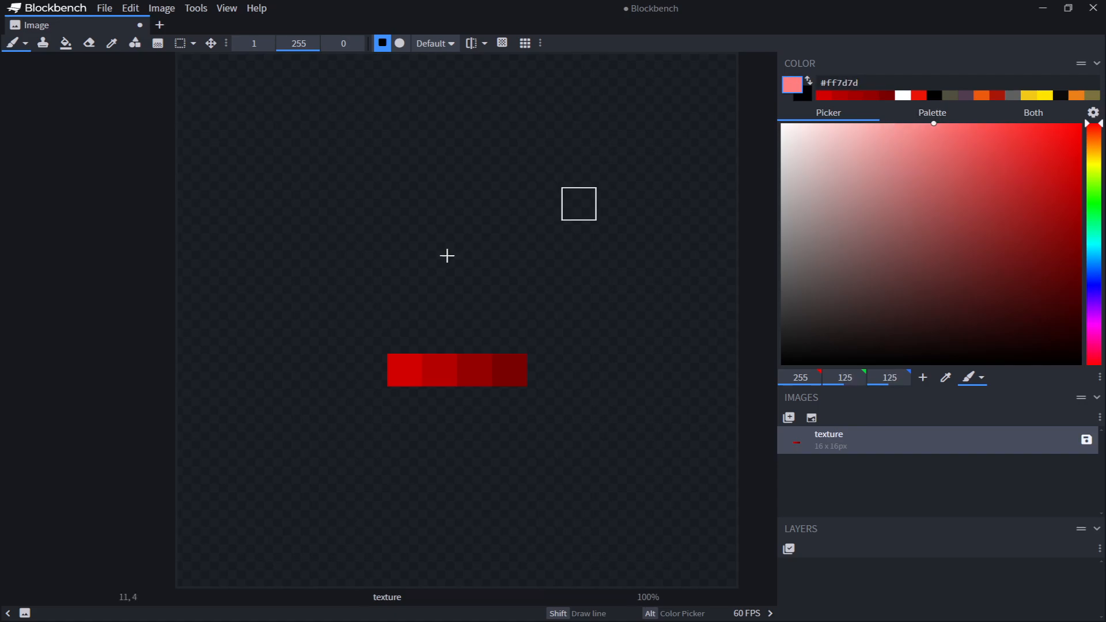
{"action": "left_click", "coordinate": [360, 363]}
Recolor the pixel beside the light one with a darker red and add a #ffcaca pixel at the row's left end
{"action": "left_click", "coordinate": [1081, 189]}
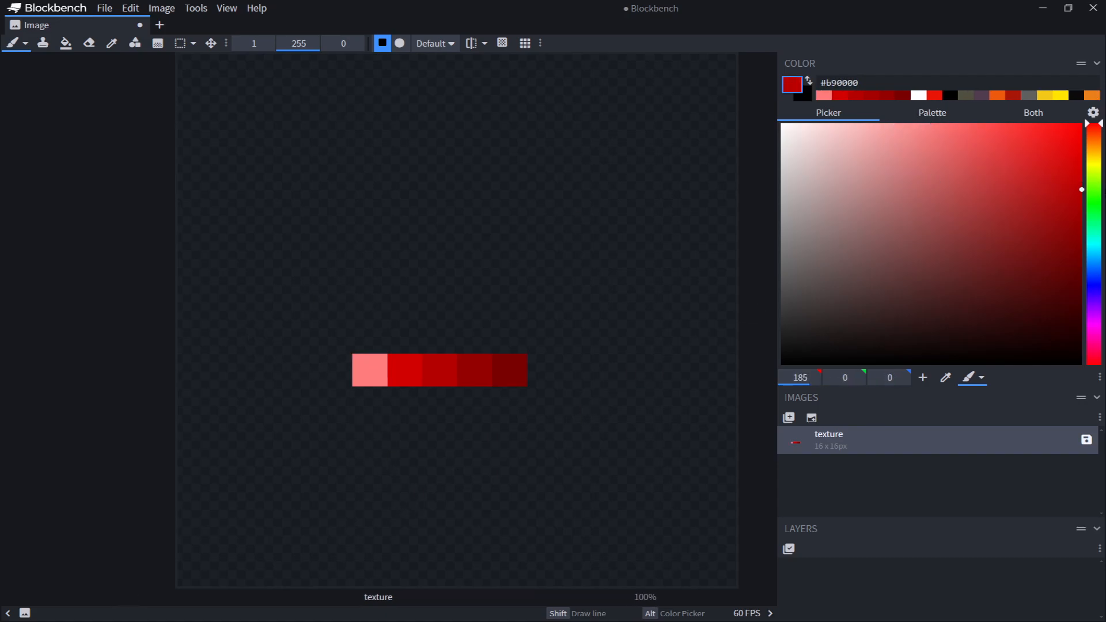
{"action": "left_click", "coordinate": [403, 374], "text": "alt"}
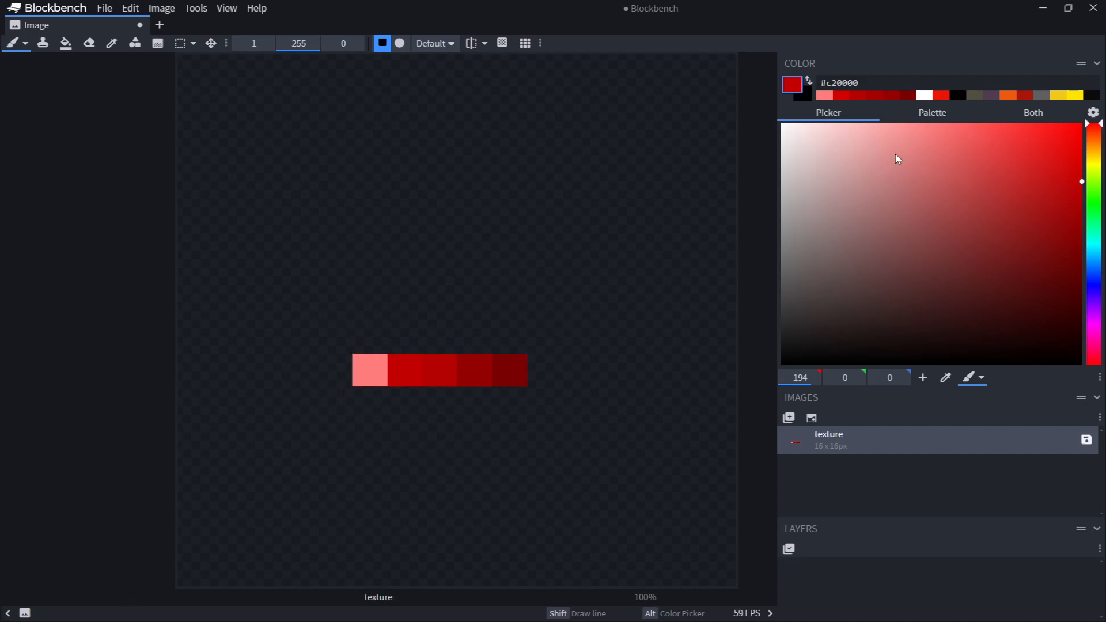
{"action": "left_click", "coordinate": [843, 123]}
{"action": "left_click", "coordinate": [335, 370]}
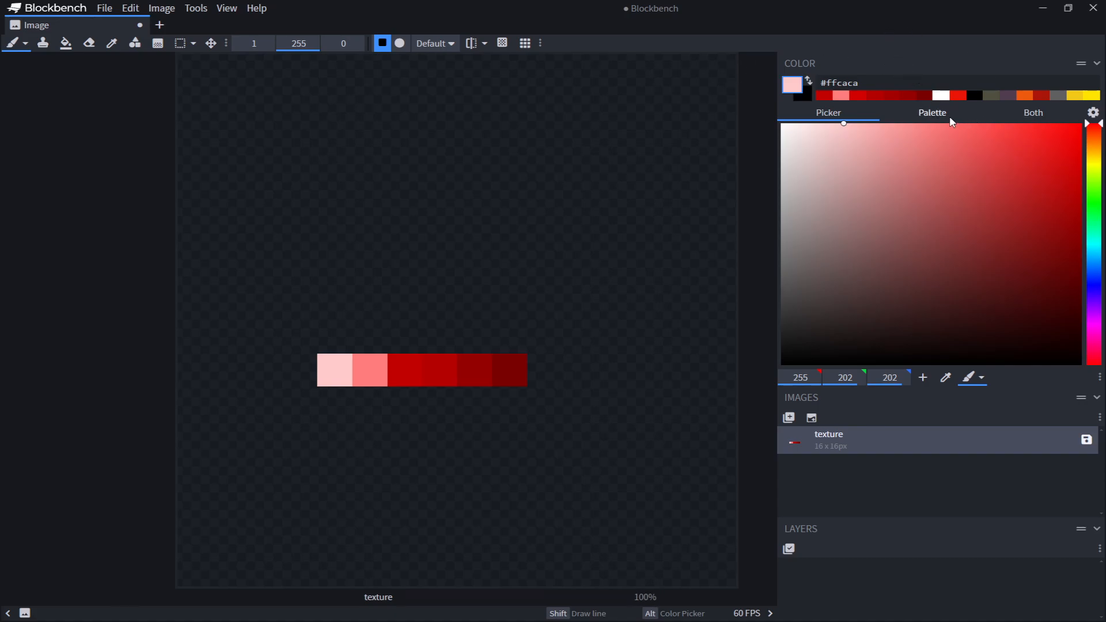
Save the current color palette under the name red gem
{"action": "left_click", "coordinate": [923, 117]}
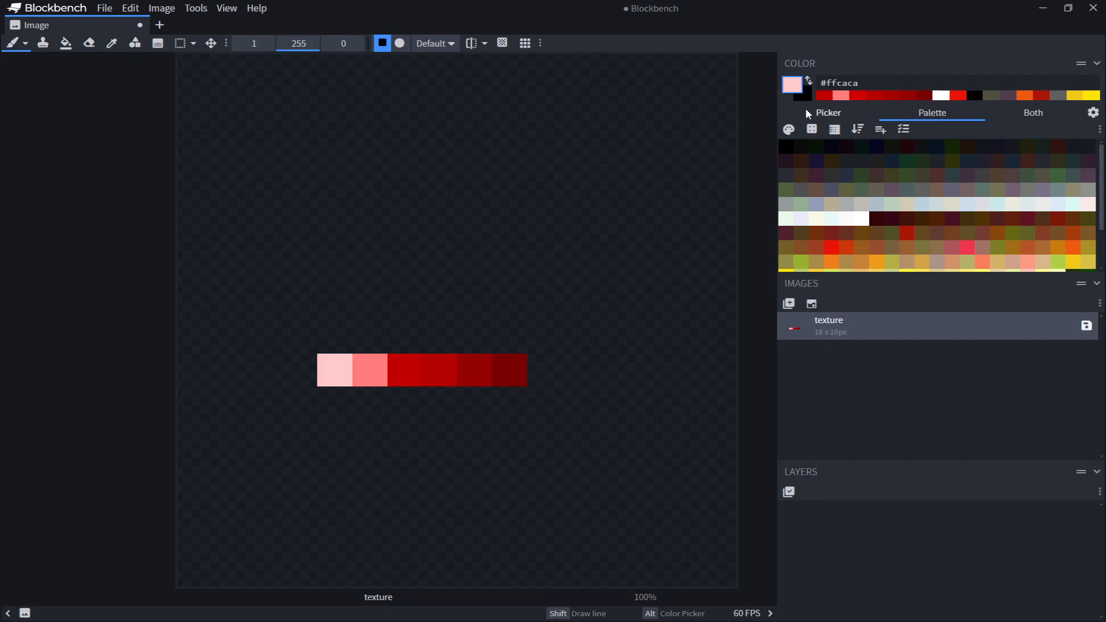
{"action": "left_click", "coordinate": [880, 127]}
{"action": "left_click", "coordinate": [509, 96]}
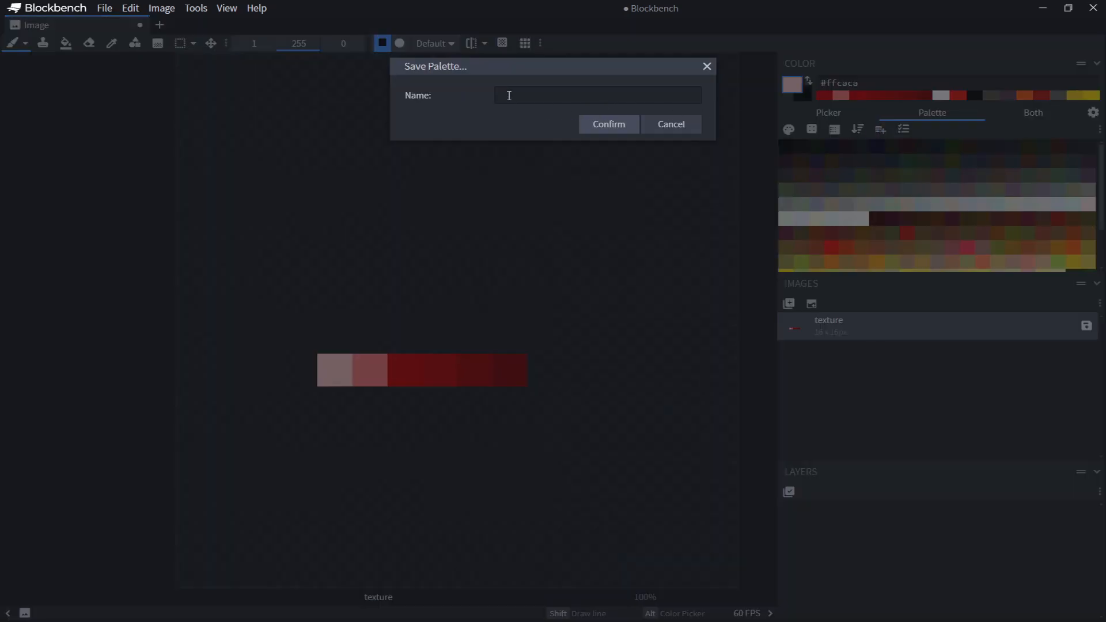
{"action": "type", "text": "red gne"}
{"action": "key", "text": "BackSpace"}
{"action": "key", "text": "BackSpace"}
{"action": "type", "text": "em"}
{"action": "left_click", "coordinate": [621, 132]}
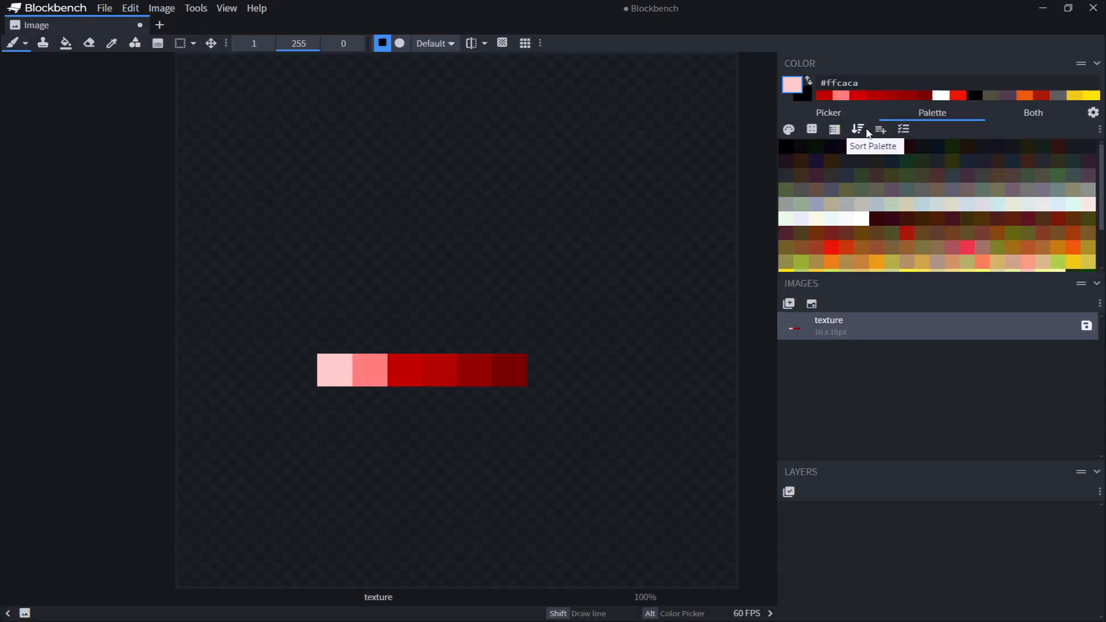
Browse the saved palettes list, loading red gem, expjumperpallet, CCcolorpallete and others in turn
{"action": "left_click", "coordinate": [913, 131]}
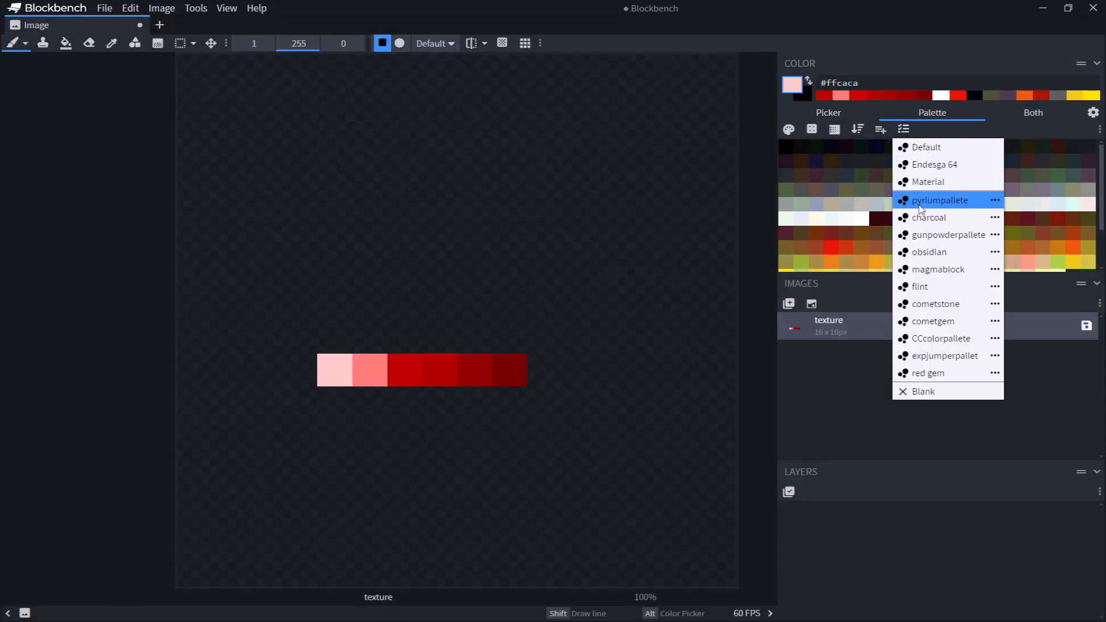
{"action": "left_click", "coordinate": [948, 374]}
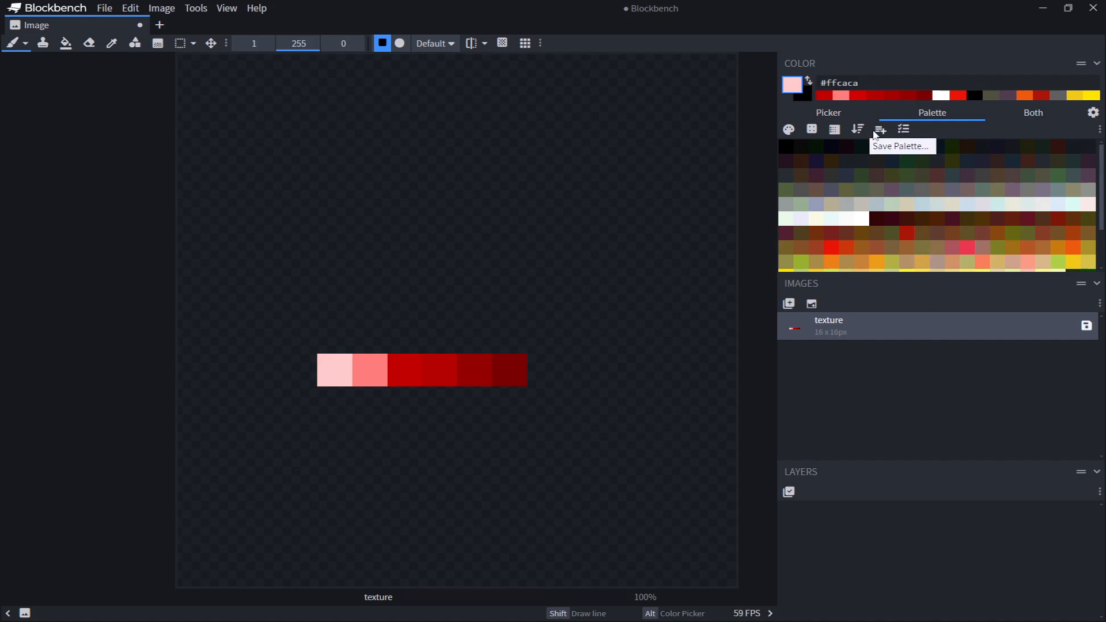
{"action": "left_click", "coordinate": [903, 129]}
{"action": "left_click", "coordinate": [898, 374]}
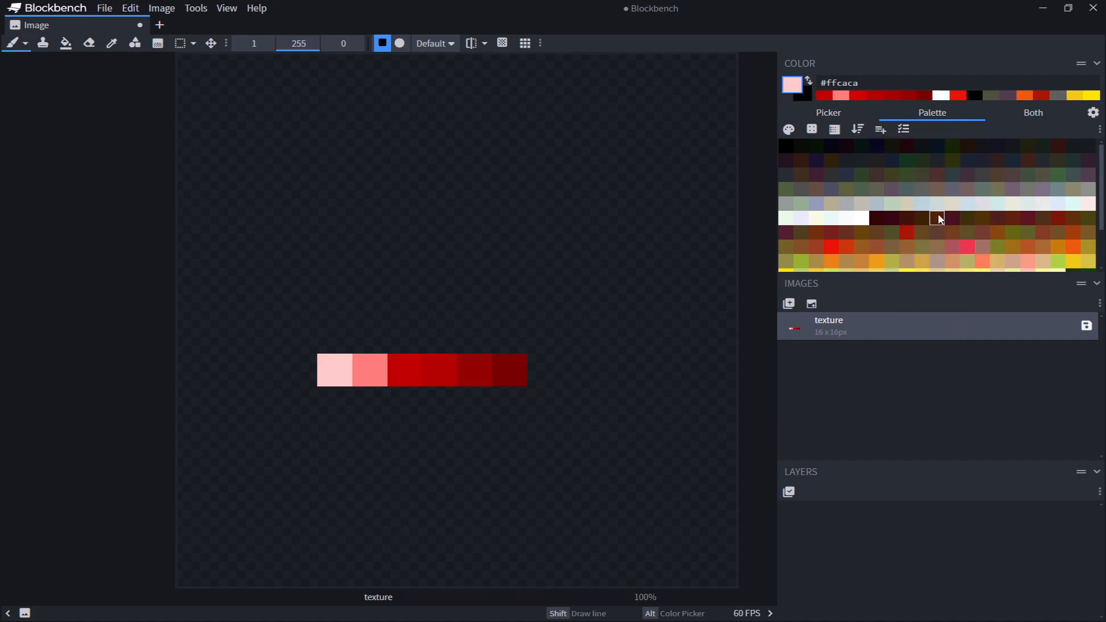
{"action": "scroll", "coordinate": [948, 226], "scroll_direction": "down", "scroll_amount": 1}
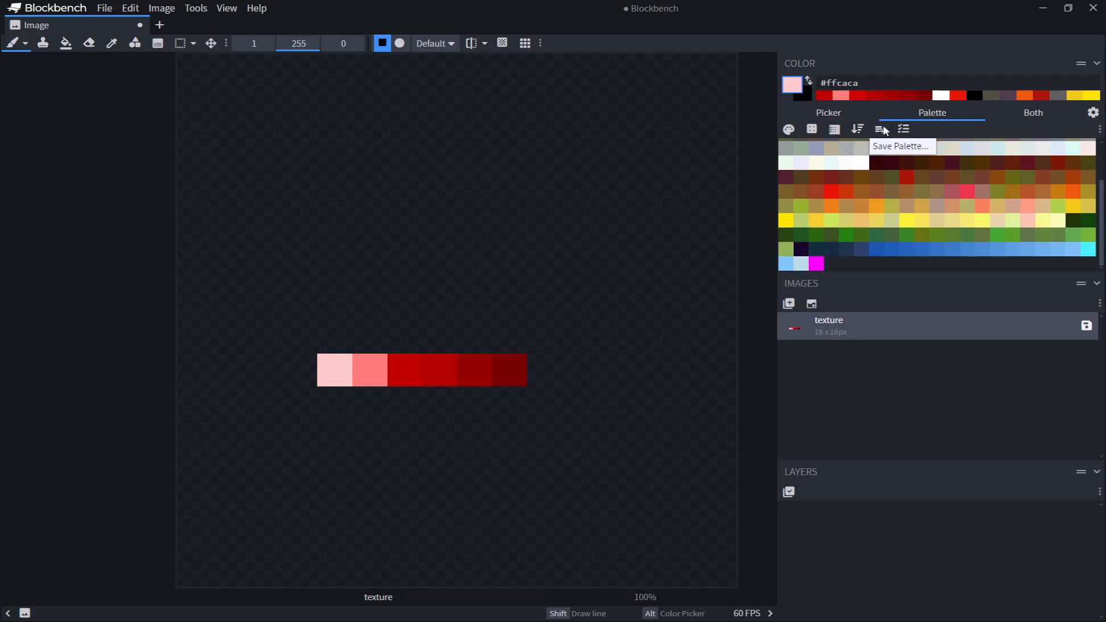
{"action": "left_click", "coordinate": [903, 129]}
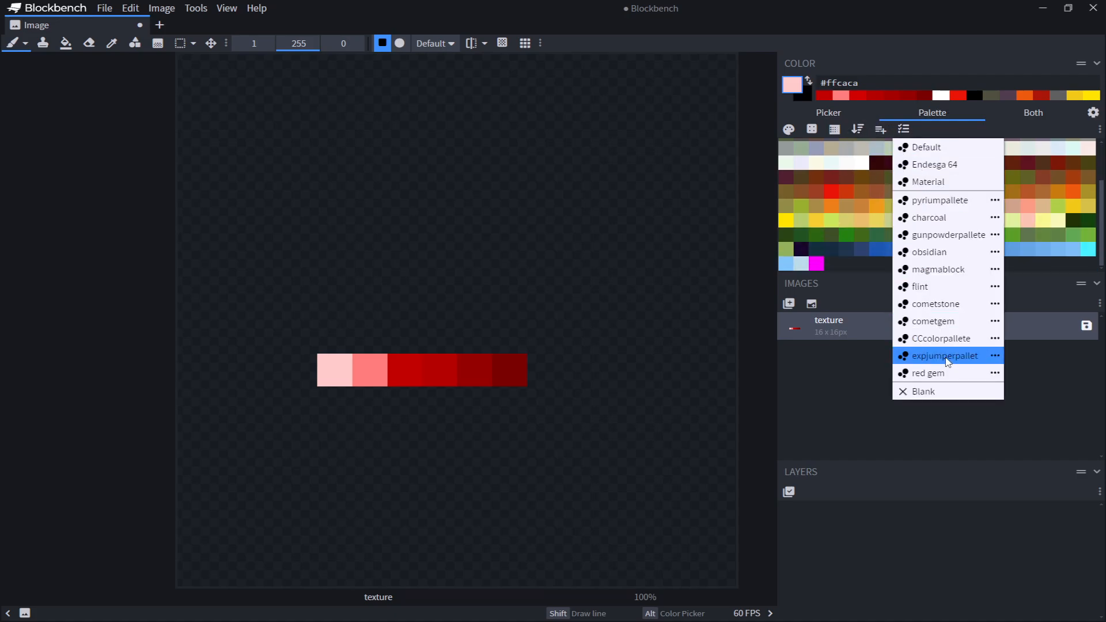
{"action": "left_click", "coordinate": [940, 358]}
{"action": "left_click", "coordinate": [903, 129]}
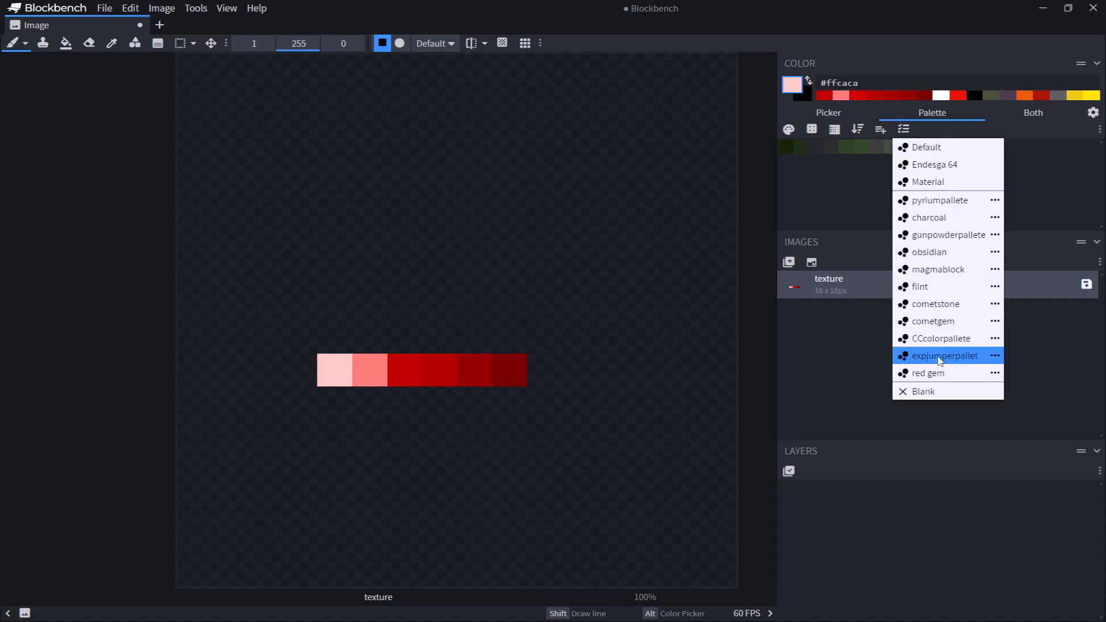
{"action": "mouse_move", "coordinate": [991, 373]}
{"action": "left_click", "coordinate": [924, 373]}
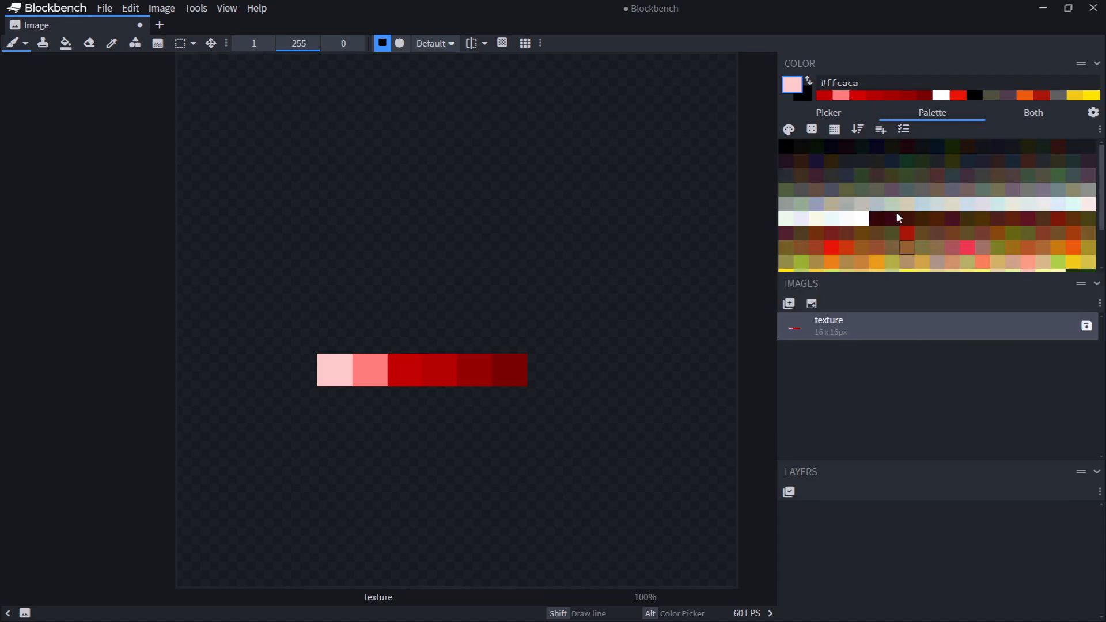
{"action": "left_click", "coordinate": [904, 130]}
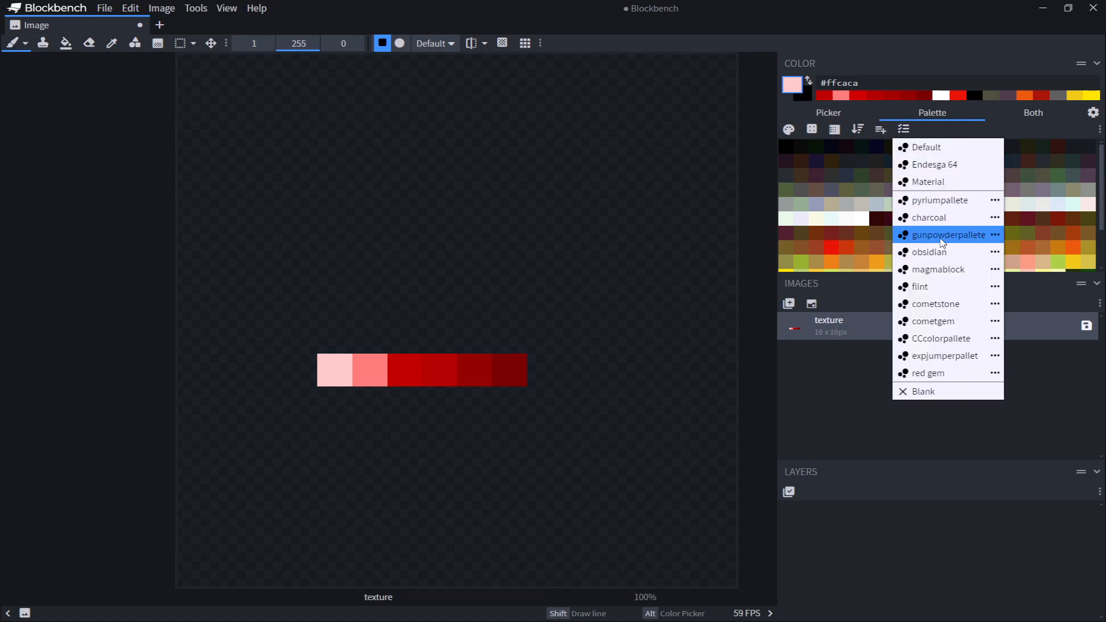
{"action": "left_click", "coordinate": [936, 373]}
{"action": "left_click", "coordinate": [904, 129]}
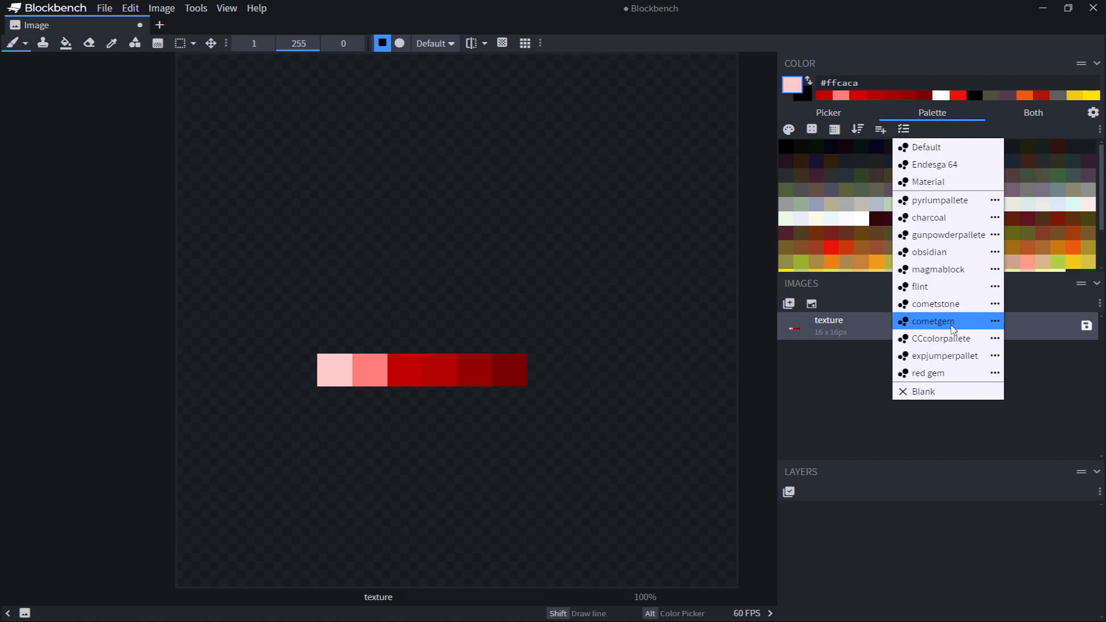
{"action": "left_click", "coordinate": [948, 353]}
{"action": "left_click", "coordinate": [903, 129]}
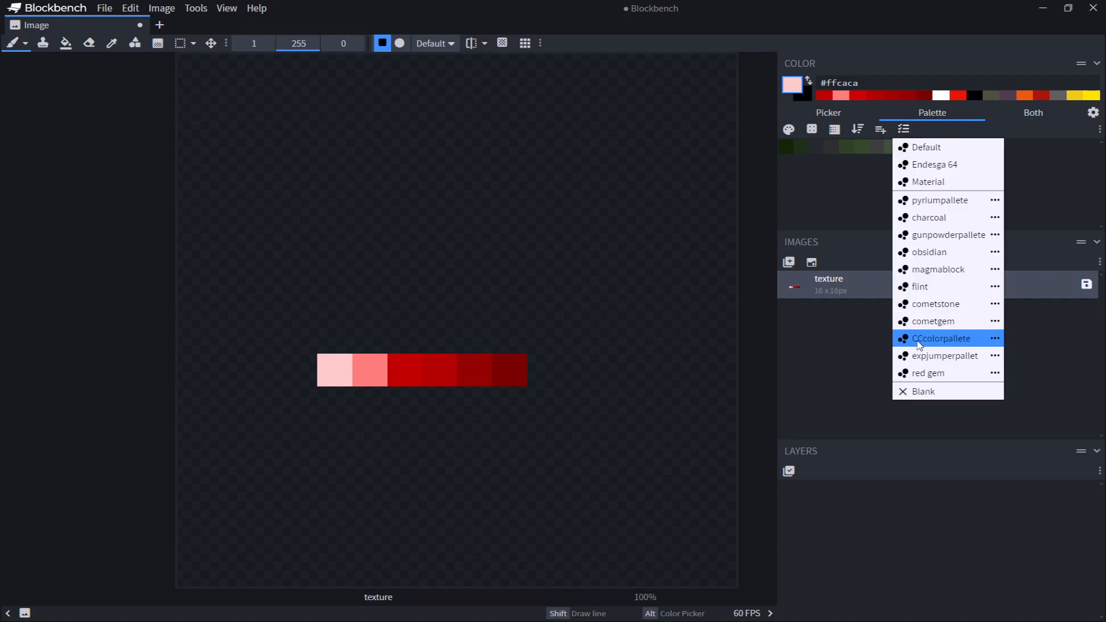
{"action": "left_click", "coordinate": [941, 338]}
{"action": "left_click", "coordinate": [904, 130]}
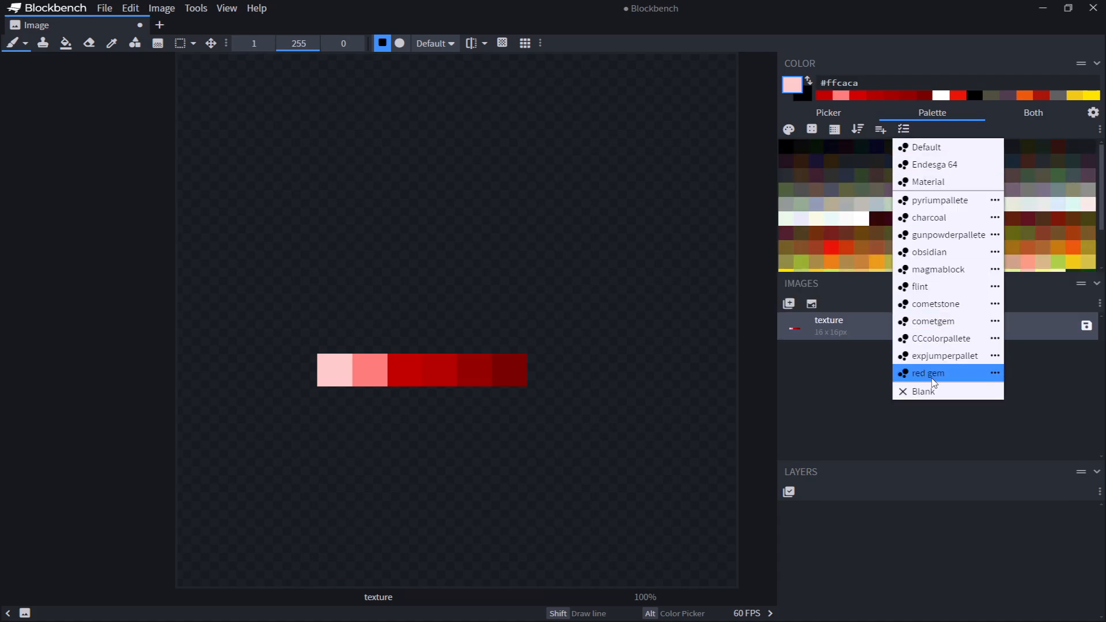
{"action": "left_click", "coordinate": [995, 373]}
{"action": "left_click", "coordinate": [1019, 388]}
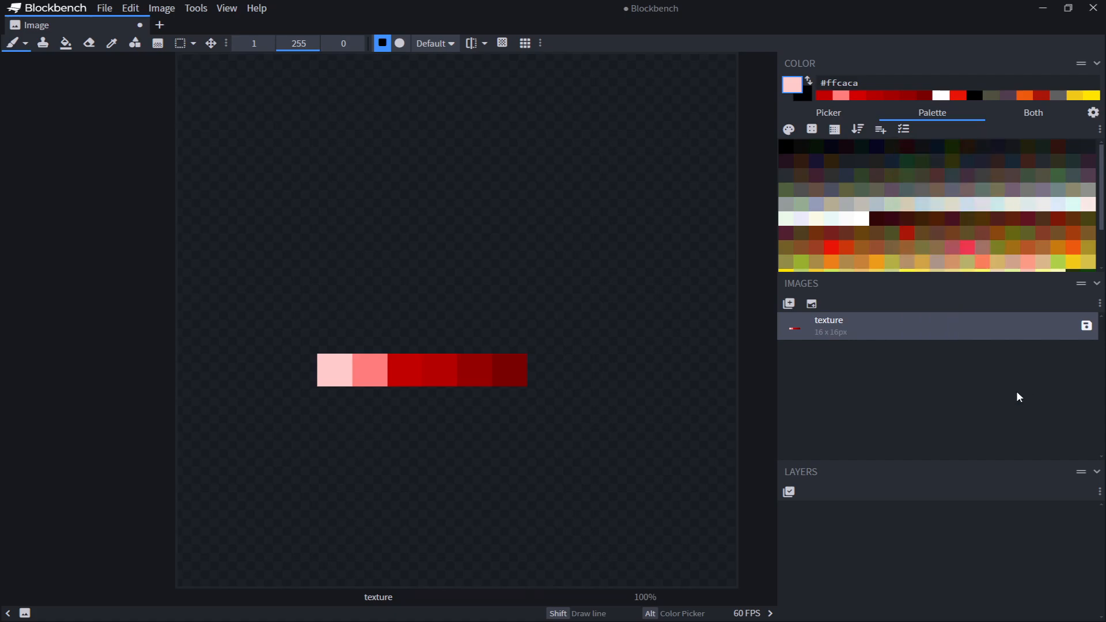
{"action": "left_click", "coordinate": [881, 130]}
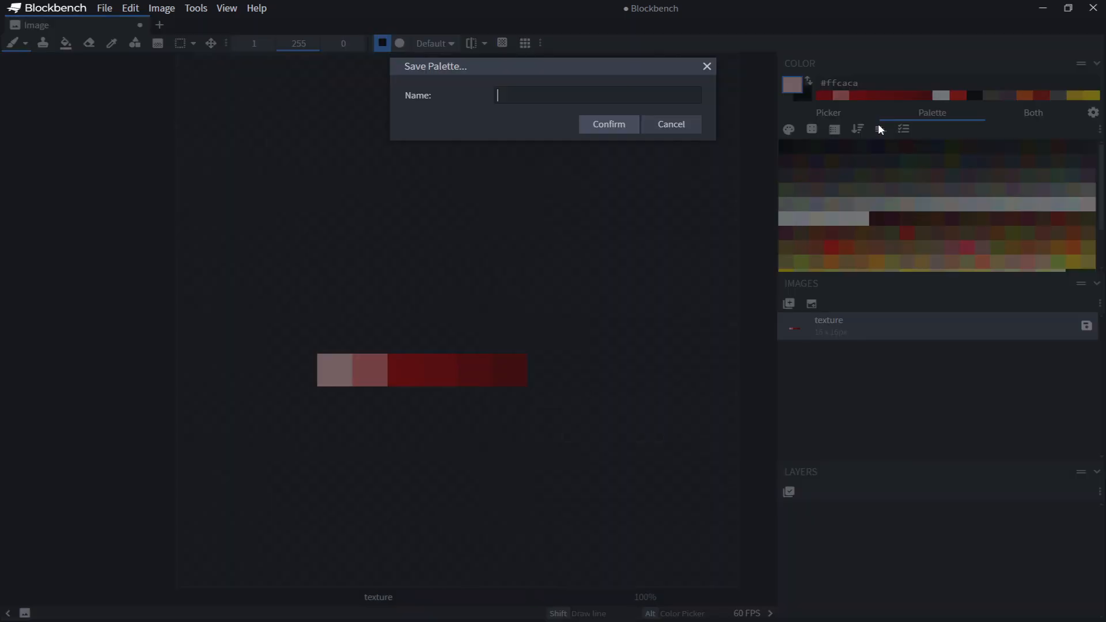
{"action": "left_click", "coordinate": [682, 127]}
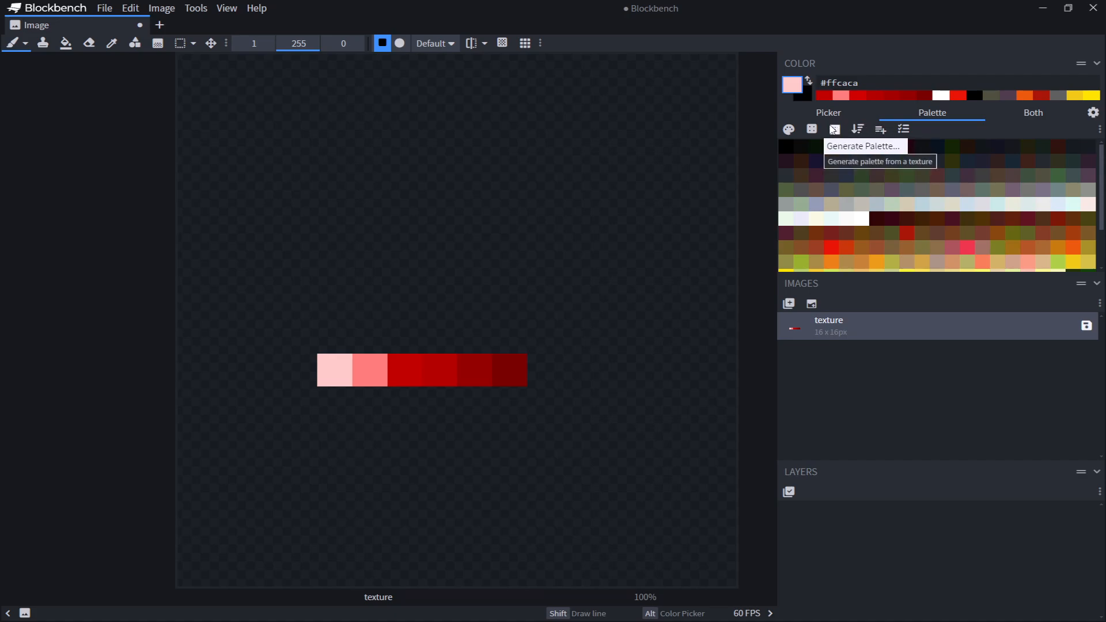
Generate a palette from the texture, replacing the old palette, with a merge threshold of 0
{"action": "left_click", "coordinate": [833, 130]}
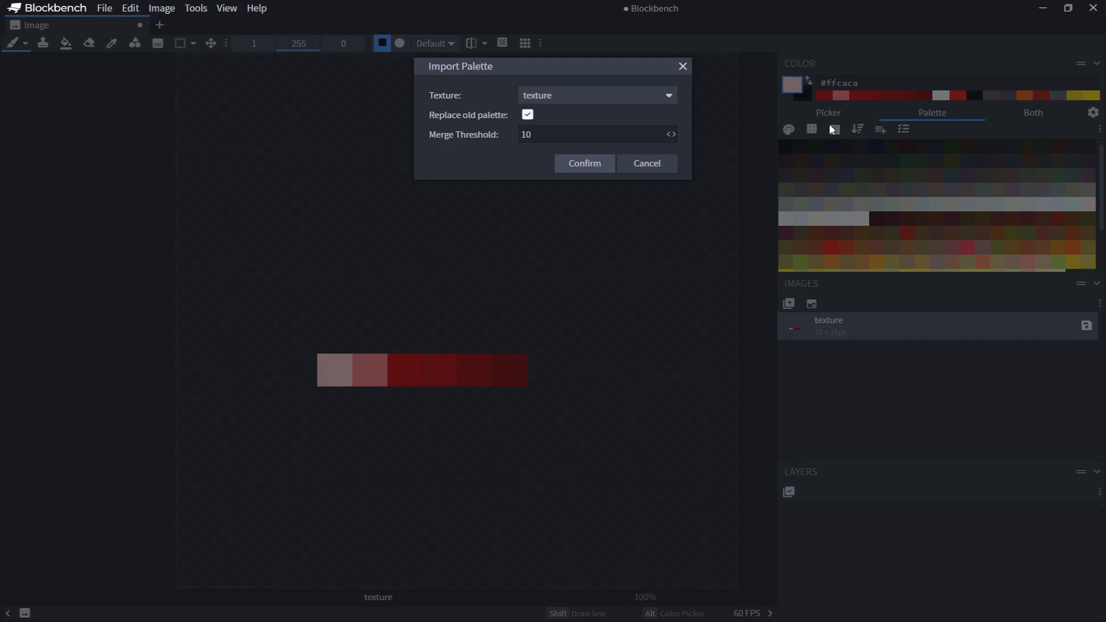
{"action": "left_click", "coordinate": [572, 91]}
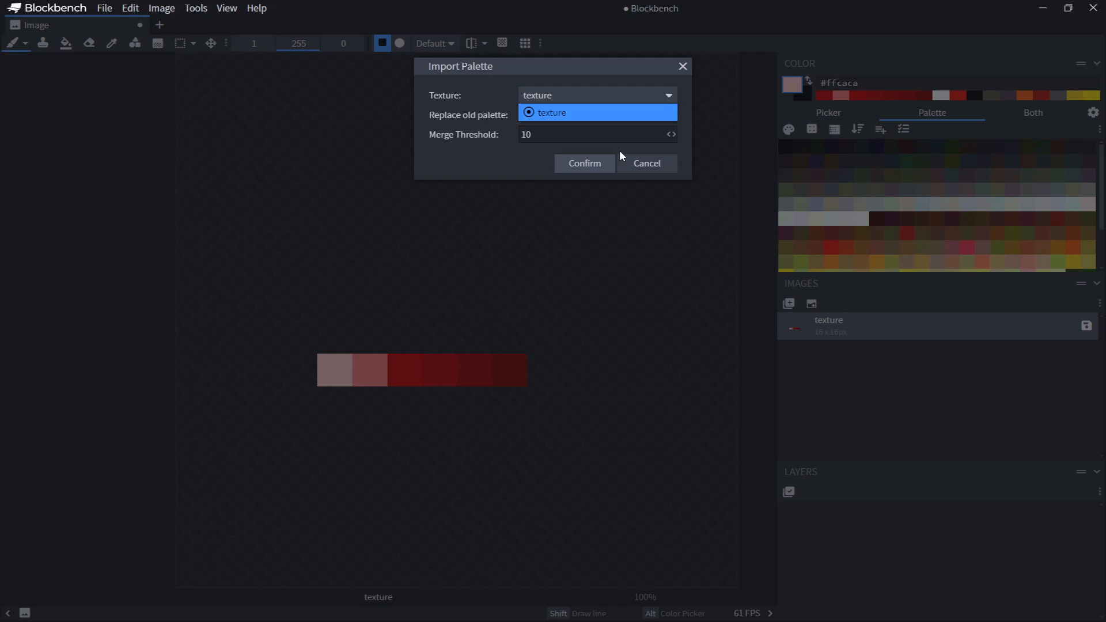
{"action": "left_click_drag", "start_coordinate": [542, 134], "coordinate": [464, 131]}
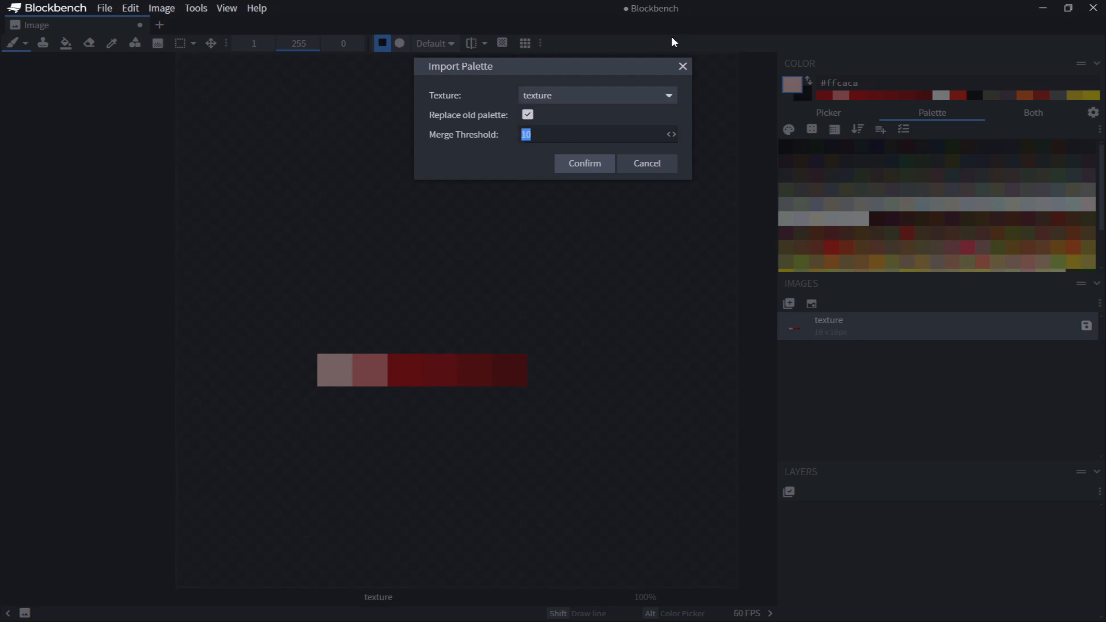
{"action": "type", "text": "0"}
{"action": "left_click", "coordinate": [576, 164]}
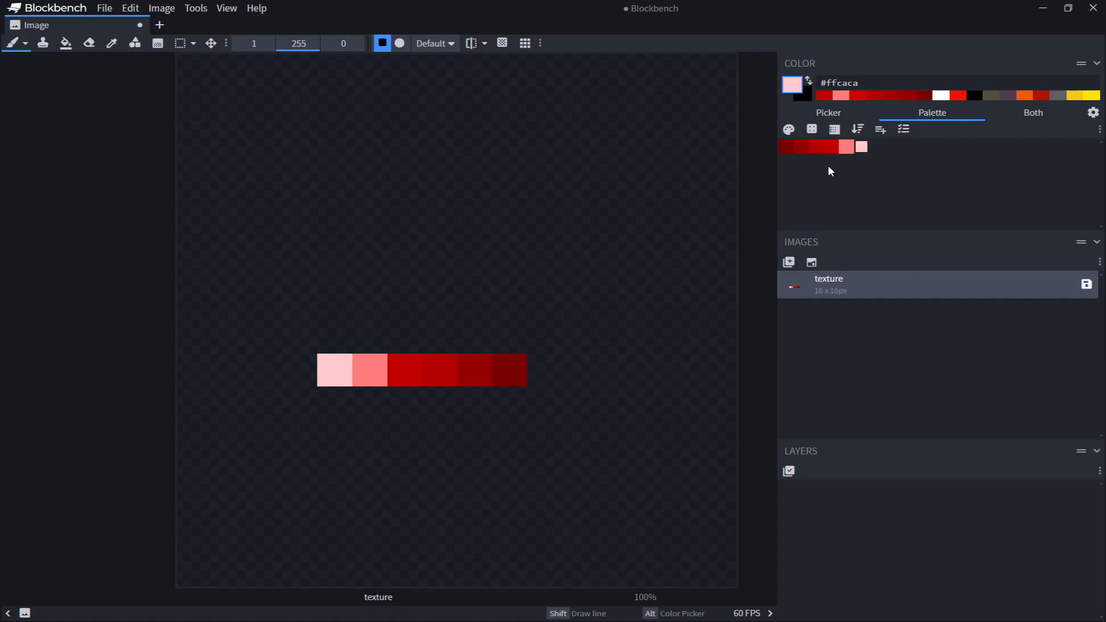
Erase the entire row of painted pixels with the Eraser
{"action": "left_click", "coordinate": [89, 43]}
{"action": "left_click_drag", "start_coordinate": [334, 369], "coordinate": [570, 369]}
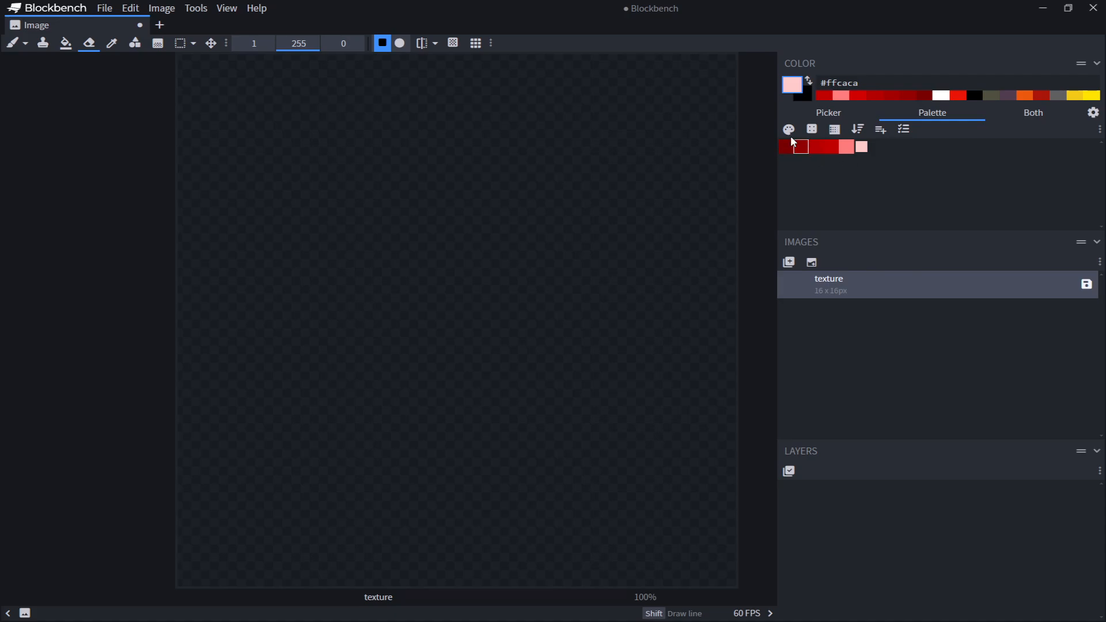
{"action": "left_click", "coordinate": [786, 148]}
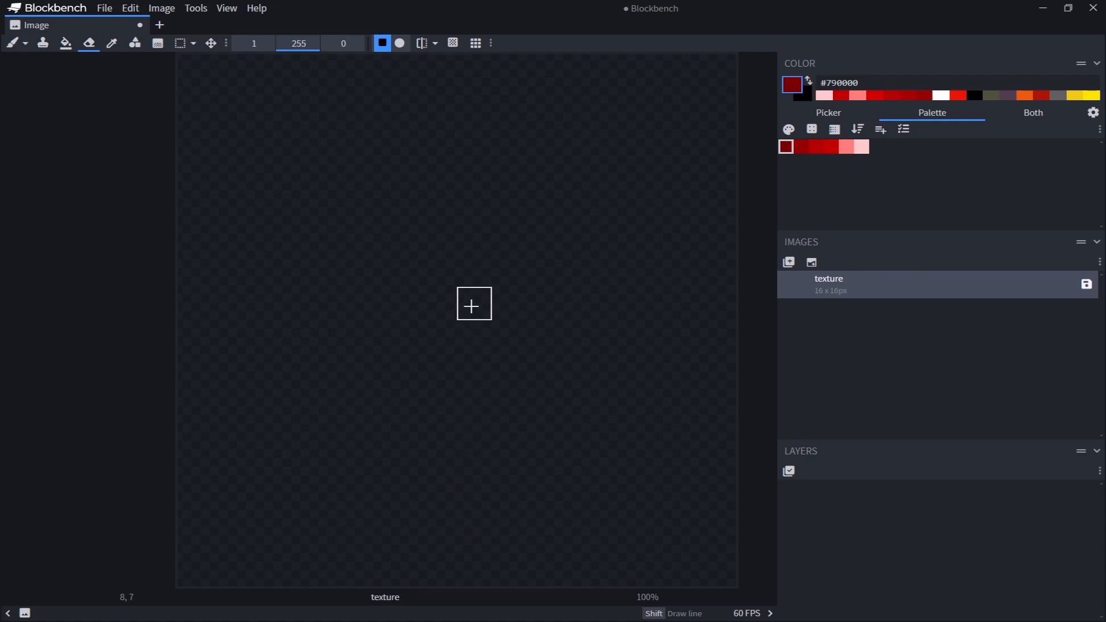
{"action": "left_click", "coordinate": [10, 48]}
{"action": "mouse_move", "coordinate": [474, 337]}
{"action": "left_mouse_down"}
{"action": "mouse_move", "coordinate": [440, 328]}
{"action": "mouse_move", "coordinate": [474, 304]}
{"action": "left_mouse_up"}
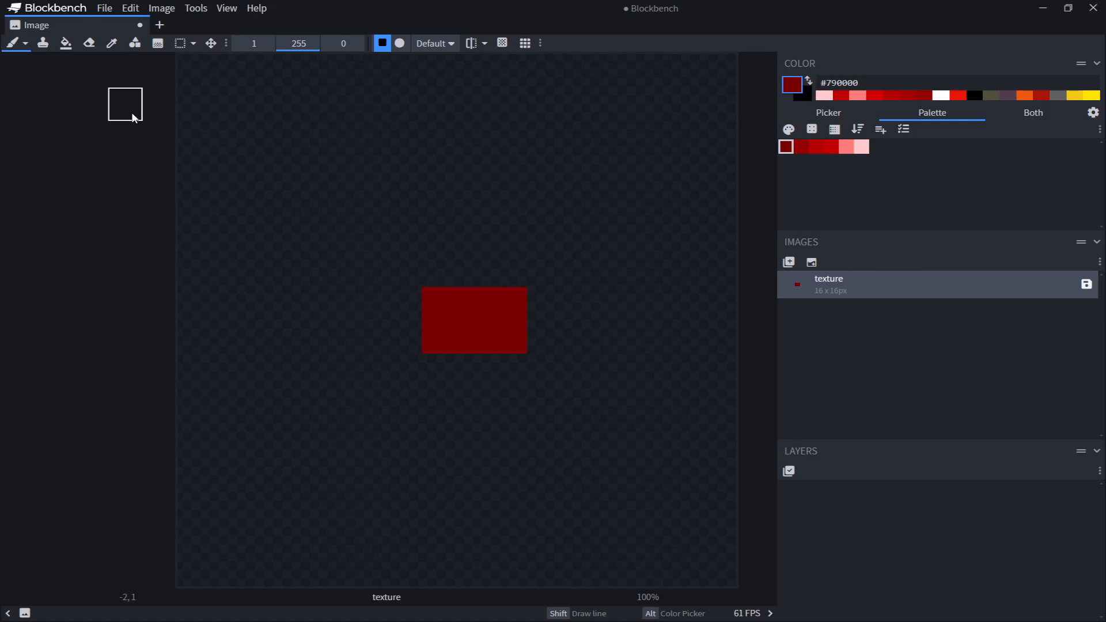
{"action": "key", "text": "e"}
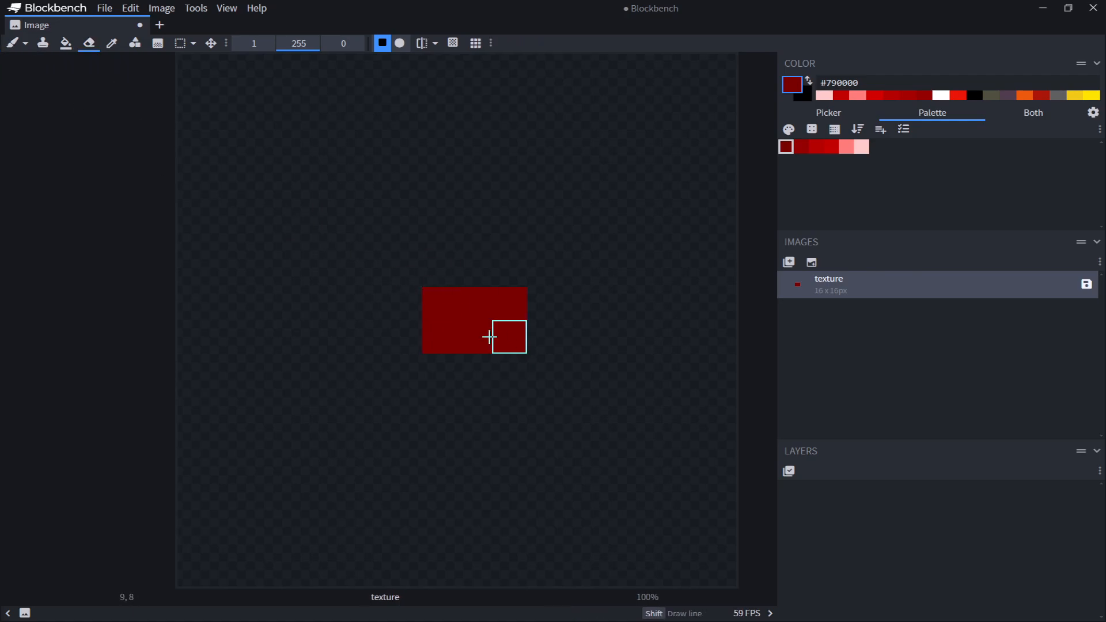
{"action": "key", "text": "b"}
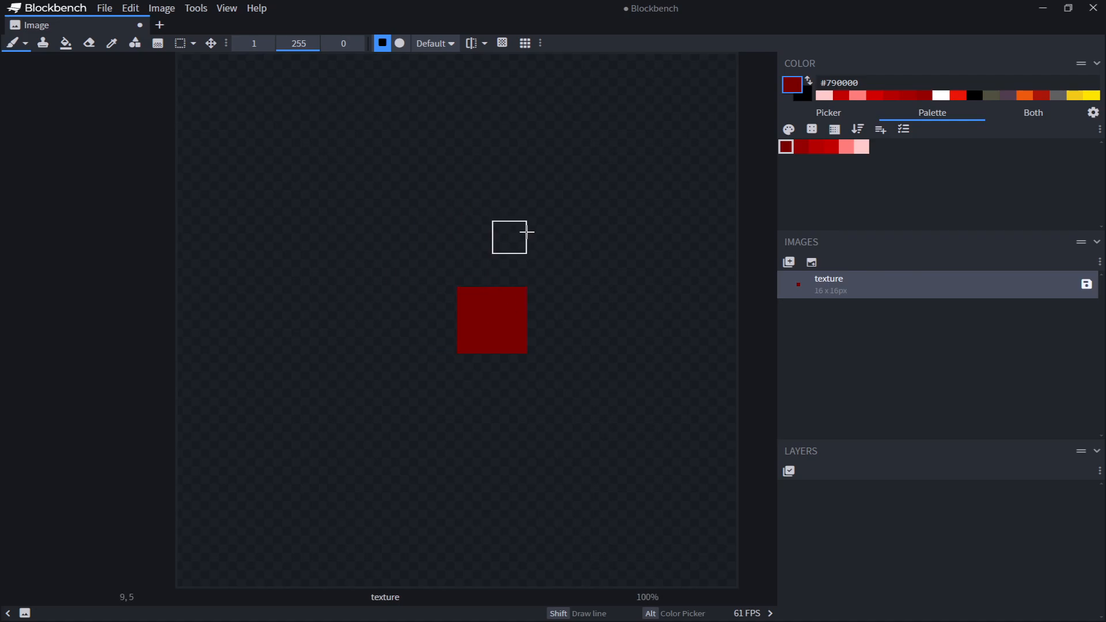
{"action": "scroll", "coordinate": [533, 310], "scroll_direction": "down", "scroll_amount": 2}
{"action": "scroll", "coordinate": [538, 299], "scroll_direction": "up", "scroll_amount": 4}
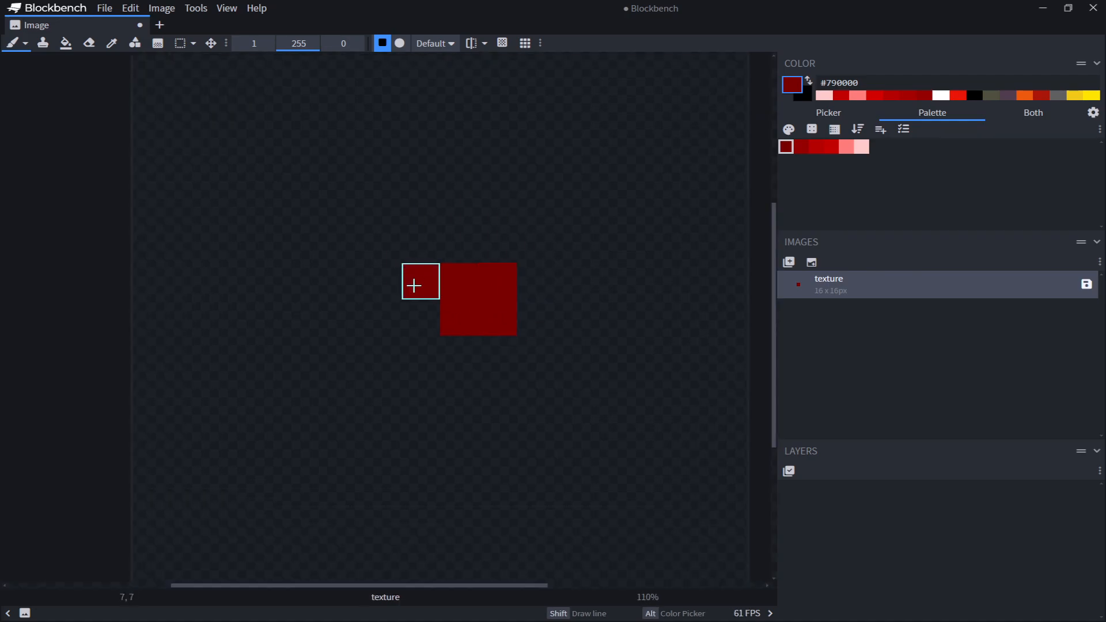
{"action": "mouse_move", "coordinate": [421, 282]}
{"action": "left_mouse_down"}
{"action": "mouse_move", "coordinate": [459, 352]}
{"action": "mouse_move", "coordinate": [498, 351]}
{"action": "left_mouse_up"}
{"action": "left_click", "coordinate": [88, 43]}
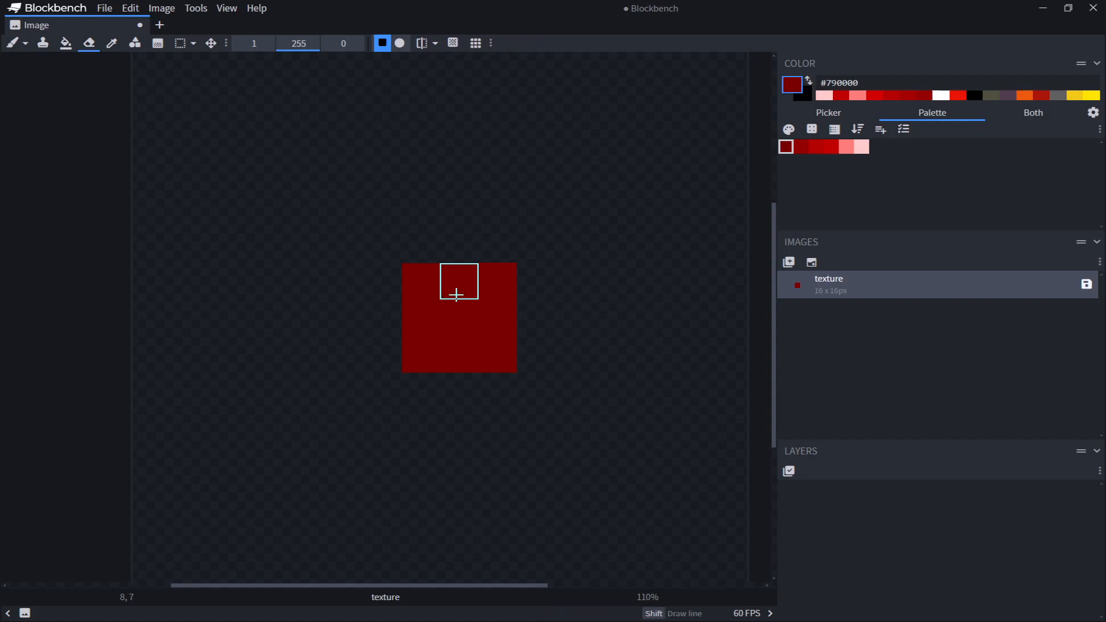
{"action": "left_click_drag", "start_coordinate": [455, 291], "coordinate": [499, 346]}
{"action": "scroll", "coordinate": [509, 371], "scroll_direction": "down", "scroll_amount": 3}
{"action": "scroll", "coordinate": [590, 383], "scroll_direction": "up", "scroll_amount": 4}
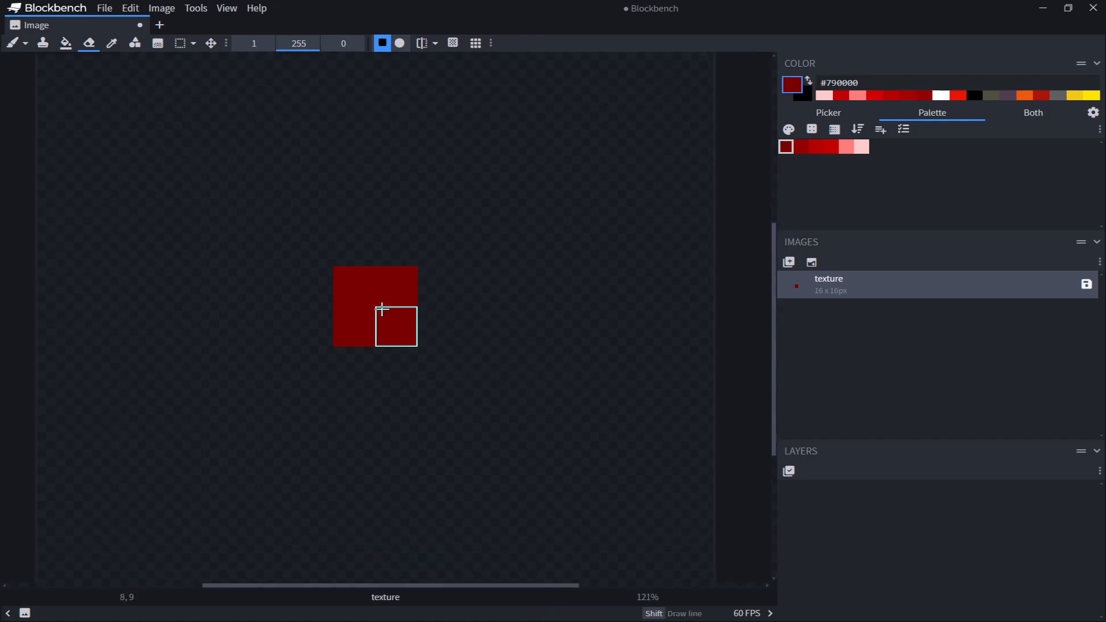
{"action": "left_click_drag", "start_coordinate": [383, 311], "coordinate": [340, 309]}
{"action": "scroll", "coordinate": [501, 328], "scroll_direction": "down", "scroll_amount": 2}
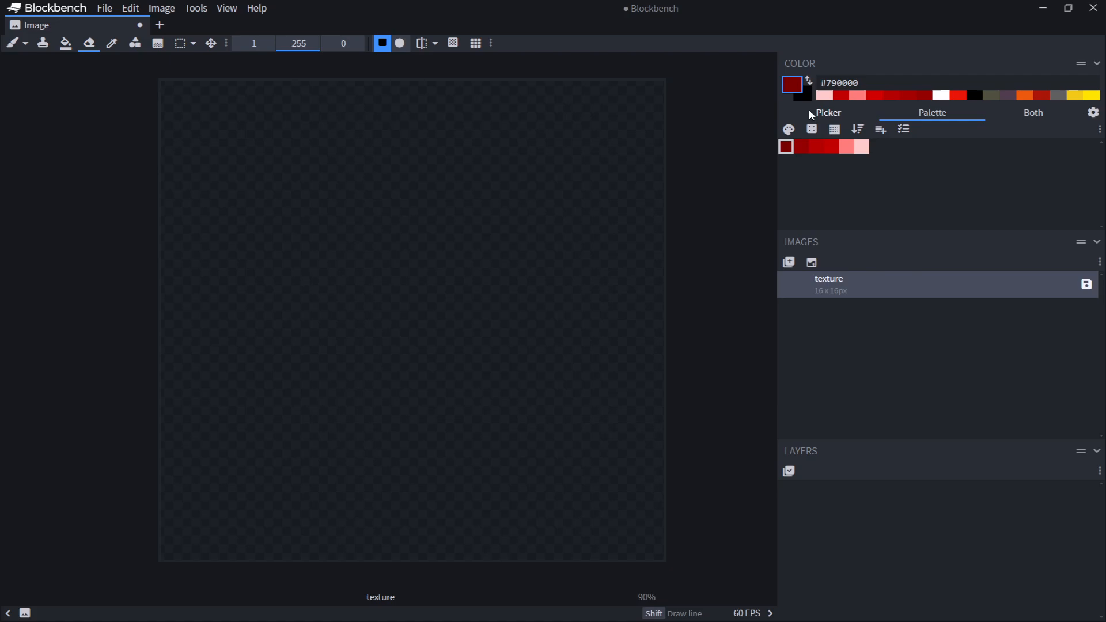
{"action": "middle_click_drag", "start_coordinate": [552, 254], "coordinate": [593, 259]}
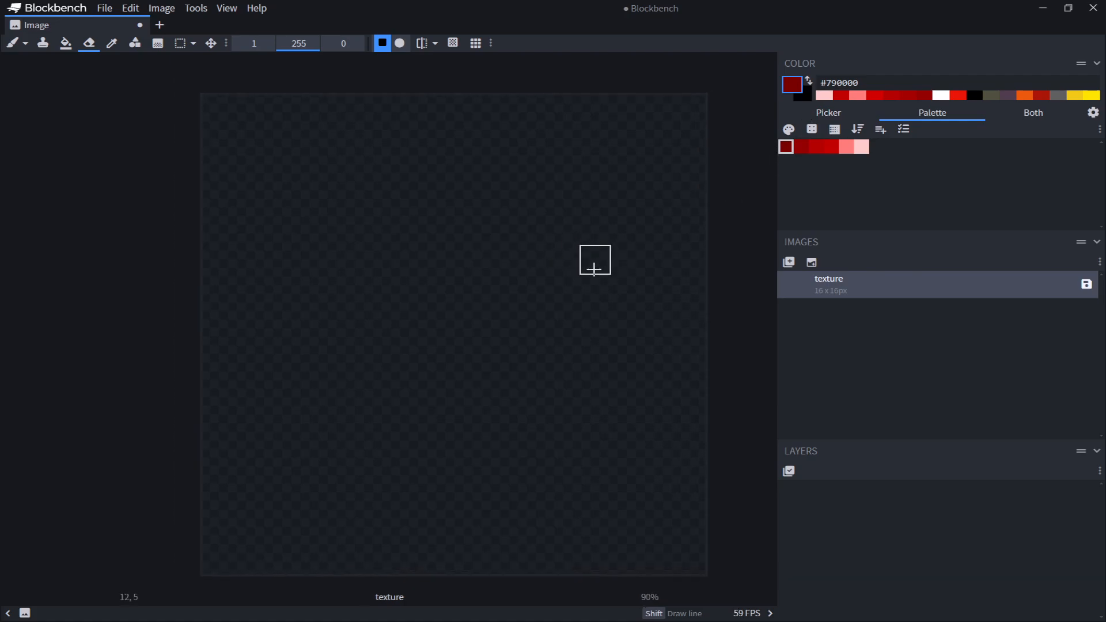
{"action": "left_click", "coordinate": [11, 44]}
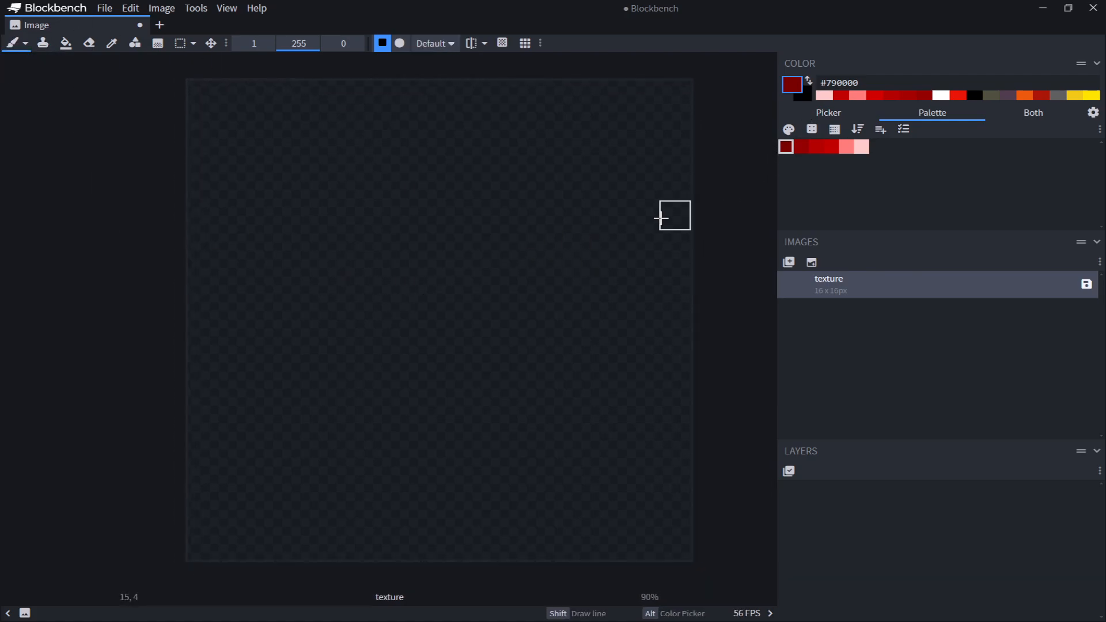
{"action": "left_click", "coordinate": [802, 147]}
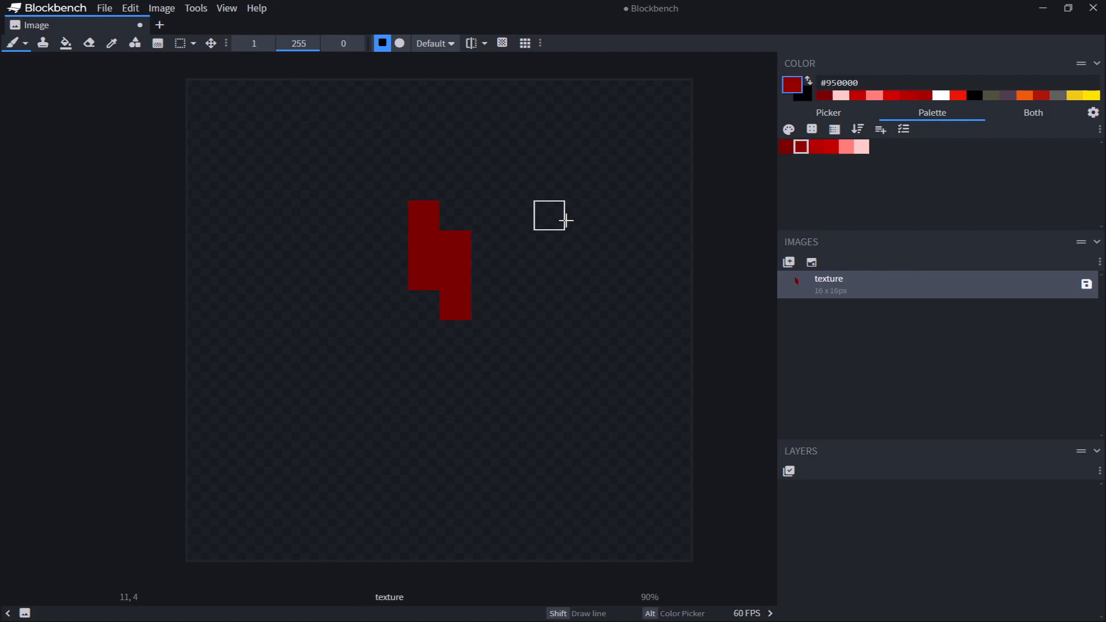
{"action": "left_click_drag", "start_coordinate": [581, 217], "coordinate": [563, 226]}
{"action": "key", "text": "c"}
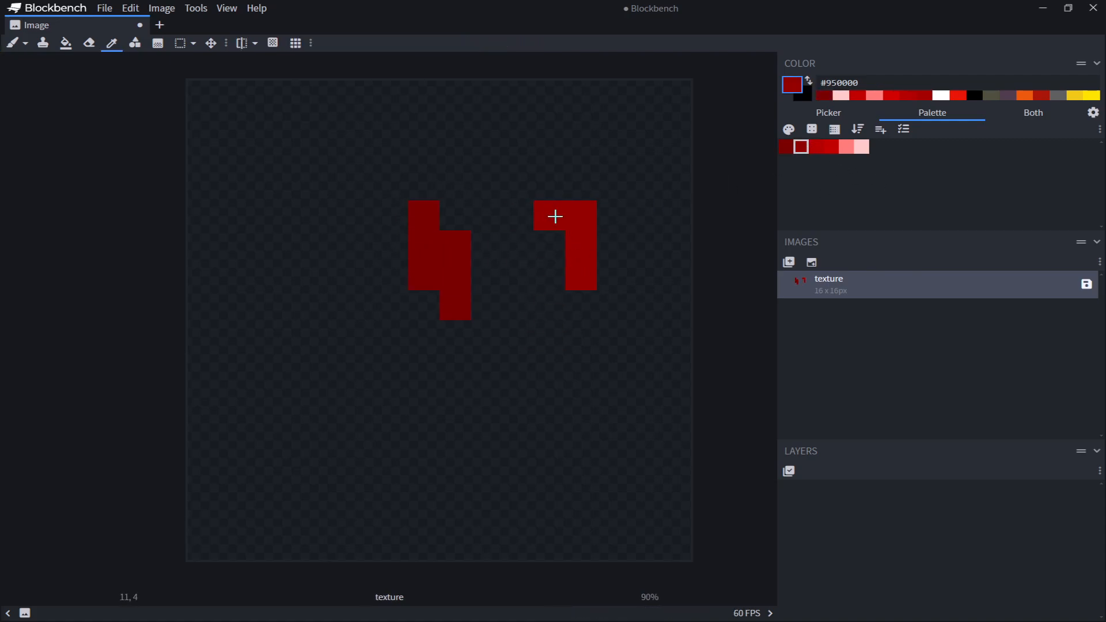
{"action": "left_click_drag", "start_coordinate": [460, 223], "coordinate": [485, 274]}
{"action": "left_click", "coordinate": [463, 267], "text": "alt"}
{"action": "left_click", "coordinate": [461, 213]}
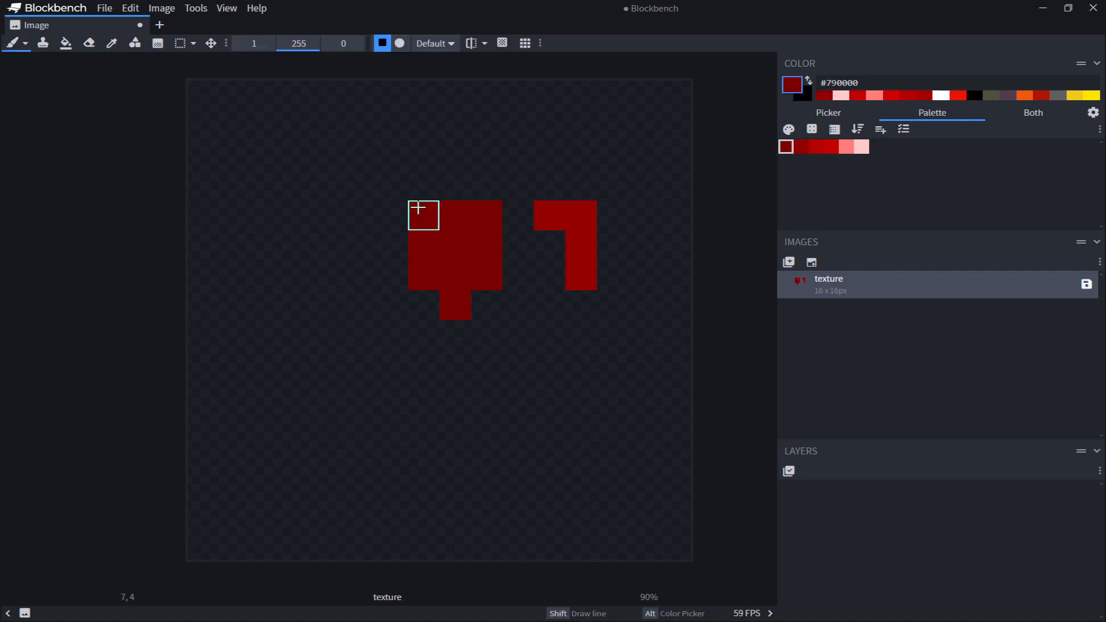
{"action": "key", "text": "e"}
{"action": "left_click_drag", "start_coordinate": [419, 207], "coordinate": [568, 298]}
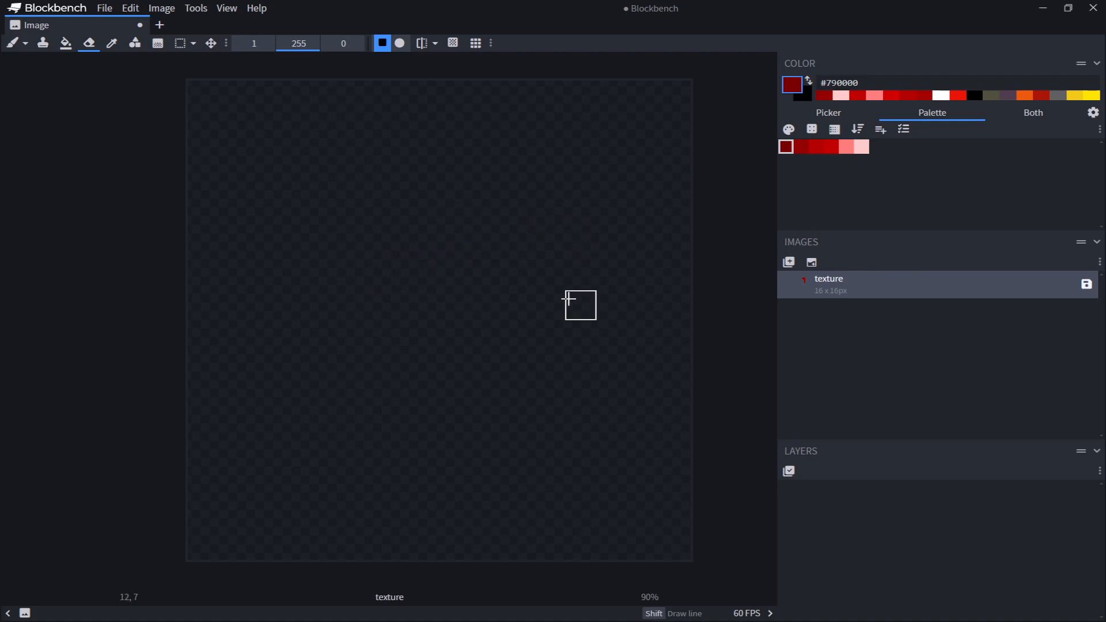
Paint the lower-left corner of a diagonal gem outline with the Paint Brush in dark red #790000
{"action": "key", "text": "b"}
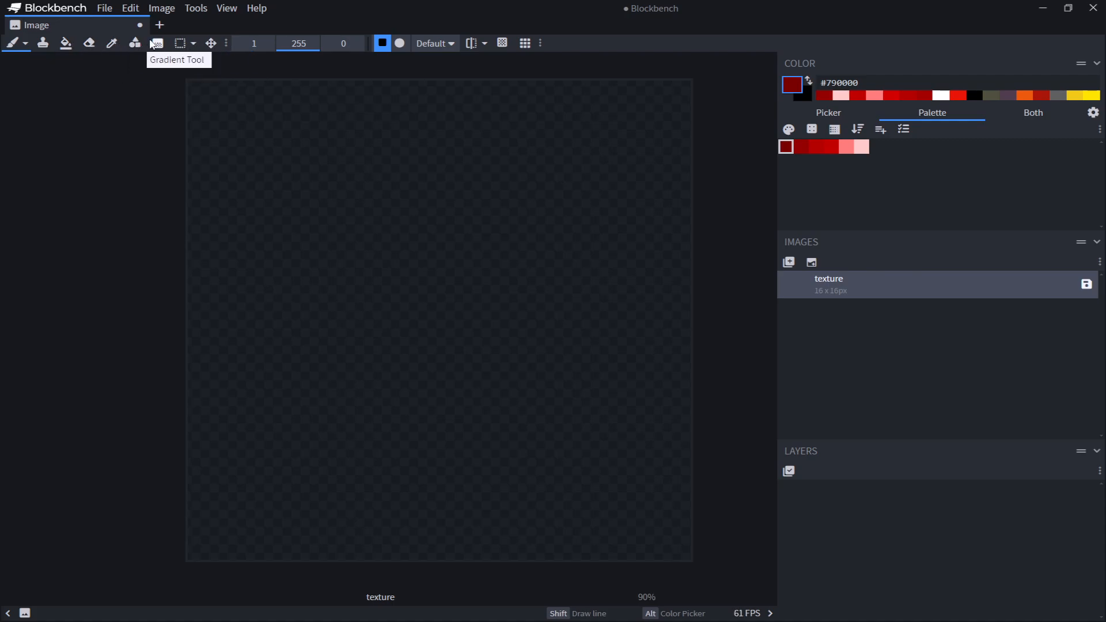
{"action": "scroll", "coordinate": [565, 327], "scroll_direction": "up", "scroll_amount": 1}
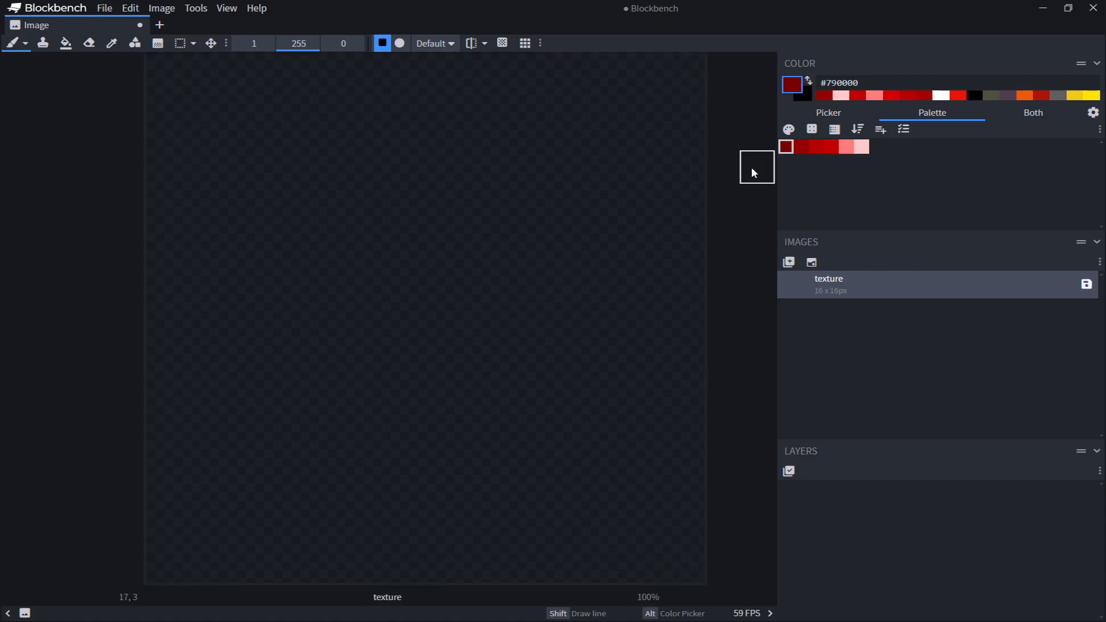
{"action": "mouse_move", "coordinate": [410, 418]}
{"action": "middle_mouse_down"}
{"action": "mouse_move", "coordinate": [388, 272]}
{"action": "mouse_move", "coordinate": [391, 372]}
{"action": "middle_mouse_up"}
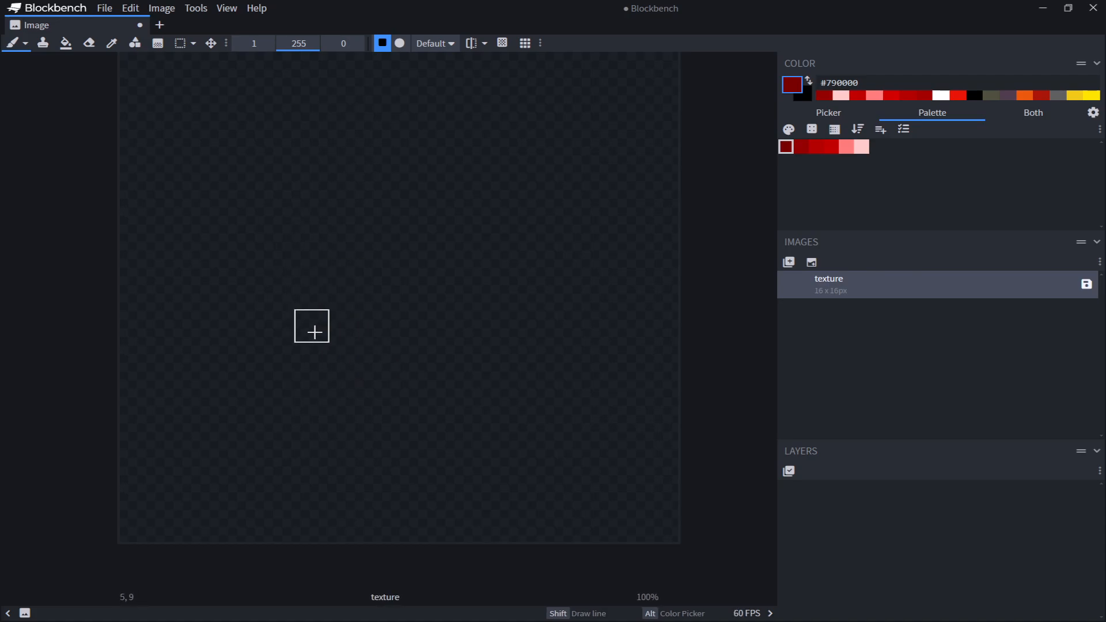
{"action": "left_click_drag", "start_coordinate": [298, 330], "coordinate": [305, 354]}
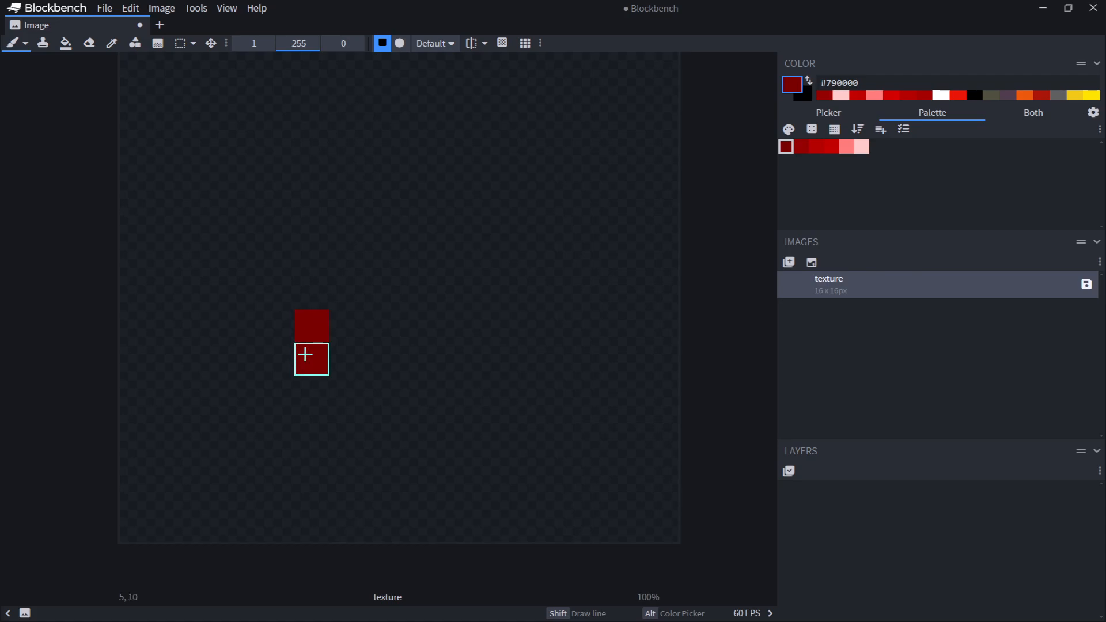
{"action": "key", "text": "ctrl+z"}
{"action": "key", "text": "ctrl+z"}
{"action": "left_click", "coordinate": [306, 333]}
{"action": "left_click", "coordinate": [326, 356]}
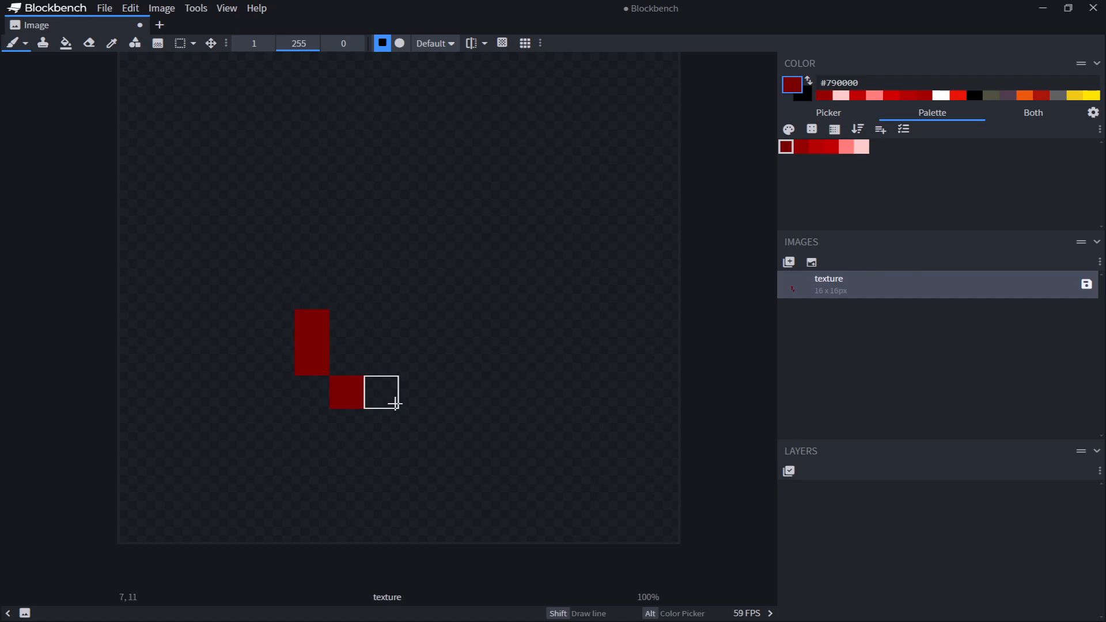
{"action": "left_click", "coordinate": [376, 360]}
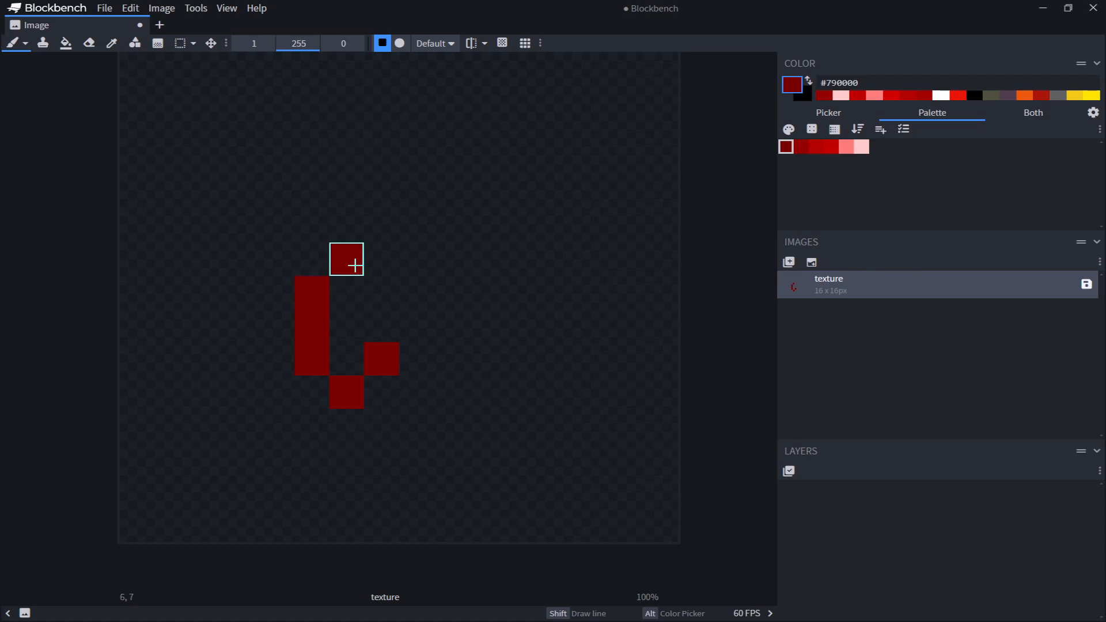
Extend the dark red outline with diagonal pixel lines up to the gem's upper-right tip
{"action": "left_click", "coordinate": [383, 228]}
{"action": "middle_click_drag", "start_coordinate": [477, 232], "coordinate": [434, 371]}
{"action": "left_click", "coordinate": [459, 273]}
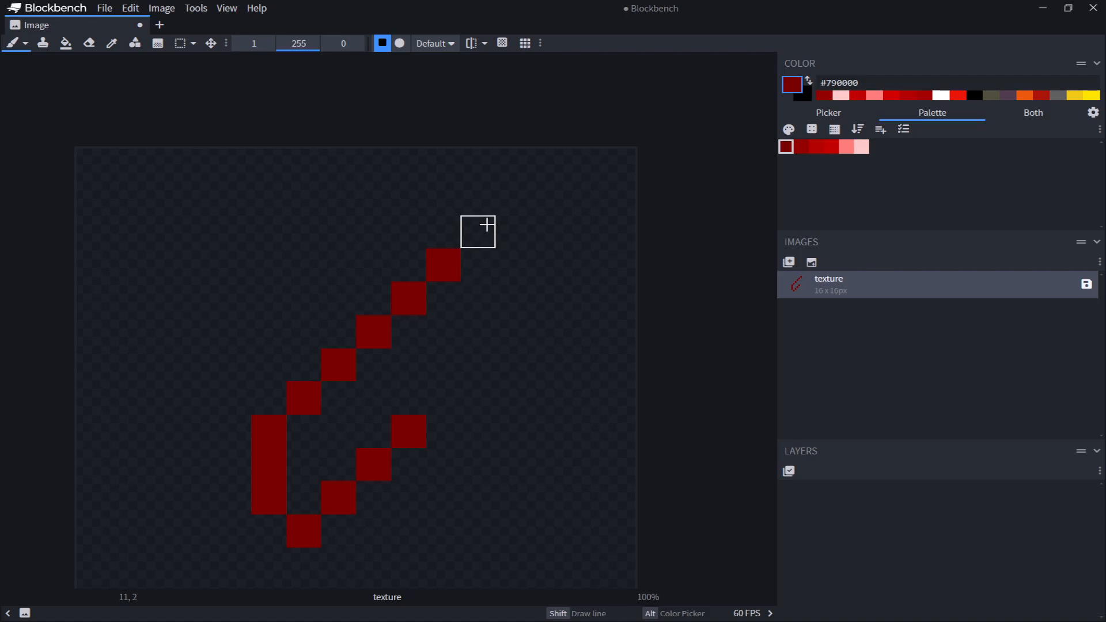
{"action": "left_click_drag", "start_coordinate": [487, 224], "coordinate": [512, 263]}
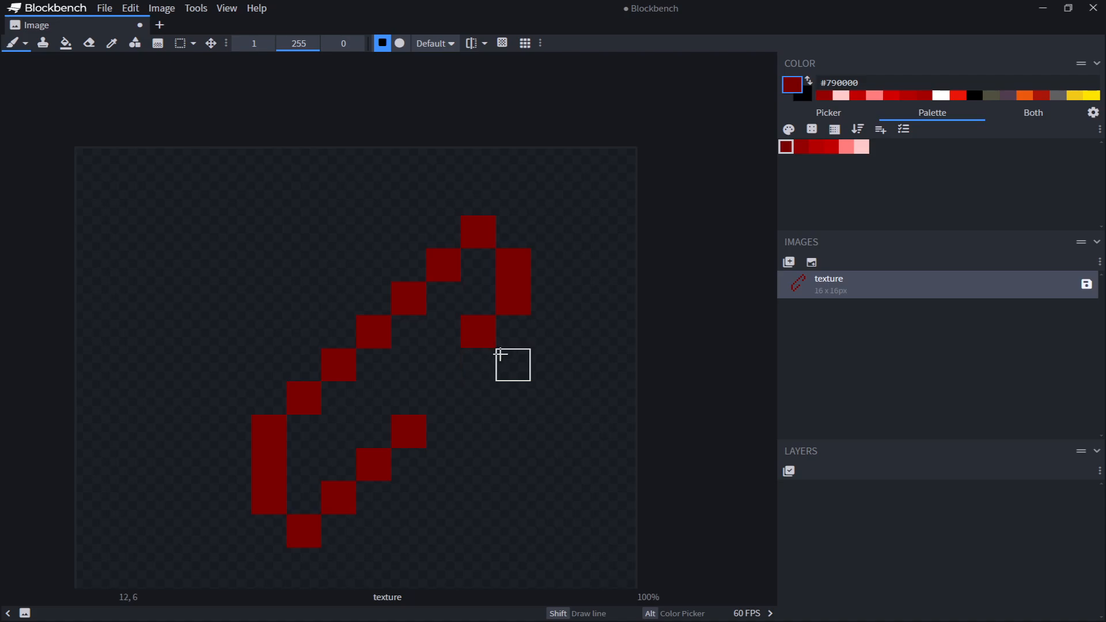
{"action": "left_click", "coordinate": [448, 354]}
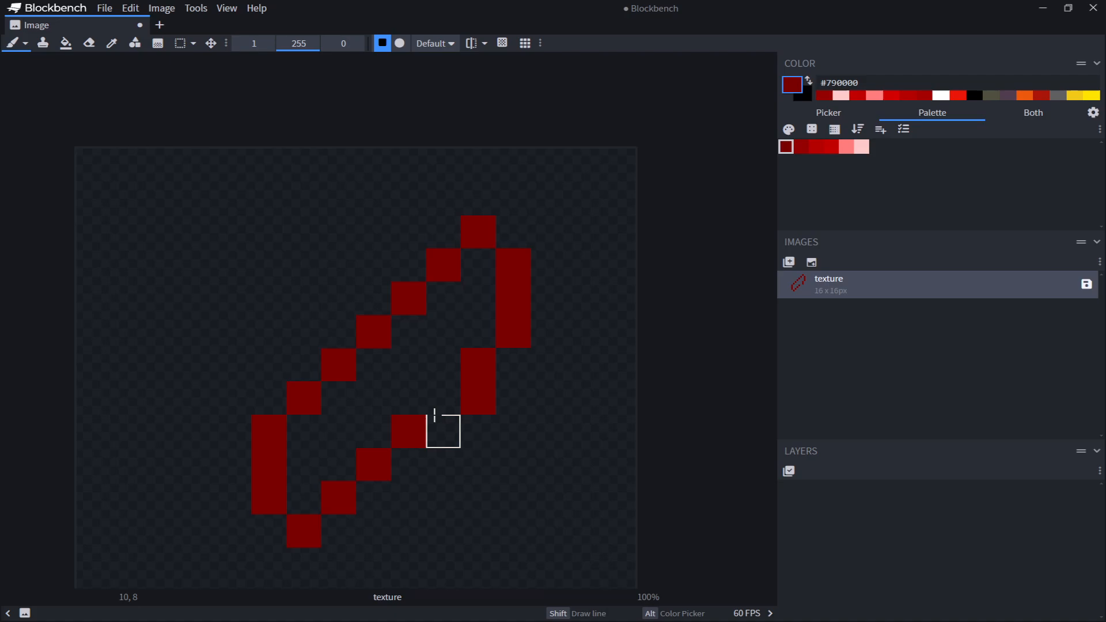
{"action": "left_click", "coordinate": [444, 398]}
{"action": "mouse_move", "coordinate": [447, 439]}
{"action": "middle_mouse_down"}
{"action": "mouse_move", "coordinate": [383, 338]}
{"action": "mouse_move", "coordinate": [457, 405]}
{"action": "mouse_move", "coordinate": [460, 252]}
{"action": "middle_mouse_up"}
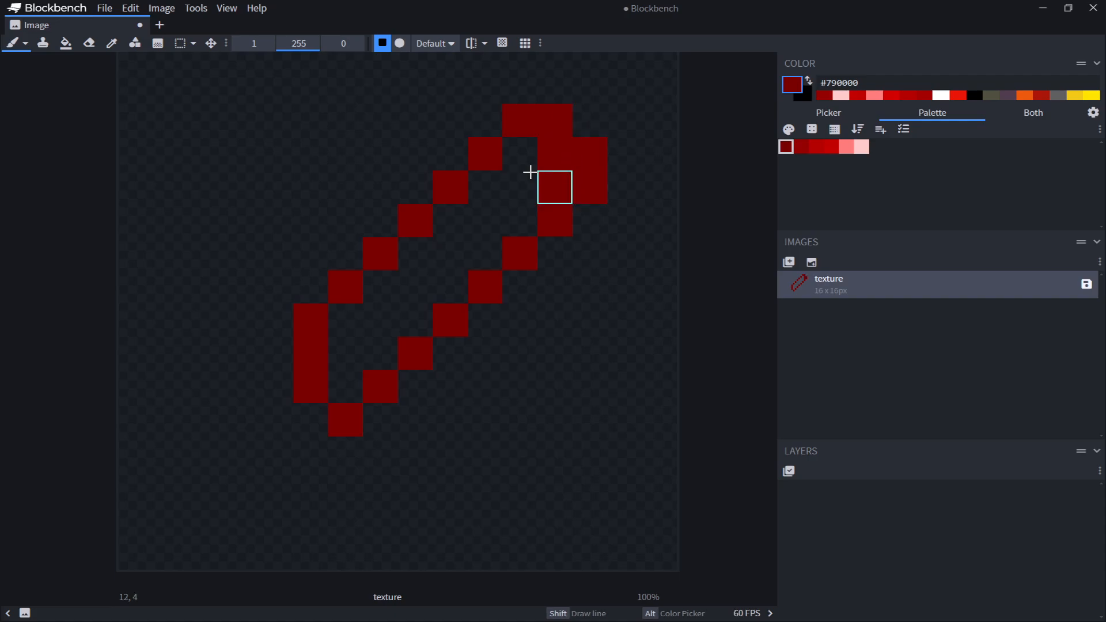
Erase the stray pixels inside the gem outline with the Eraser
{"action": "key", "text": "e"}
{"action": "left_click_drag", "start_coordinate": [544, 165], "coordinate": [554, 186]}
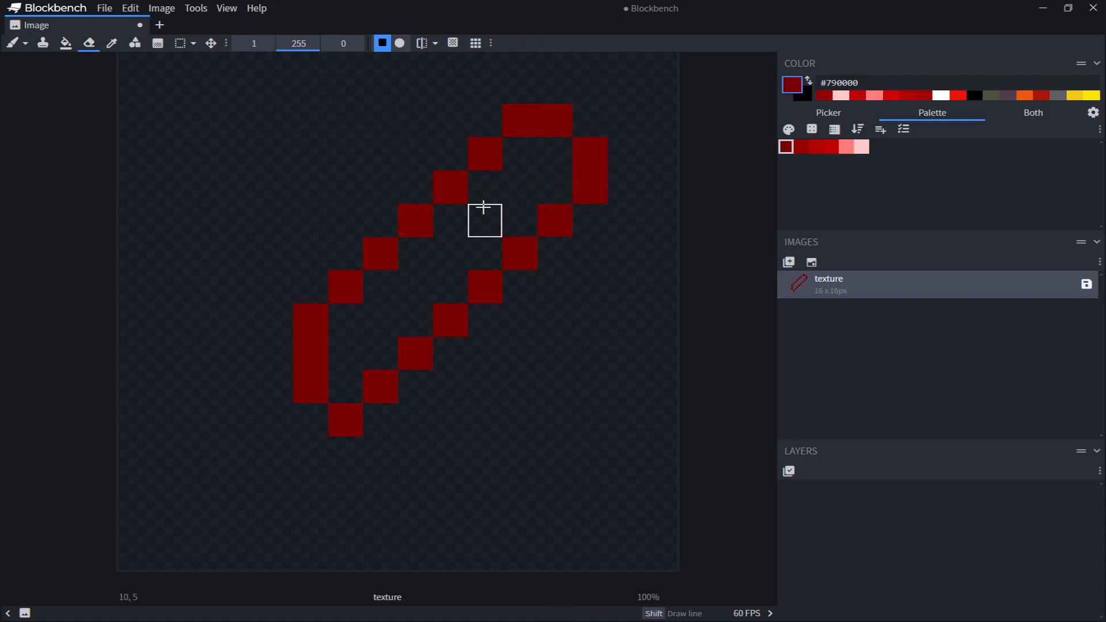
{"action": "middle_click_drag", "start_coordinate": [403, 259], "coordinate": [413, 399]}
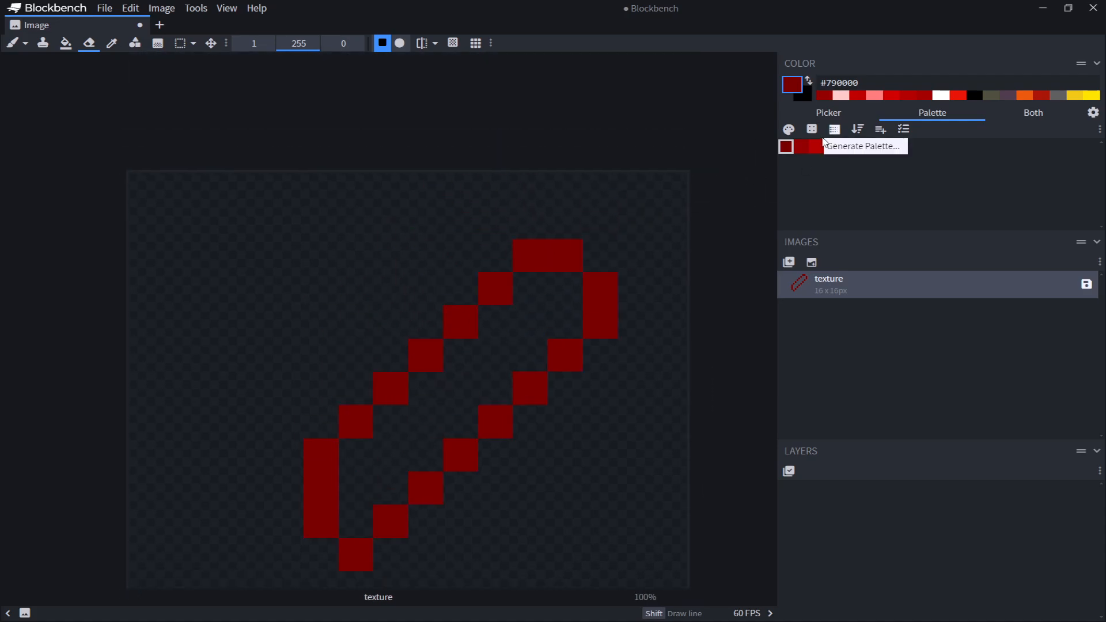
Shade a few lower outline pixels with the #950000 red using the Paint Brush
{"action": "left_click", "coordinate": [801, 147]}
{"action": "left_click", "coordinate": [12, 43]}
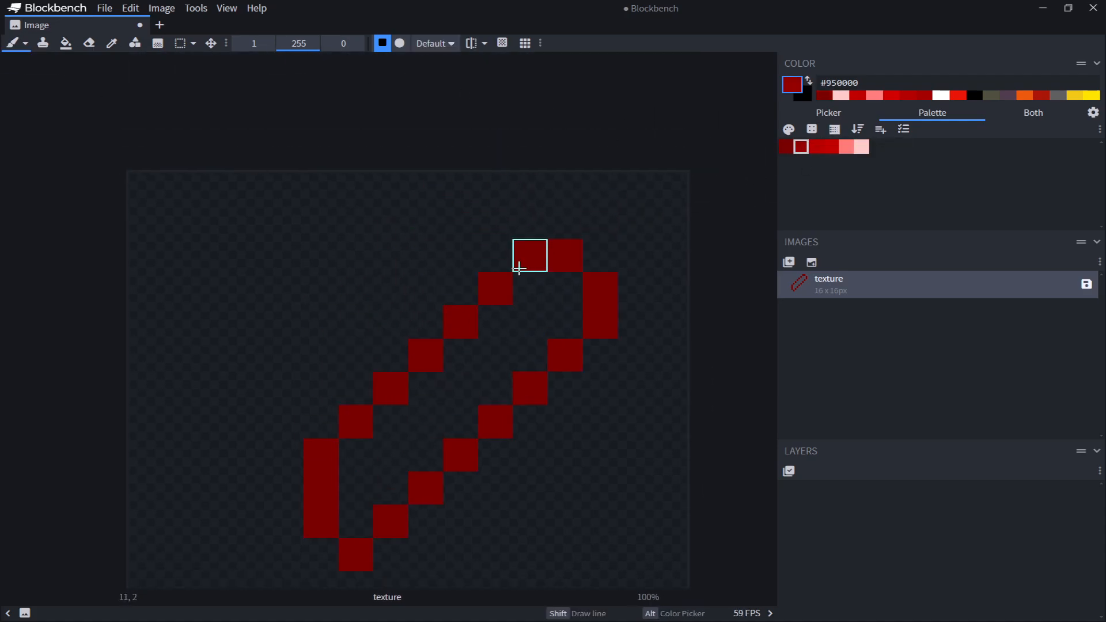
{"action": "left_click_drag", "start_coordinate": [489, 299], "coordinate": [464, 319]}
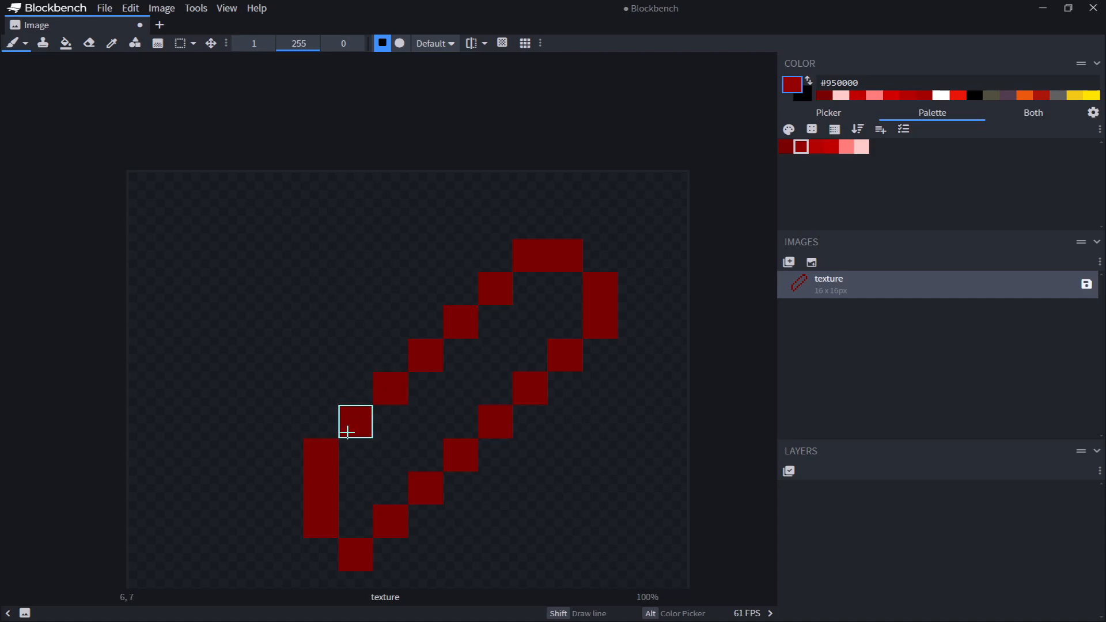
{"action": "left_click", "coordinate": [316, 445]}
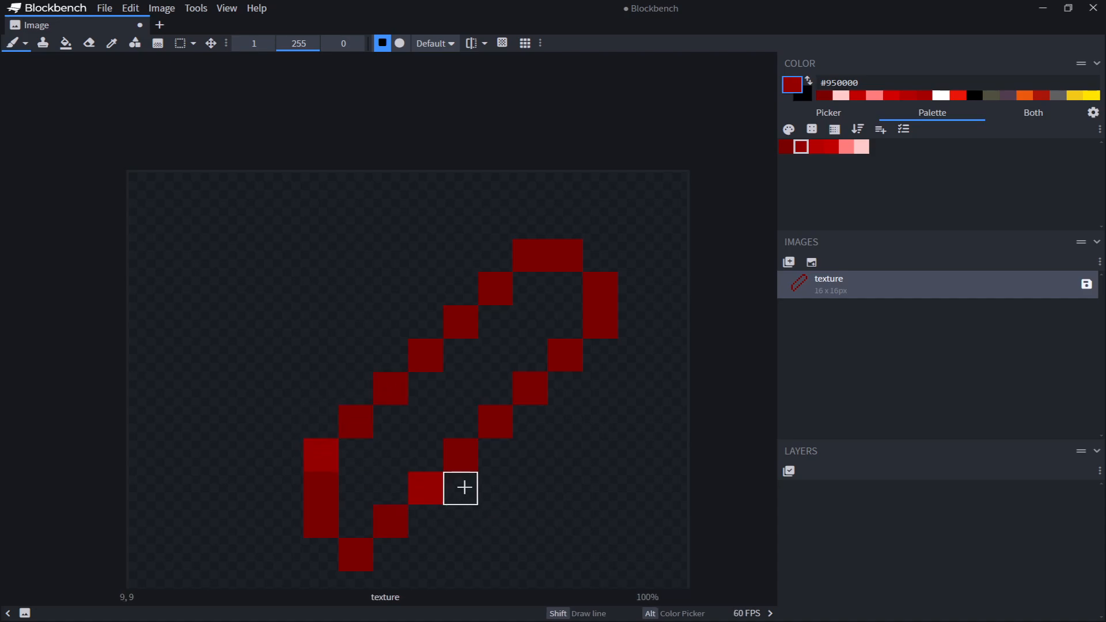
{"action": "left_click", "coordinate": [461, 455]}
Recolor the pixels along both diagonal edges of the outline with the #b30000 red
{"action": "left_click", "coordinate": [821, 146]}
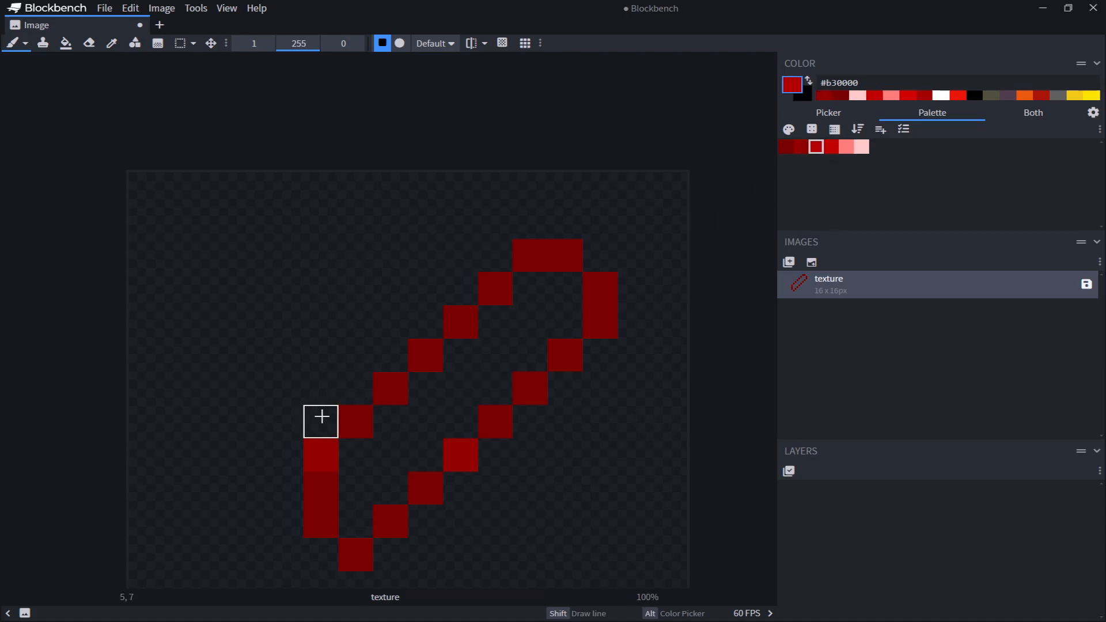
{"action": "left_click", "coordinate": [362, 418]}
{"action": "left_click", "coordinate": [392, 387]}
{"action": "left_click", "coordinate": [424, 354]}
{"action": "left_click", "coordinate": [452, 320]}
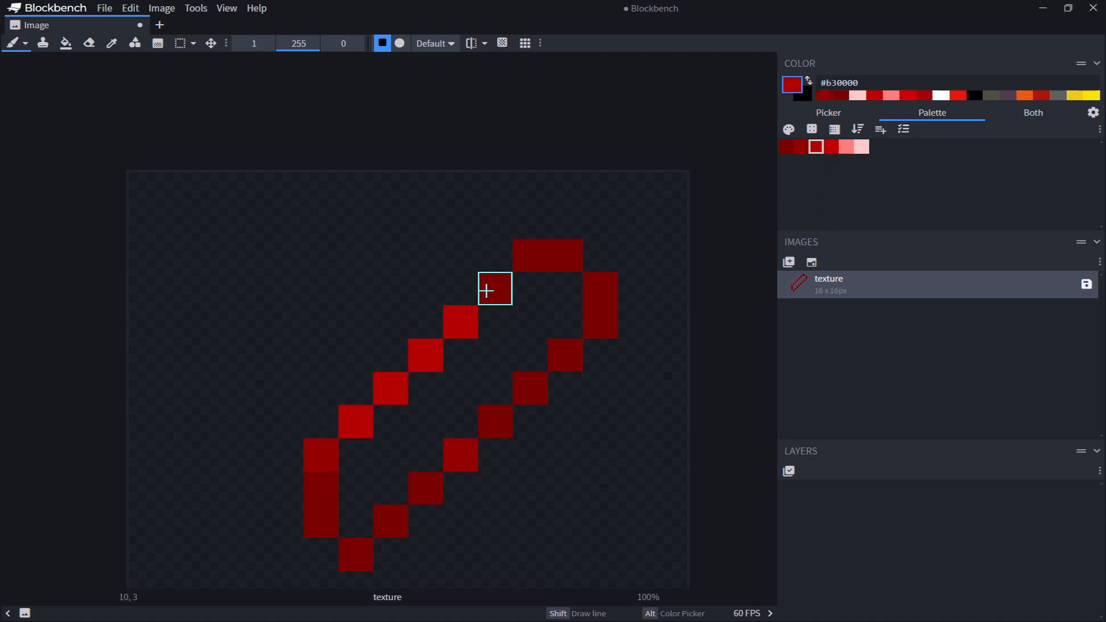
{"action": "left_click", "coordinate": [494, 288]}
{"action": "left_click", "coordinate": [531, 252]}
{"action": "left_click", "coordinate": [564, 255]}
{"action": "left_click", "coordinate": [598, 290]}
{"action": "left_click", "coordinate": [601, 322]}
{"action": "left_click", "coordinate": [565, 350]}
{"action": "left_click", "coordinate": [528, 388]}
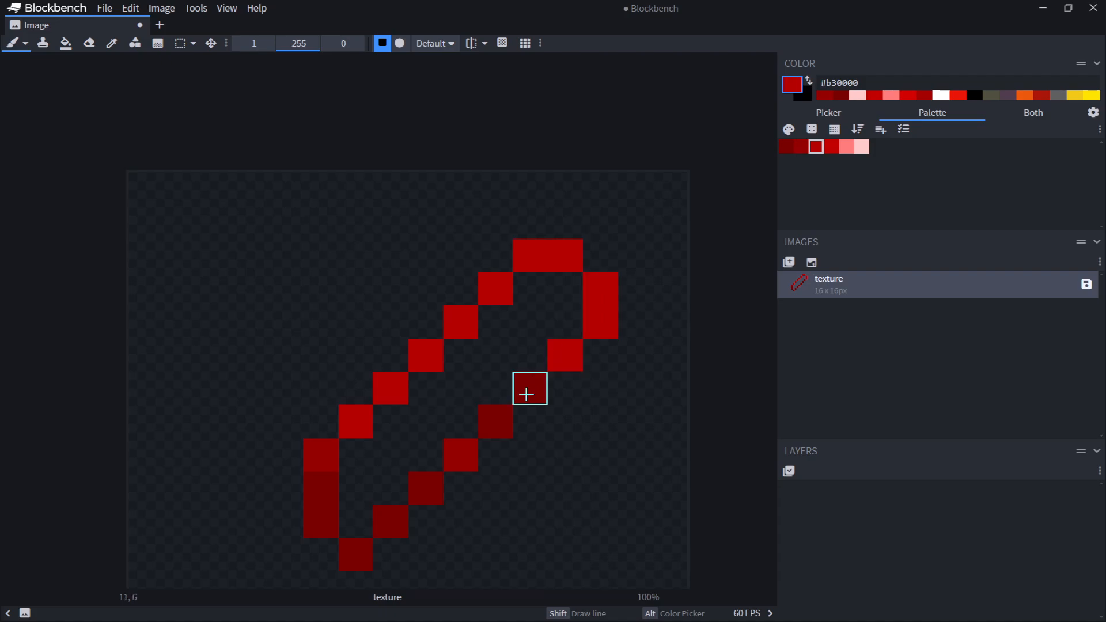
{"action": "left_click", "coordinate": [495, 421]}
{"action": "left_click", "coordinate": [461, 455]}
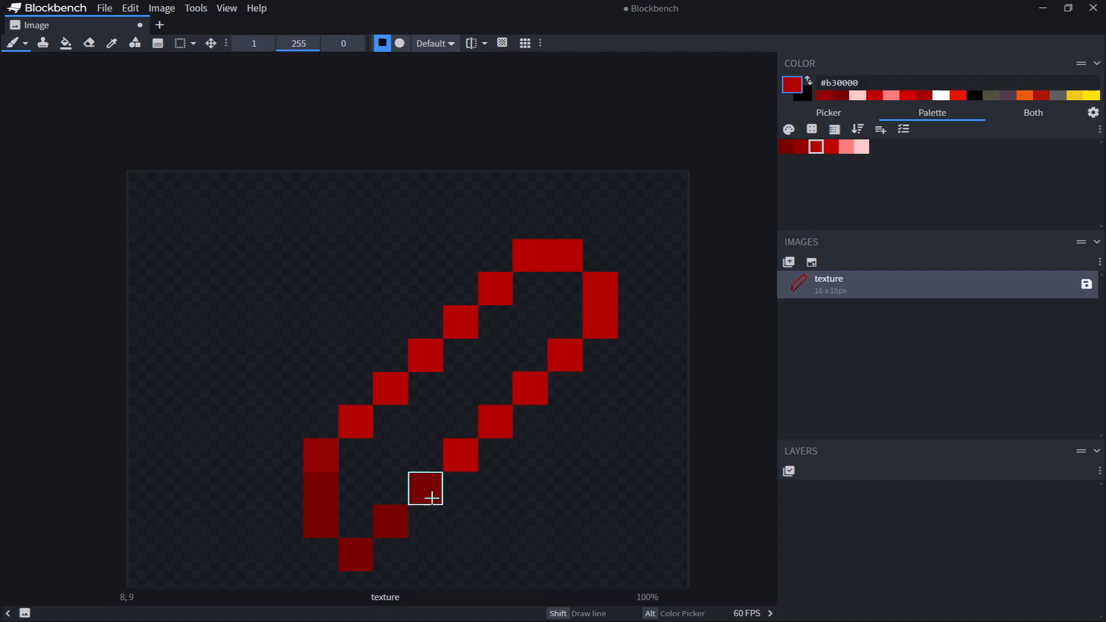
Fill the gem's interior with #b30000 brush strokes along its diagonal
{"action": "left_click", "coordinate": [330, 451], "text": "alt"}
{"action": "middle_click_drag", "start_coordinate": [548, 497], "coordinate": [581, 443]}
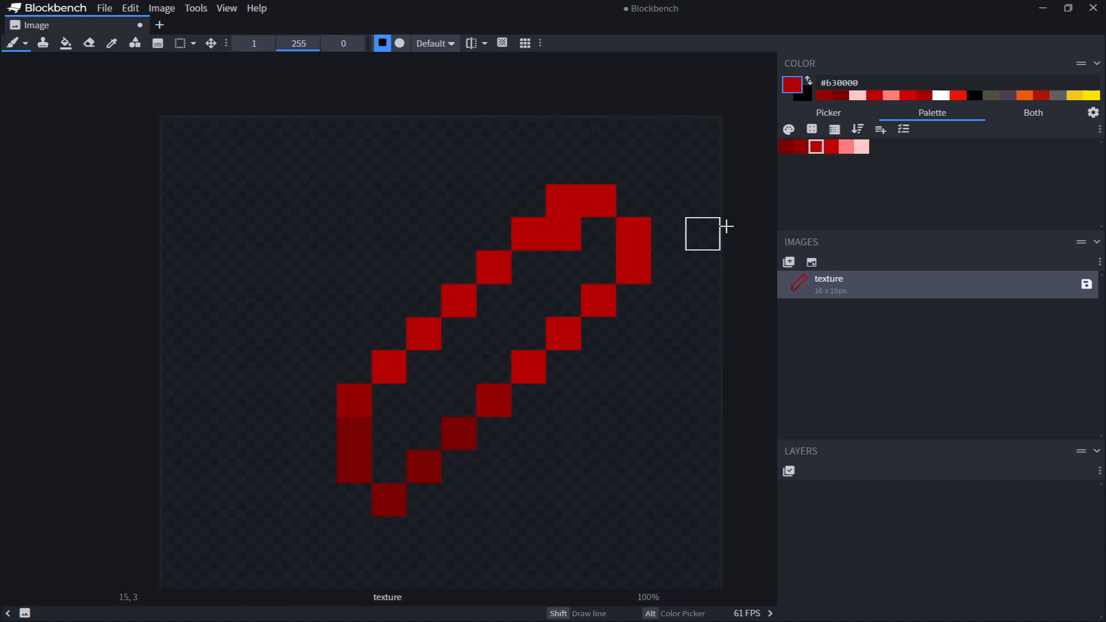
{"action": "left_click", "coordinate": [619, 236], "text": "alt"}
{"action": "mouse_move", "coordinate": [618, 237]}
{"action": "left_mouse_down"}
{"action": "mouse_move", "coordinate": [595, 234]}
{"action": "mouse_move", "coordinate": [558, 267]}
{"action": "mouse_move", "coordinate": [558, 299]}
{"action": "mouse_move", "coordinate": [500, 312]}
{"action": "mouse_move", "coordinate": [476, 365]}
{"action": "mouse_move", "coordinate": [432, 368]}
{"action": "mouse_move", "coordinate": [446, 400]}
{"action": "mouse_move", "coordinate": [388, 399]}
{"action": "mouse_move", "coordinate": [389, 466]}
{"action": "left_mouse_up"}
Paint a #ff7d7d highlight along the gem's upper diagonal with the Paint Brush
{"action": "left_click", "coordinate": [851, 145]}
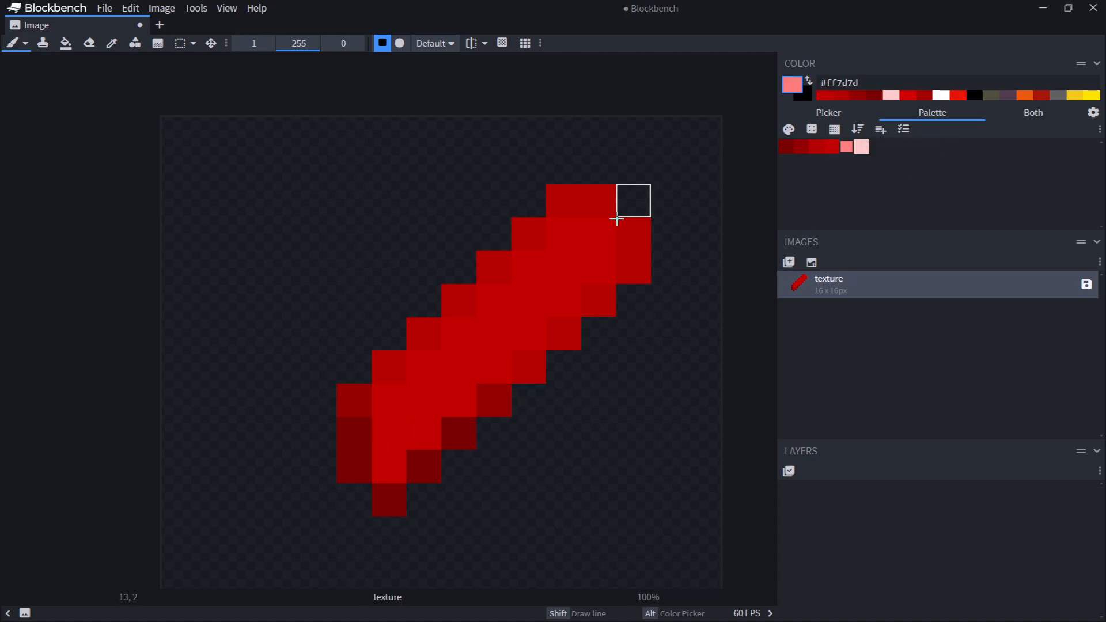
{"action": "left_click_drag", "start_coordinate": [563, 235], "coordinate": [593, 239]}
{"action": "left_click_drag", "start_coordinate": [536, 268], "coordinate": [465, 323]}
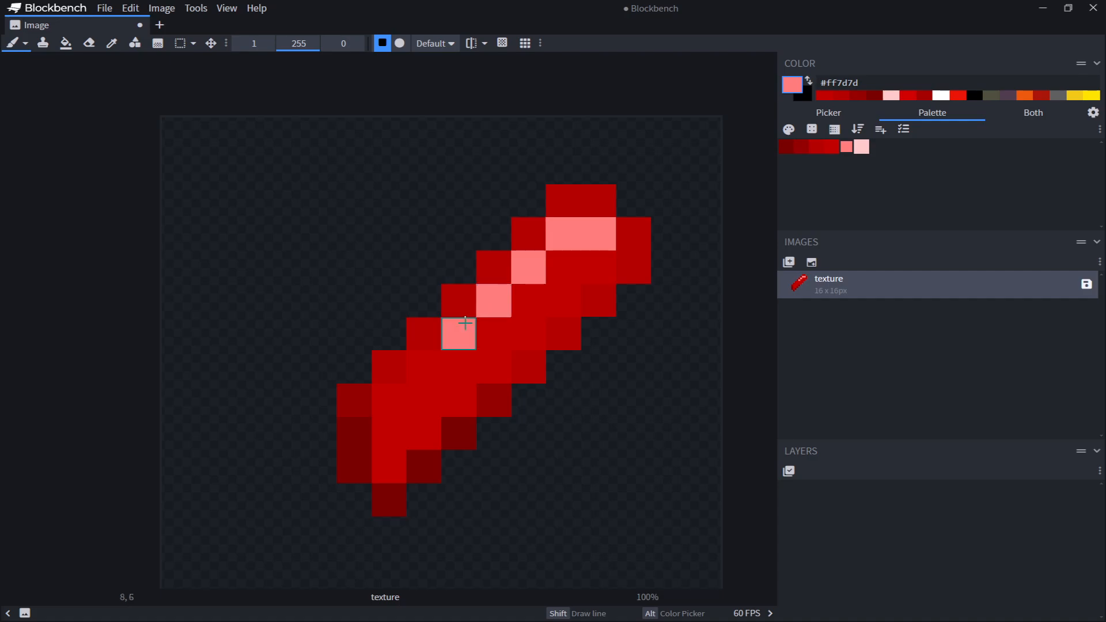
Paint one pixel in the gem's lower interior with the #b30000 red
{"action": "left_click", "coordinate": [831, 148]}
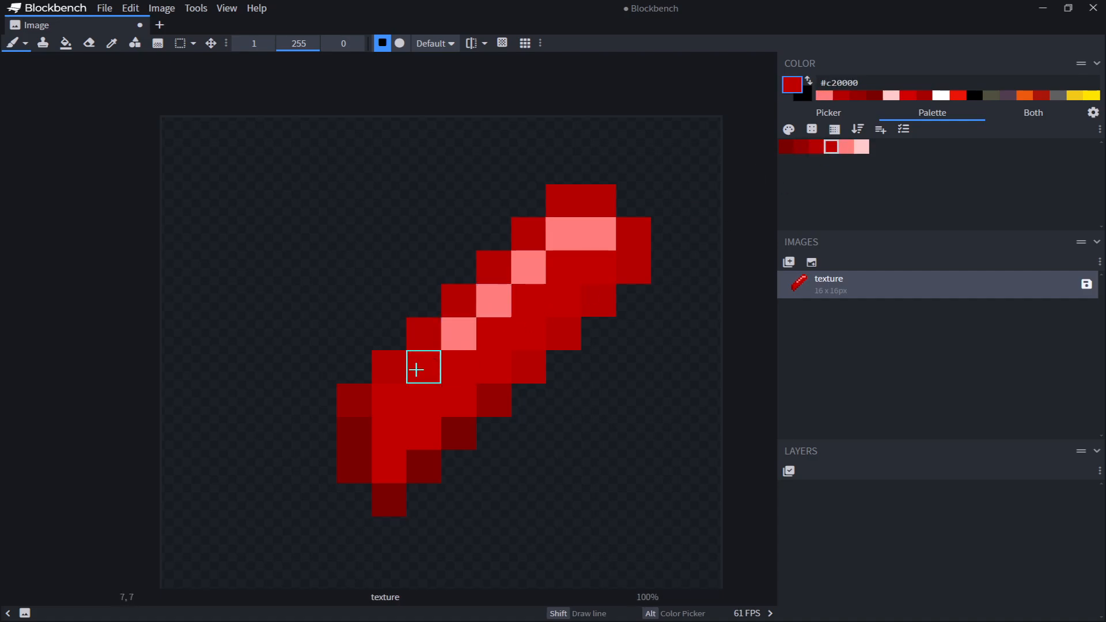
{"action": "left_click", "coordinate": [818, 147]}
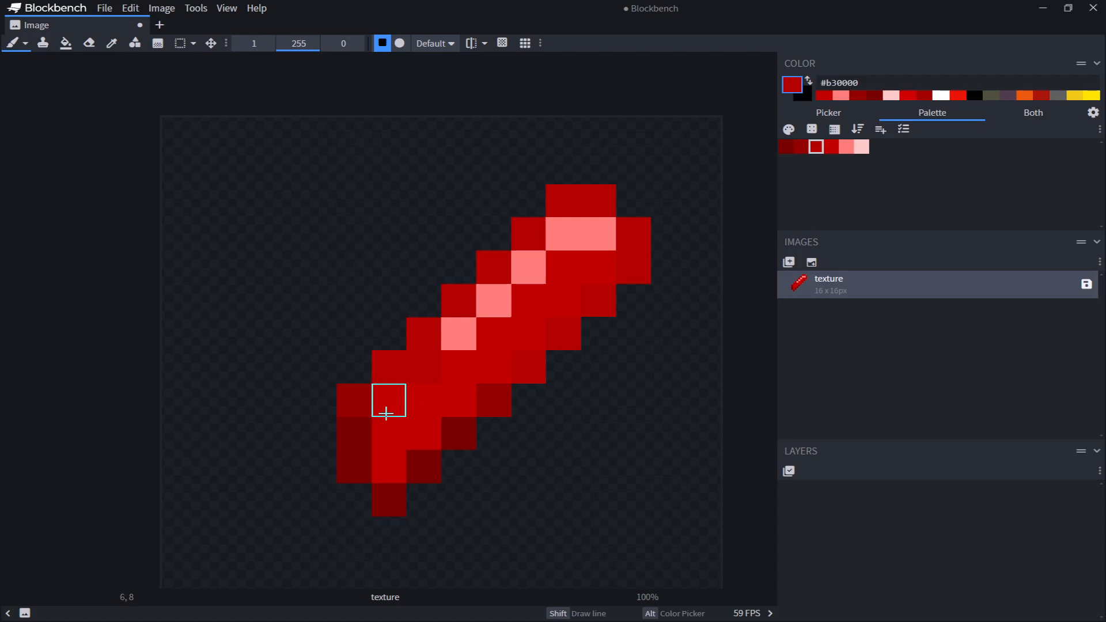
{"action": "left_click", "coordinate": [421, 431]}
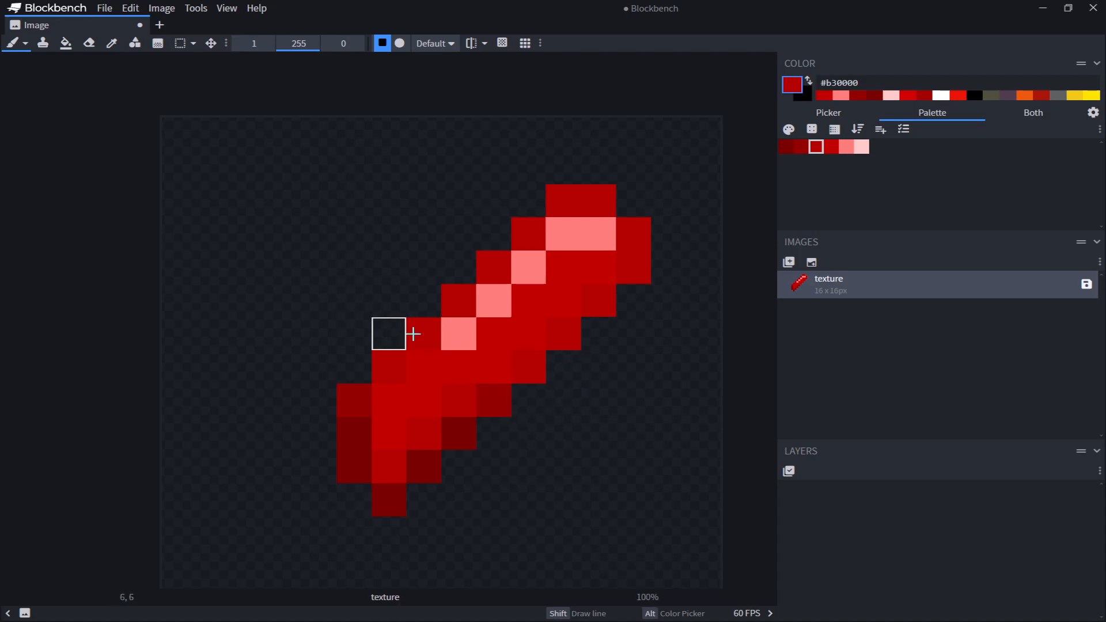
Paint #ffcaca highlight pixels at the gem's upper tip, redoing one misplaced pixel
{"action": "left_click", "coordinate": [865, 149]}
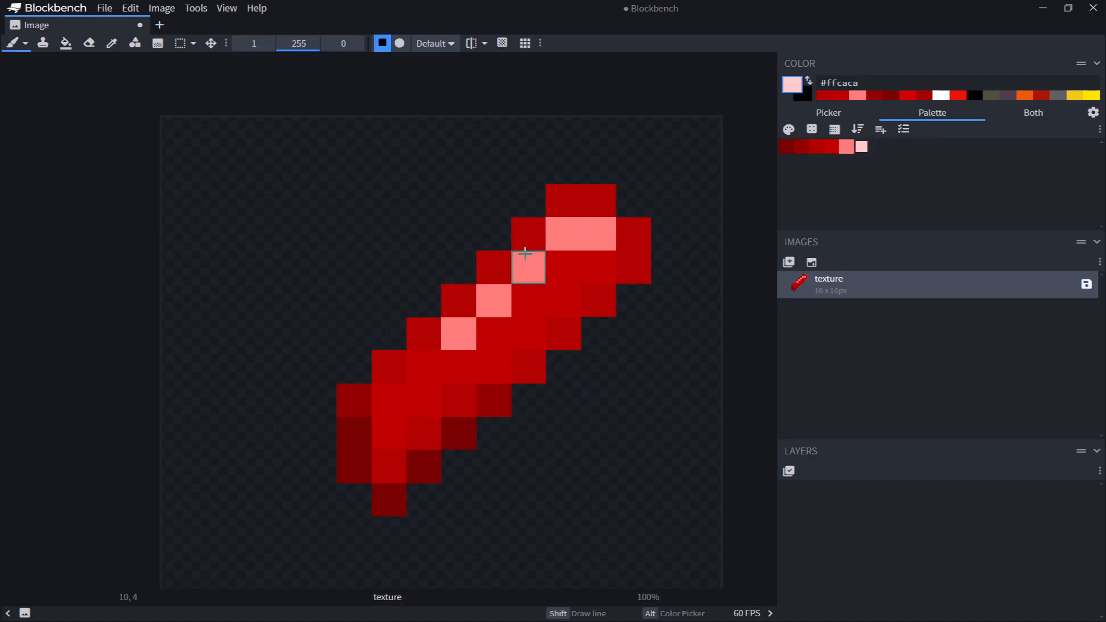
{"action": "left_click", "coordinate": [563, 235]}
{"action": "left_click", "coordinate": [530, 269]}
{"action": "left_click", "coordinate": [597, 230]}
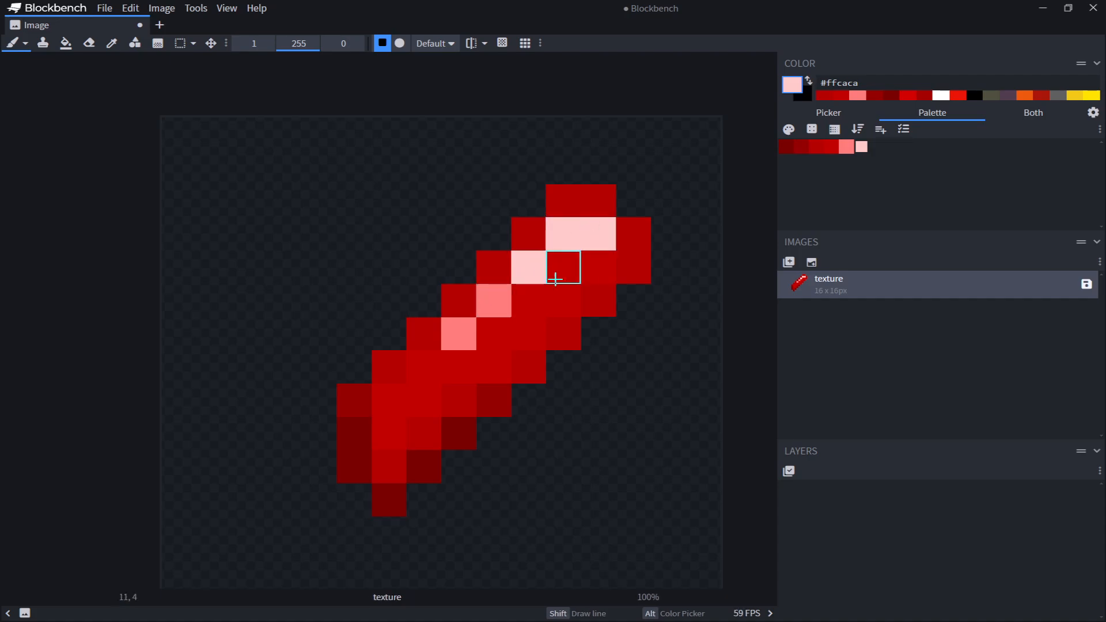
{"action": "key", "text": "ctrl+z"}
{"action": "middle_click_drag", "start_coordinate": [677, 250], "coordinate": [632, 251]}
{"action": "left_click", "coordinate": [550, 235]}
Shade pixels along the gem's lower-right edge with the #950000 red
{"action": "scroll", "coordinate": [420, 341], "scroll_direction": "up", "scroll_amount": 4}
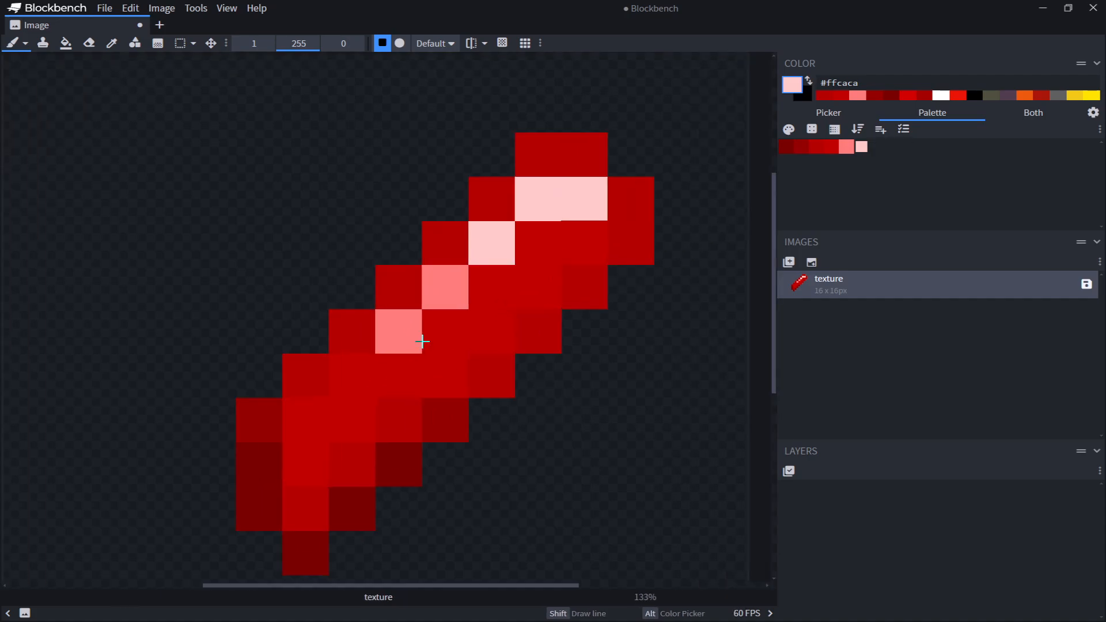
{"action": "key", "text": "alt"}
{"action": "left_click", "coordinate": [525, 320], "text": "alt"}
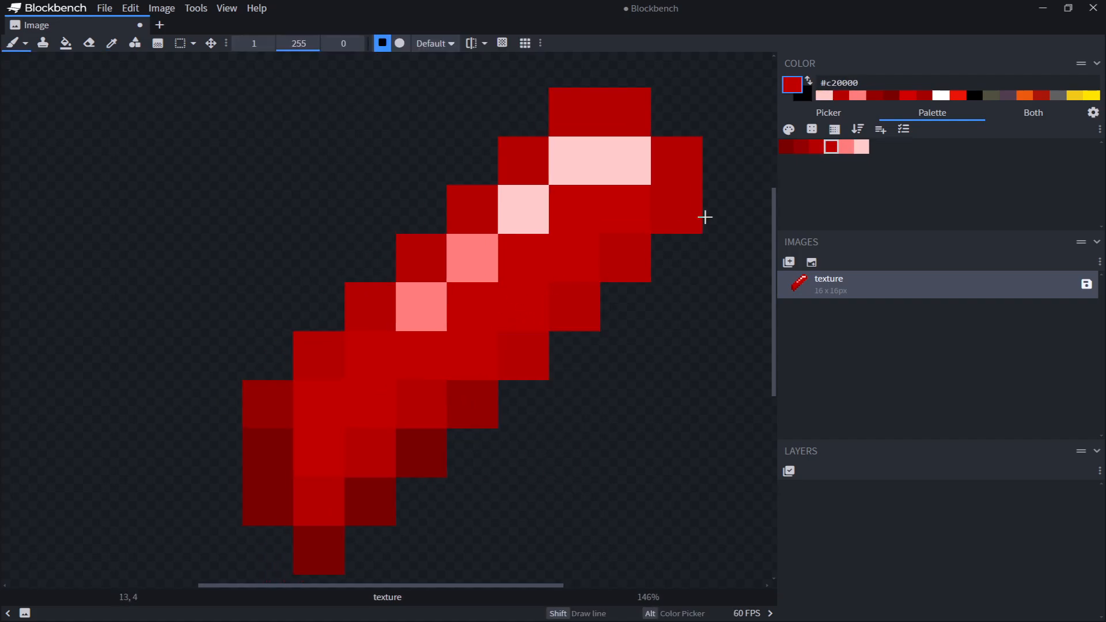
{"action": "left_click", "coordinate": [801, 146]}
{"action": "left_click", "coordinate": [479, 314]}
{"action": "key", "text": "ctrl+z"}
{"action": "left_click", "coordinate": [319, 502]}
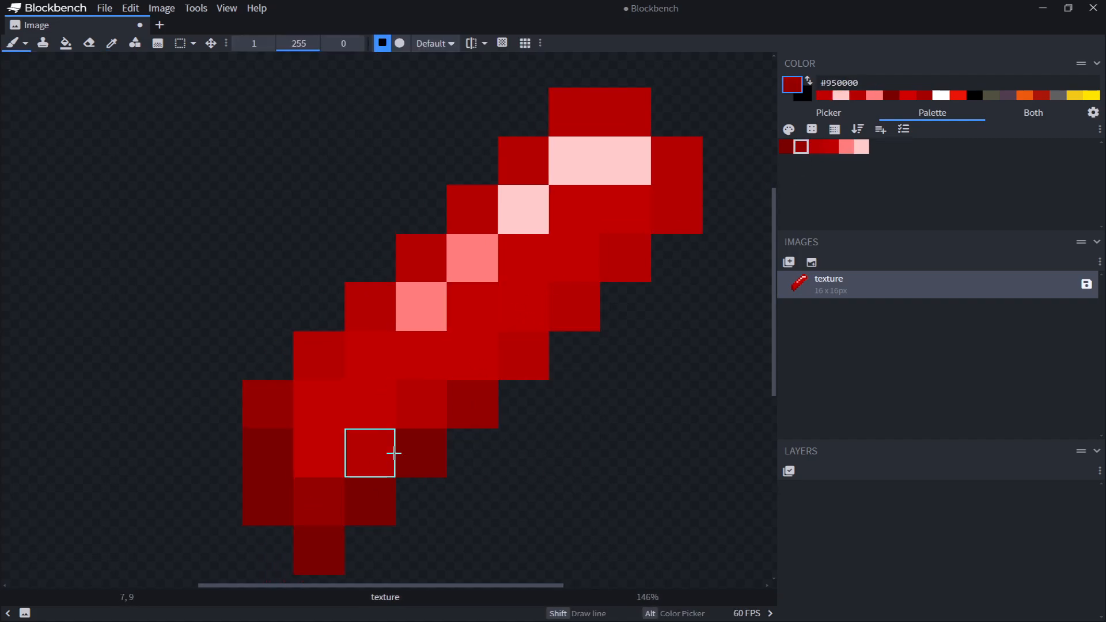
{"action": "left_click", "coordinate": [392, 454]}
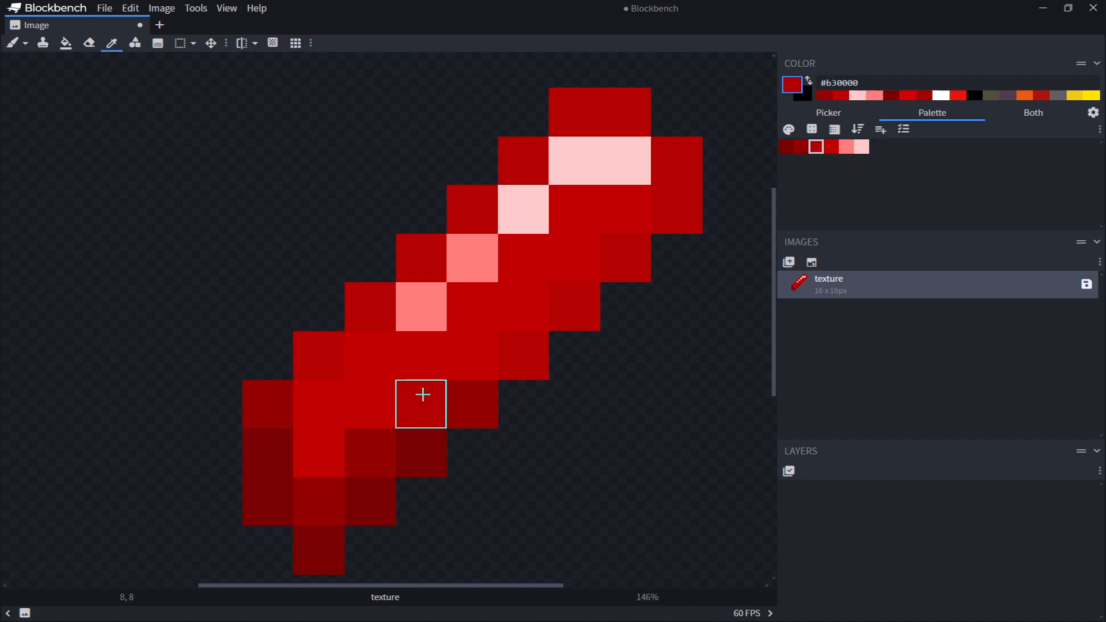
{"action": "left_click", "coordinate": [416, 401]}
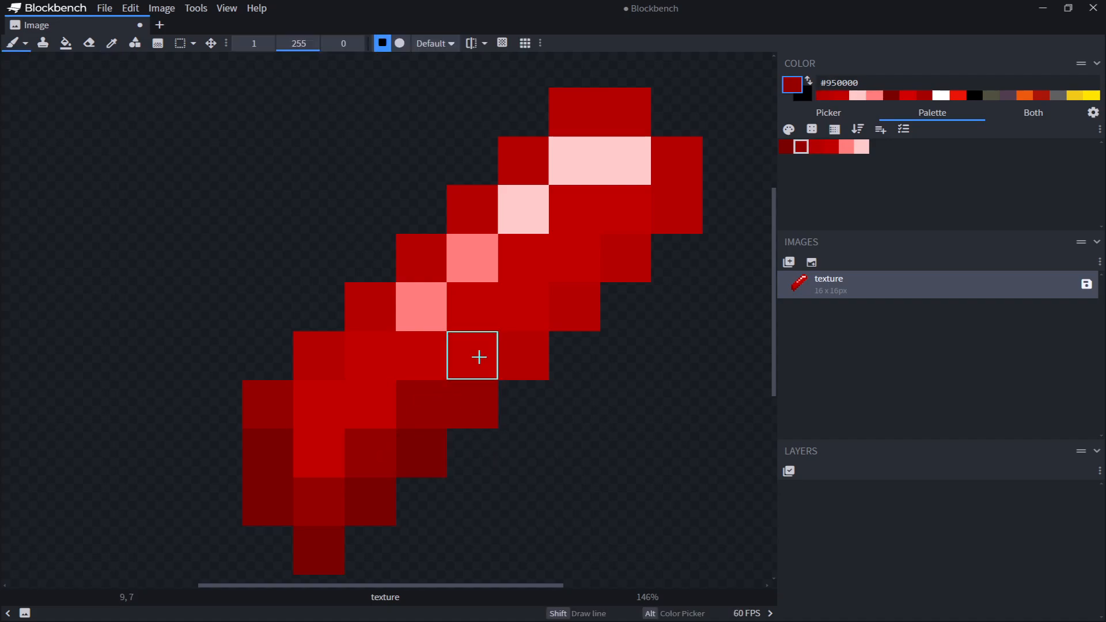
{"action": "left_click", "coordinate": [479, 357]}
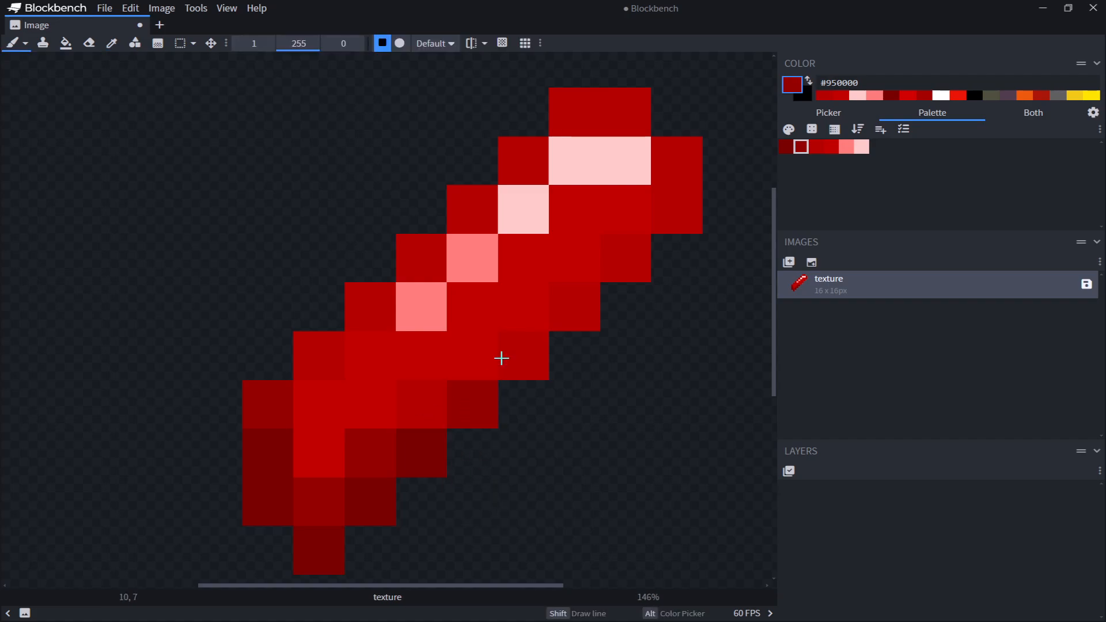
{"action": "key", "text": "ctrl+z"}
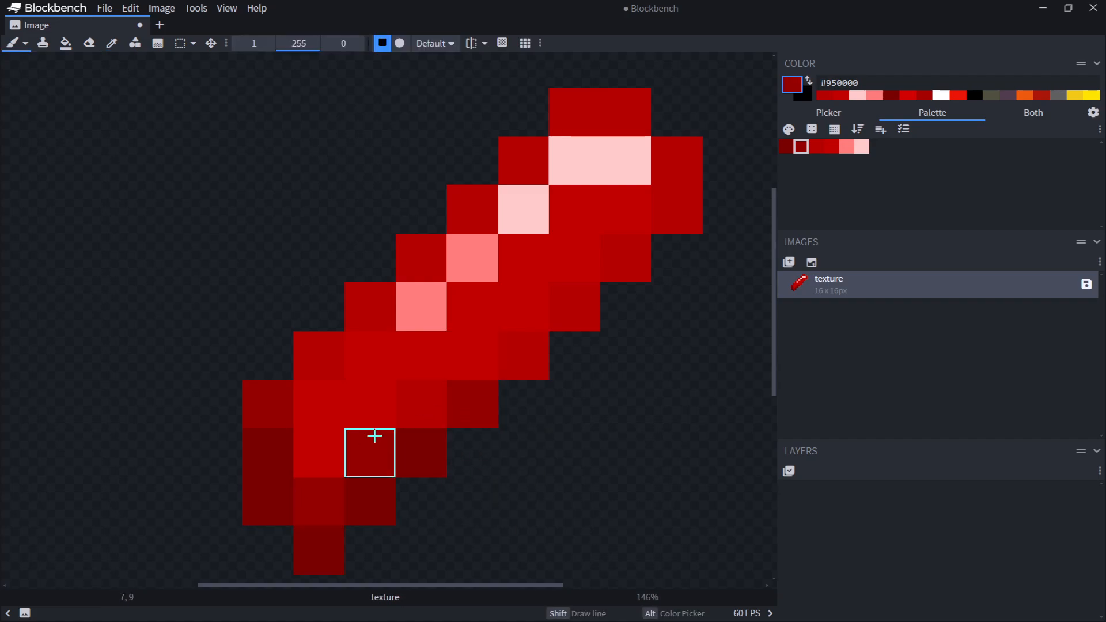
{"action": "scroll", "coordinate": [538, 483], "scroll_direction": "down", "scroll_amount": 4}
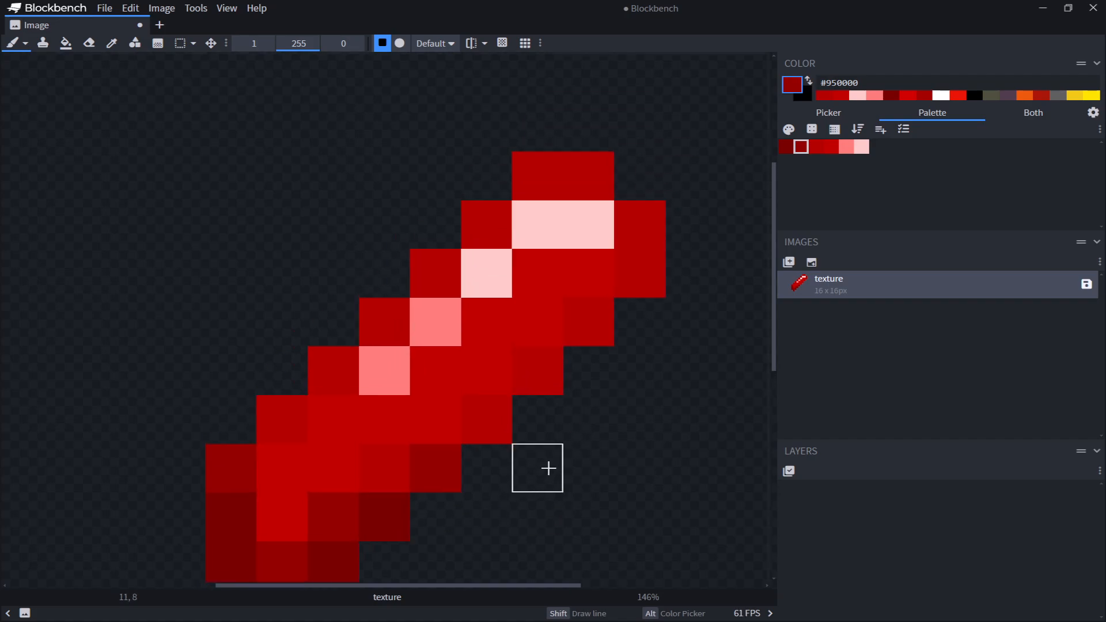
{"action": "middle_click_drag", "start_coordinate": [581, 412], "coordinate": [597, 328]}
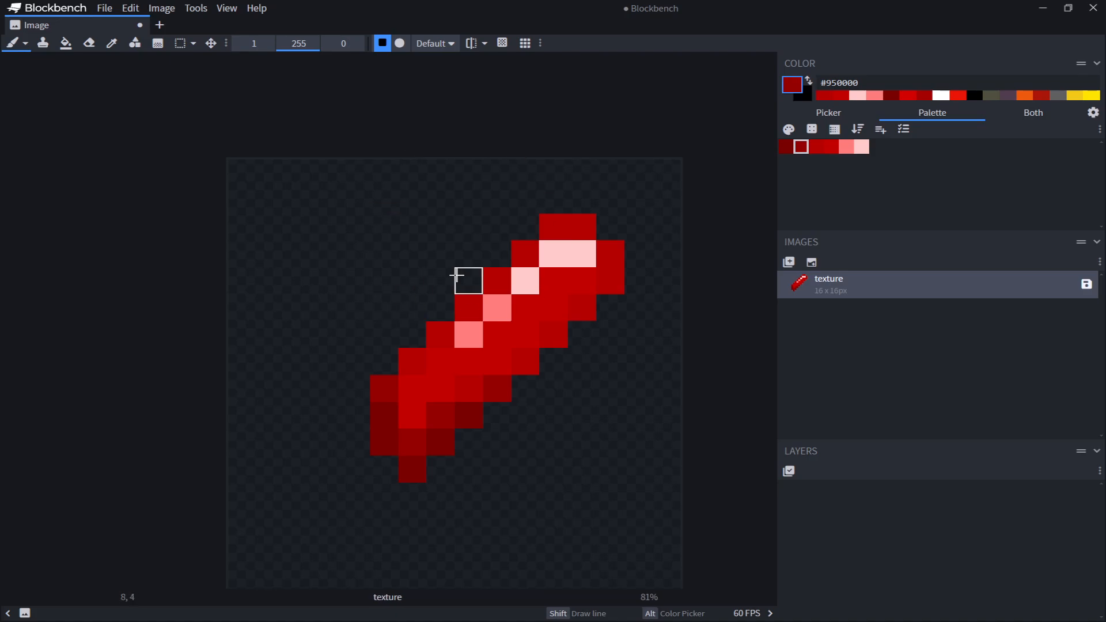
{"action": "scroll", "coordinate": [366, 399], "scroll_direction": "up", "scroll_amount": 4}
{"action": "mouse_move", "coordinate": [392, 383]}
{"action": "left_mouse_down"}
{"action": "mouse_move", "coordinate": [390, 323]}
{"action": "mouse_move", "coordinate": [457, 356]}
{"action": "left_mouse_up"}
{"action": "left_click", "coordinate": [444, 294]}
{"action": "scroll", "coordinate": [628, 433], "scroll_direction": "down", "scroll_amount": 4}
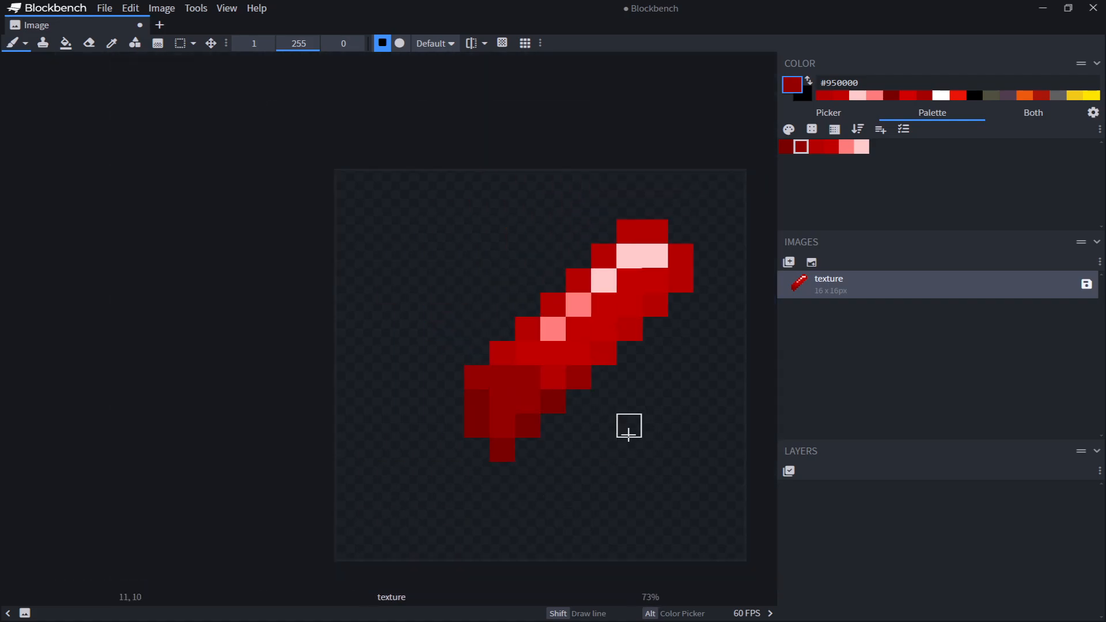
{"action": "middle_click_drag", "start_coordinate": [630, 430], "coordinate": [587, 469]}
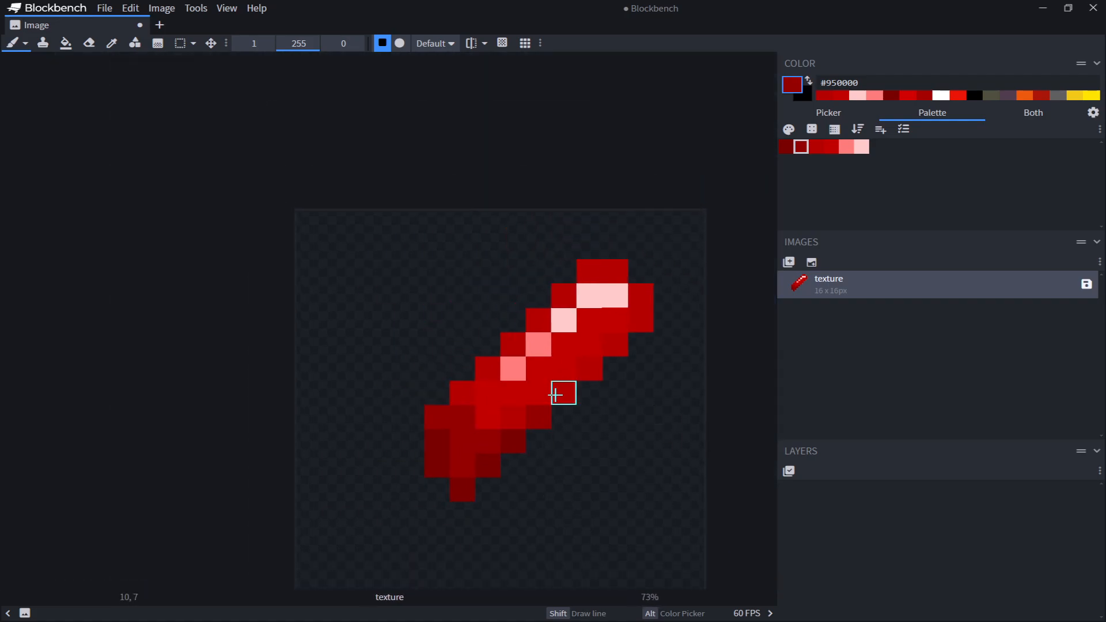
{"action": "scroll", "coordinate": [591, 431], "scroll_direction": "up", "scroll_amount": 3}
{"action": "scroll", "coordinate": [629, 168], "scroll_direction": "up", "scroll_amount": 2}
{"action": "middle_click_drag", "start_coordinate": [629, 167], "coordinate": [710, 104]}
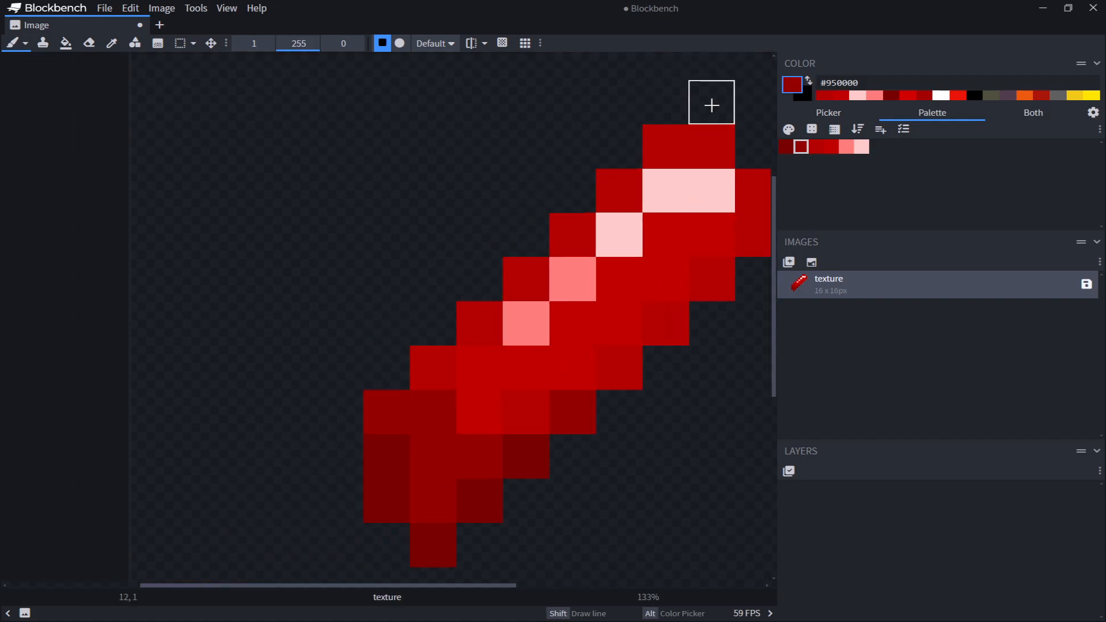
{"action": "scroll", "coordinate": [413, 434], "scroll_direction": "up", "scroll_amount": 2}
{"action": "middle_click_drag", "start_coordinate": [412, 435], "coordinate": [248, 339]}
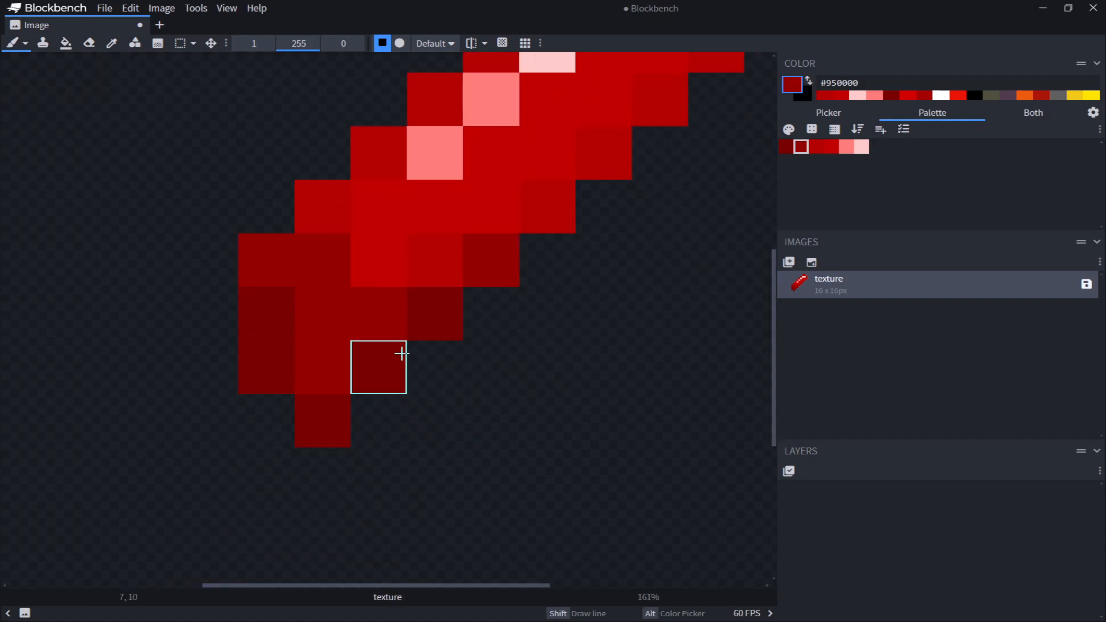
{"action": "middle_click_drag", "start_coordinate": [524, 214], "coordinate": [423, 367]}
{"action": "middle_click_drag", "start_coordinate": [415, 446], "coordinate": [432, 305]}
{"action": "left_click", "coordinate": [792, 147]}
{"action": "left_click", "coordinate": [629, 270]}
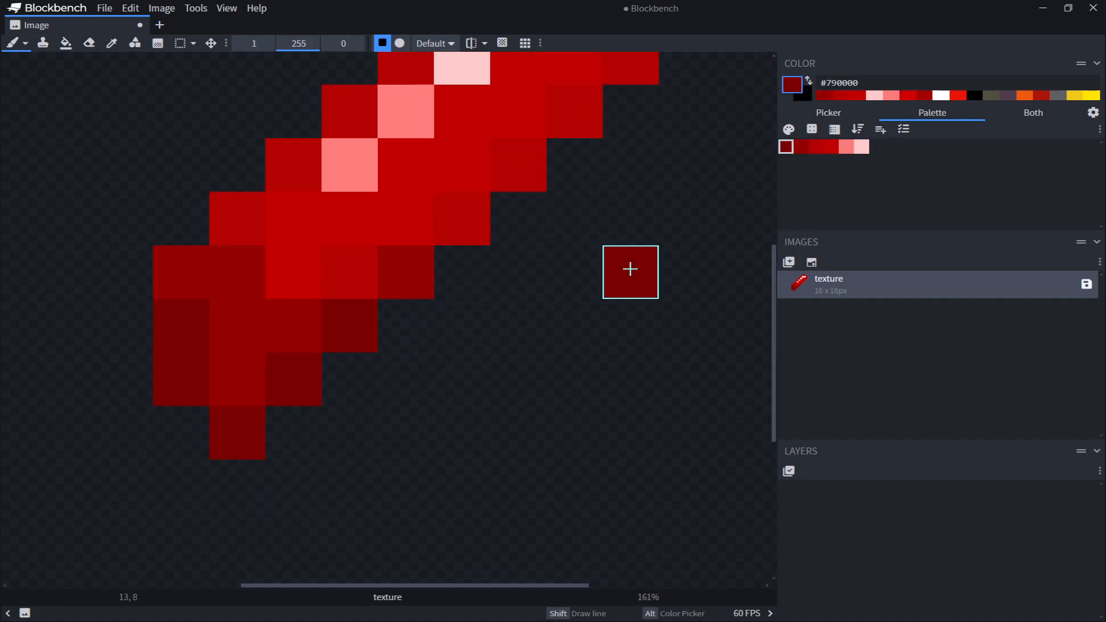
{"action": "middle_click_drag", "start_coordinate": [617, 288], "coordinate": [528, 297]}
{"action": "key", "text": "ctrl+z"}
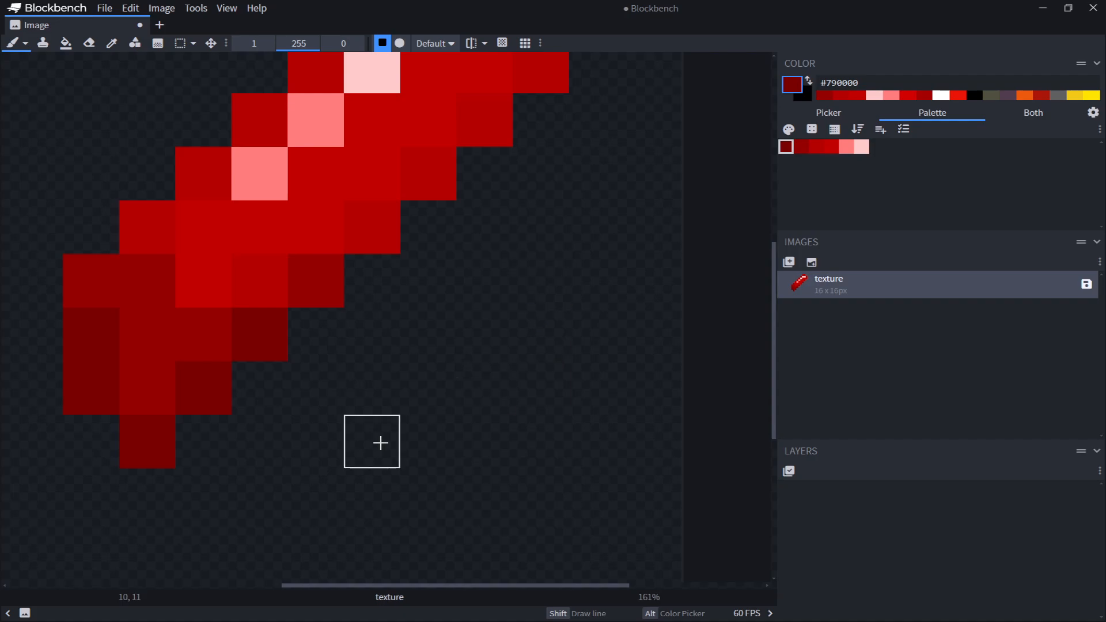
Shade the pixels along the gem's right edge with the #950000 red
{"action": "middle_click_drag", "start_coordinate": [380, 442], "coordinate": [503, 259]}
{"action": "middle_click_drag", "start_coordinate": [374, 287], "coordinate": [428, 434]}
{"action": "middle_click_drag", "start_coordinate": [547, 289], "coordinate": [415, 487]}
{"action": "middle_click_drag", "start_coordinate": [510, 466], "coordinate": [570, 375]}
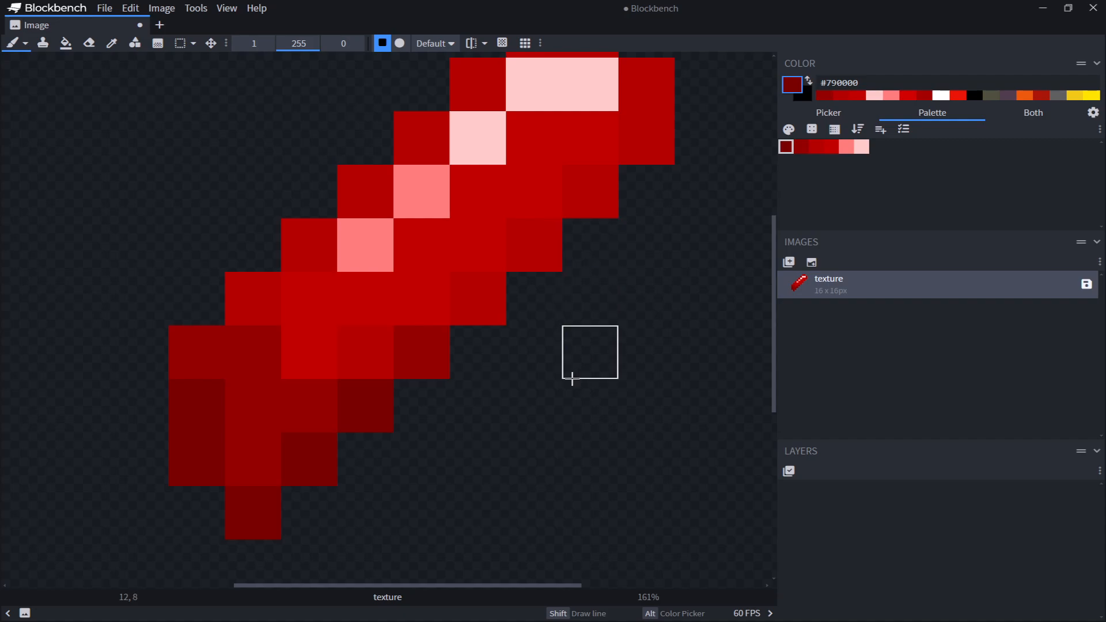
{"action": "key", "text": "c"}
{"action": "key", "text": "b"}
{"action": "left_click", "coordinate": [804, 146]}
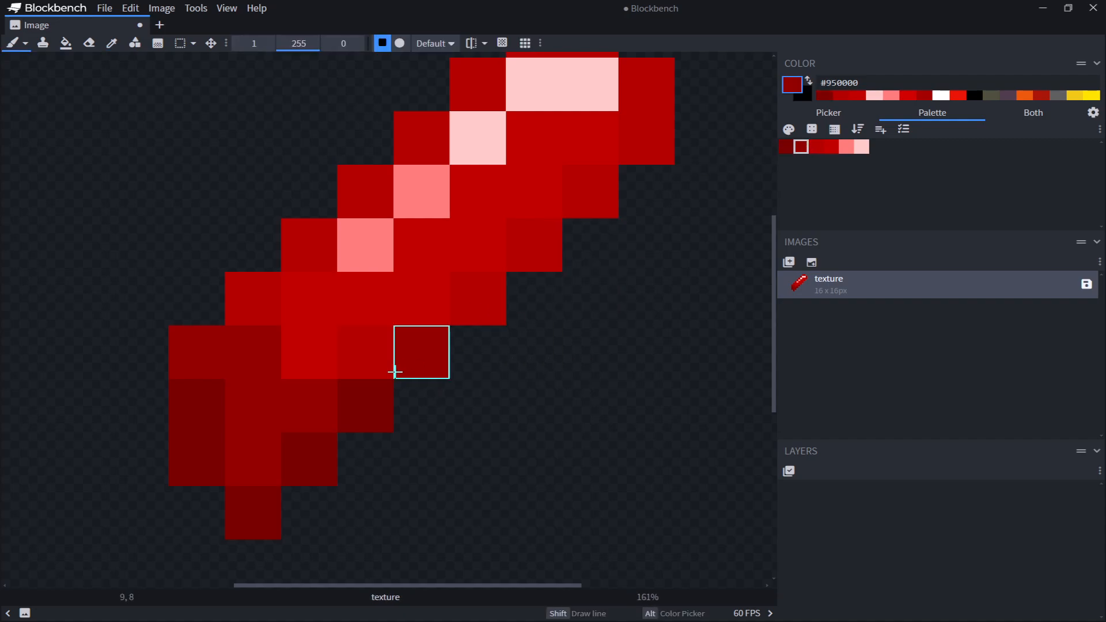
{"action": "left_click", "coordinate": [426, 405]}
{"action": "key", "text": "ctrl+z"}
{"action": "left_click", "coordinate": [479, 299]}
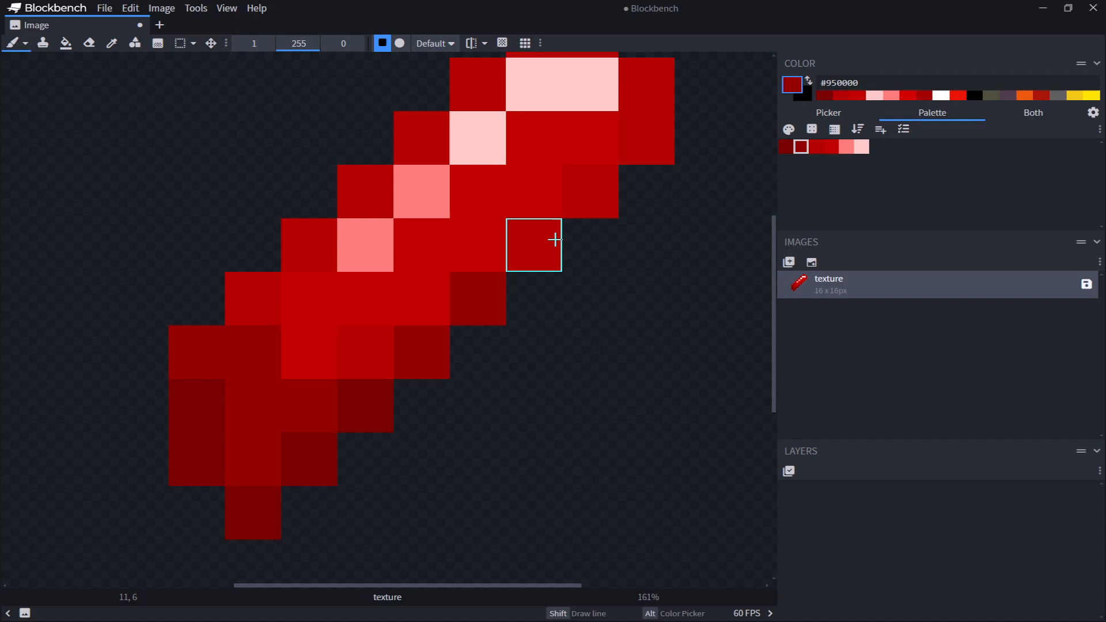
{"action": "left_click", "coordinate": [553, 240]}
{"action": "left_click", "coordinate": [590, 181]}
{"action": "left_click", "coordinate": [659, 139]}
{"action": "middle_click_drag", "start_coordinate": [648, 216], "coordinate": [609, 401]}
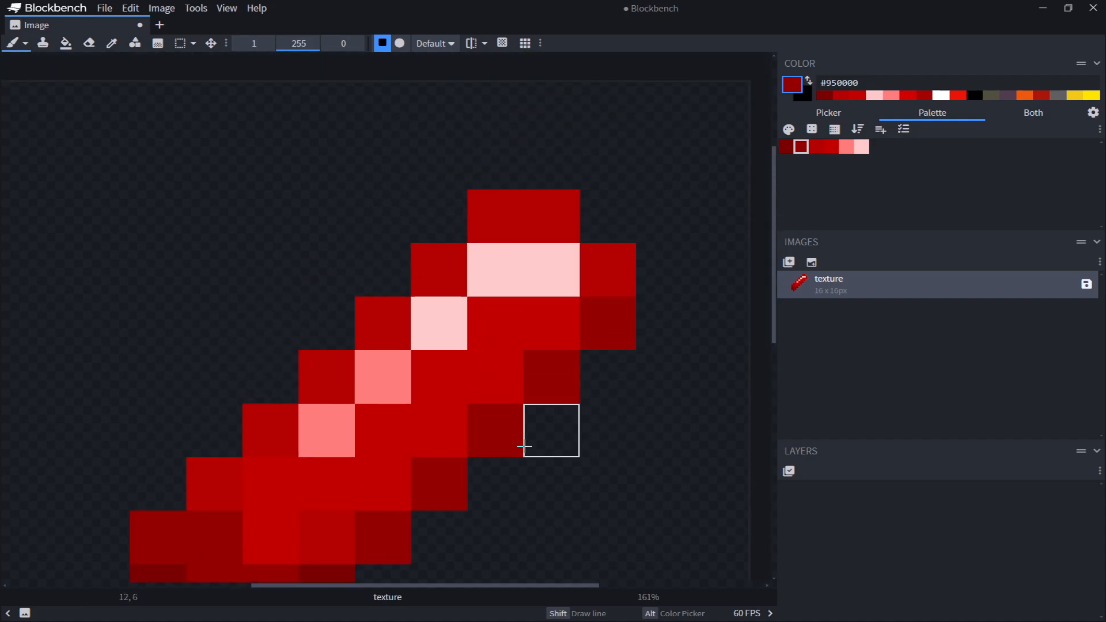
{"action": "middle_click_drag", "start_coordinate": [567, 336], "coordinate": [594, 176]}
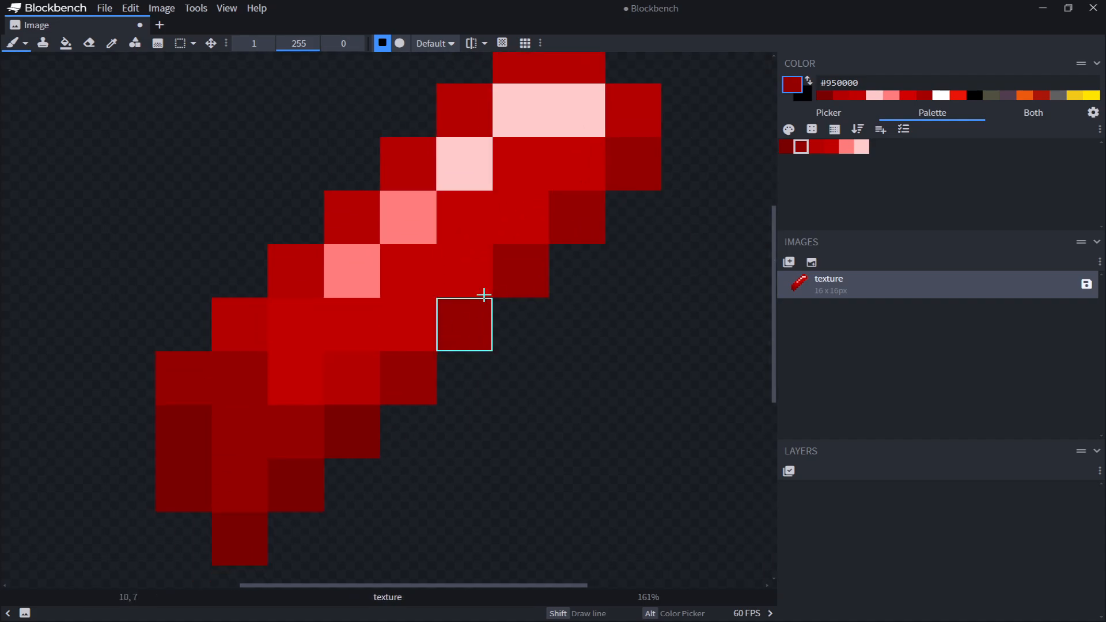
Recolor the gem's top tip pixels with the #ff7d7d pink
{"action": "left_click", "coordinate": [843, 150]}
{"action": "middle_click_drag", "start_coordinate": [674, 218], "coordinate": [674, 323]}
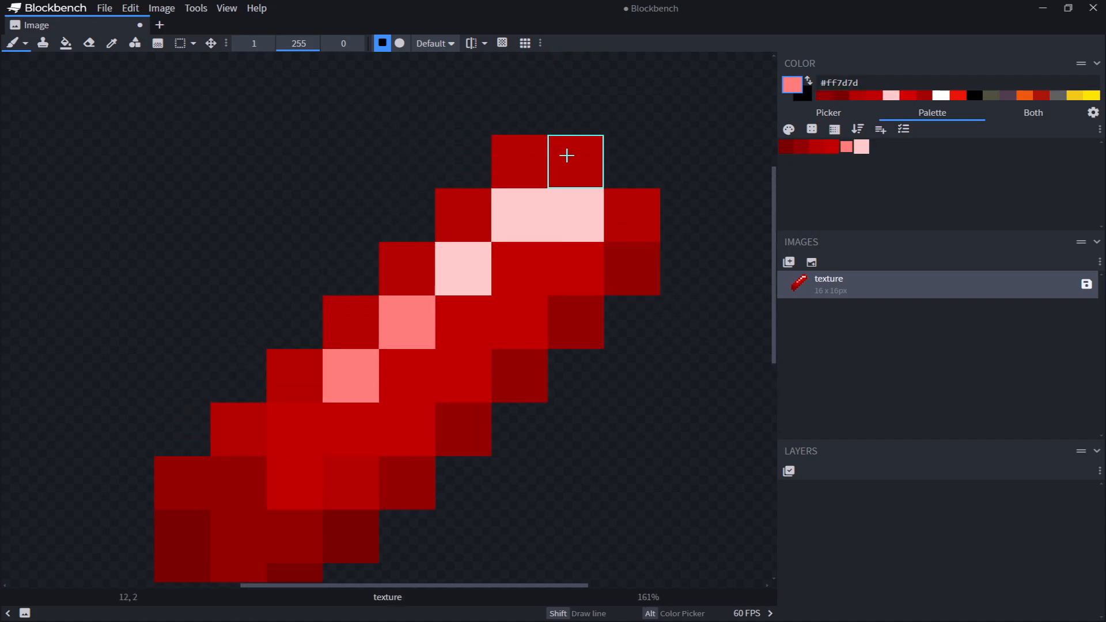
{"action": "left_click_drag", "start_coordinate": [565, 156], "coordinate": [522, 161]}
{"action": "left_click", "coordinate": [469, 212]}
{"action": "mouse_move", "coordinate": [619, 446]}
{"action": "middle_mouse_down"}
{"action": "mouse_move", "coordinate": [592, 381]}
{"action": "mouse_move", "coordinate": [583, 425]}
{"action": "middle_mouse_up"}
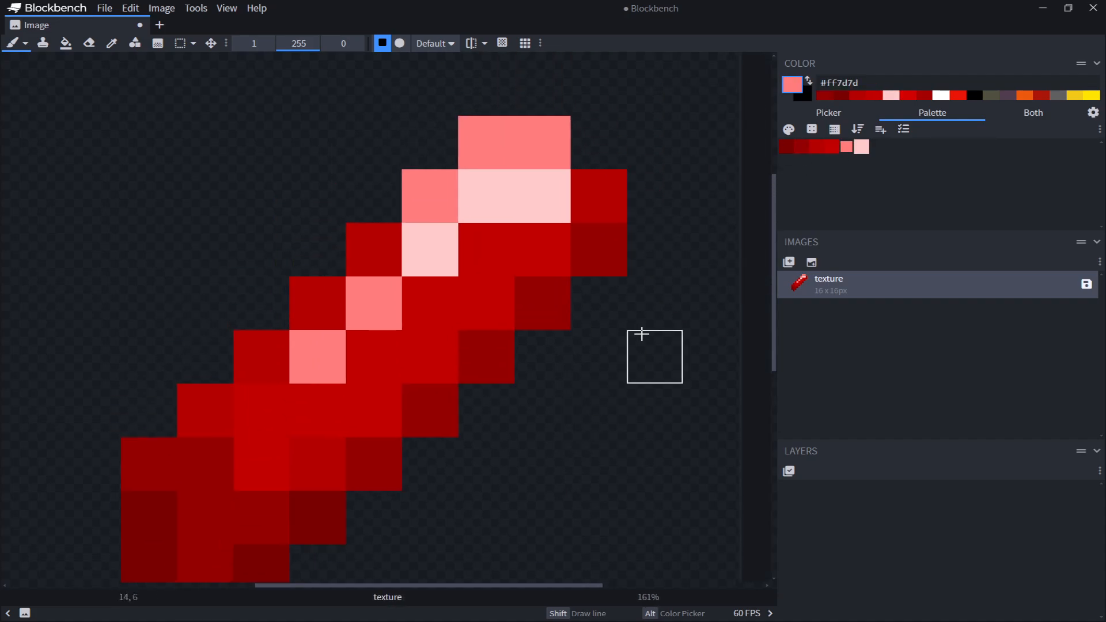
{"action": "left_click", "coordinate": [371, 248]}
{"action": "key", "text": "ctrl+z"}
Paint #ff7d7d highlight pixels just below the gem's tip, undoing one stroke and repainting a single pixel
{"action": "scroll", "coordinate": [646, 402], "scroll_direction": "down", "scroll_amount": 17, "text": "ctrl"}
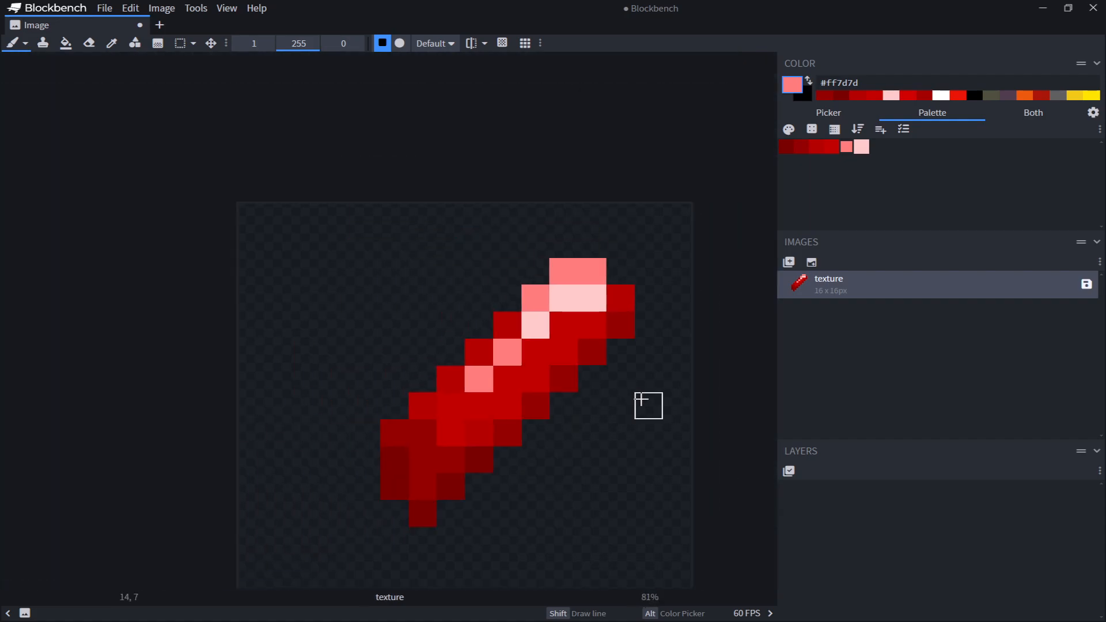
{"action": "middle_click_drag", "start_coordinate": [703, 403], "coordinate": [617, 345]}
{"action": "scroll", "coordinate": [539, 289], "scroll_direction": "down", "scroll_amount": 1, "text": "ctrl"}
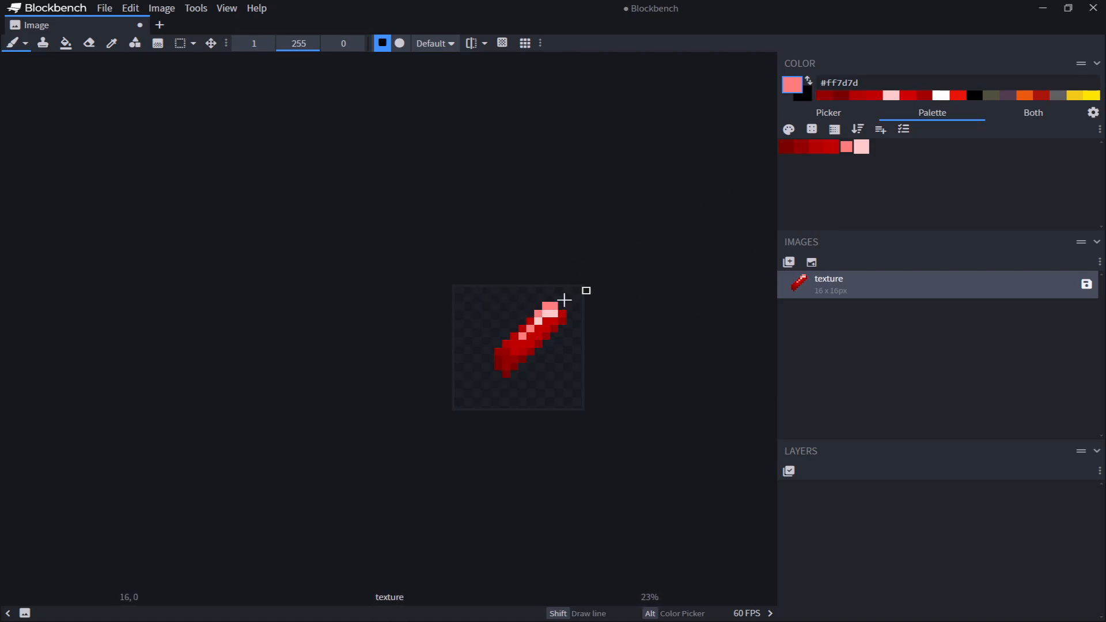
{"action": "scroll", "coordinate": [524, 301], "scroll_direction": "up", "scroll_amount": 5}
{"action": "left_click", "coordinate": [500, 344], "text": "alt"}
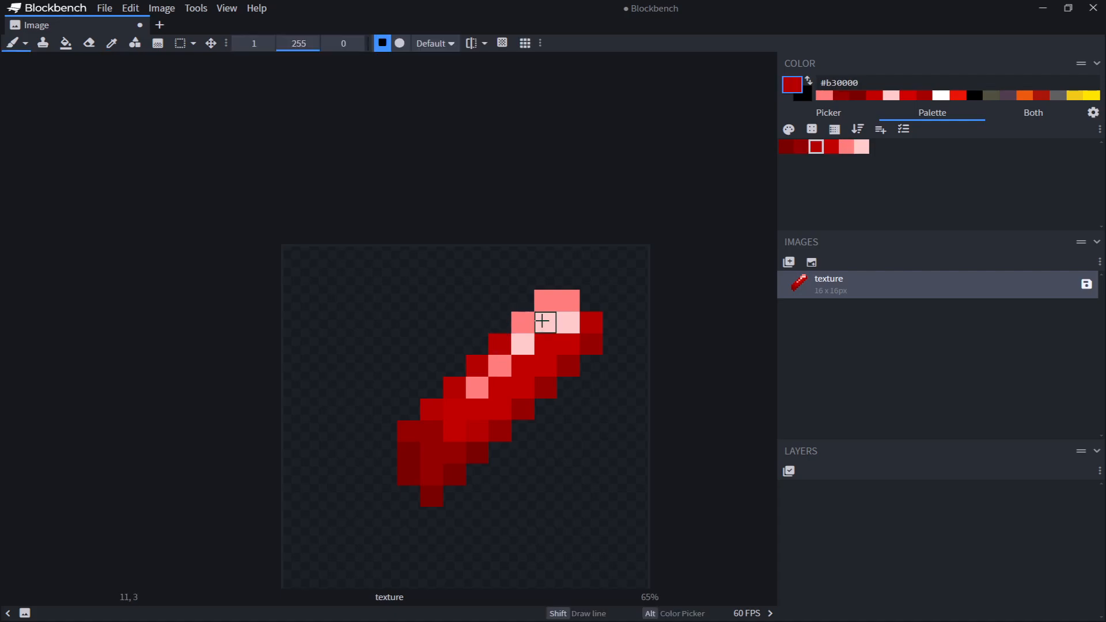
{"action": "scroll", "coordinate": [562, 351], "scroll_direction": "up", "scroll_amount": 4}
{"action": "left_click", "coordinate": [490, 371], "text": "alt"}
{"action": "left_click_drag", "start_coordinate": [544, 343], "coordinate": [567, 344]}
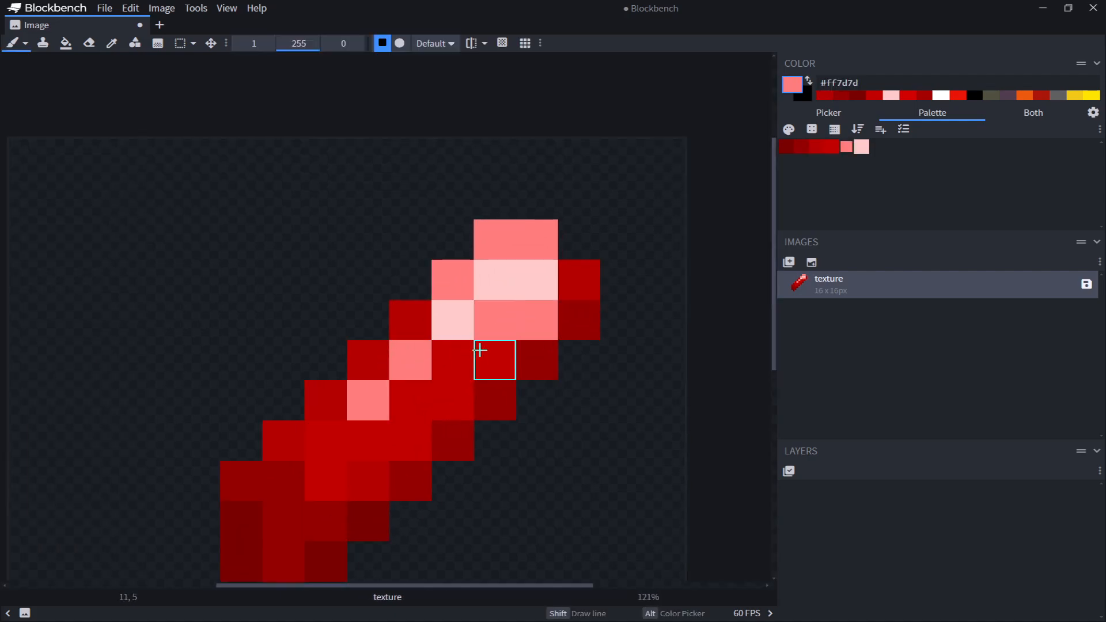
{"action": "scroll", "coordinate": [607, 453], "scroll_direction": "down", "scroll_amount": 8}
{"action": "scroll", "coordinate": [617, 444], "scroll_direction": "up", "scroll_amount": 6}
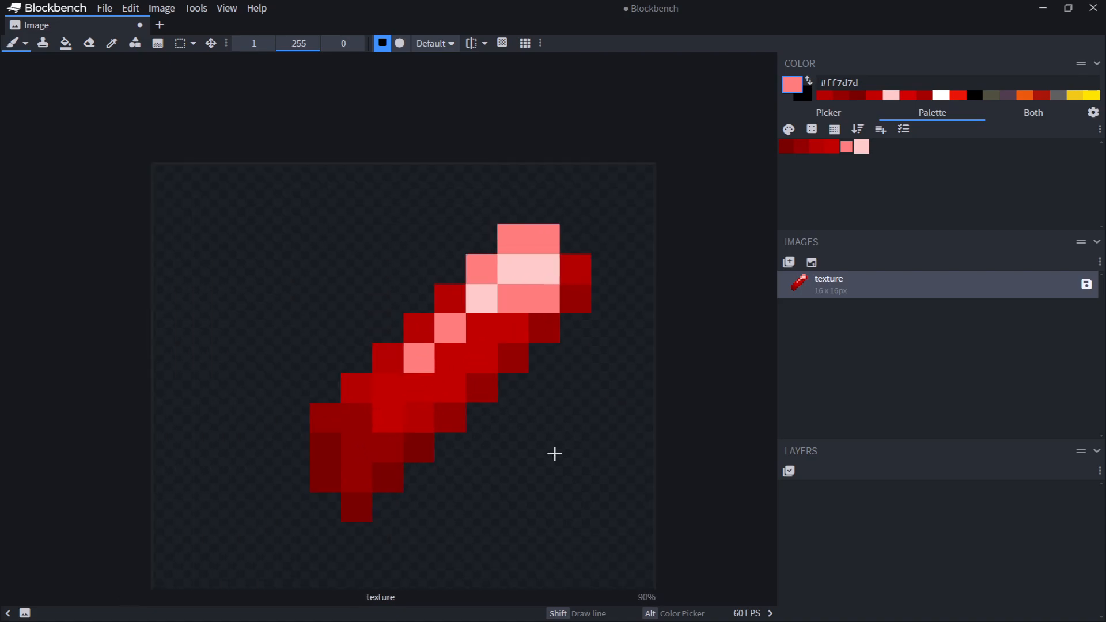
{"action": "key", "text": "ctrl+z"}
{"action": "left_click", "coordinate": [502, 299]}
{"action": "scroll", "coordinate": [546, 489], "scroll_direction": "down", "scroll_amount": 4}
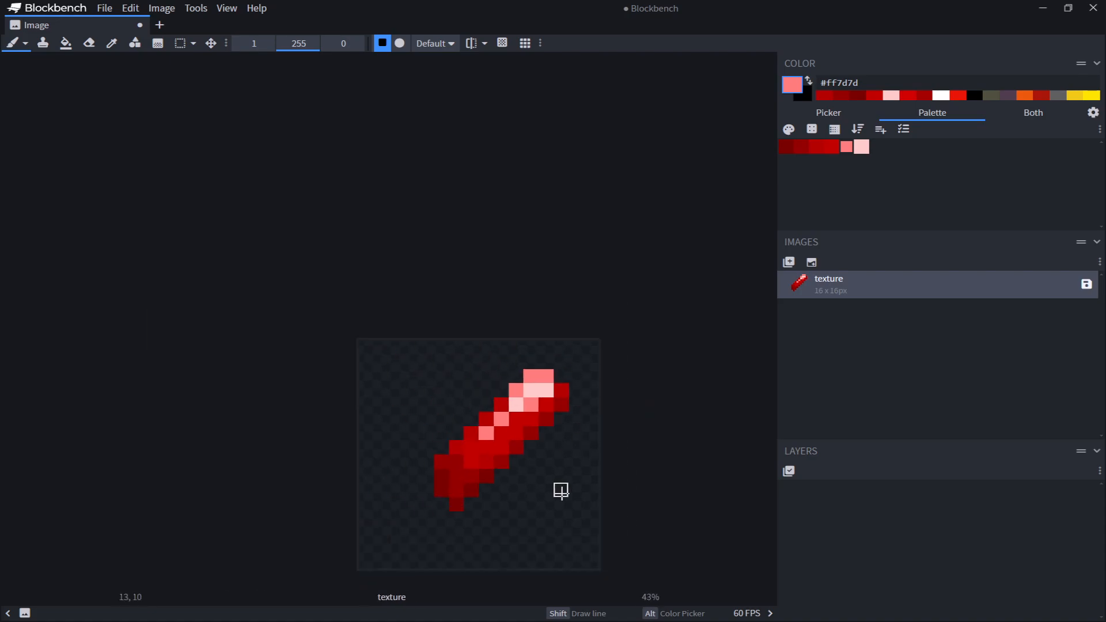
Sample the #b30000 red from the gem's body and shade pixels along its lower edge with the #790000 dark red
{"action": "scroll", "coordinate": [561, 490], "scroll_direction": "up", "scroll_amount": 6}
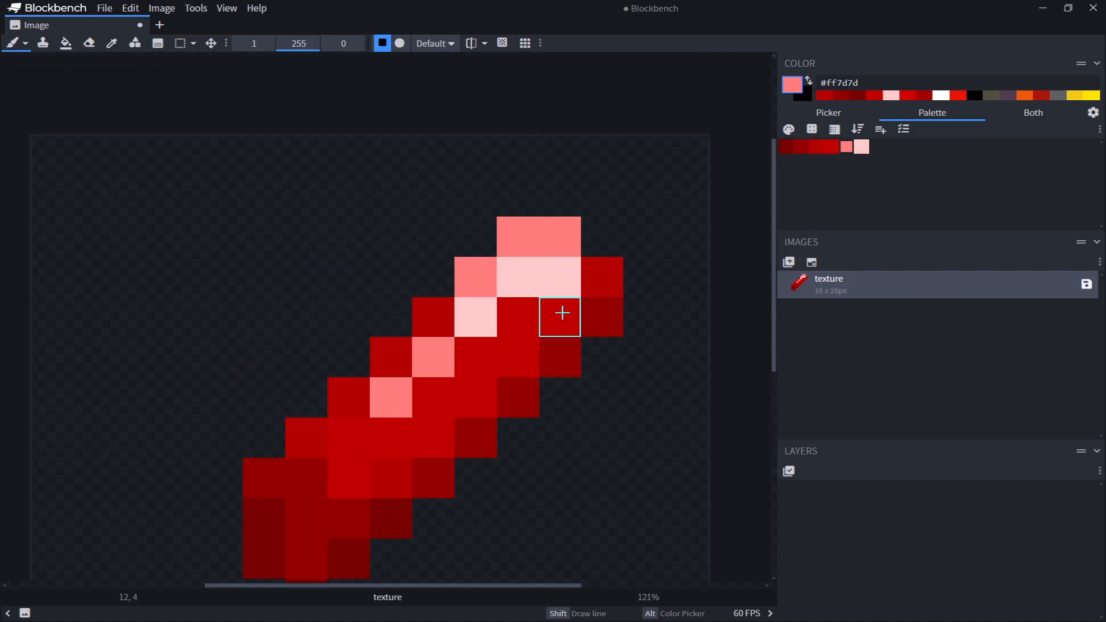
{"action": "middle_click_drag", "start_coordinate": [625, 371], "coordinate": [645, 304]}
{"action": "key", "text": "alt"}
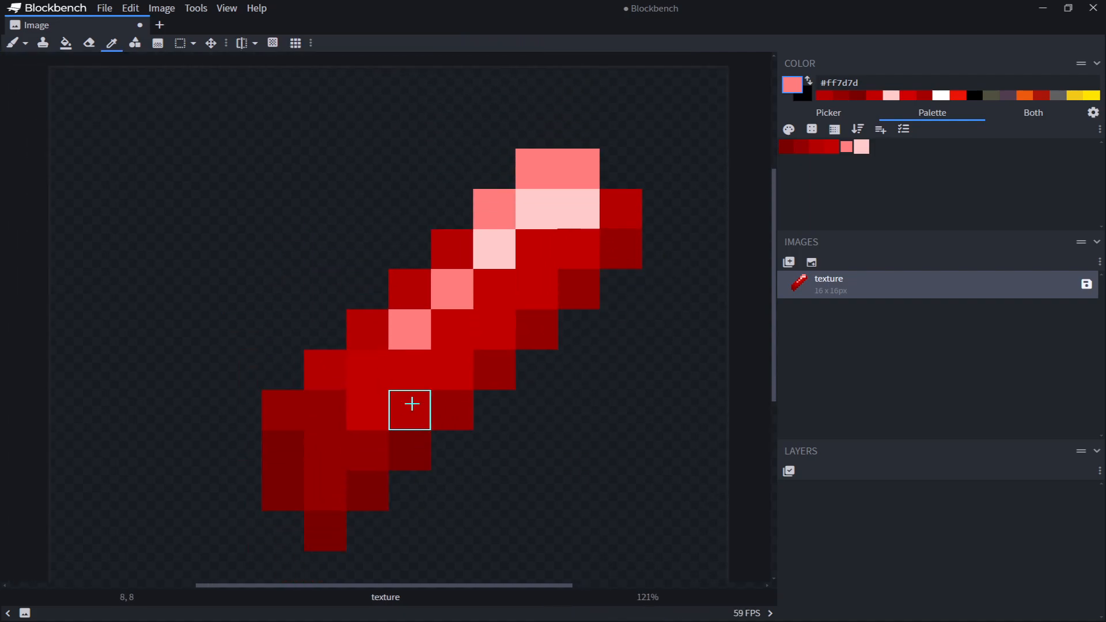
{"action": "left_click", "coordinate": [412, 404], "text": "alt"}
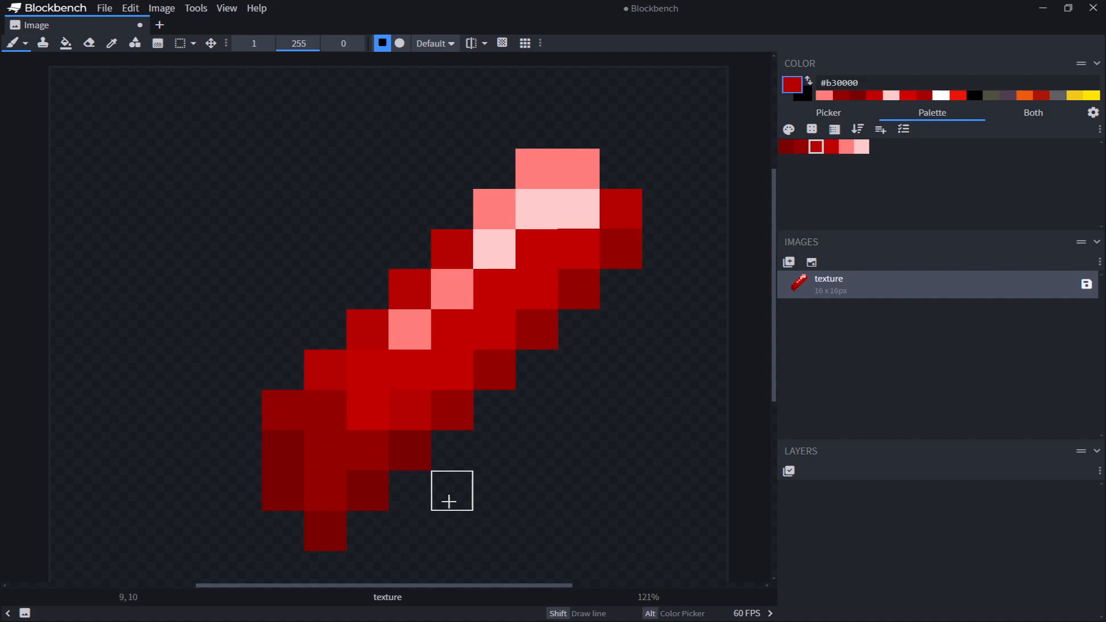
{"action": "middle_click_drag", "start_coordinate": [452, 501], "coordinate": [481, 266]}
{"action": "left_click", "coordinate": [785, 147]}
{"action": "middle_click_drag", "start_coordinate": [483, 214], "coordinate": [501, 346]}
{"action": "scroll", "coordinate": [487, 334], "scroll_direction": "up", "scroll_amount": 3}
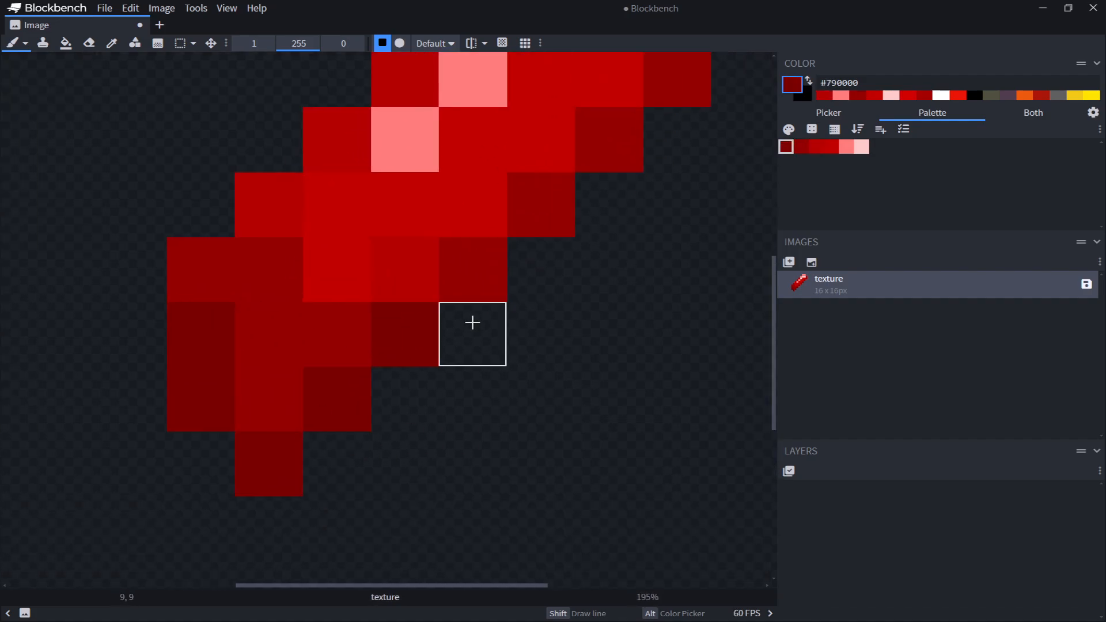
{"action": "left_click", "coordinate": [331, 475]}
{"action": "left_click", "coordinate": [462, 356]}
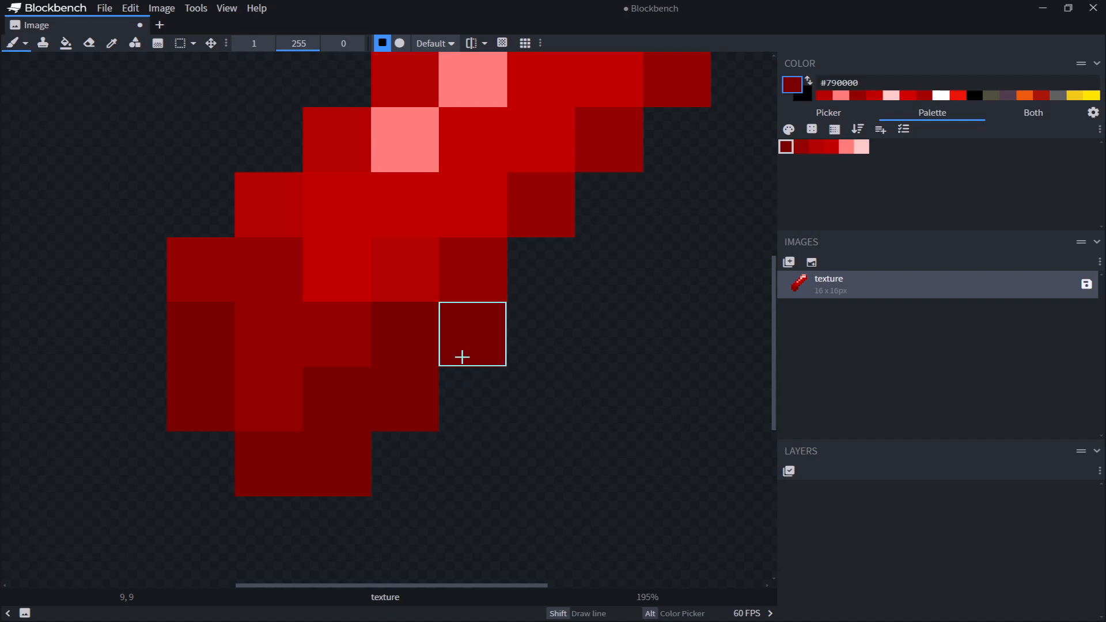
Undo the last three strokes and repaint a #790000 pixel at the gem's lower-right edge
{"action": "key", "text": "ctrl+z"}
{"action": "key", "text": "ctrl+z"}
{"action": "key", "text": "ctrl+z"}
{"action": "middle_click_drag", "start_coordinate": [476, 279], "coordinate": [384, 387]}
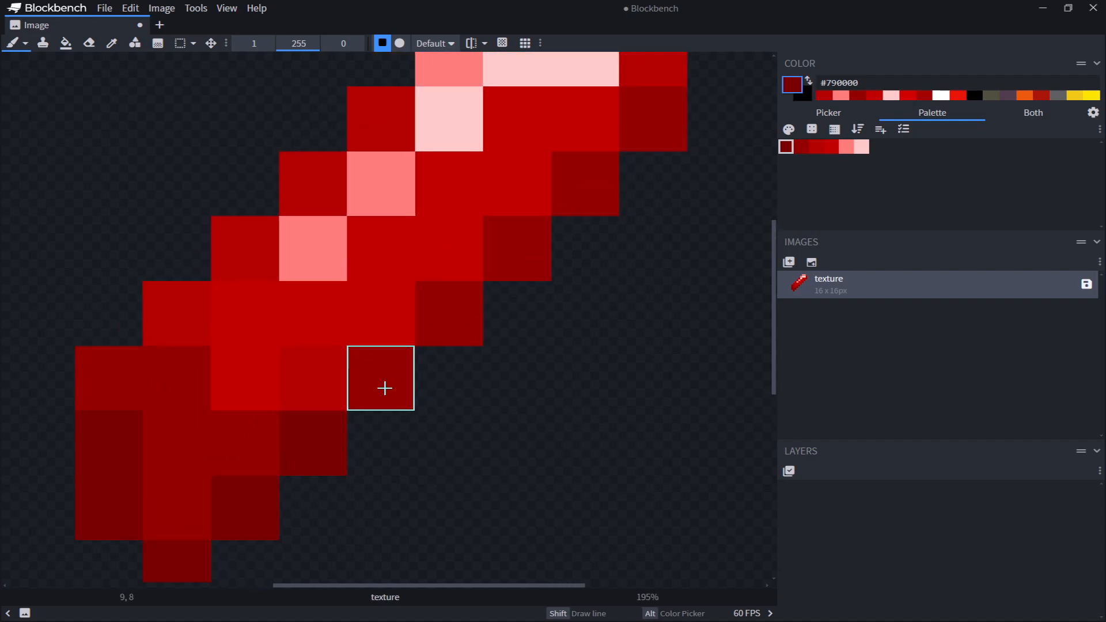
Examine the finished gem sprite at several zoom levels and positions
{"action": "mouse_move", "coordinate": [526, 275]}
{"action": "middle_mouse_down"}
{"action": "mouse_move", "coordinate": [430, 448]}
{"action": "mouse_move", "coordinate": [542, 247]}
{"action": "middle_mouse_up"}
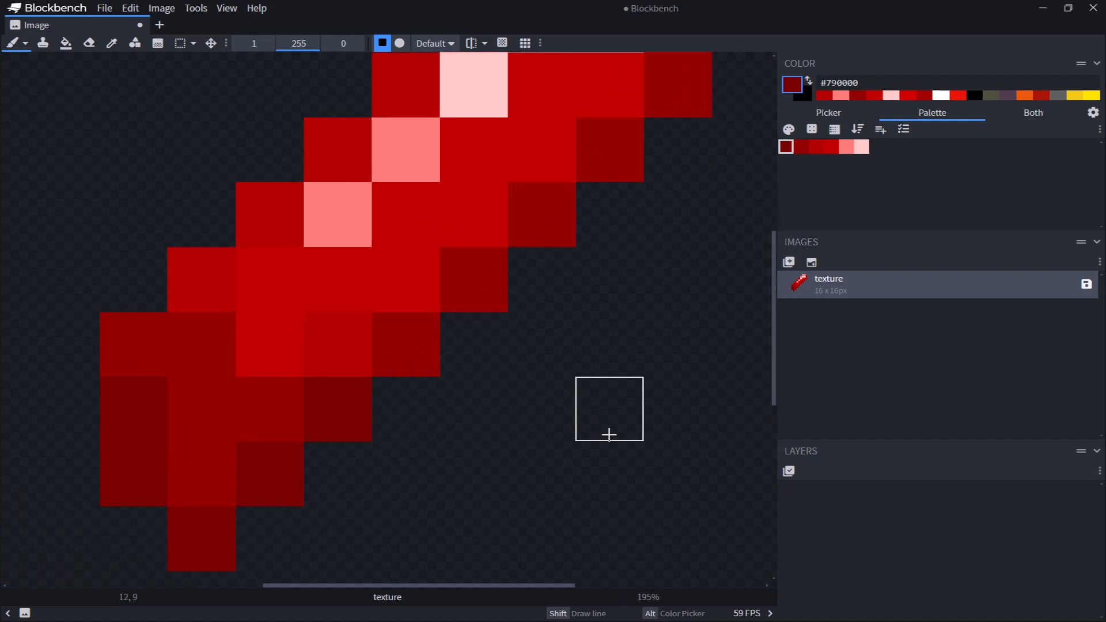
{"action": "middle_click_drag", "start_coordinate": [402, 132], "coordinate": [411, 284]}
{"action": "scroll", "coordinate": [411, 283], "scroll_direction": "down", "scroll_amount": 7, "text": "ctrl"}
{"action": "middle_click_drag", "start_coordinate": [222, 110], "coordinate": [405, 281]}
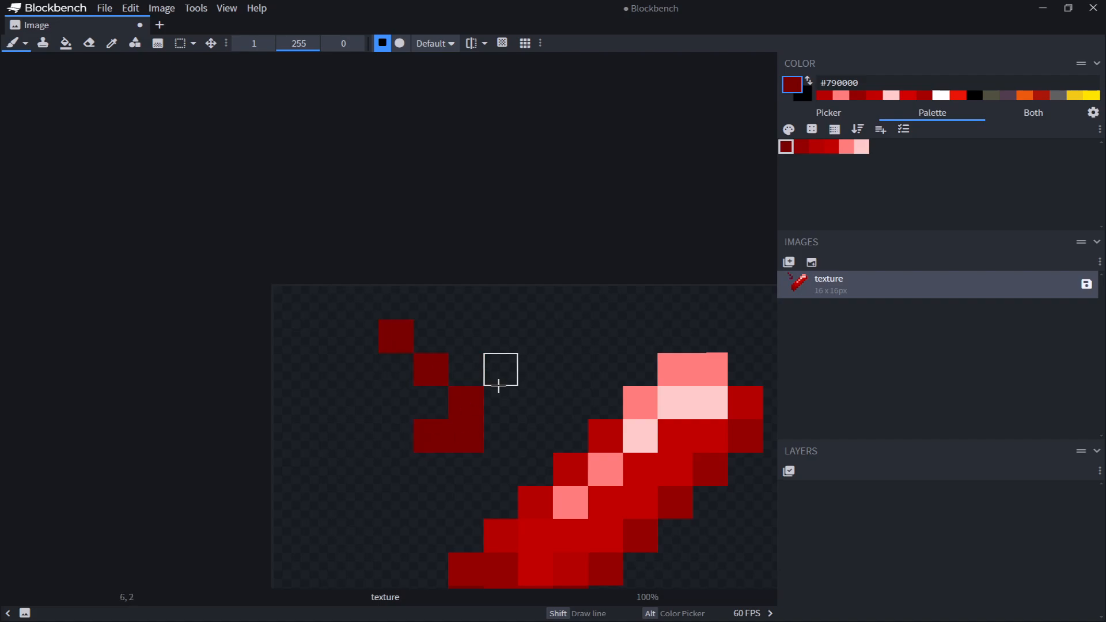
{"action": "left_click", "coordinate": [495, 426]}
{"action": "middle_click_drag", "start_coordinate": [502, 349], "coordinate": [408, 223]}
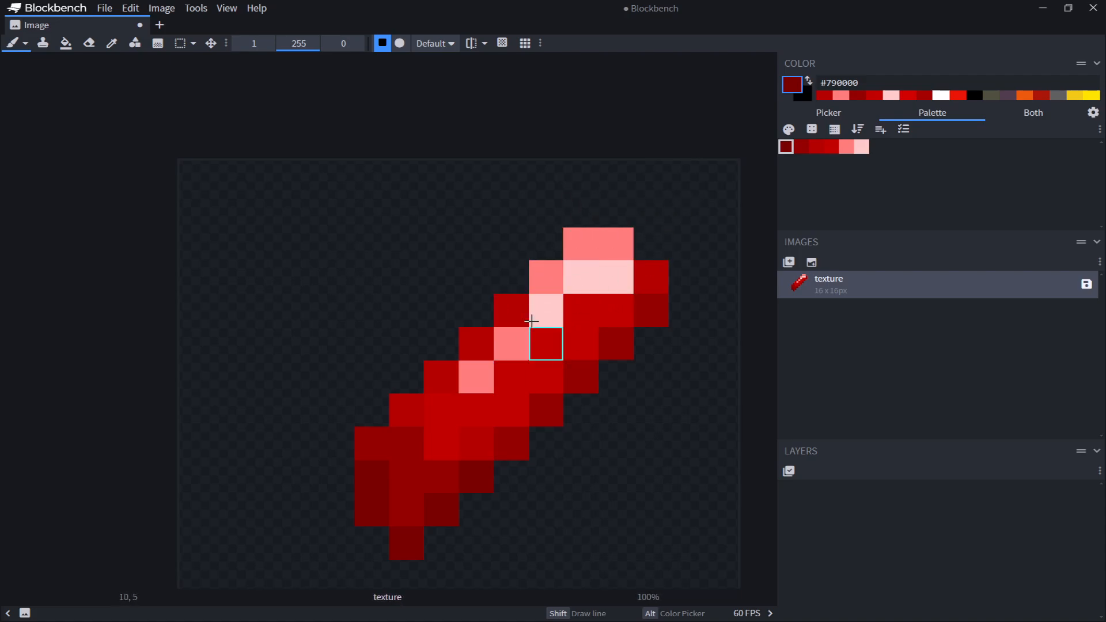
{"action": "middle_click_drag", "start_coordinate": [627, 268], "coordinate": [646, 156]}
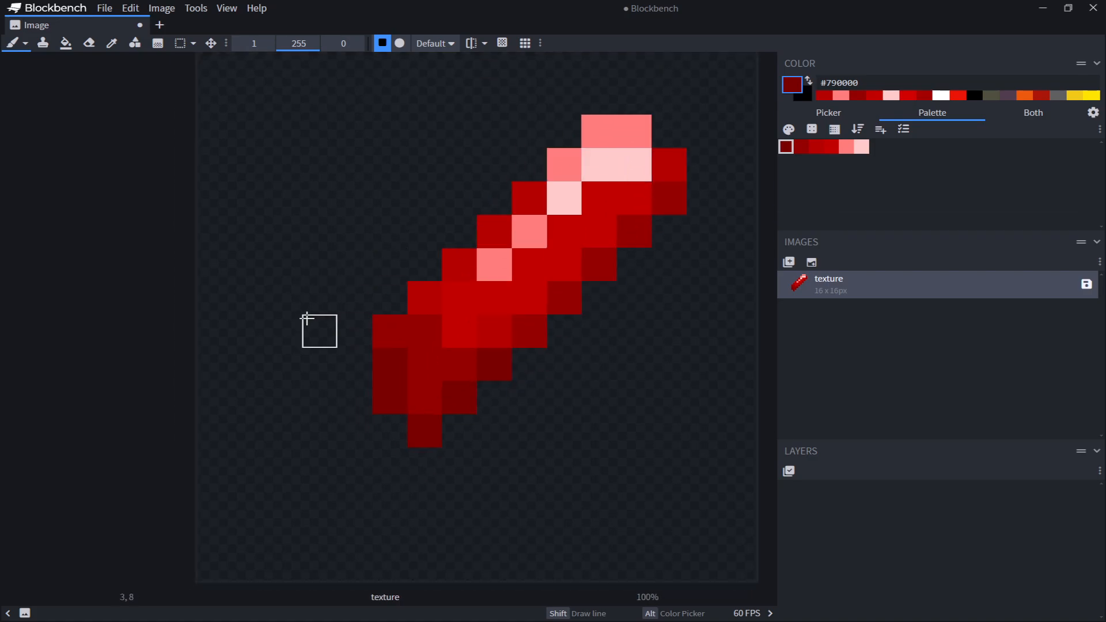
{"action": "middle_click_drag", "start_coordinate": [305, 250], "coordinate": [227, 276]}
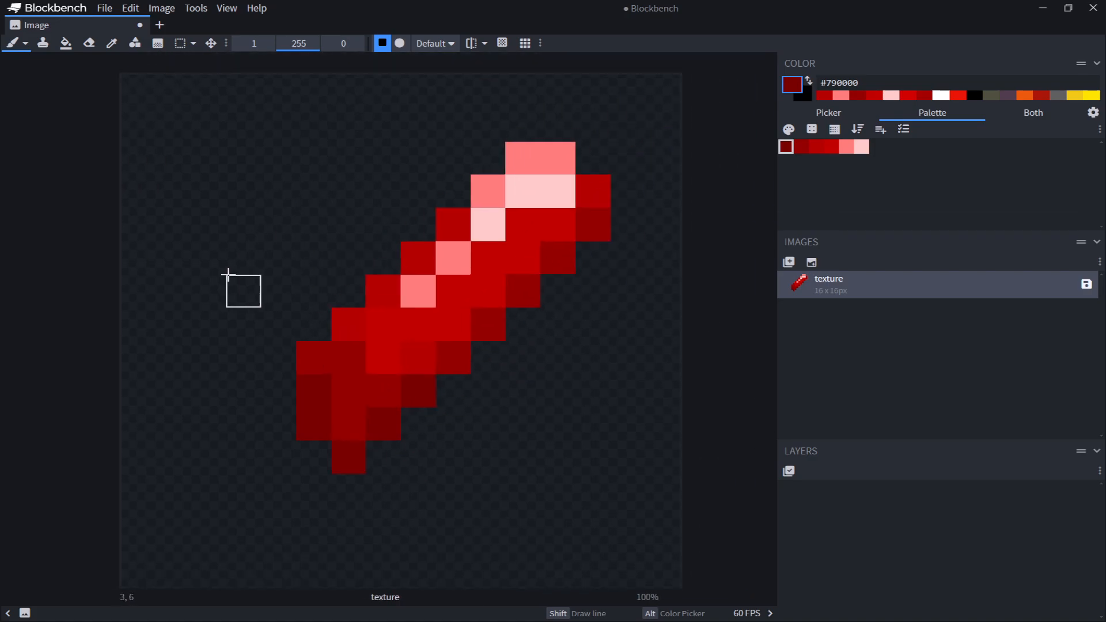
{"action": "scroll", "coordinate": [229, 276], "scroll_direction": "up", "scroll_amount": 2, "text": "ctrl"}
{"action": "scroll", "coordinate": [345, 392], "scroll_direction": "up", "scroll_amount": 1}
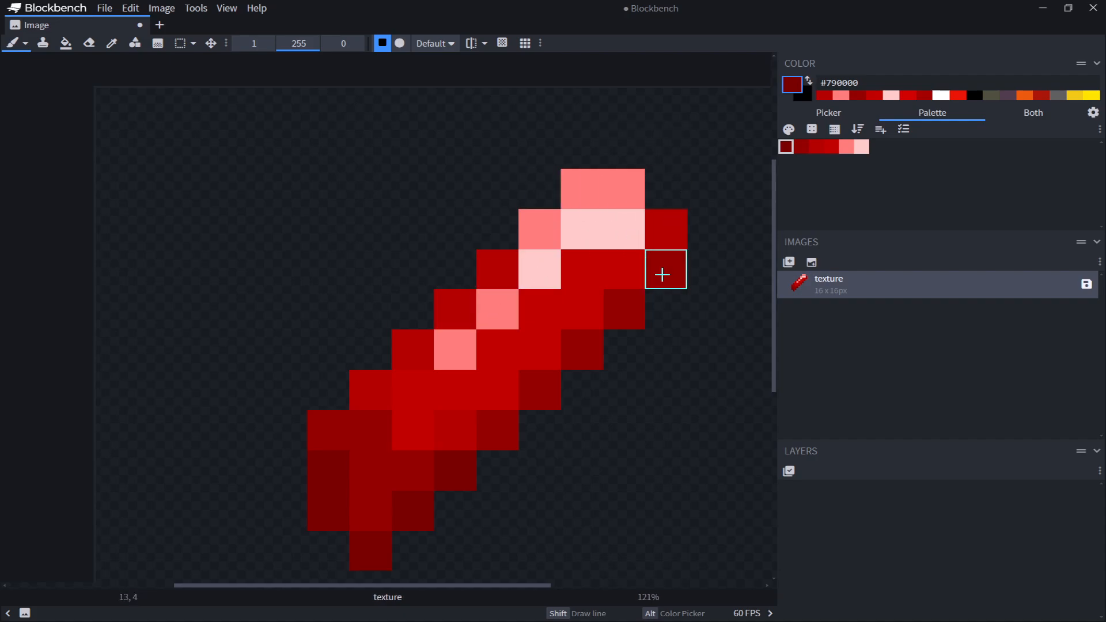
{"action": "middle_click_drag", "start_coordinate": [663, 274], "coordinate": [570, 270]}
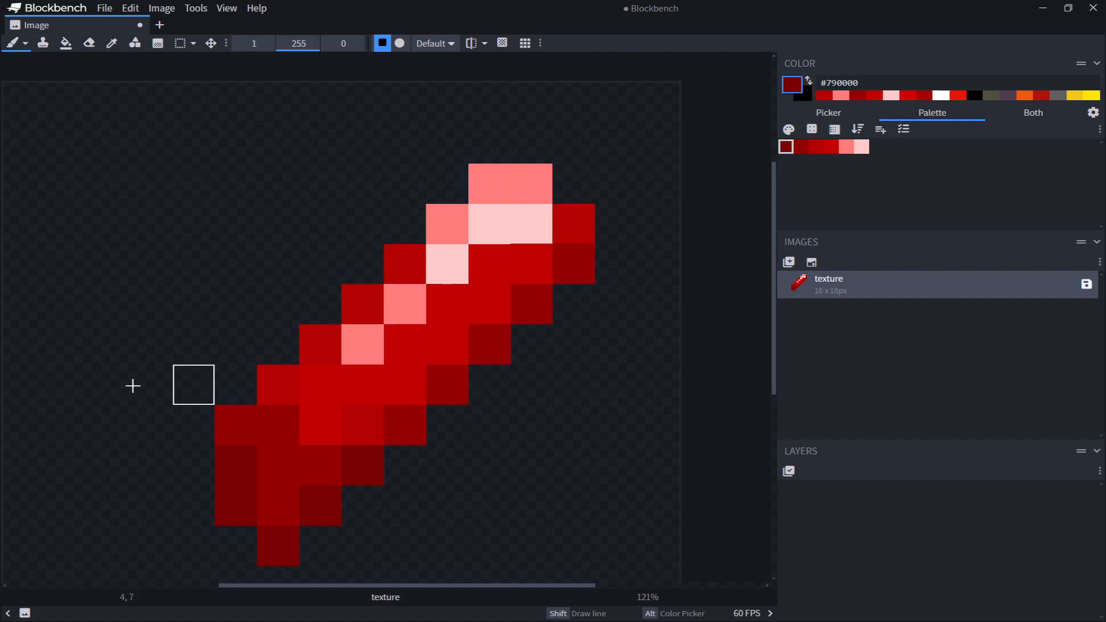
{"action": "scroll", "coordinate": [492, 214], "scroll_direction": "up", "scroll_amount": 1}
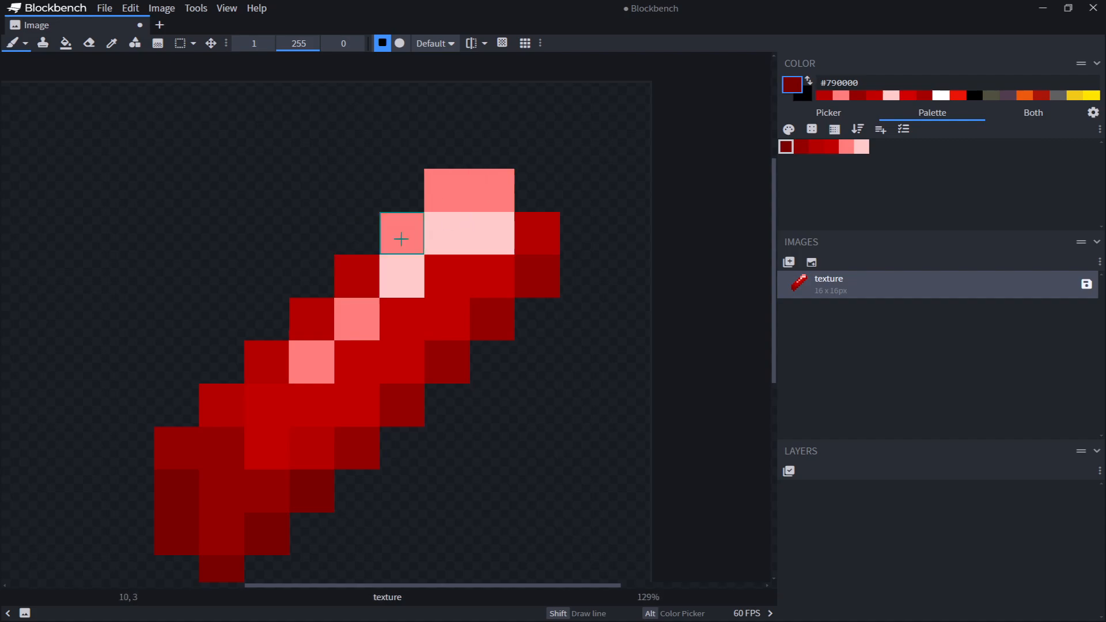
{"action": "scroll", "coordinate": [402, 239], "scroll_direction": "down", "scroll_amount": 5}
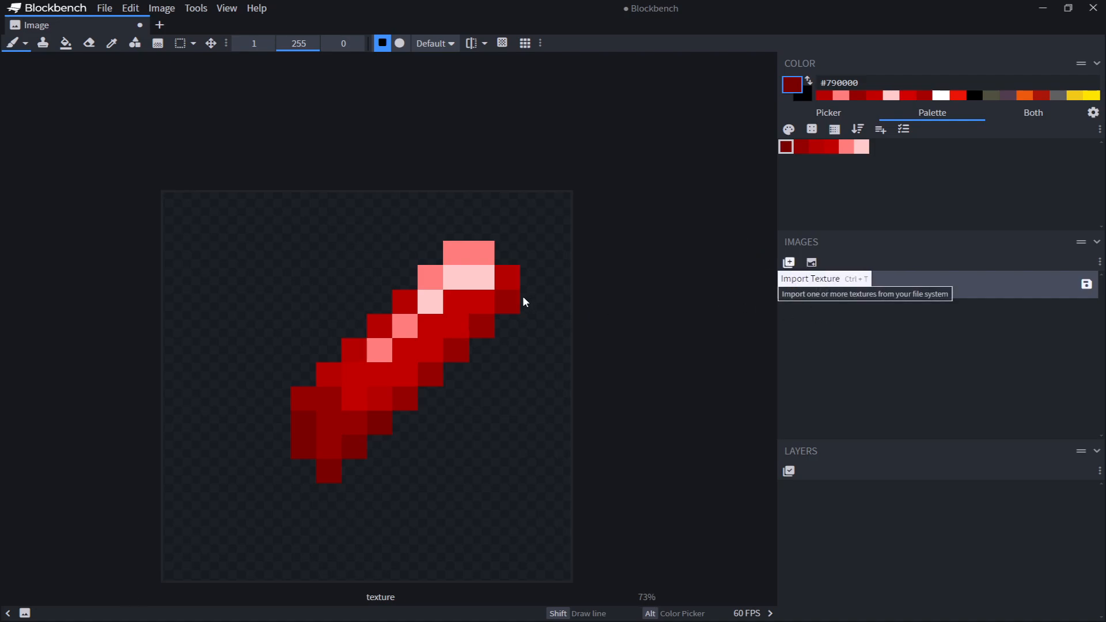
Create a new 16 x 16 texture named gem2
{"action": "left_click", "coordinate": [811, 263]}
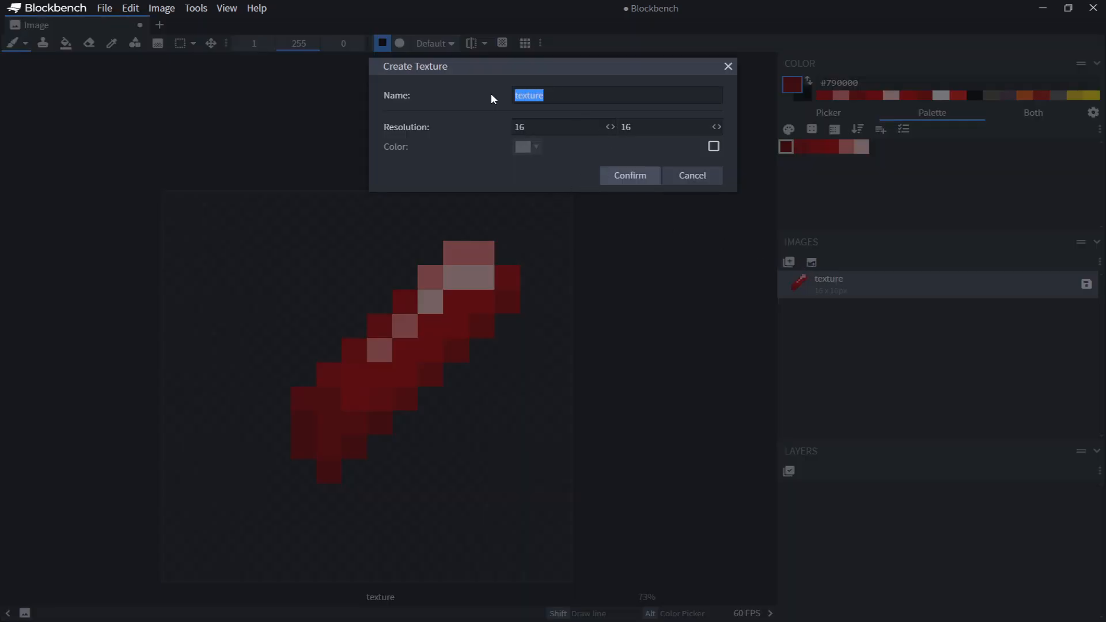
{"action": "type", "text": "gem2"}
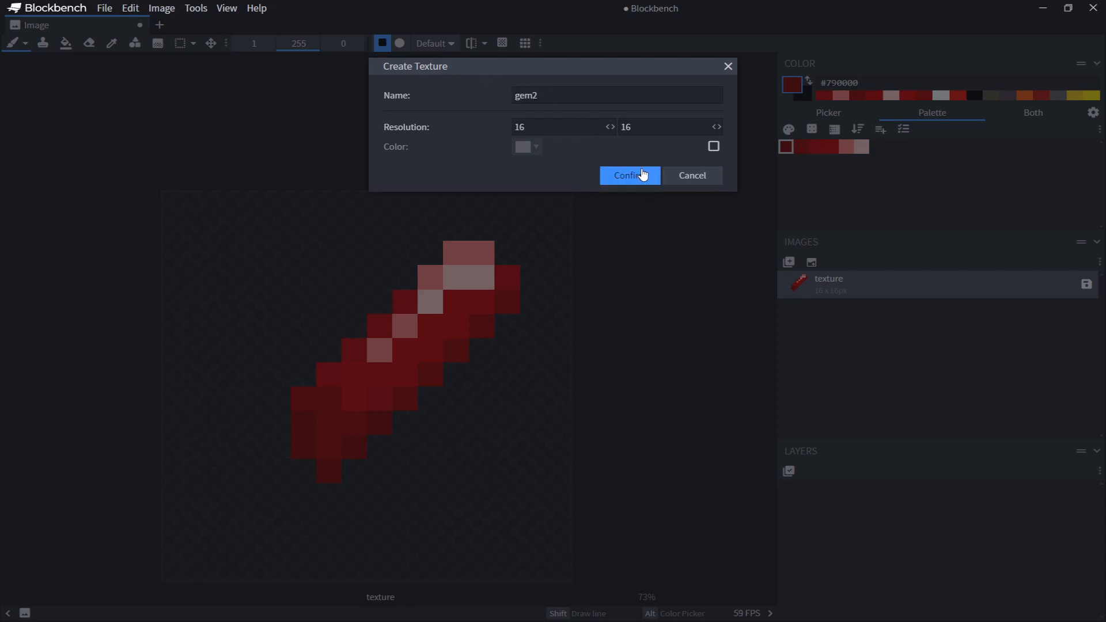
{"action": "left_click", "coordinate": [643, 176]}
Draw a round, ring-shaped gem outline in #790000 dark red on the gem2 texture
{"action": "scroll", "coordinate": [426, 376], "scroll_direction": "up", "scroll_amount": 3}
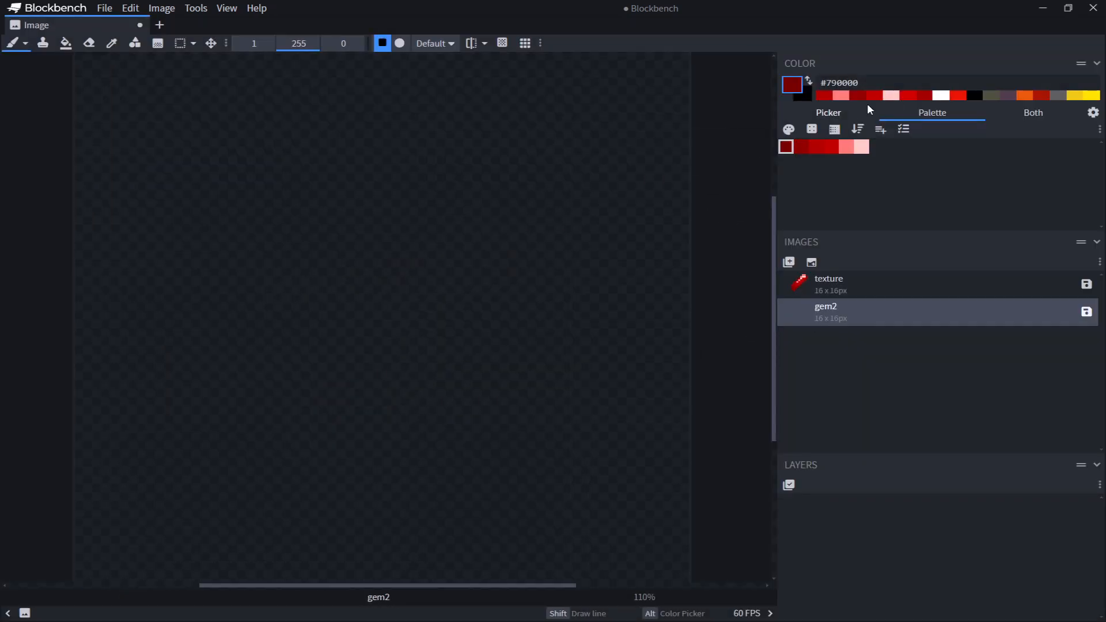
{"action": "scroll", "coordinate": [473, 209], "scroll_direction": "up", "scroll_amount": 1}
{"action": "left_click_drag", "start_coordinate": [234, 261], "coordinate": [234, 339]}
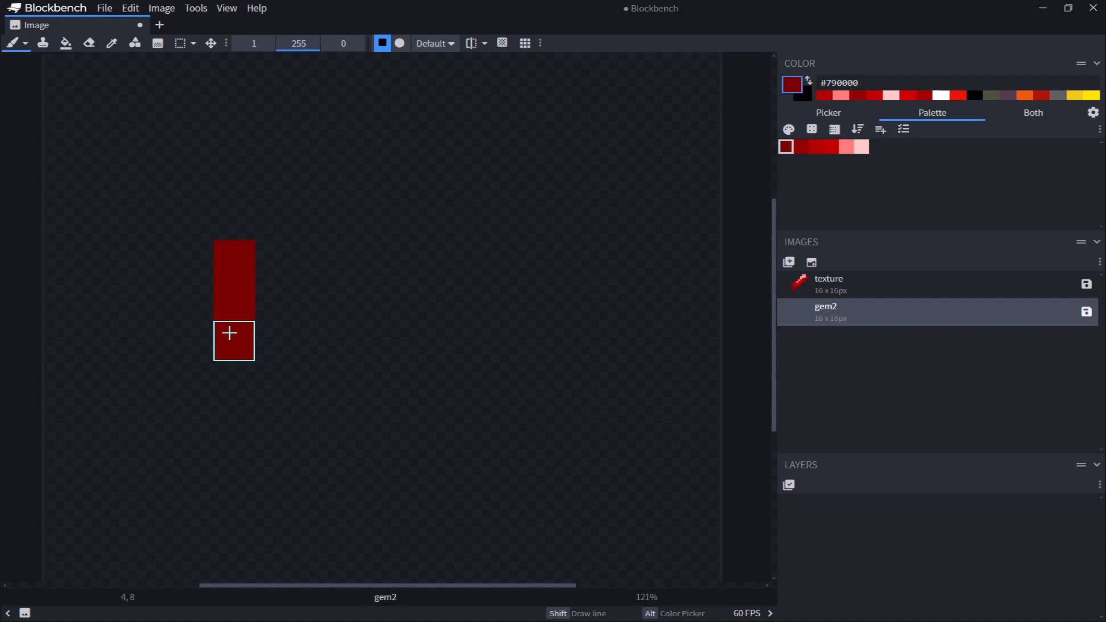
{"action": "left_click", "coordinate": [235, 219]}
{"action": "left_click_drag", "start_coordinate": [275, 382], "coordinate": [362, 381]}
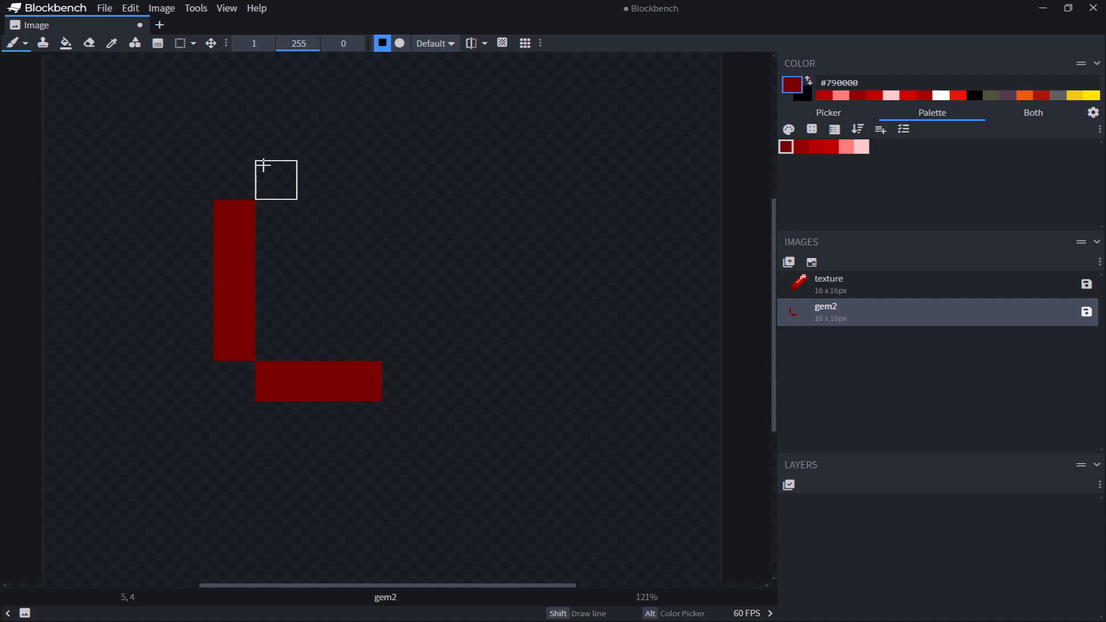
{"action": "left_click_drag", "start_coordinate": [275, 179], "coordinate": [318, 182]}
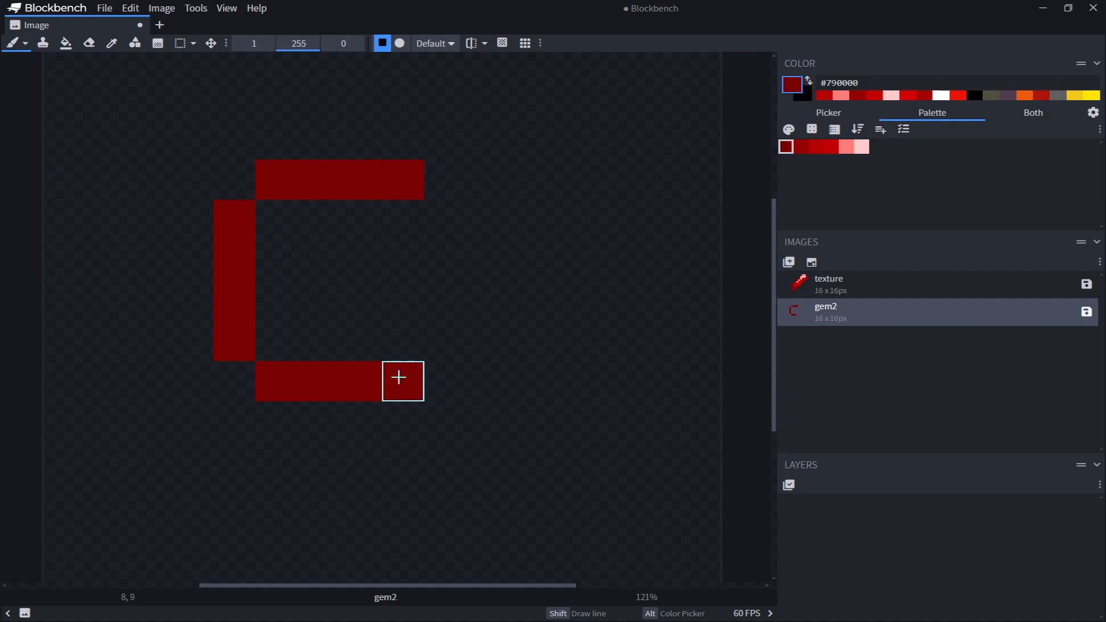
{"action": "left_click", "coordinate": [445, 220]}
{"action": "middle_click_drag", "start_coordinate": [507, 279], "coordinate": [556, 415]}
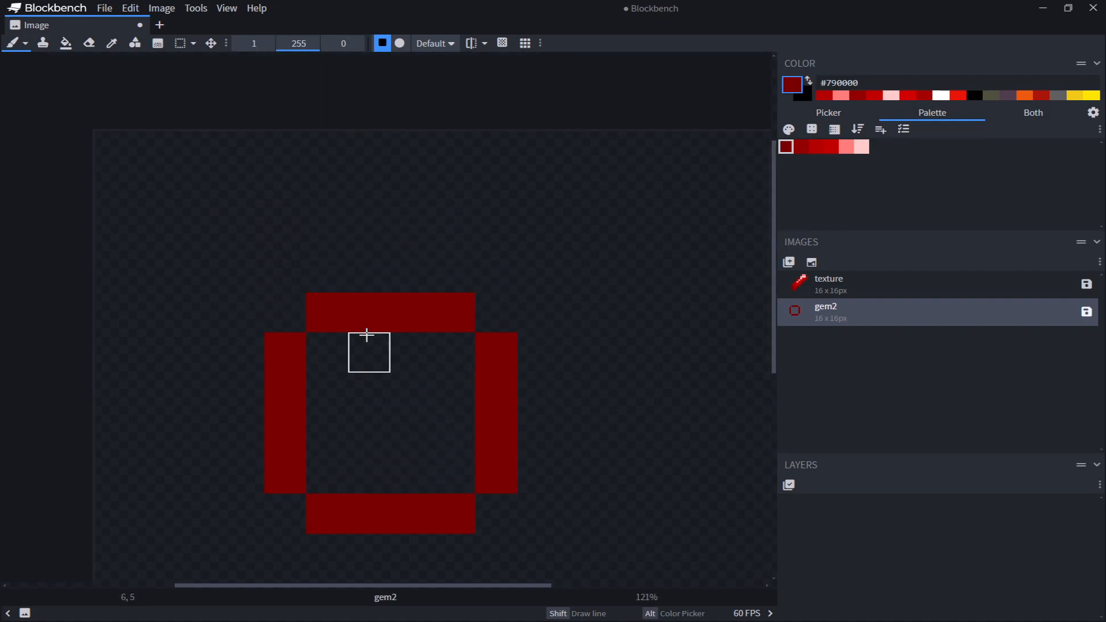
Shade the outline's lower-left and upper-right pixels with #950000 red, undoing a first stroke
{"action": "scroll", "coordinate": [464, 265], "scroll_direction": "up", "scroll_amount": 3}
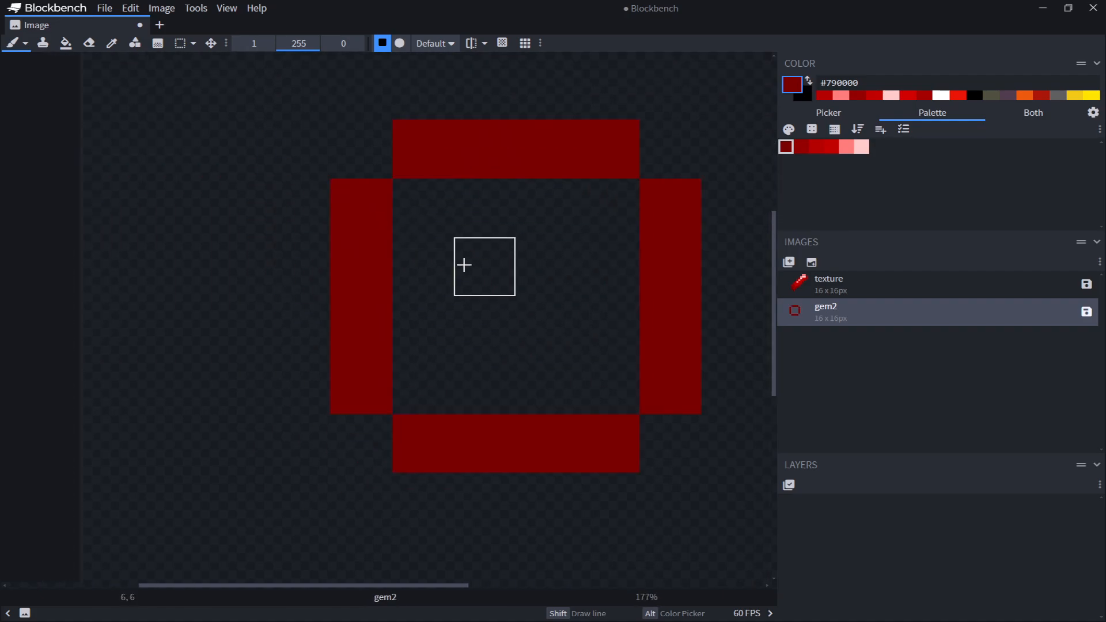
{"action": "left_click", "coordinate": [798, 150]}
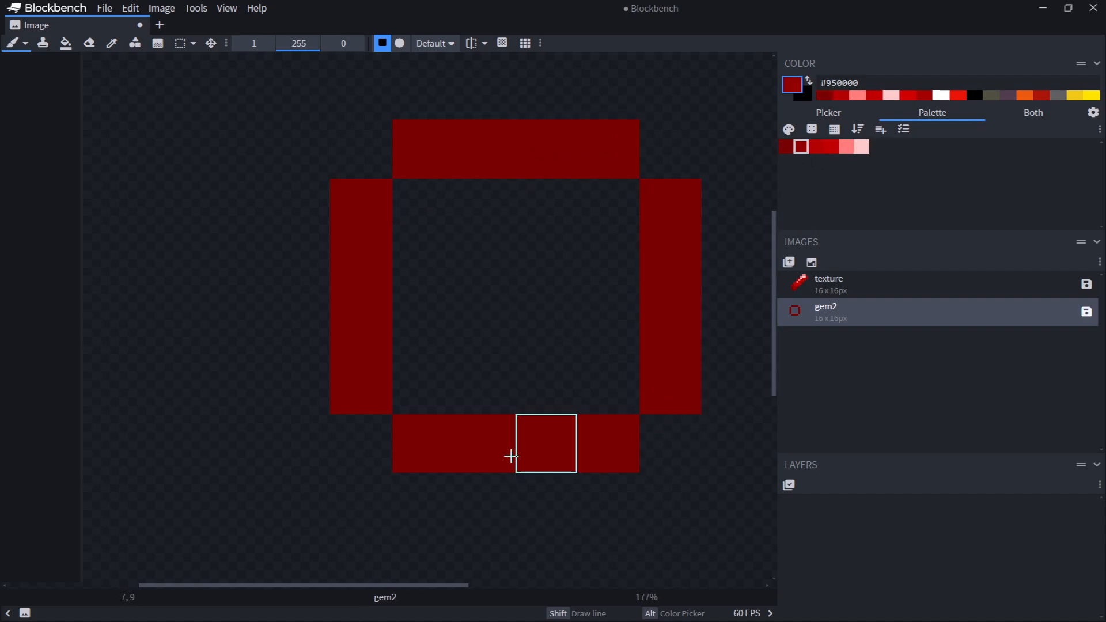
{"action": "mouse_move", "coordinate": [366, 186]}
{"action": "left_mouse_down"}
{"action": "mouse_move", "coordinate": [371, 272]}
{"action": "mouse_move", "coordinate": [594, 147]}
{"action": "left_mouse_up"}
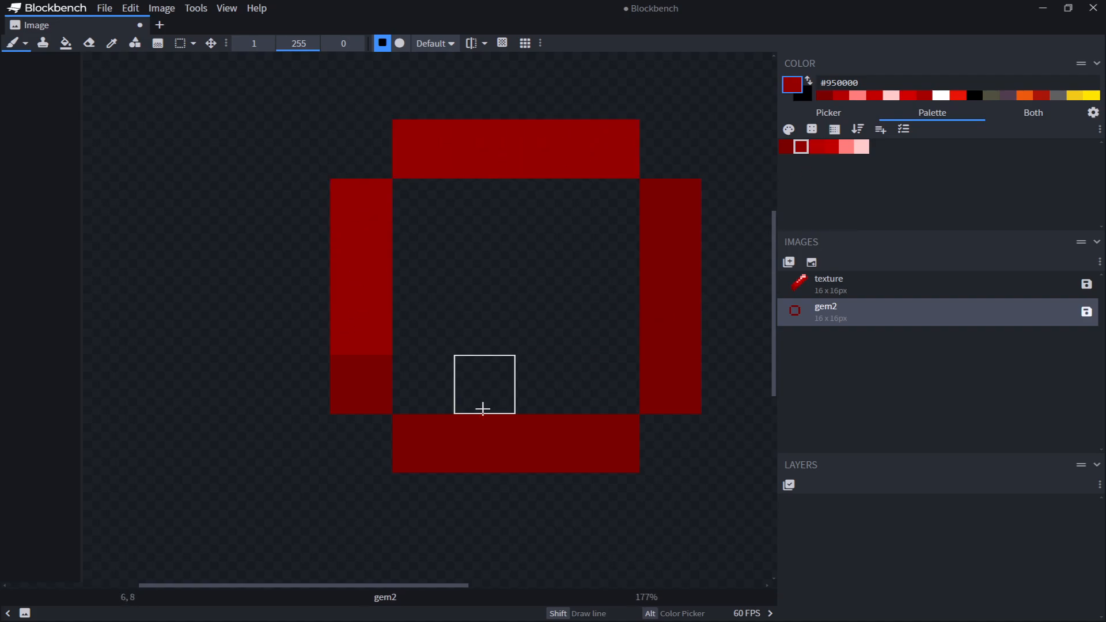
{"action": "key", "text": "ctrl+z"}
{"action": "key", "text": "ctrl+z"}
{"action": "left_click", "coordinate": [358, 385]}
{"action": "left_click", "coordinate": [618, 159]}
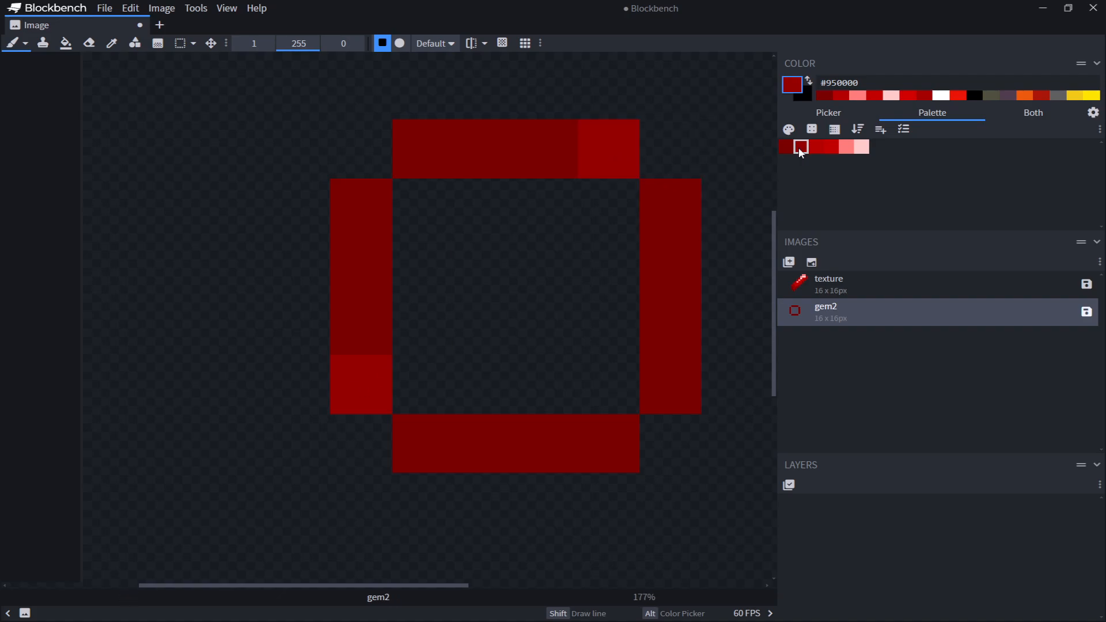
Paint the outline's top and left edges #b30000 and fill the gem's interior with #c20000
{"action": "mouse_move", "coordinate": [534, 153]}
{"action": "left_mouse_down"}
{"action": "mouse_move", "coordinate": [414, 161]}
{"action": "mouse_move", "coordinate": [358, 318]}
{"action": "left_mouse_up"}
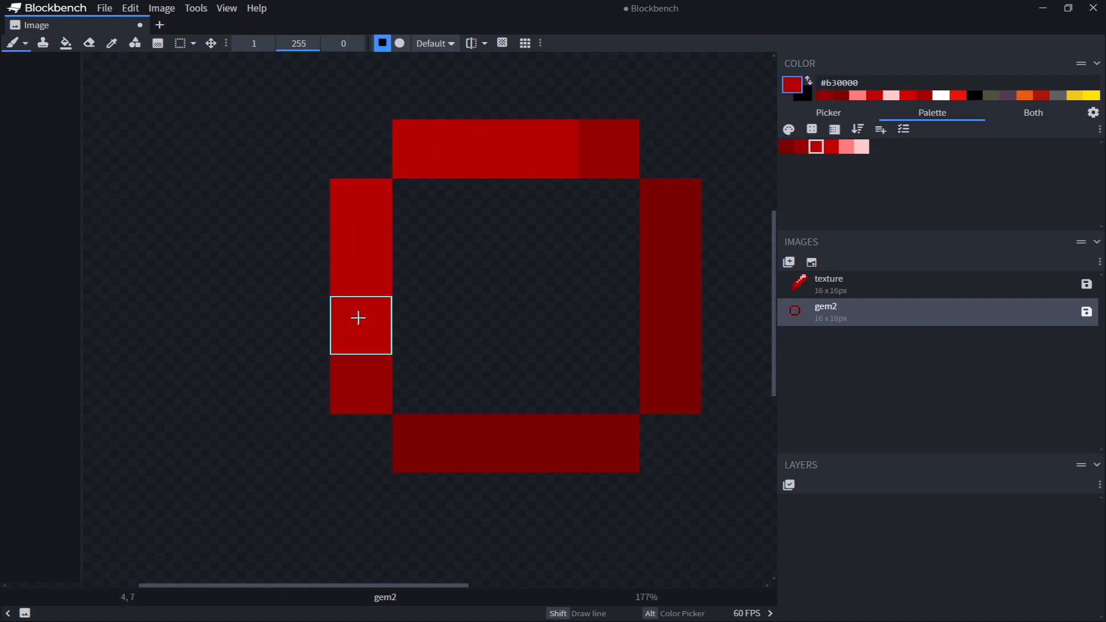
{"action": "left_click", "coordinate": [831, 146]}
{"action": "mouse_move", "coordinate": [415, 201]}
{"action": "left_mouse_down"}
{"action": "mouse_move", "coordinate": [469, 198]}
{"action": "mouse_move", "coordinate": [568, 251]}
{"action": "mouse_move", "coordinate": [449, 339]}
{"action": "mouse_move", "coordinate": [595, 344]}
{"action": "mouse_move", "coordinate": [415, 368]}
{"action": "left_mouse_up"}
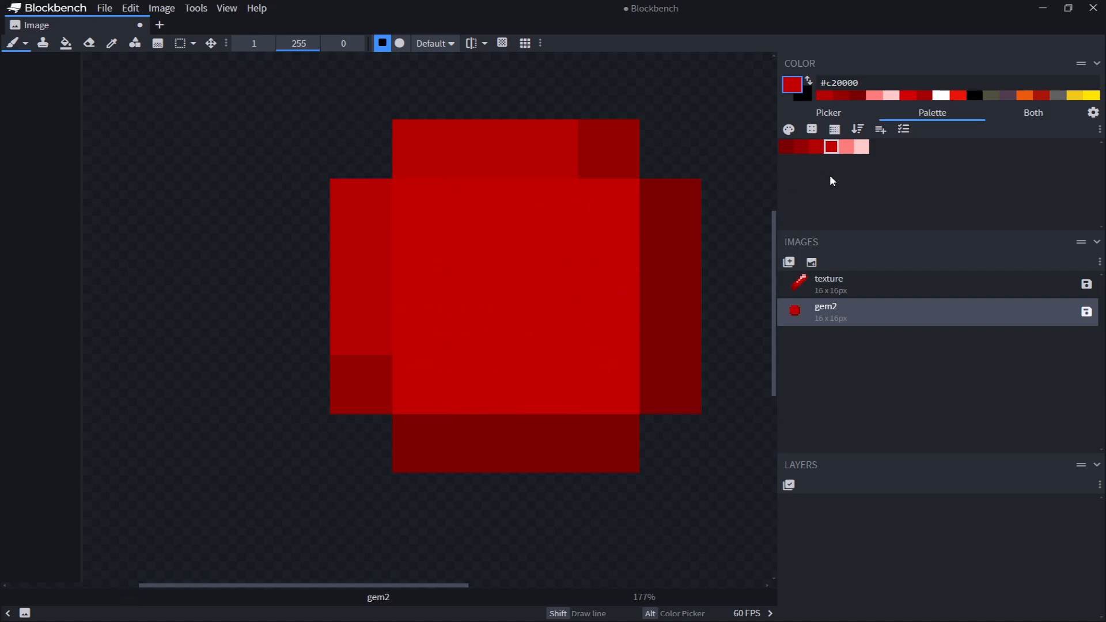
{"action": "left_click_drag", "start_coordinate": [503, 271], "coordinate": [547, 328]}
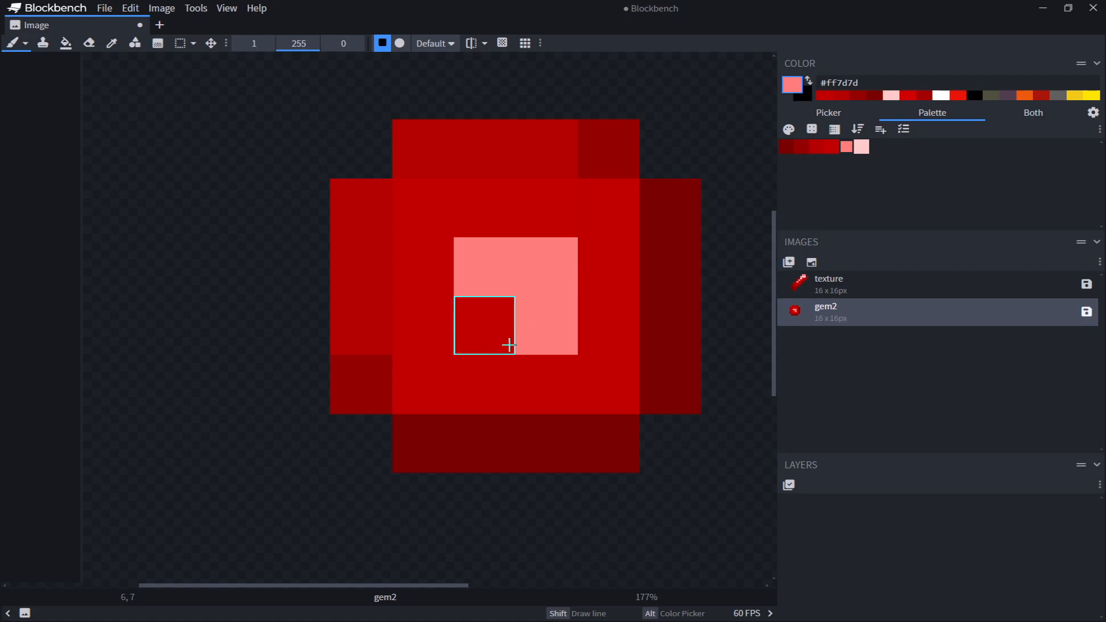
{"action": "key", "text": "ctrl+z"}
{"action": "key", "text": "ctrl+z"}
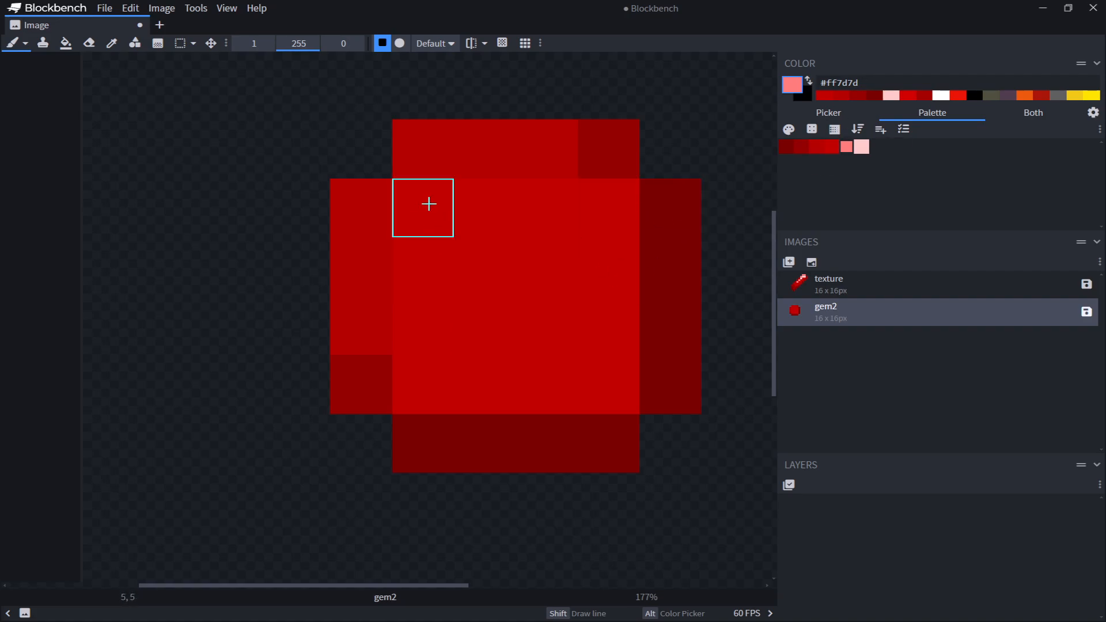
Paint an L-shaped #ff7d7d highlight in the gem's upper-left interior
{"action": "left_click_drag", "start_coordinate": [429, 202], "coordinate": [484, 209]}
{"action": "left_click", "coordinate": [430, 271]}
{"action": "left_click", "coordinate": [546, 207]}
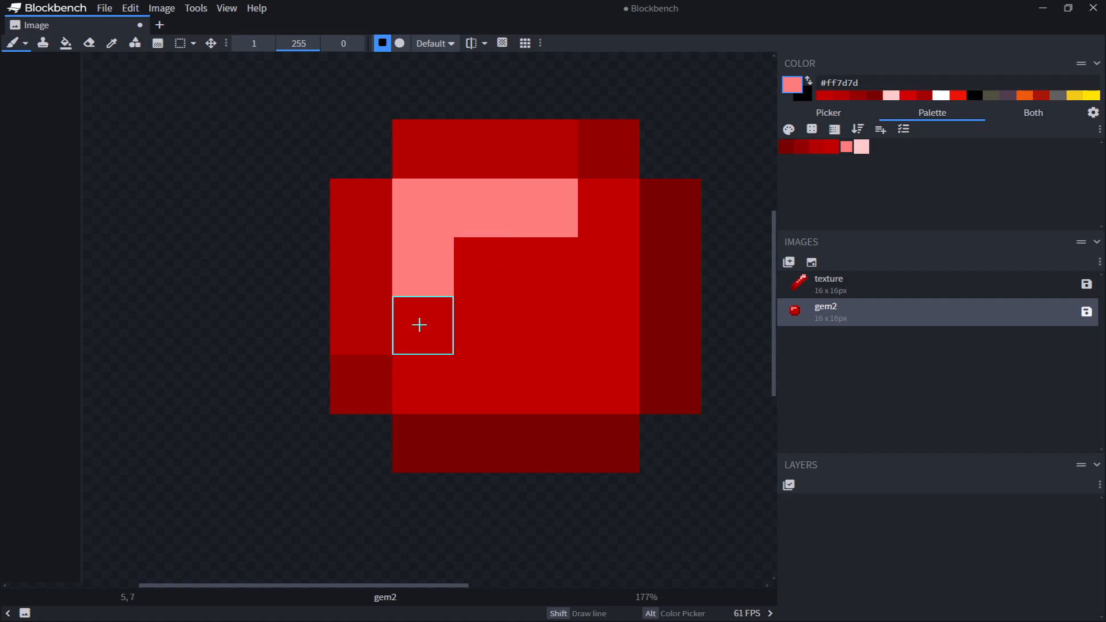
{"action": "left_click", "coordinate": [420, 323], "text": "shift"}
Add #ffcaca highlight pixels in the gem's upper-left corner and touch up the #ff7d7d pixels around them
{"action": "left_click", "coordinate": [859, 152]}
{"action": "left_click", "coordinate": [425, 208]}
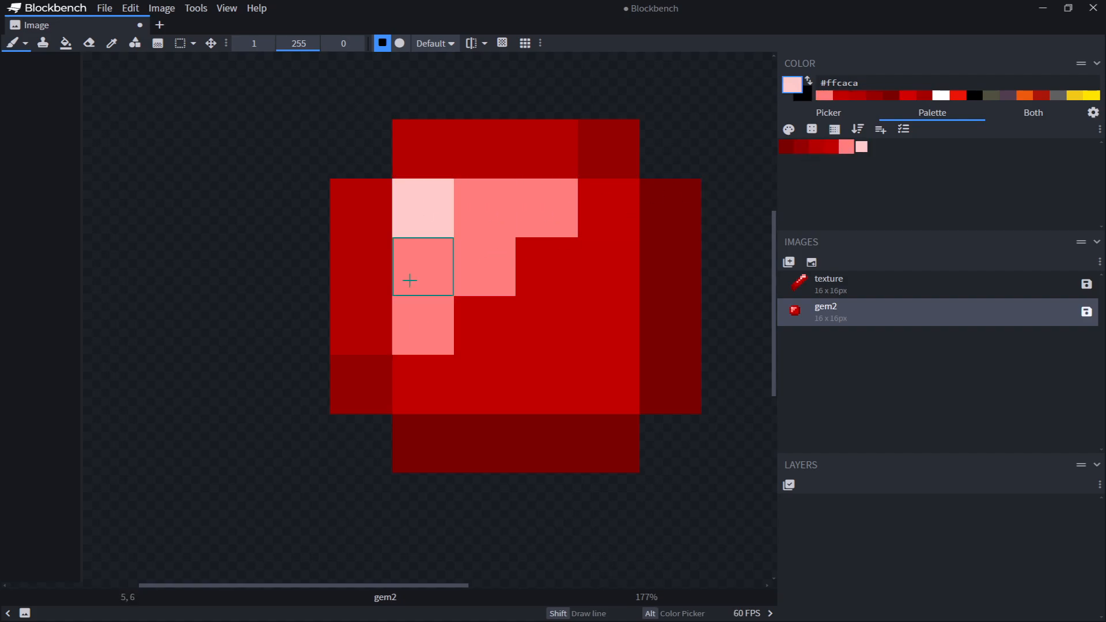
{"action": "left_click", "coordinate": [420, 267]}
{"action": "left_click", "coordinate": [502, 200]}
{"action": "left_click", "coordinate": [499, 269], "text": "alt"}
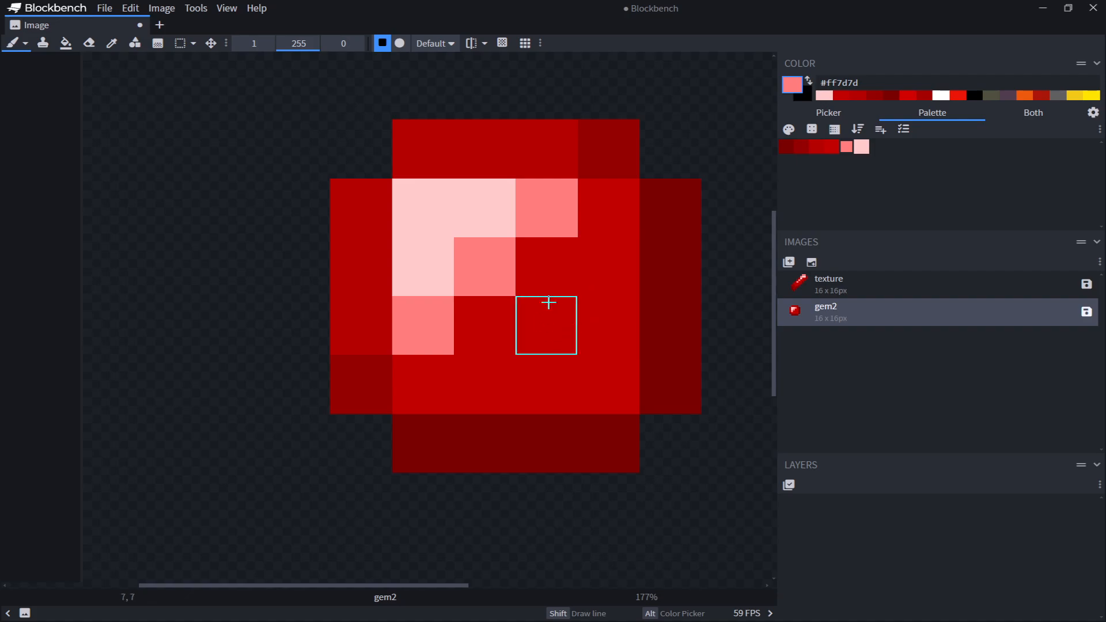
Shade interior pixels on the gem's right and lower side with #b30000 red
{"action": "left_click", "coordinate": [565, 146], "text": "alt"}
{"action": "mouse_move", "coordinate": [605, 348]}
{"action": "left_mouse_down"}
{"action": "mouse_move", "coordinate": [541, 387]}
{"action": "mouse_move", "coordinate": [622, 272]}
{"action": "left_mouse_up"}
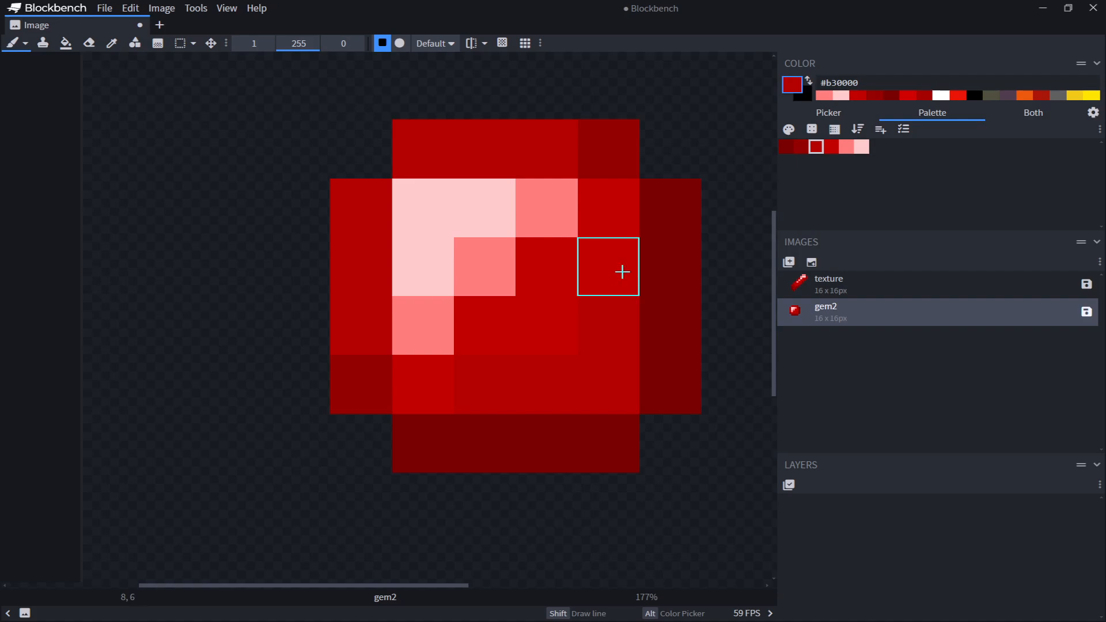
{"action": "middle_click_drag", "start_coordinate": [743, 420], "coordinate": [700, 416]}
{"action": "mouse_move", "coordinate": [693, 376]}
{"action": "middle_mouse_down"}
{"action": "mouse_move", "coordinate": [672, 371]}
{"action": "mouse_move", "coordinate": [743, 457]}
{"action": "middle_mouse_up"}
{"action": "scroll", "coordinate": [743, 457], "scroll_direction": "down", "scroll_amount": 2}
{"action": "middle_click_drag", "start_coordinate": [587, 452], "coordinate": [540, 283]}
{"action": "scroll", "coordinate": [466, 133], "scroll_direction": "up", "scroll_amount": 4}
{"action": "middle_click_drag", "start_coordinate": [487, 180], "coordinate": [444, 224]}
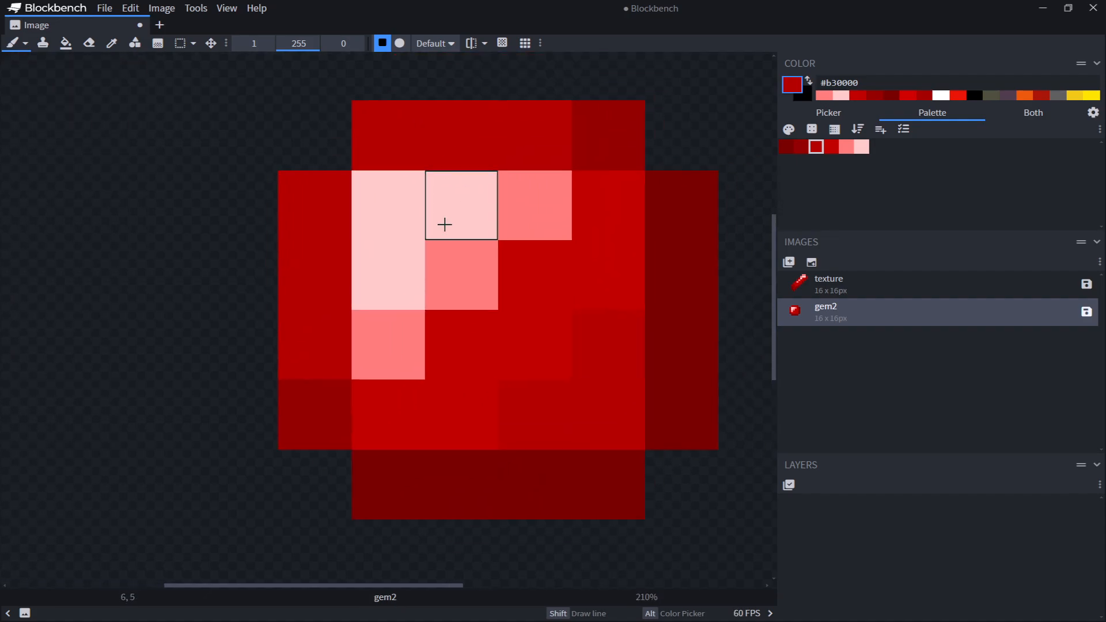
Switch to the texture image to compare its shading, then return to the gem2 image
{"action": "left_click", "coordinate": [819, 295]}
{"action": "middle_click_drag", "start_coordinate": [480, 289], "coordinate": [274, 241]}
{"action": "scroll", "coordinate": [532, 212], "scroll_direction": "down", "scroll_amount": 3}
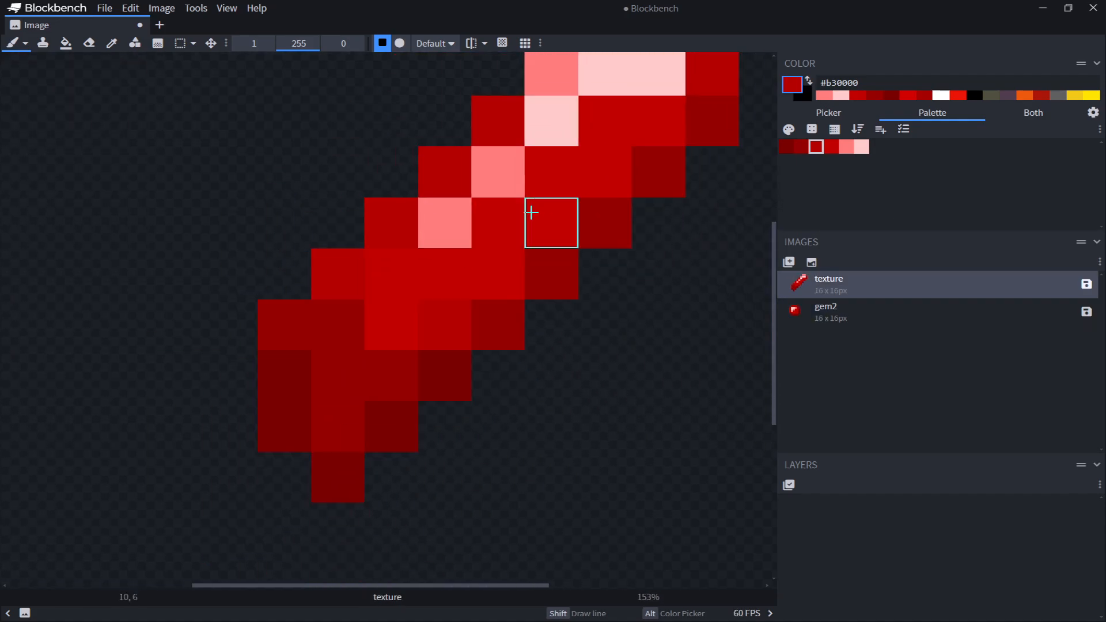
{"action": "middle_click_drag", "start_coordinate": [532, 212], "coordinate": [562, 309]}
{"action": "scroll", "coordinate": [605, 331], "scroll_direction": "up", "scroll_amount": 2}
{"action": "left_click", "coordinate": [818, 306]}
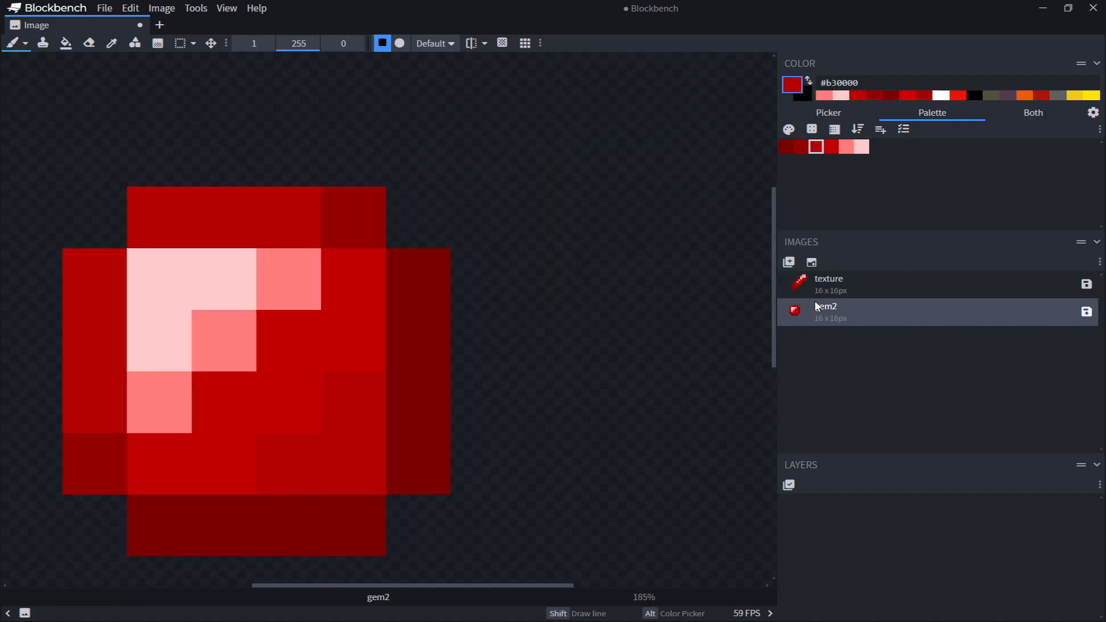
Try darkening pixels on the gem's right side with a picked #950000 red, undoing the strokes
{"action": "scroll", "coordinate": [501, 316], "scroll_direction": "up", "scroll_amount": 2}
{"action": "middle_click_drag", "start_coordinate": [501, 316], "coordinate": [624, 198]}
{"action": "scroll", "coordinate": [624, 197], "scroll_direction": "up", "scroll_amount": 2}
{"action": "left_click", "coordinate": [403, 99], "text": "alt"}
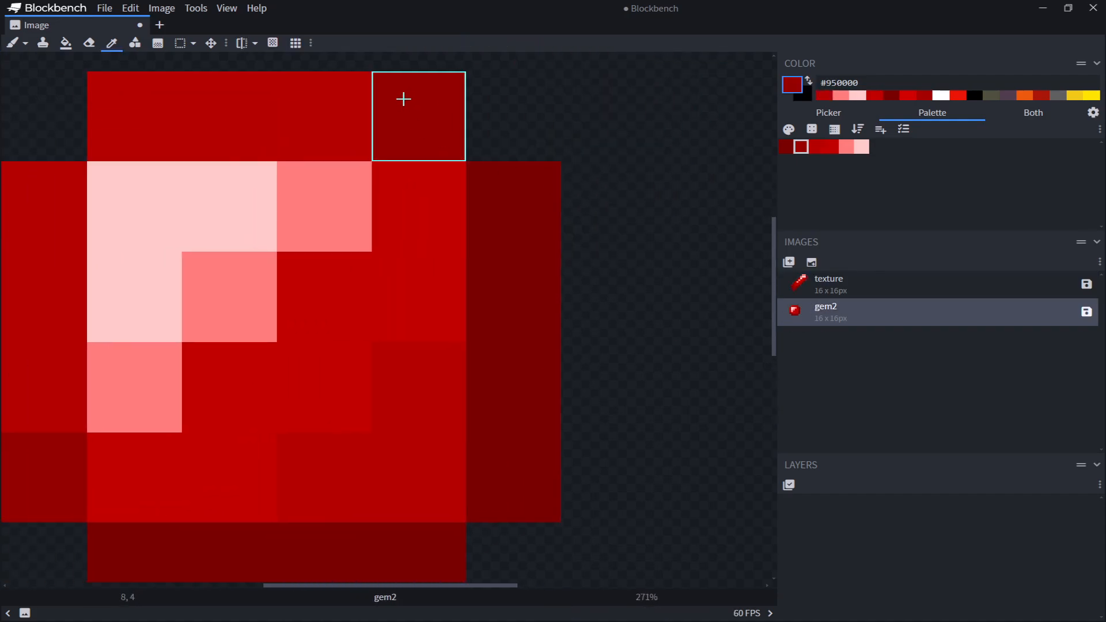
{"action": "middle_click_drag", "start_coordinate": [588, 254], "coordinate": [642, 219]}
{"action": "left_click", "coordinate": [668, 242]}
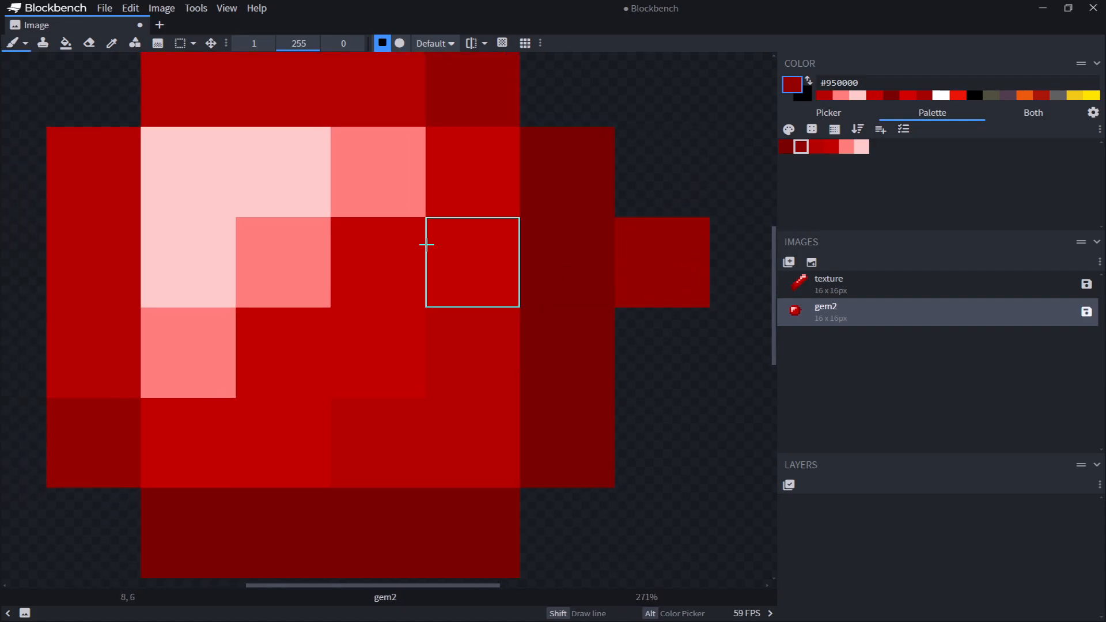
{"action": "key", "text": "ctrl+z"}
{"action": "left_click", "coordinate": [484, 289]}
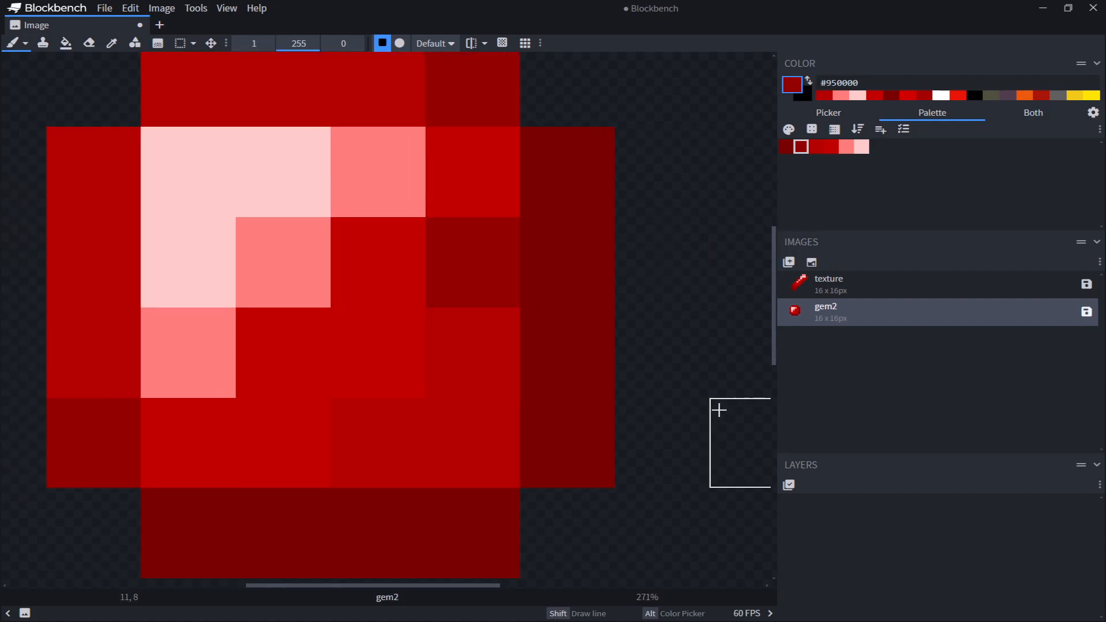
{"action": "key", "text": "ctrl+z"}
Shade the gem's lower interior row with #b30000, undoing misplaced darker pixels
{"action": "left_click", "coordinate": [81, 309], "text": "alt"}
{"action": "left_click", "coordinate": [294, 449]}
{"action": "scroll", "coordinate": [527, 447], "scroll_direction": "down", "scroll_amount": 1}
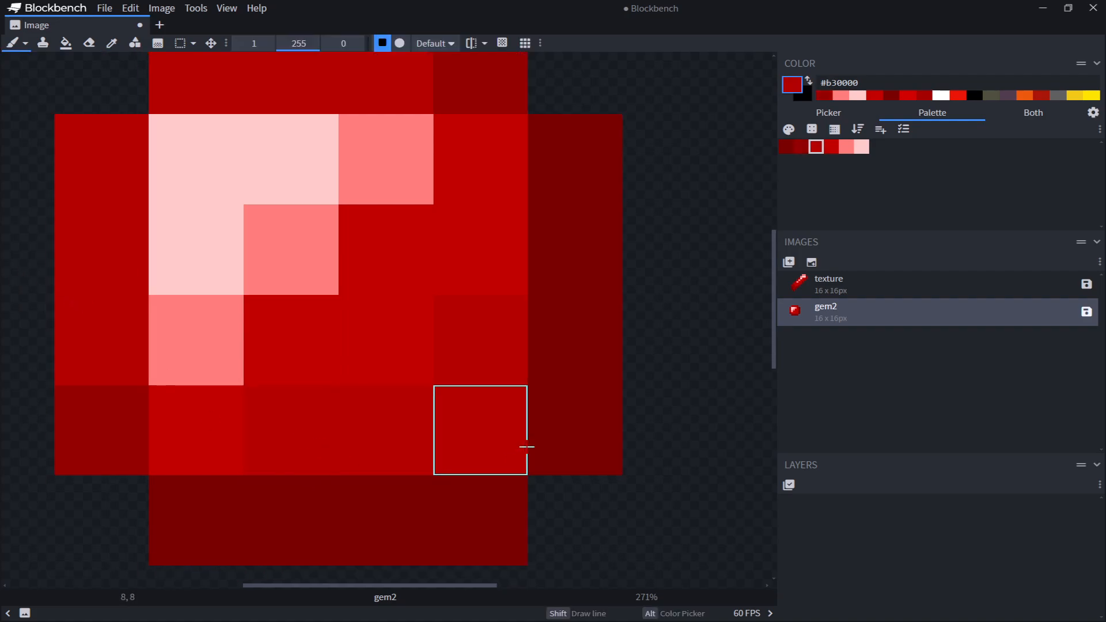
{"action": "middle_click_drag", "start_coordinate": [527, 447], "coordinate": [585, 351]}
{"action": "key", "text": "ctrl+z"}
{"action": "left_click", "coordinate": [632, 374], "text": "alt"}
{"action": "left_click", "coordinate": [564, 350]}
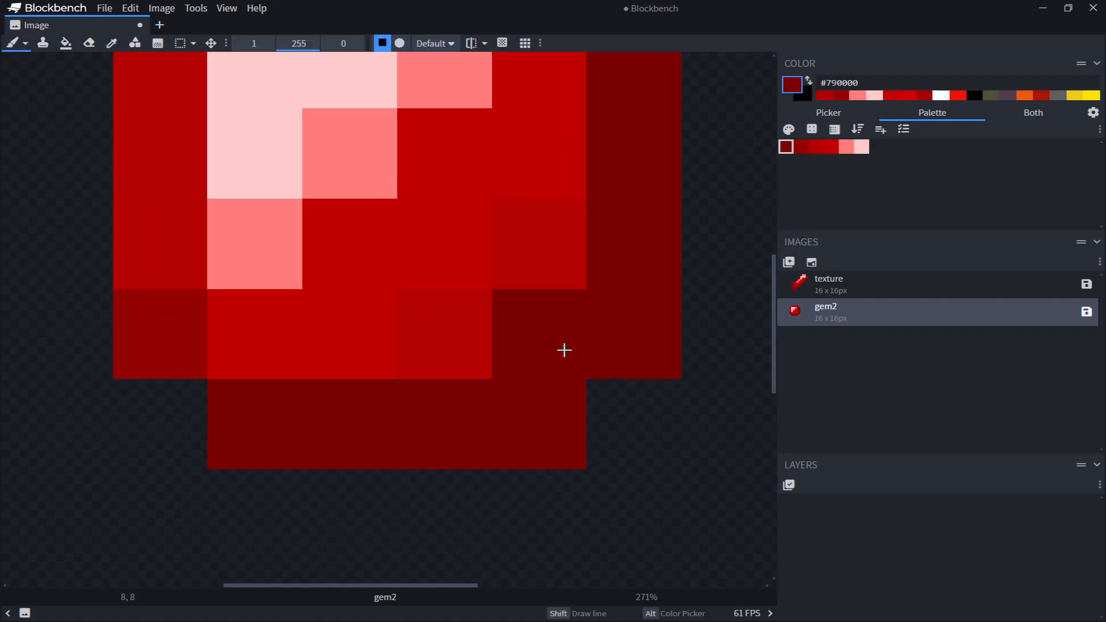
{"action": "key", "text": "ctrl+z"}
{"action": "left_click", "coordinate": [188, 357], "text": "alt"}
{"action": "left_click", "coordinate": [522, 345]}
{"action": "left_click", "coordinate": [457, 343], "text": "alt"}
{"action": "left_click", "coordinate": [382, 320]}
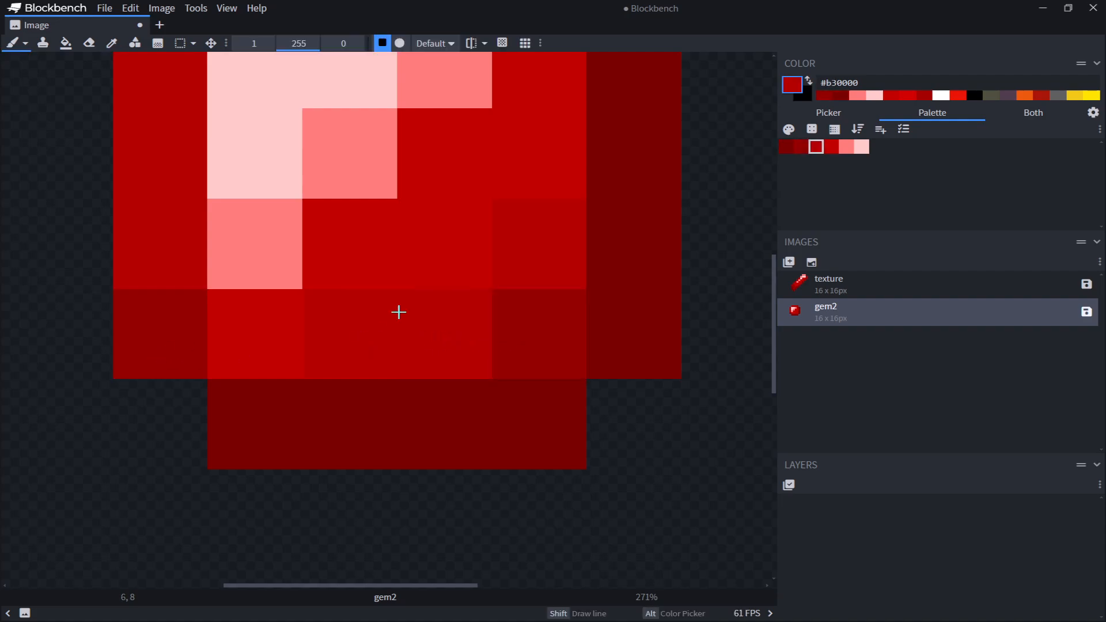
Paint a short vertical #b30000 stroke in the gem's lower interior below the highlight
{"action": "scroll", "coordinate": [642, 302], "scroll_direction": "down", "scroll_amount": 3}
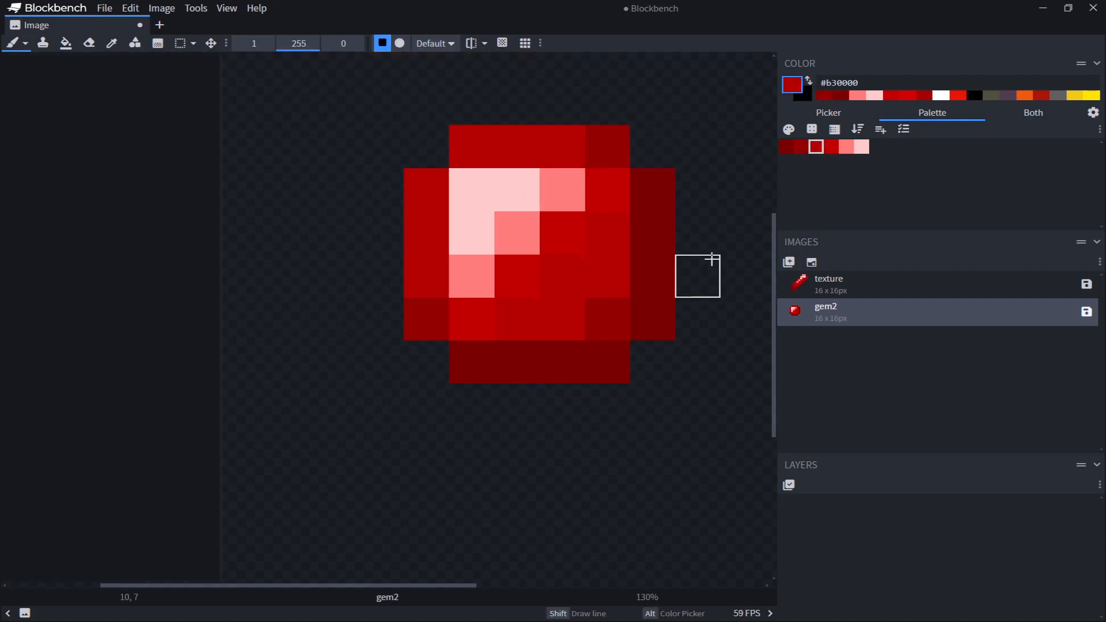
{"action": "middle_click_drag", "start_coordinate": [723, 224], "coordinate": [662, 288]}
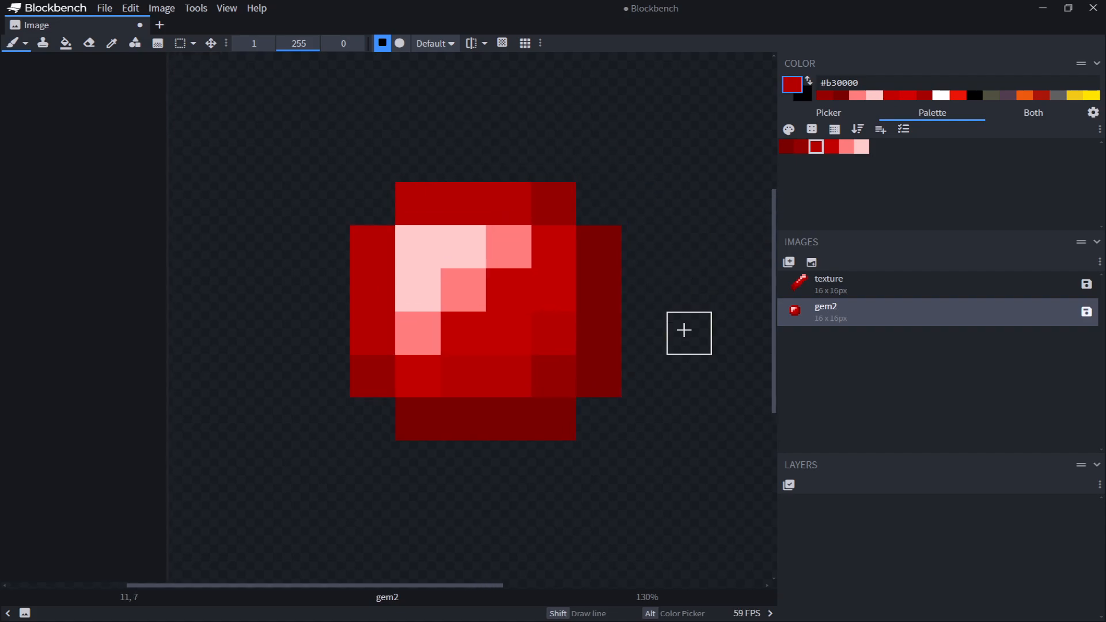
{"action": "scroll", "coordinate": [685, 325], "scroll_direction": "down", "scroll_amount": 2}
{"action": "scroll", "coordinate": [544, 297], "scroll_direction": "up", "scroll_amount": 2}
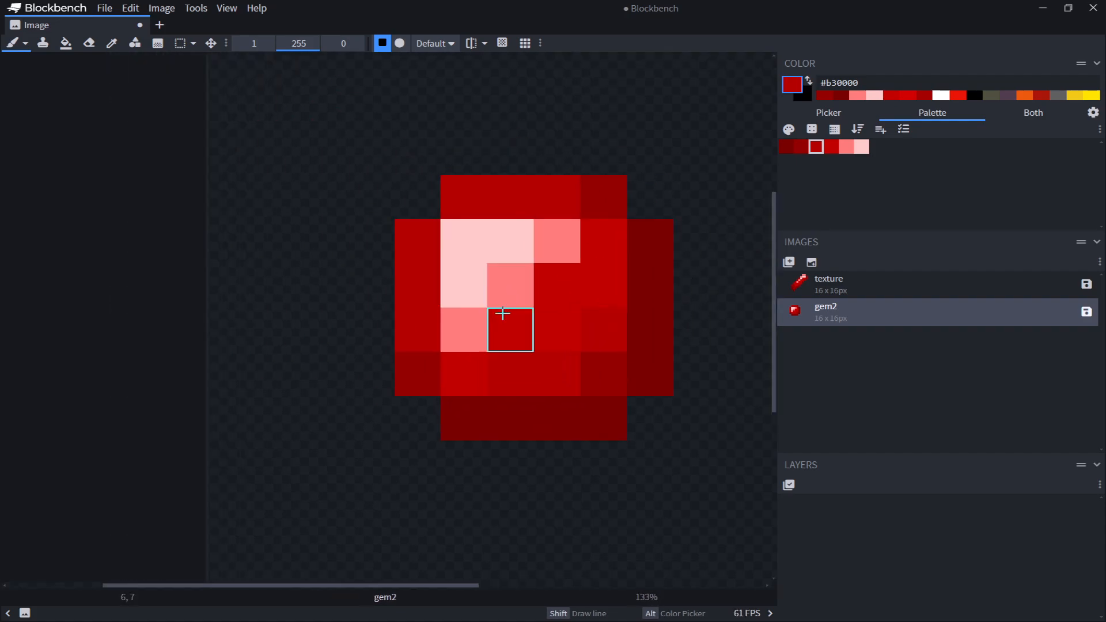
{"action": "middle_click_drag", "start_coordinate": [548, 310], "coordinate": [548, 368]}
{"action": "scroll", "coordinate": [469, 312], "scroll_direction": "up", "scroll_amount": 1}
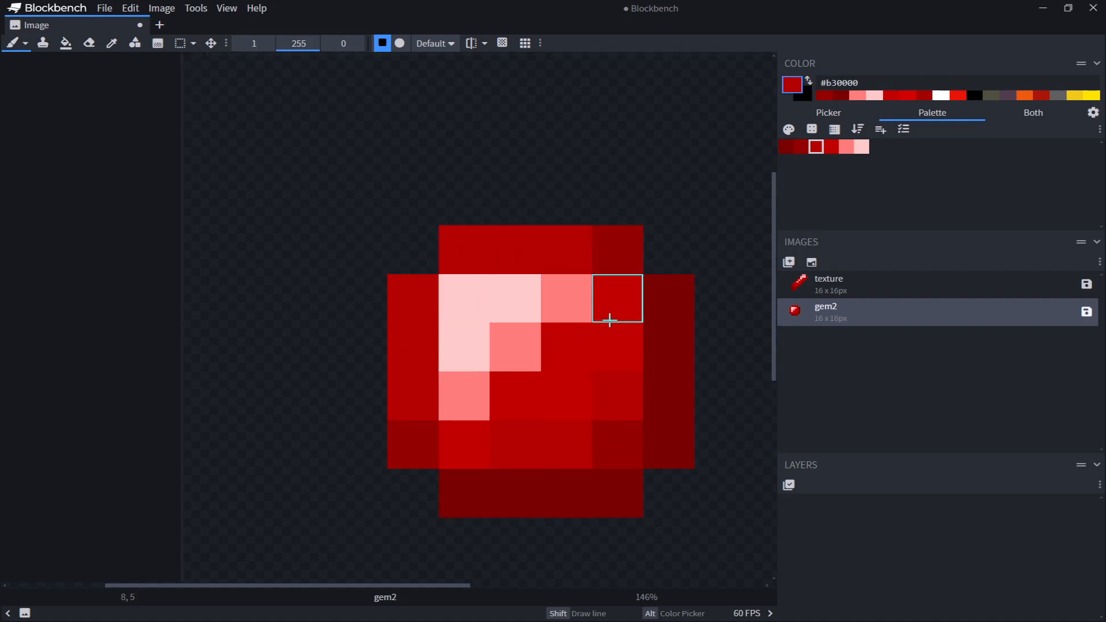
Pick #ff7d7d and repaint the gem's top and left outline edges with it
{"action": "key", "text": "alt"}
{"action": "left_click", "coordinate": [507, 332], "text": "alt"}
{"action": "left_click_drag", "start_coordinate": [420, 293], "coordinate": [418, 346]}
{"action": "left_click_drag", "start_coordinate": [455, 259], "coordinate": [515, 250]}
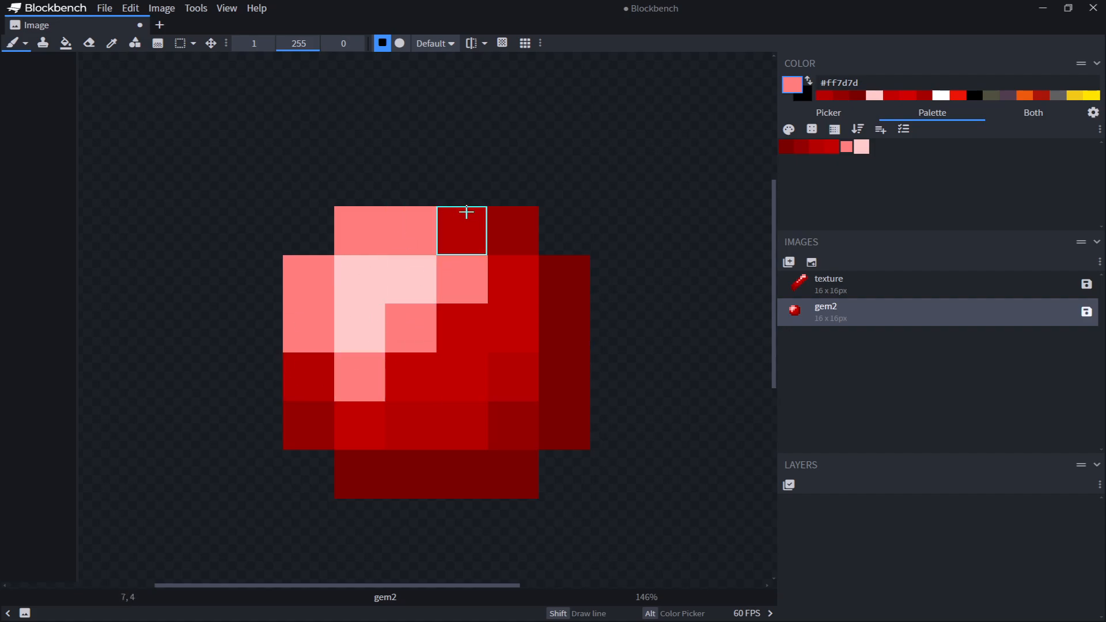
{"action": "left_click", "coordinate": [306, 378]}
{"action": "left_click", "coordinate": [458, 230]}
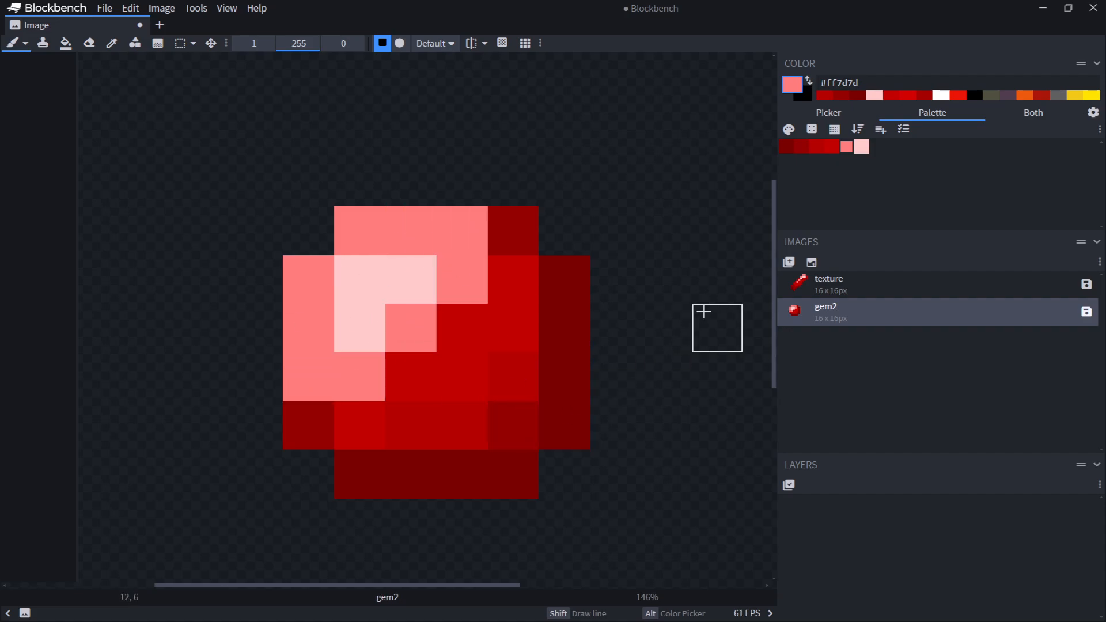
{"action": "scroll", "coordinate": [679, 303], "scroll_direction": "down", "scroll_amount": 2}
{"action": "key", "text": "ctrl+z"}
{"action": "key", "text": "ctrl+z"}
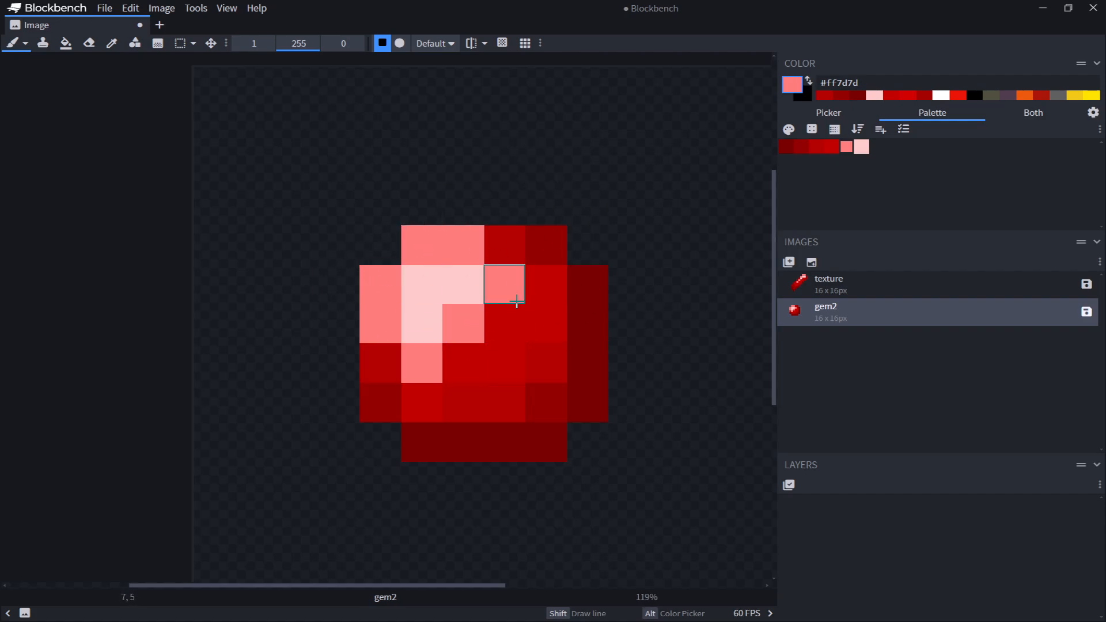
Create a new 16 × 16 pixel texture
{"action": "middle_click_drag", "start_coordinate": [545, 223], "coordinate": [553, 270]}
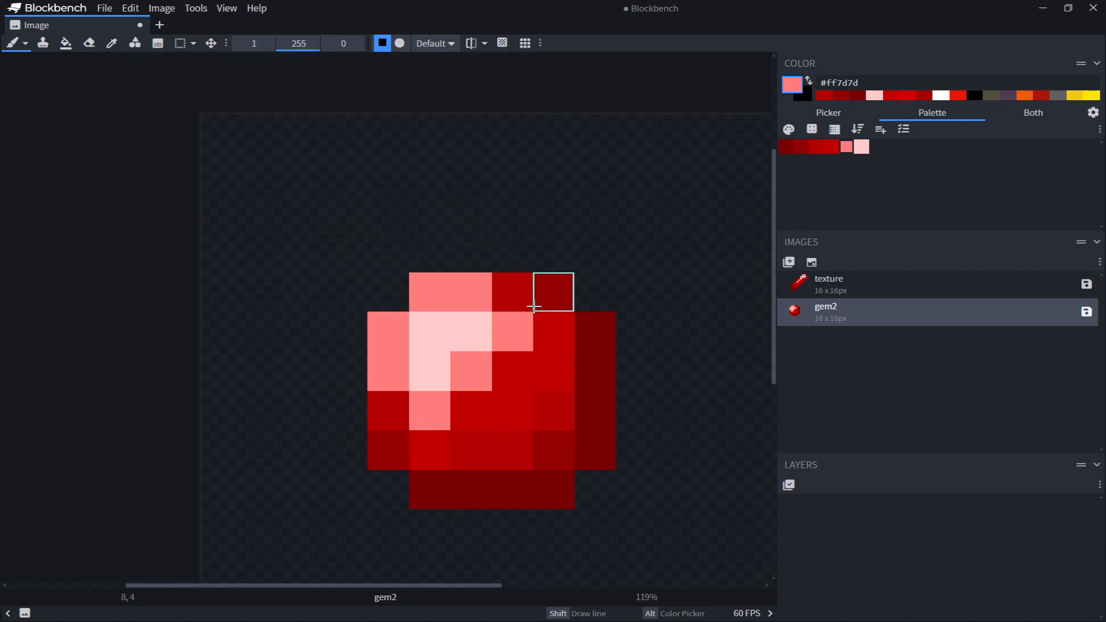
{"action": "middle_click_drag", "start_coordinate": [608, 310], "coordinate": [530, 262]}
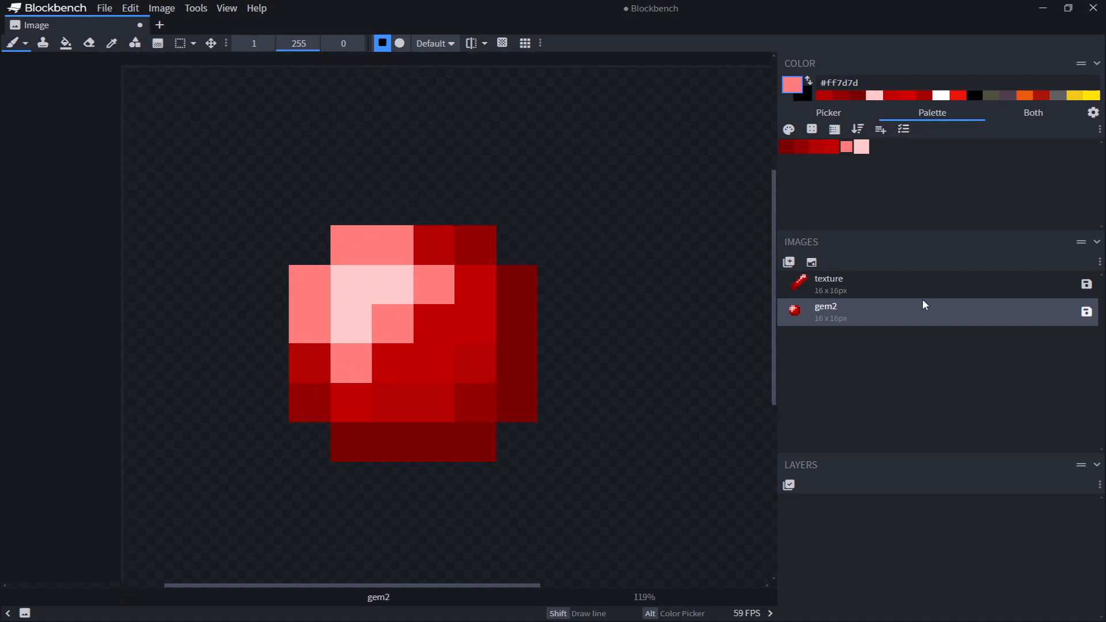
{"action": "left_click", "coordinate": [811, 262]}
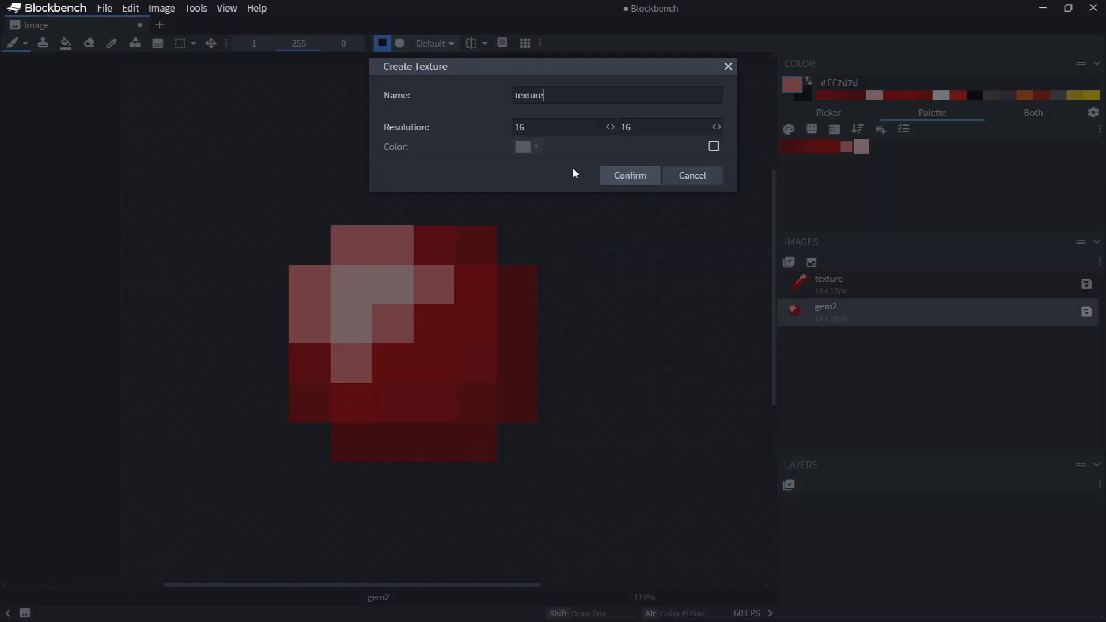
{"action": "left_click", "coordinate": [625, 183]}
{"action": "scroll", "coordinate": [395, 229], "scroll_direction": "down", "scroll_amount": 1}
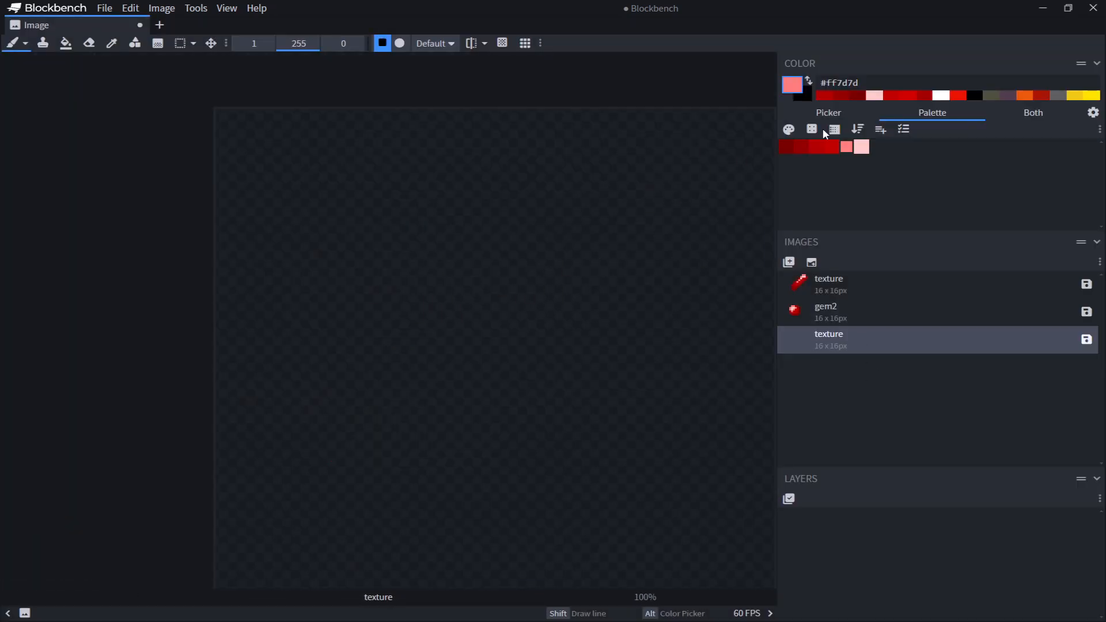
{"action": "left_click", "coordinate": [785, 147]}
{"action": "middle_click_drag", "start_coordinate": [568, 253], "coordinate": [525, 148]}
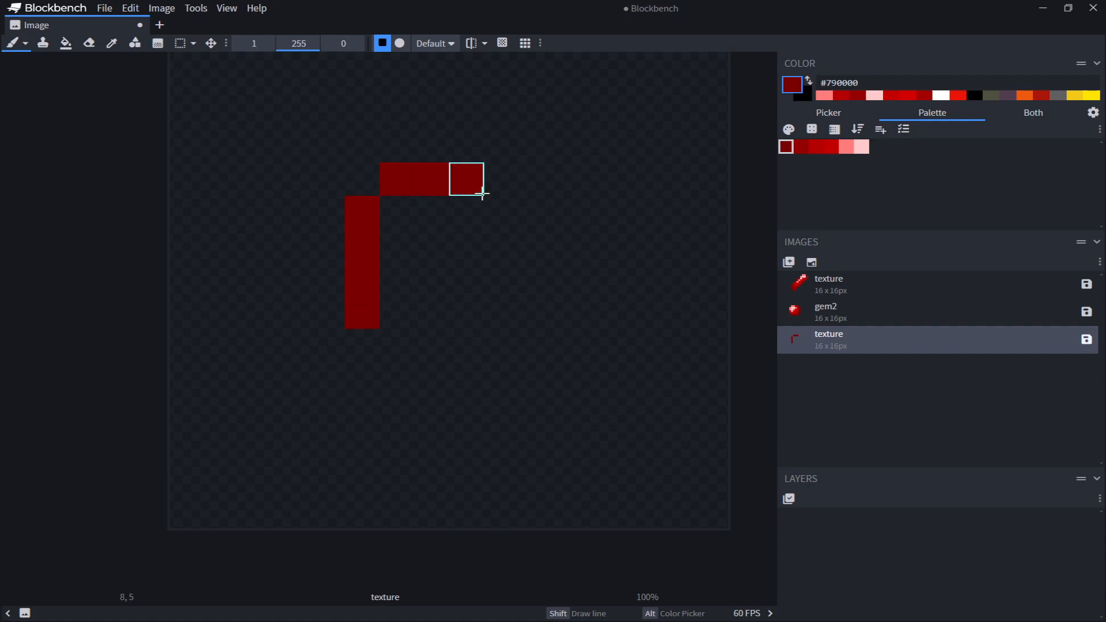
{"action": "left_click_drag", "start_coordinate": [482, 194], "coordinate": [545, 226]}
{"action": "left_click_drag", "start_coordinate": [496, 351], "coordinate": [395, 345]}
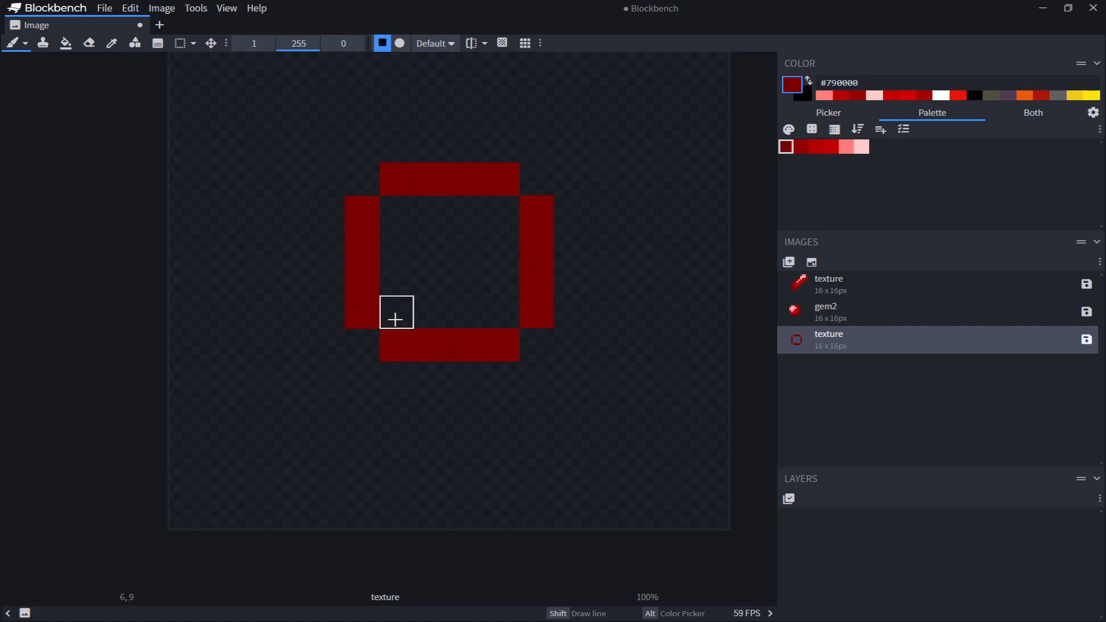
{"action": "scroll", "coordinate": [599, 242], "scroll_direction": "up", "scroll_amount": 2}
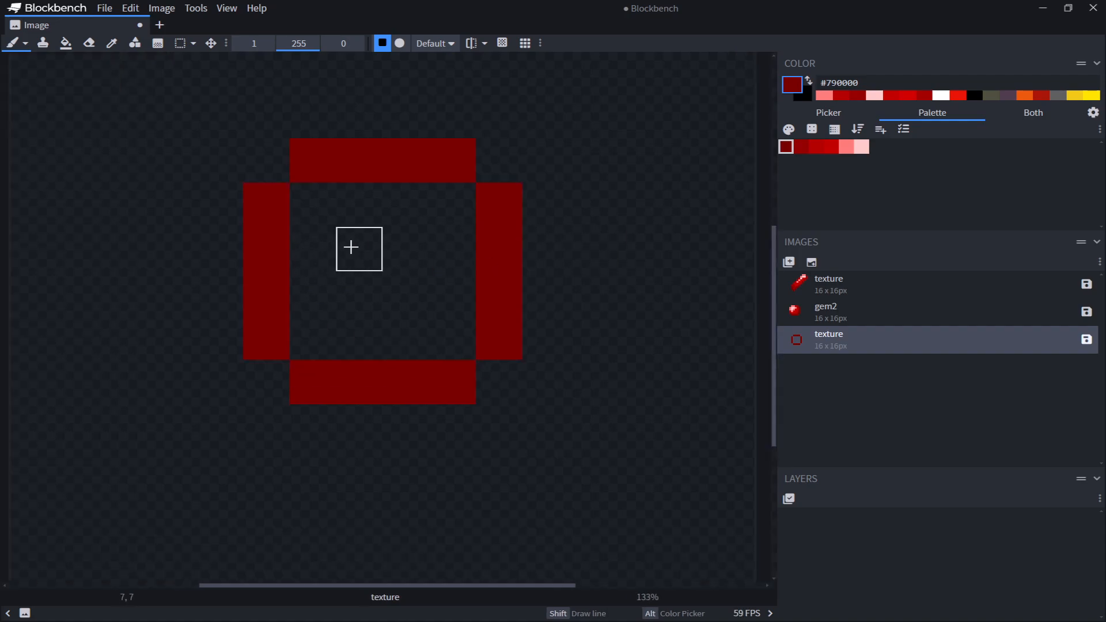
{"action": "scroll", "coordinate": [351, 246], "scroll_direction": "up", "scroll_amount": 1}
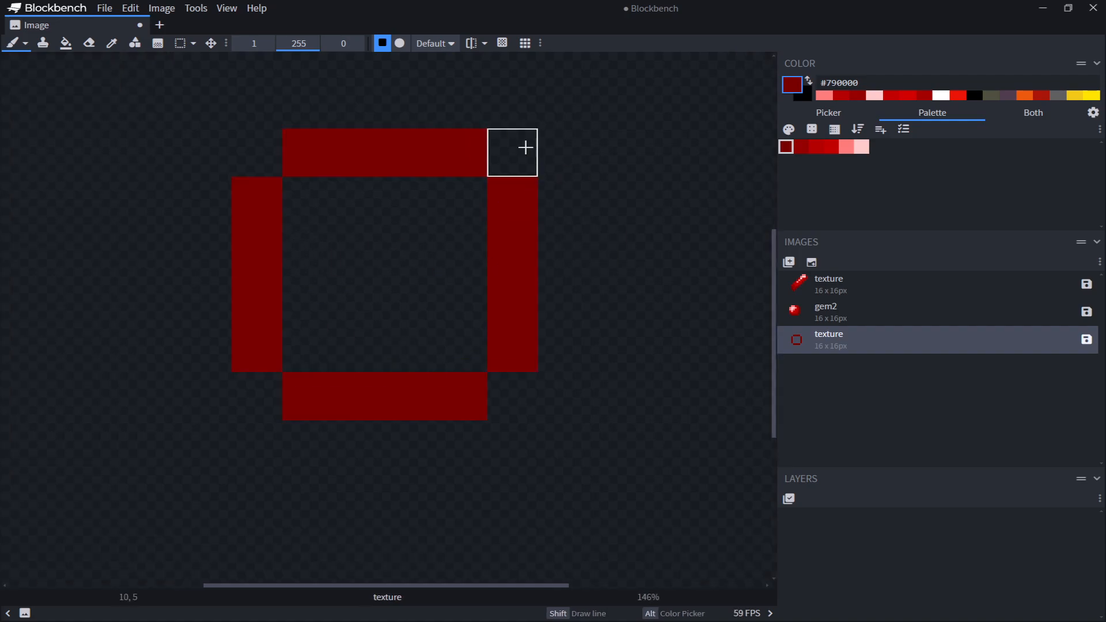
{"action": "key", "text": "ctrl+z"}
{"action": "key", "text": "ctrl+z"}
{"action": "key", "text": "ctrl+z"}
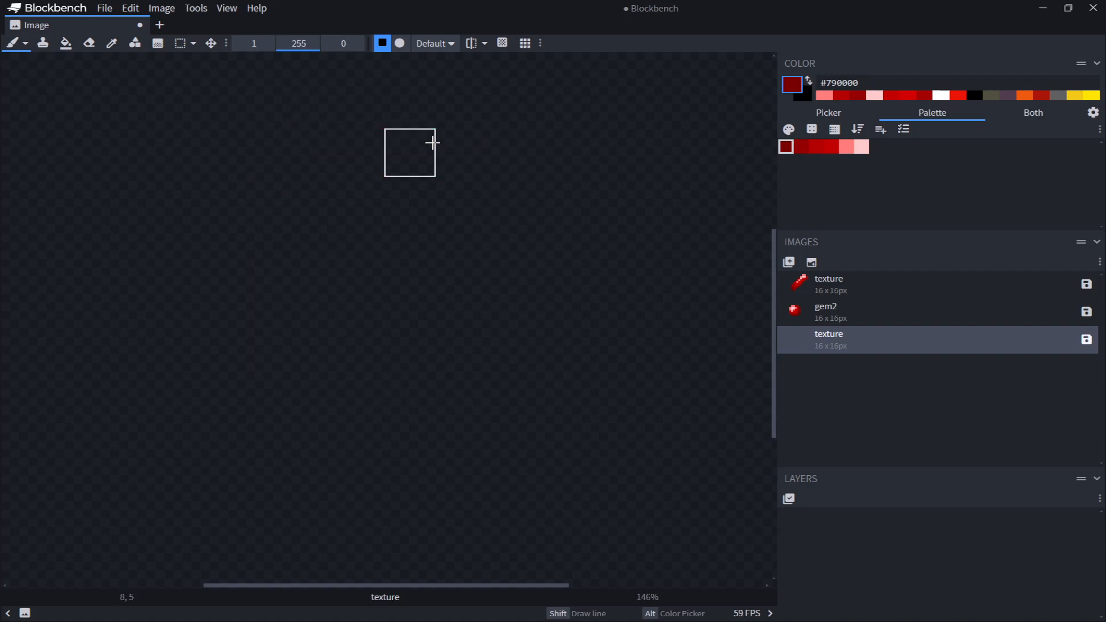
Paint a #790000 top edge, right side and part of the bottom edge of a tall frame
{"action": "left_click_drag", "start_coordinate": [368, 144], "coordinate": [476, 141]}
{"action": "left_click_drag", "start_coordinate": [528, 208], "coordinate": [509, 268]}
{"action": "key", "text": "ctrl+z"}
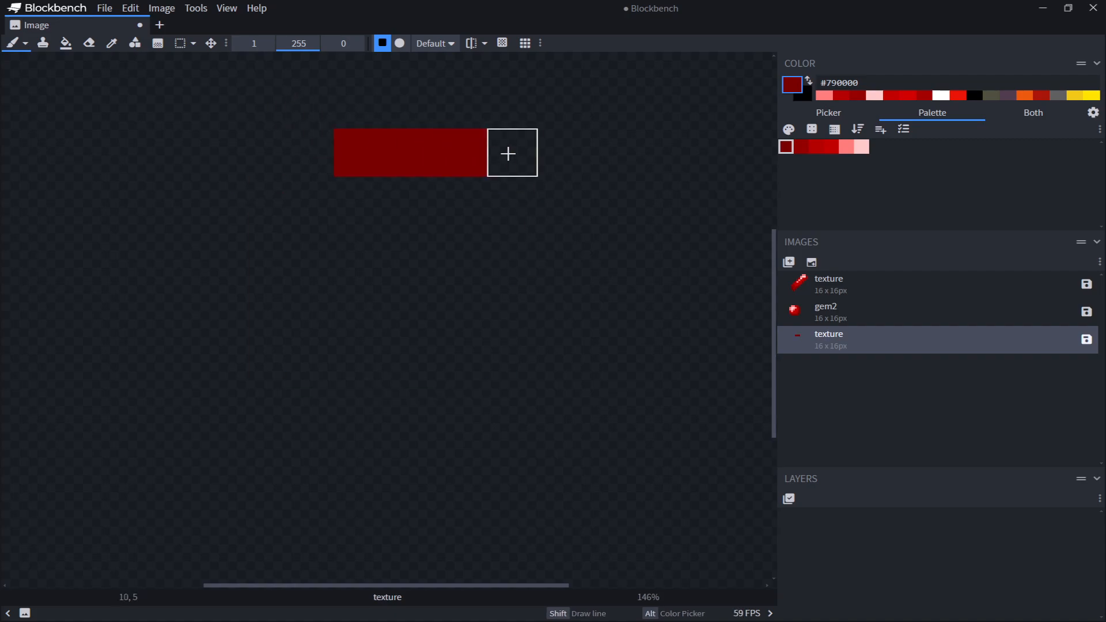
{"action": "left_click_drag", "start_coordinate": [508, 154], "coordinate": [567, 162]}
{"action": "left_click_drag", "start_coordinate": [613, 202], "coordinate": [618, 522]}
{"action": "middle_click_drag", "start_coordinate": [616, 460], "coordinate": [610, 309]}
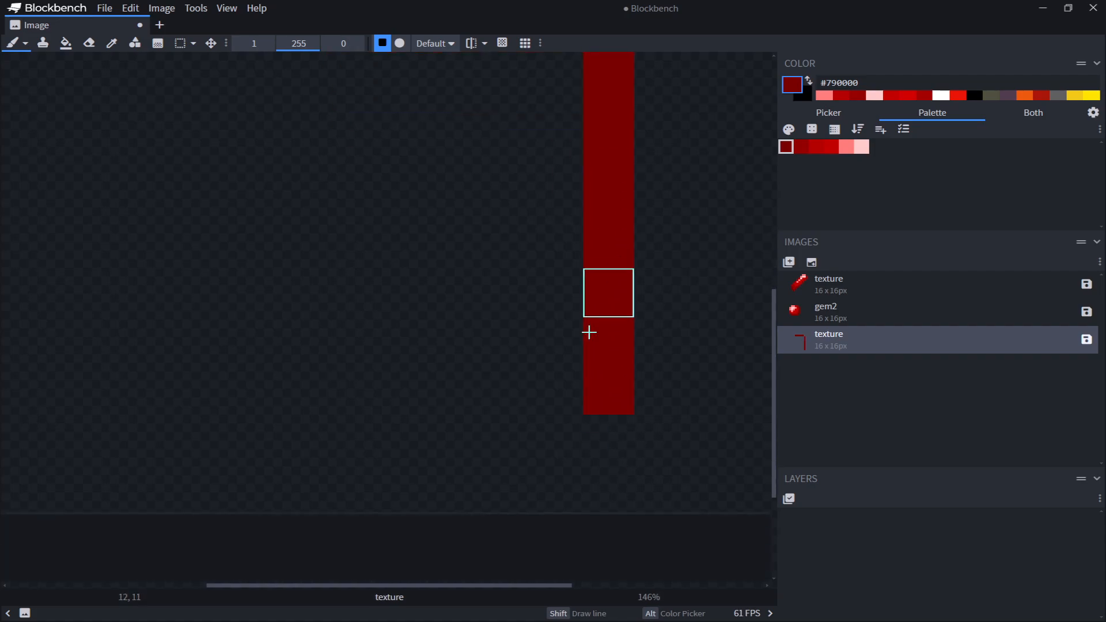
{"action": "left_click_drag", "start_coordinate": [567, 434], "coordinate": [499, 443]}
{"action": "scroll", "coordinate": [447, 241], "scroll_direction": "up", "scroll_amount": 1}
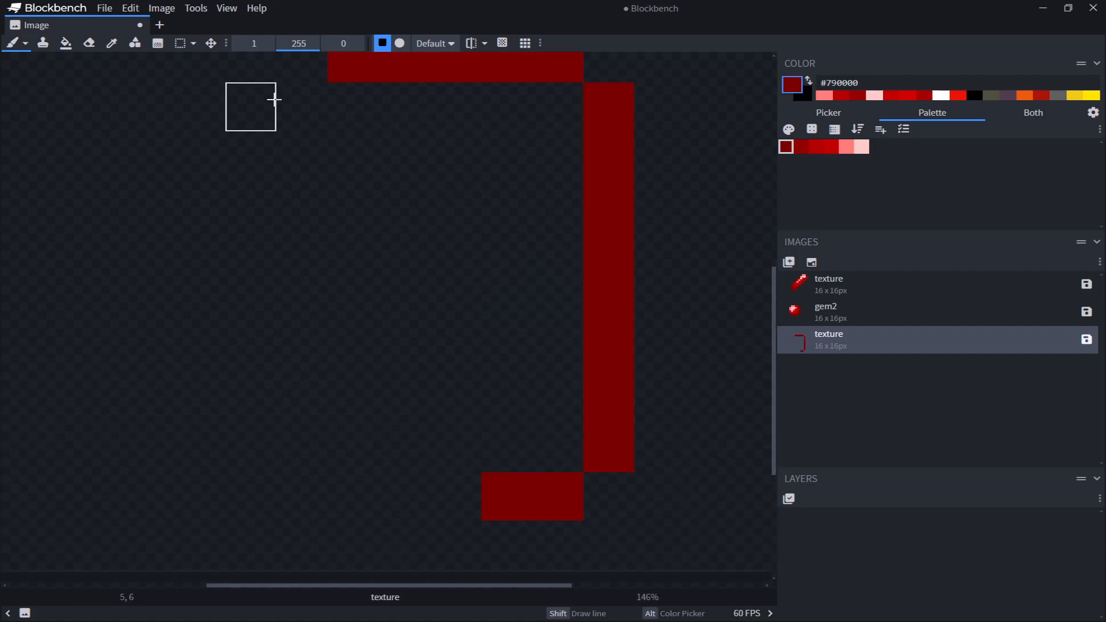
Paint the frame's left side and complete its bottom edge in #790000
{"action": "left_click_drag", "start_coordinate": [305, 107], "coordinate": [306, 187]}
{"action": "left_click_drag", "start_coordinate": [305, 187], "coordinate": [306, 351]}
{"action": "left_click", "coordinate": [455, 455]}
{"action": "key", "text": "ctrl+z"}
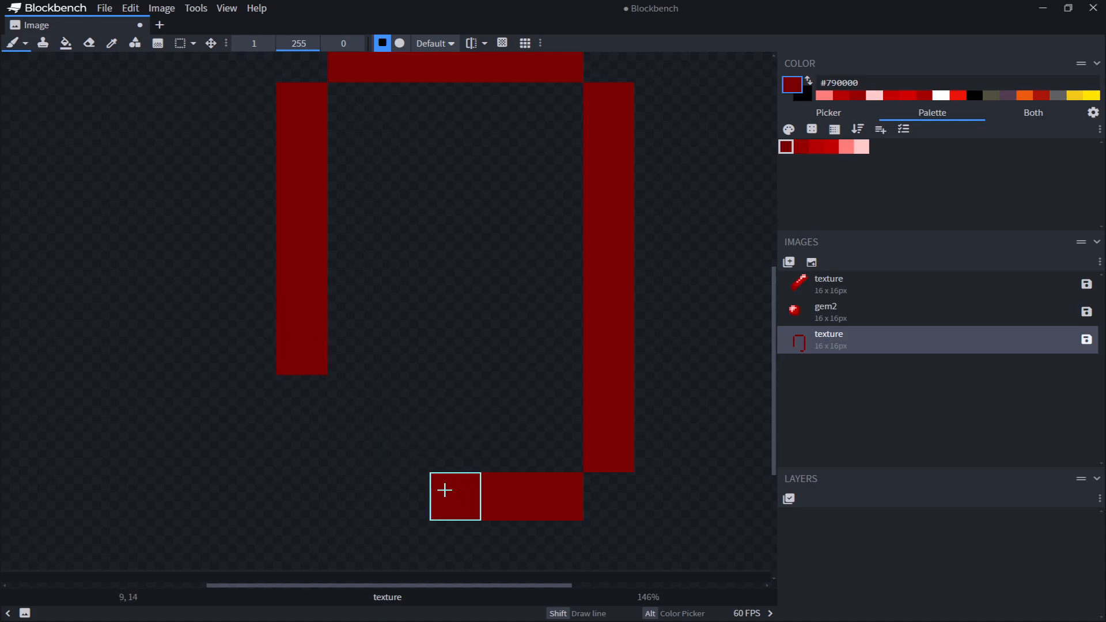
{"action": "left_click_drag", "start_coordinate": [444, 489], "coordinate": [352, 495]}
{"action": "left_click_drag", "start_coordinate": [305, 404], "coordinate": [311, 440]}
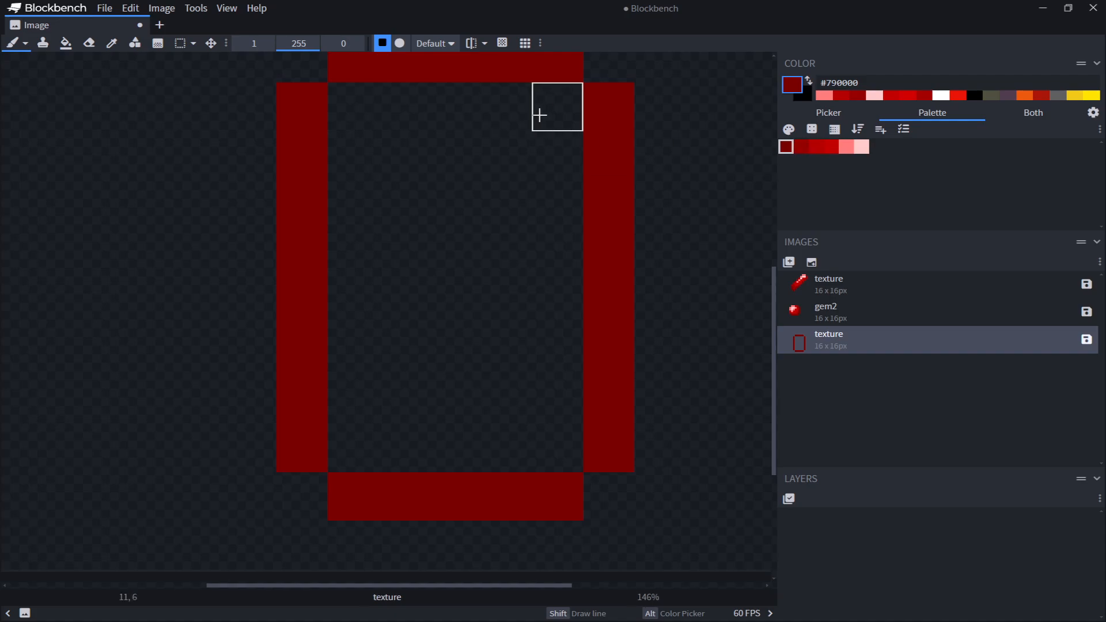
Select black and paint a V of pixels just below the frame's top edge
{"action": "left_click", "coordinate": [975, 96]}
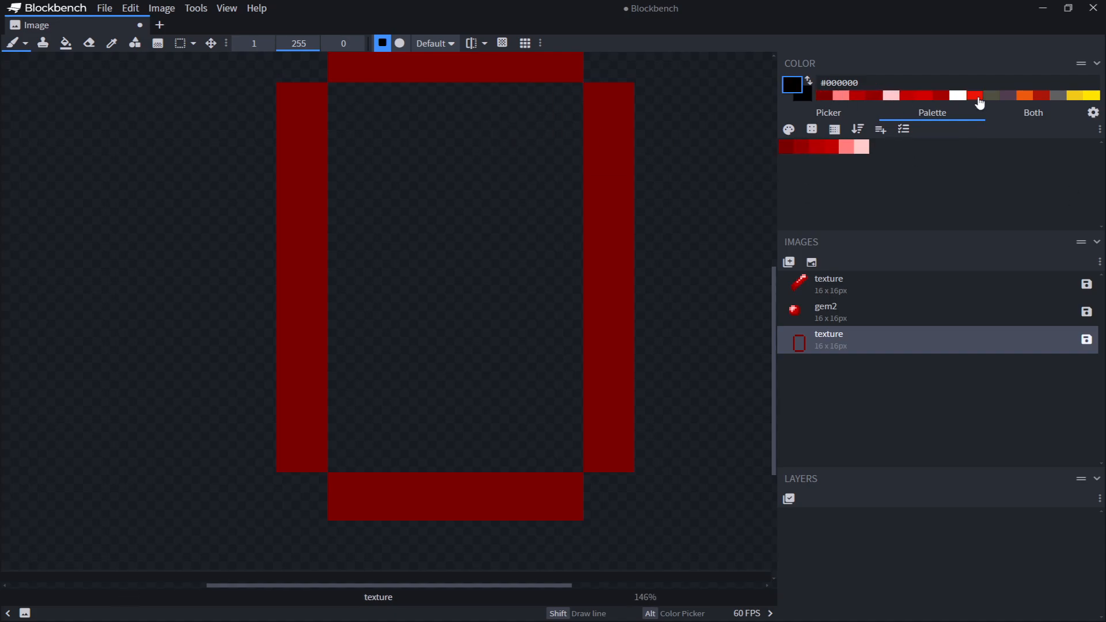
{"action": "left_click", "coordinate": [557, 107]}
{"action": "left_click", "coordinate": [519, 172]}
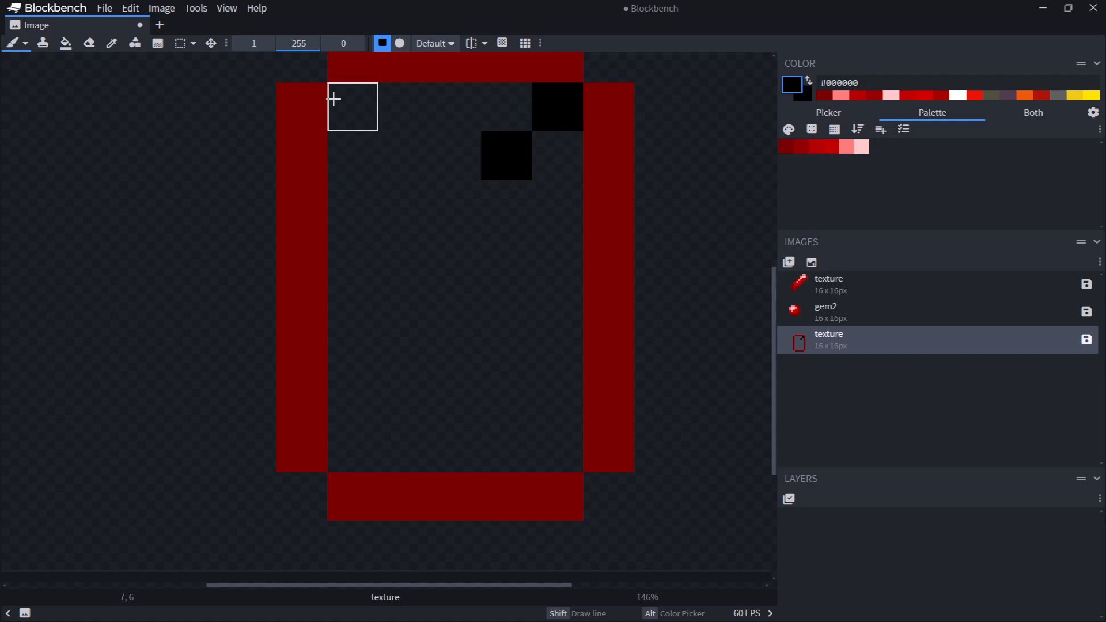
{"action": "left_click", "coordinate": [334, 99]}
{"action": "left_click", "coordinate": [420, 155]}
{"action": "left_click", "coordinate": [448, 223]}
Paint a mirrored black V near the bottom and a vertical black bar joining both Vs
{"action": "left_click", "coordinate": [567, 434]}
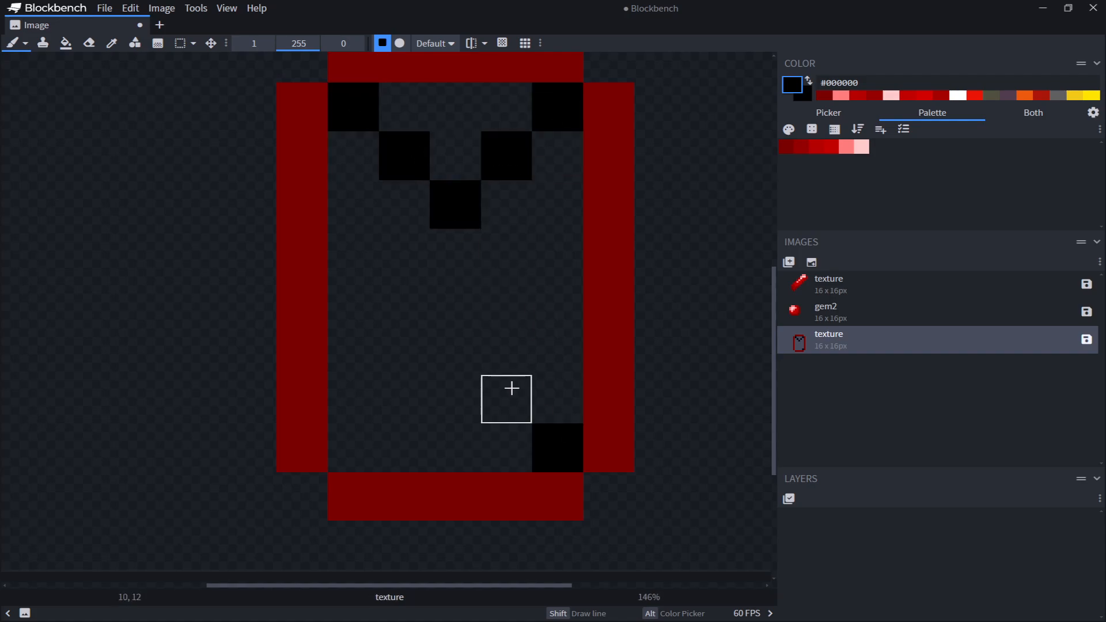
{"action": "left_click", "coordinate": [510, 392]}
{"action": "left_click", "coordinate": [465, 346]}
{"action": "left_click", "coordinate": [363, 449]}
{"action": "left_click", "coordinate": [410, 400]}
{"action": "left_click_drag", "start_coordinate": [448, 321], "coordinate": [461, 254]}
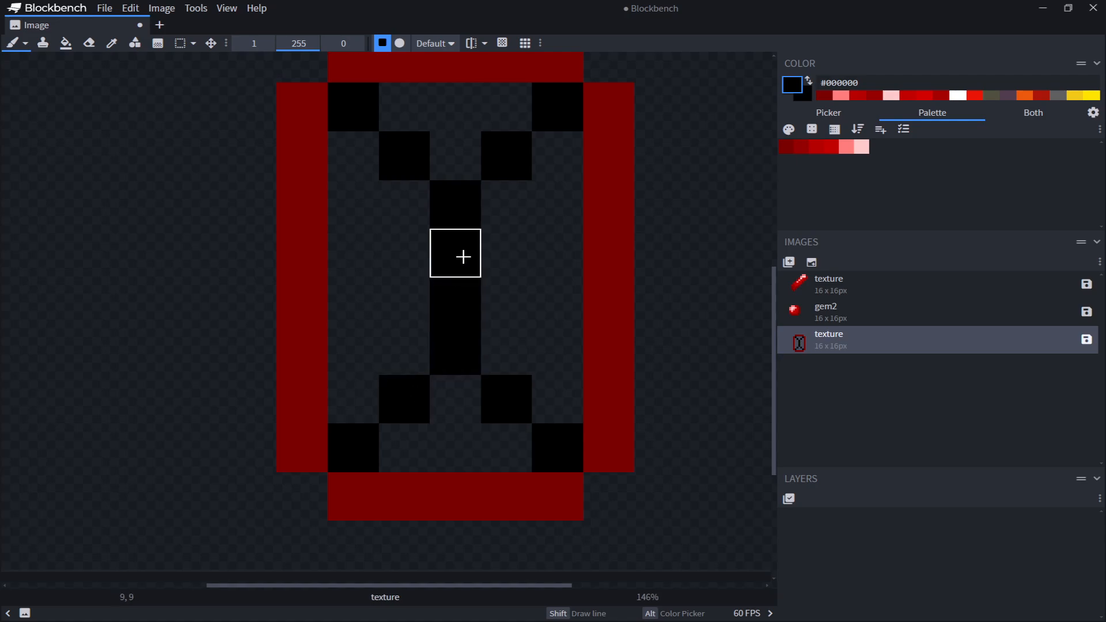
{"action": "scroll", "coordinate": [484, 248], "scroll_direction": "up", "scroll_amount": 1}
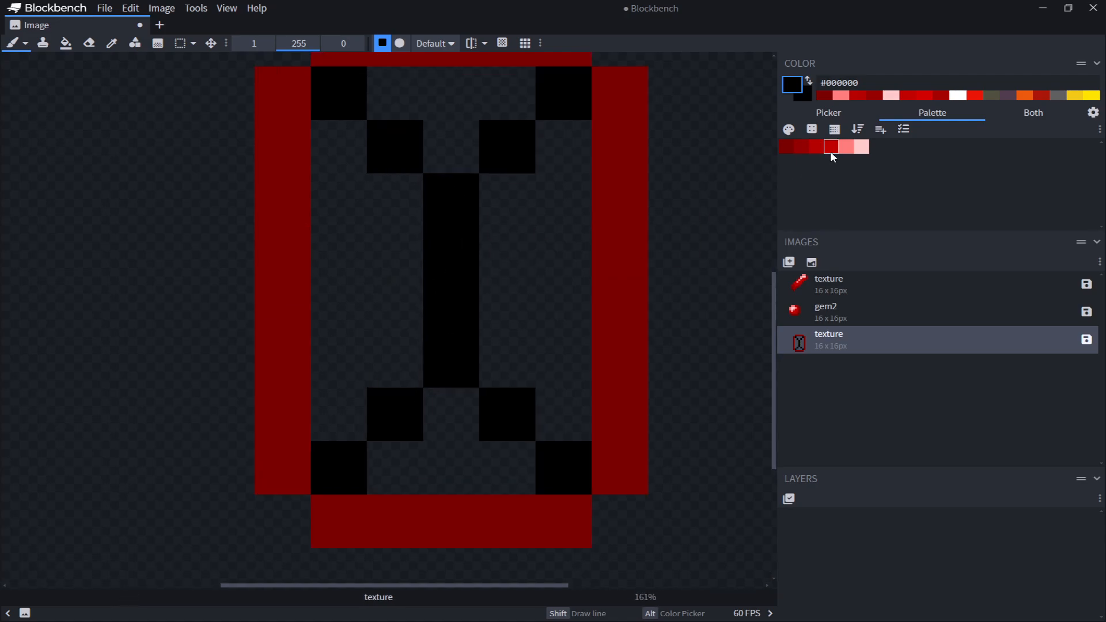
{"action": "middle_click_drag", "start_coordinate": [625, 203], "coordinate": [599, 309]}
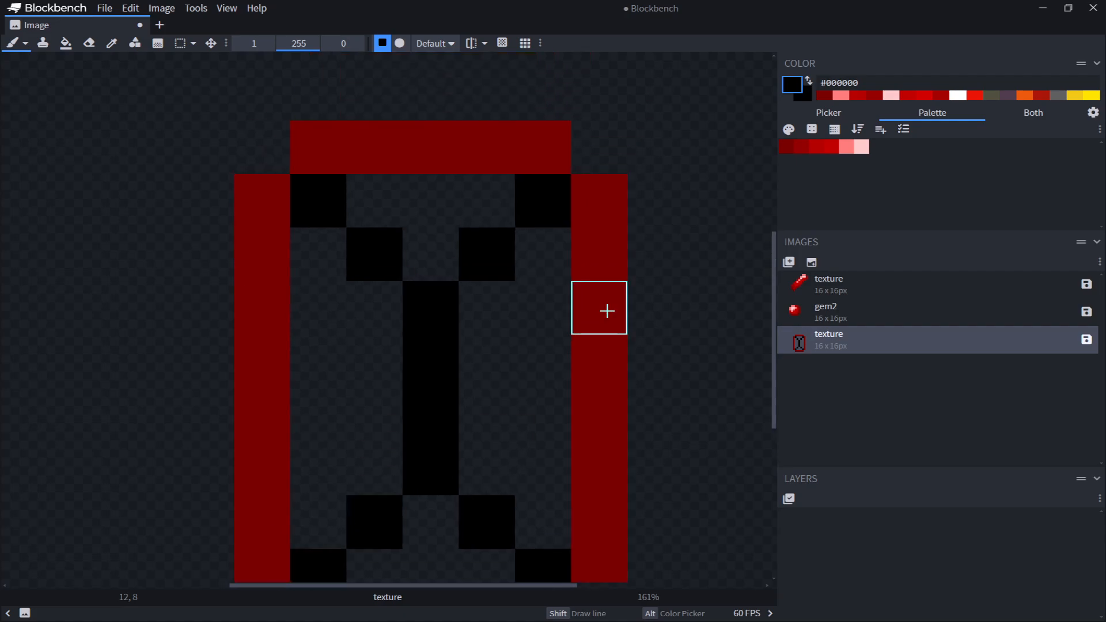
Shade the frame using #950000, then paint its top edge and the upper parts of both sides in #b30000
{"action": "left_click", "coordinate": [800, 147]}
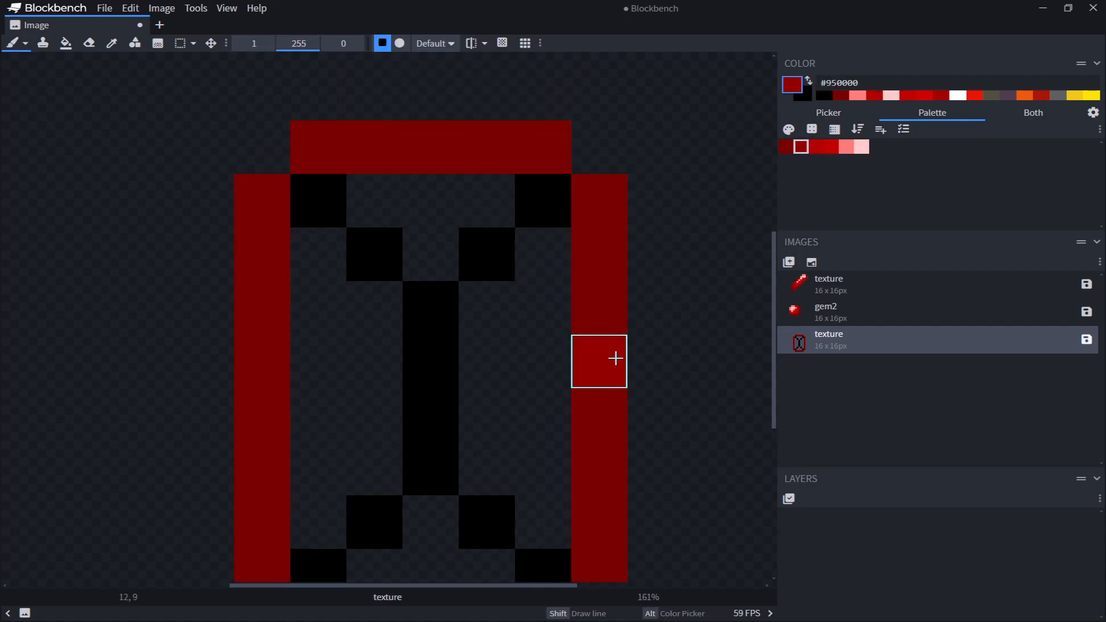
{"action": "scroll", "coordinate": [519, 363], "scroll_direction": "down", "scroll_amount": 3}
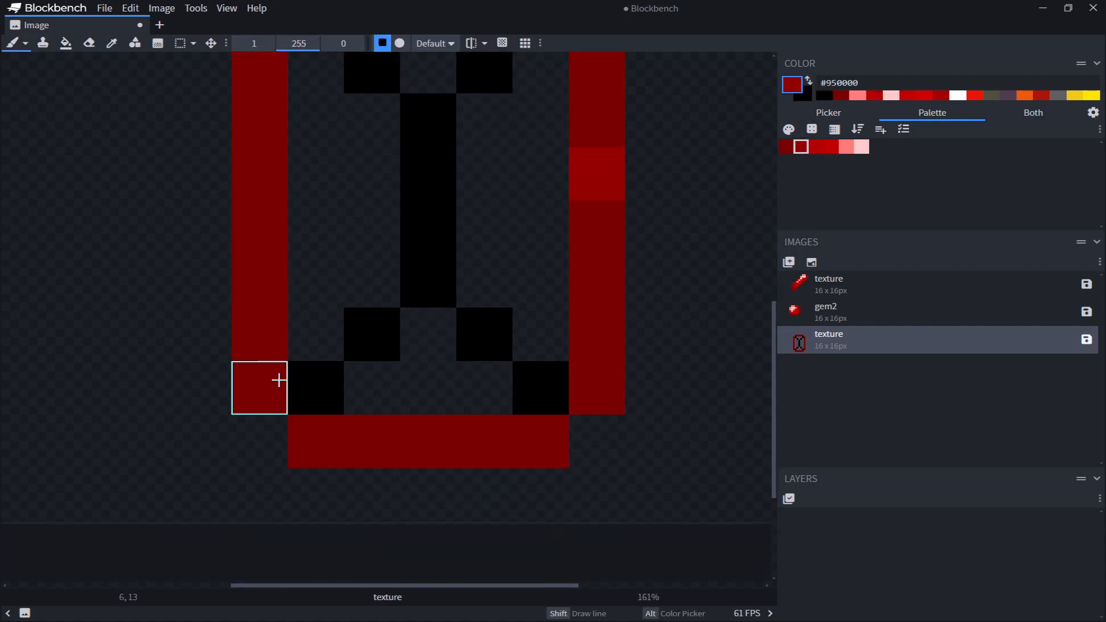
{"action": "left_click", "coordinate": [816, 148]}
{"action": "scroll", "coordinate": [622, 338], "scroll_direction": "up", "scroll_amount": 3}
{"action": "mouse_move", "coordinate": [605, 292]}
{"action": "left_mouse_down"}
{"action": "mouse_move", "coordinate": [607, 250]}
{"action": "mouse_move", "coordinate": [538, 128]}
{"action": "mouse_move", "coordinate": [337, 134]}
{"action": "left_mouse_up"}
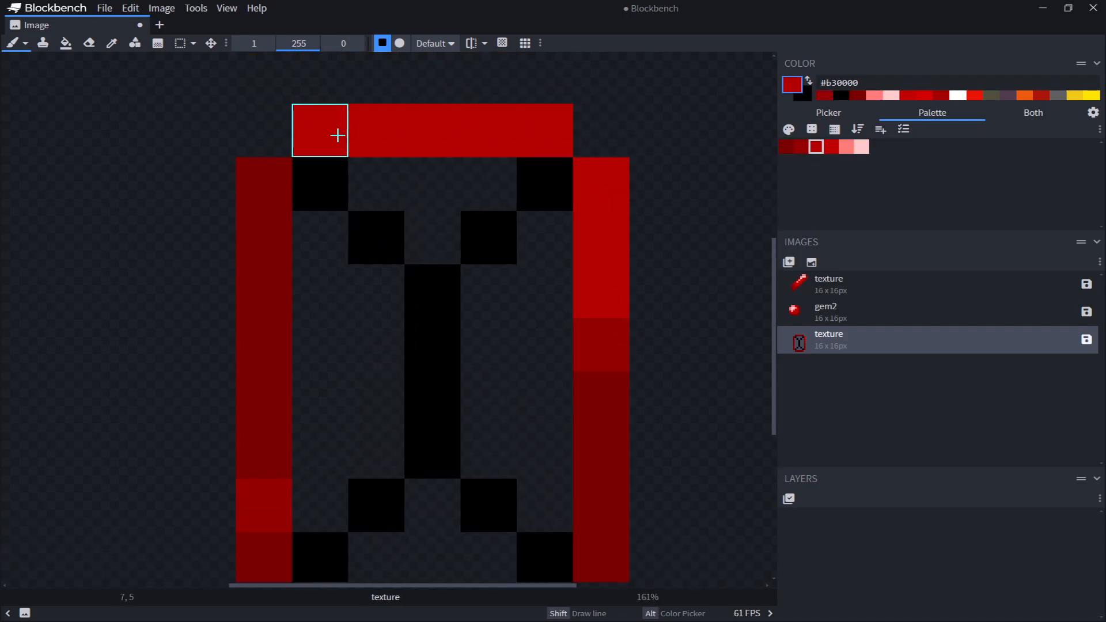
{"action": "left_click_drag", "start_coordinate": [277, 187], "coordinate": [272, 437]}
Fill the upper interior and the gaps around the top black V with #c20000
{"action": "scroll", "coordinate": [442, 378], "scroll_direction": "down", "scroll_amount": 3}
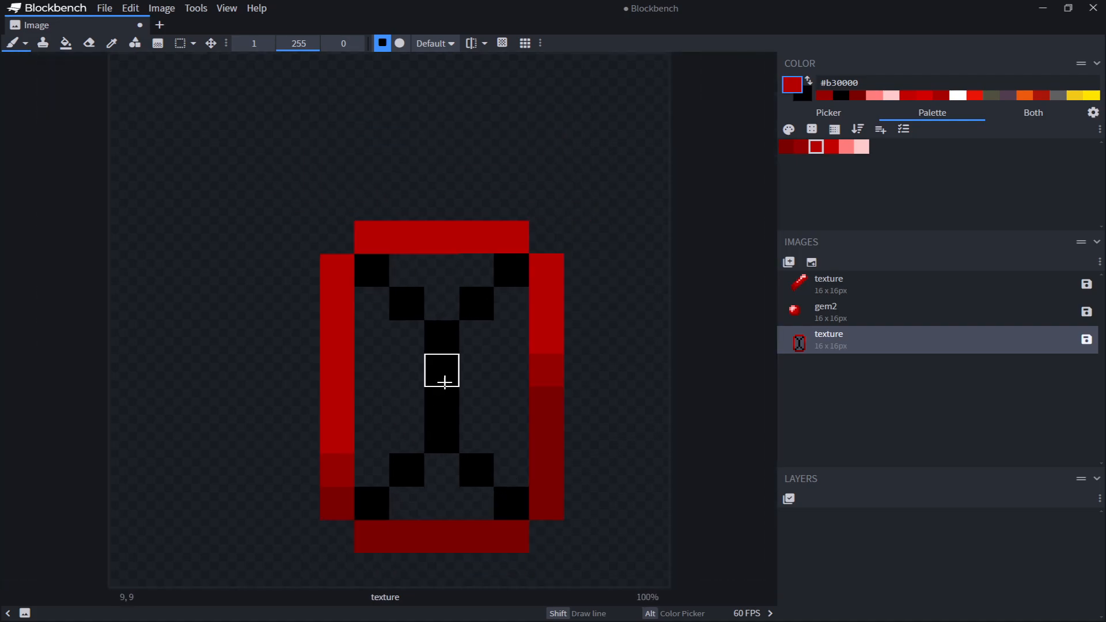
{"action": "scroll", "coordinate": [474, 272], "scroll_direction": "down", "scroll_amount": 2}
{"action": "scroll", "coordinate": [474, 272], "scroll_direction": "up", "scroll_amount": 2}
{"action": "left_click", "coordinate": [834, 148]}
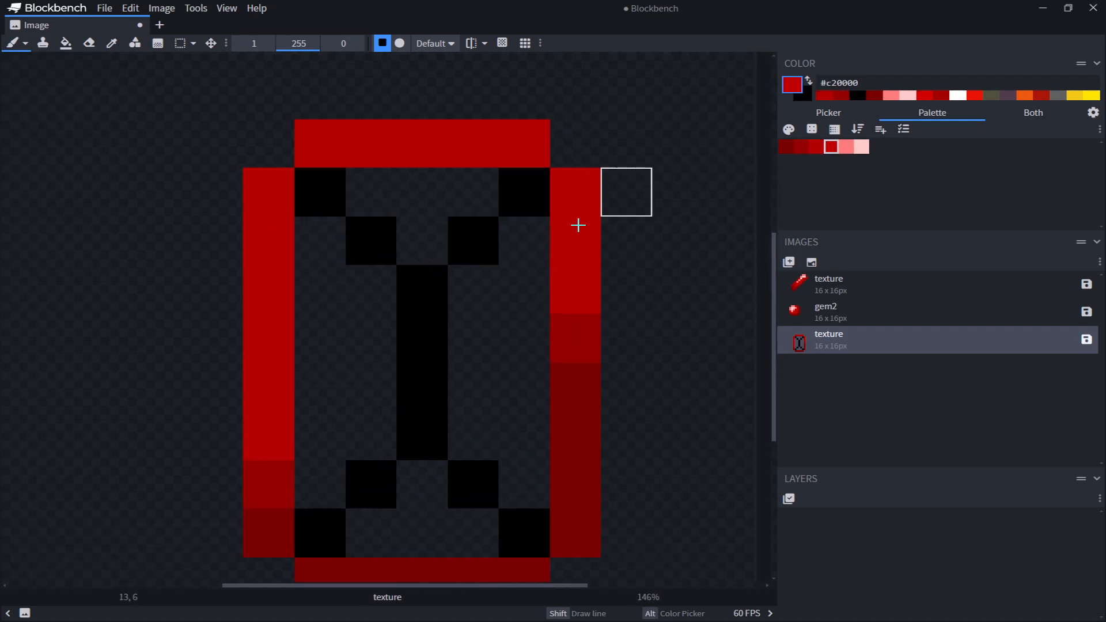
{"action": "left_click_drag", "start_coordinate": [304, 247], "coordinate": [320, 391]}
{"action": "left_click_drag", "start_coordinate": [386, 288], "coordinate": [323, 434]}
{"action": "left_click_drag", "start_coordinate": [388, 188], "coordinate": [473, 191]}
{"action": "left_click", "coordinate": [431, 235]}
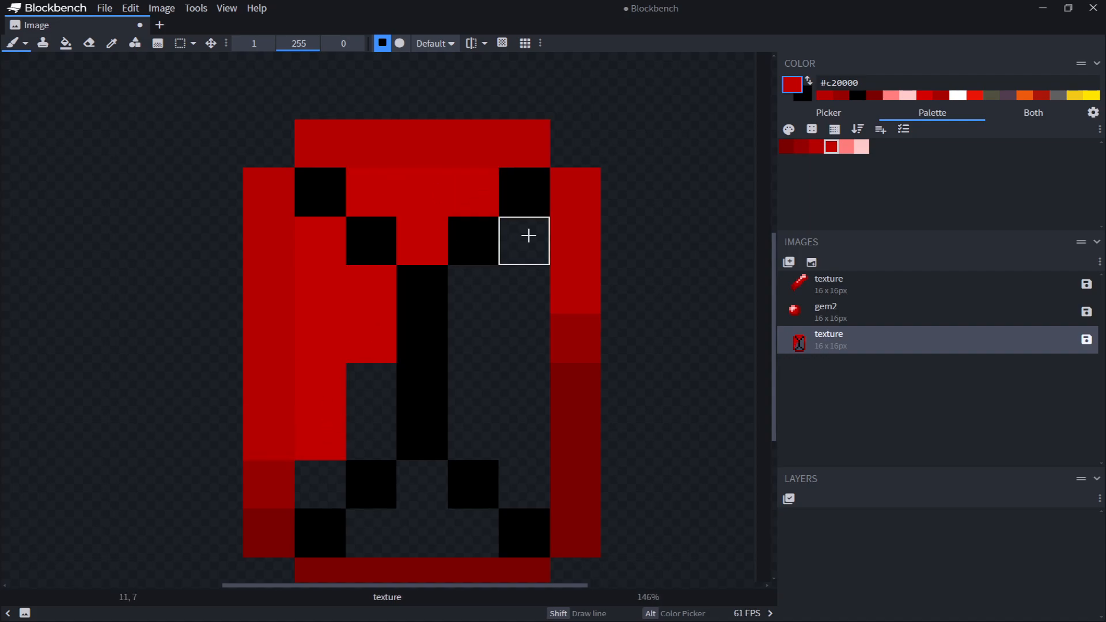
{"action": "left_click", "coordinate": [528, 236]}
{"action": "mouse_move", "coordinate": [462, 286]}
{"action": "left_mouse_down"}
{"action": "mouse_move", "coordinate": [467, 341]}
{"action": "mouse_move", "coordinate": [521, 293]}
{"action": "left_mouse_up"}
{"action": "middle_click_drag", "start_coordinate": [632, 294], "coordinate": [637, 201]}
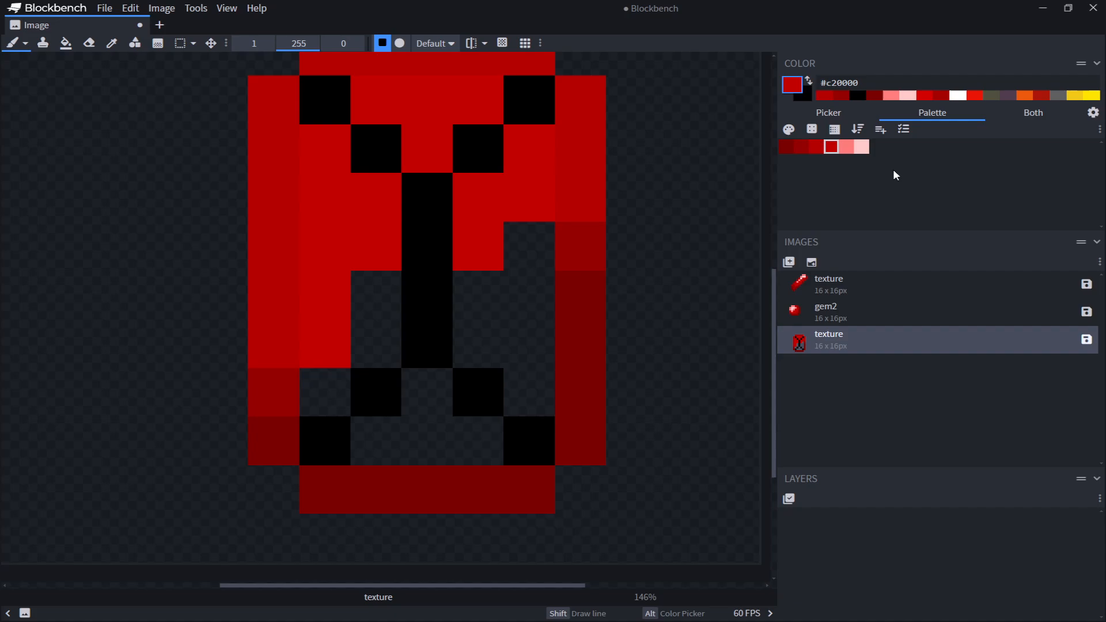
{"action": "mouse_move", "coordinate": [455, 304]}
{"action": "left_mouse_down"}
{"action": "mouse_move", "coordinate": [518, 365]}
{"action": "mouse_move", "coordinate": [538, 248]}
{"action": "left_mouse_up"}
Shade the lower interior and the area between the lower black pixels with #b30000 and #950000
{"action": "left_click", "coordinate": [483, 246], "text": "alt"}
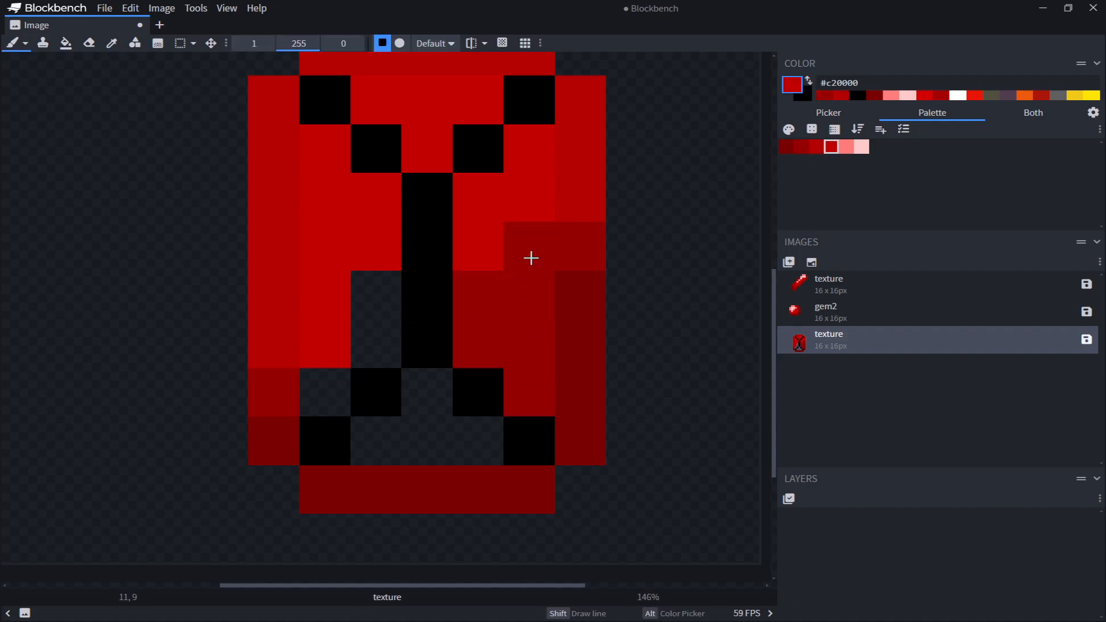
{"action": "left_click", "coordinate": [530, 256]}
{"action": "left_click", "coordinate": [474, 307]}
{"action": "left_click", "coordinate": [276, 396], "text": "alt"}
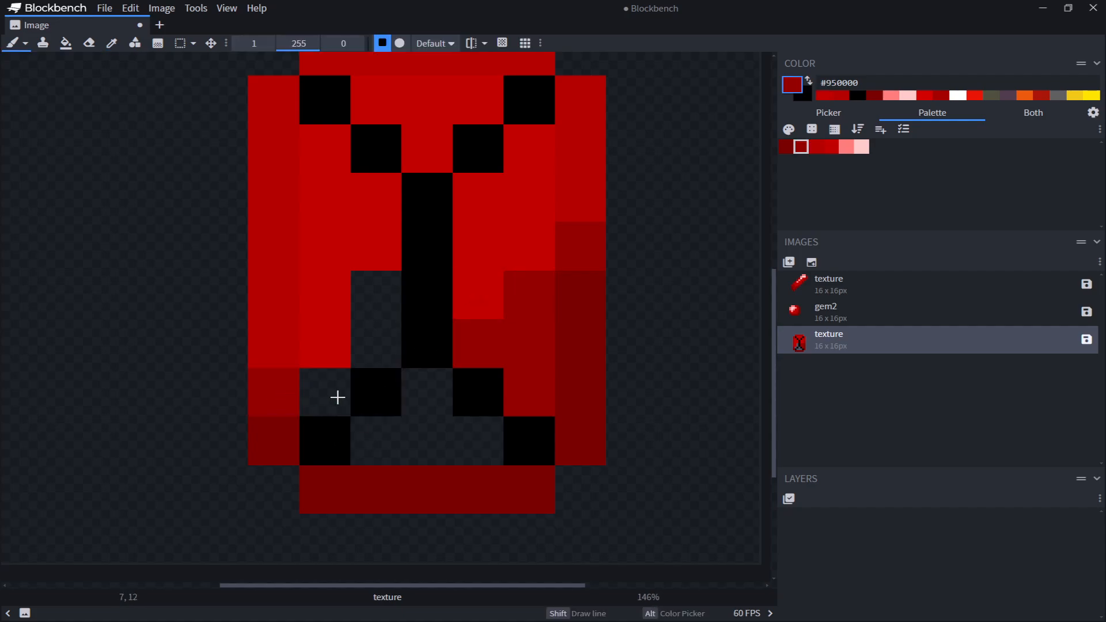
{"action": "mouse_move", "coordinate": [384, 344]}
{"action": "left_mouse_down"}
{"action": "mouse_move", "coordinate": [380, 293]}
{"action": "mouse_move", "coordinate": [377, 341]}
{"action": "left_mouse_up"}
{"action": "key", "text": "ctrl+z"}
{"action": "left_click", "coordinate": [281, 311], "text": "alt"}
{"action": "left_click", "coordinate": [322, 393]}
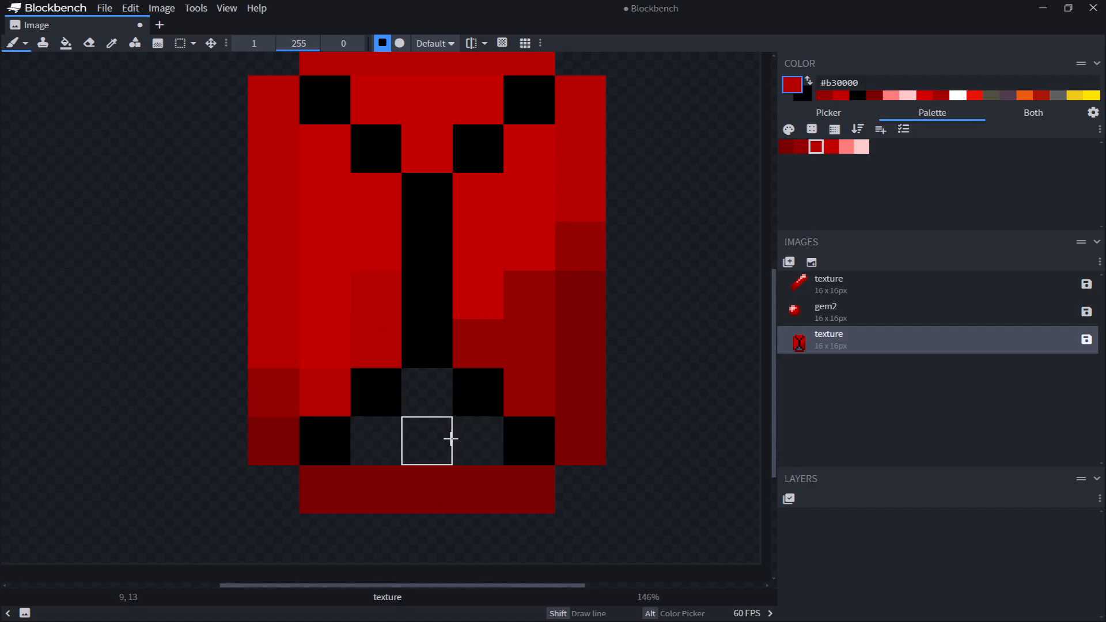
{"action": "left_click", "coordinate": [798, 148]}
{"action": "mouse_move", "coordinate": [477, 439]}
{"action": "left_mouse_down"}
{"action": "mouse_move", "coordinate": [365, 449]}
{"action": "mouse_move", "coordinate": [415, 400]}
{"action": "left_mouse_up"}
Sample #b30000 from the canvas and repaint the upper pixels of the frame's right side with it
{"action": "scroll", "coordinate": [632, 339], "scroll_direction": "up", "scroll_amount": 2}
{"action": "key", "text": "alt"}
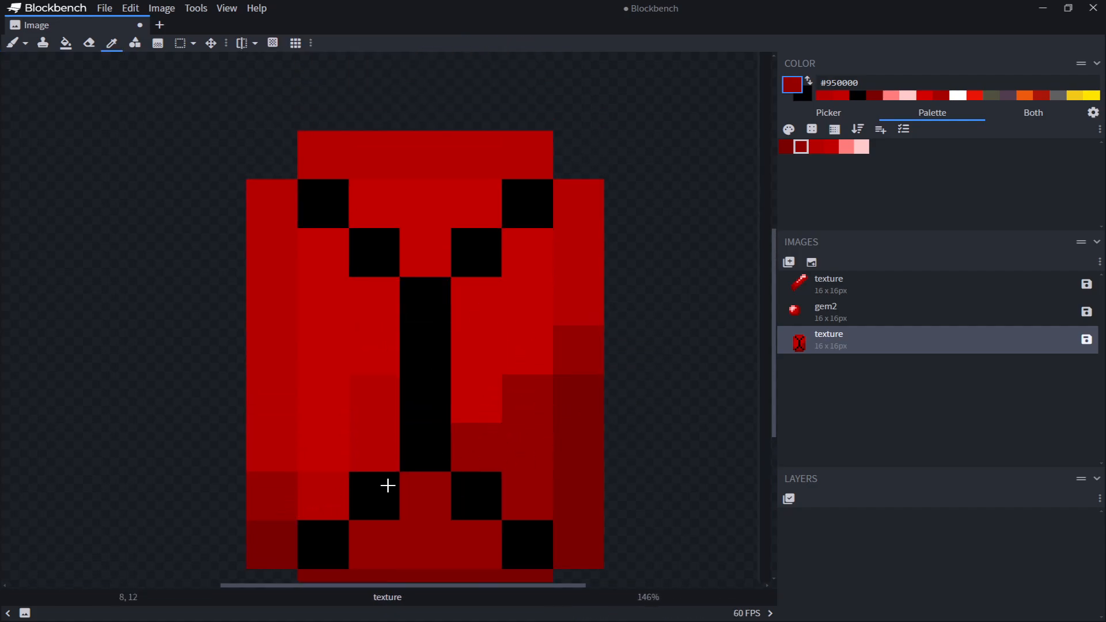
{"action": "left_click_drag", "start_coordinate": [476, 350], "coordinate": [527, 302]}
{"action": "key", "text": "ctrl+z"}
{"action": "key", "text": "alt"}
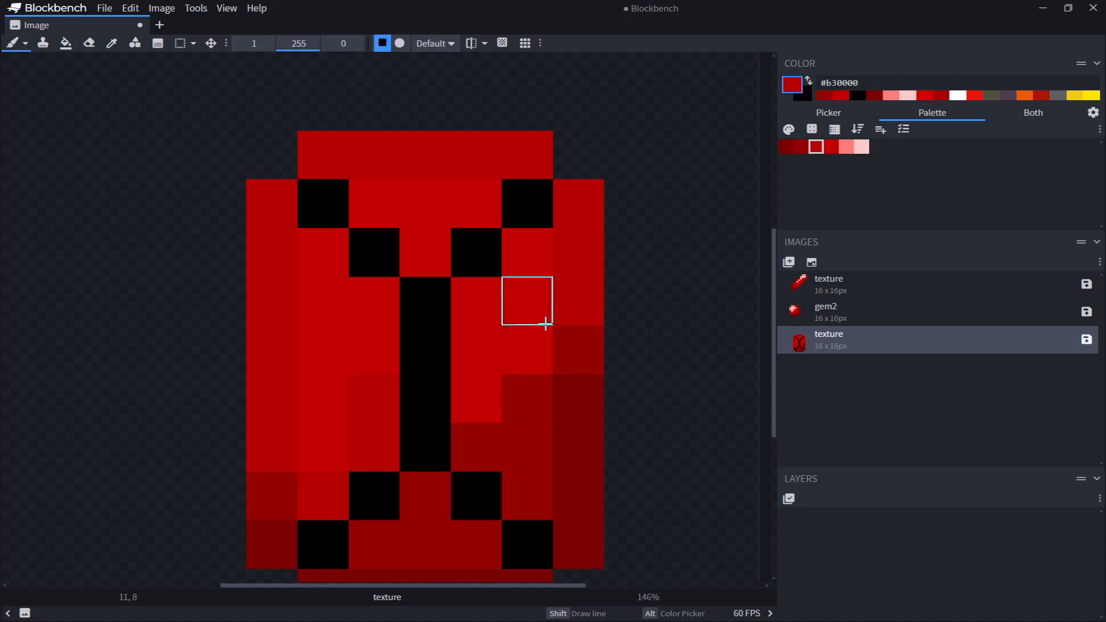
{"action": "key", "text": "alt"}
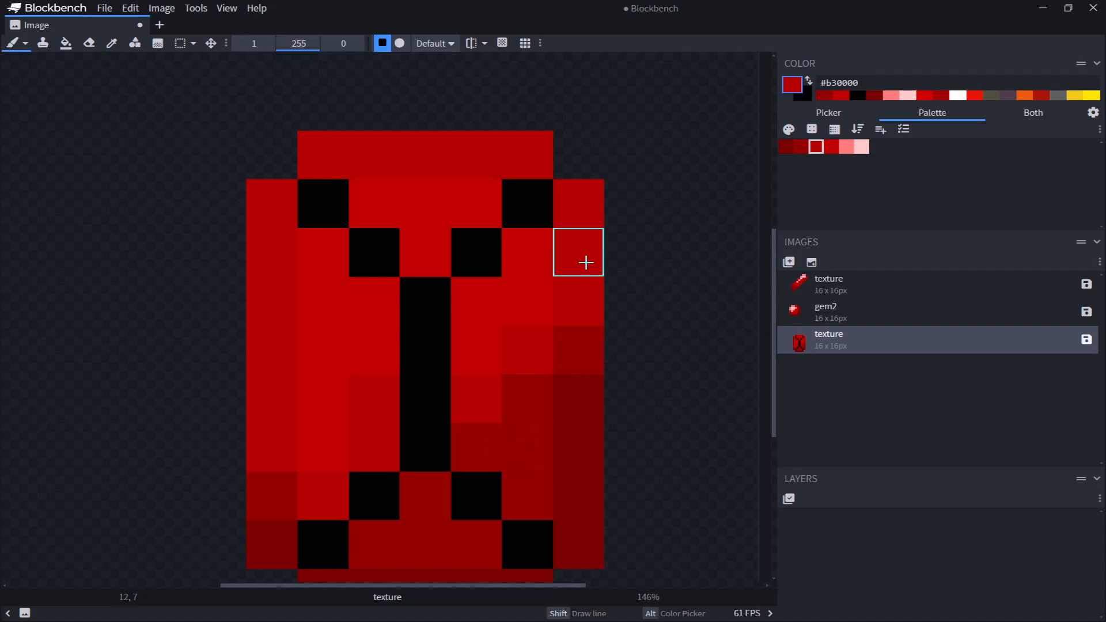
{"action": "middle_click_drag", "start_coordinate": [585, 257], "coordinate": [595, 185]}
{"action": "left_click", "coordinate": [859, 148]}
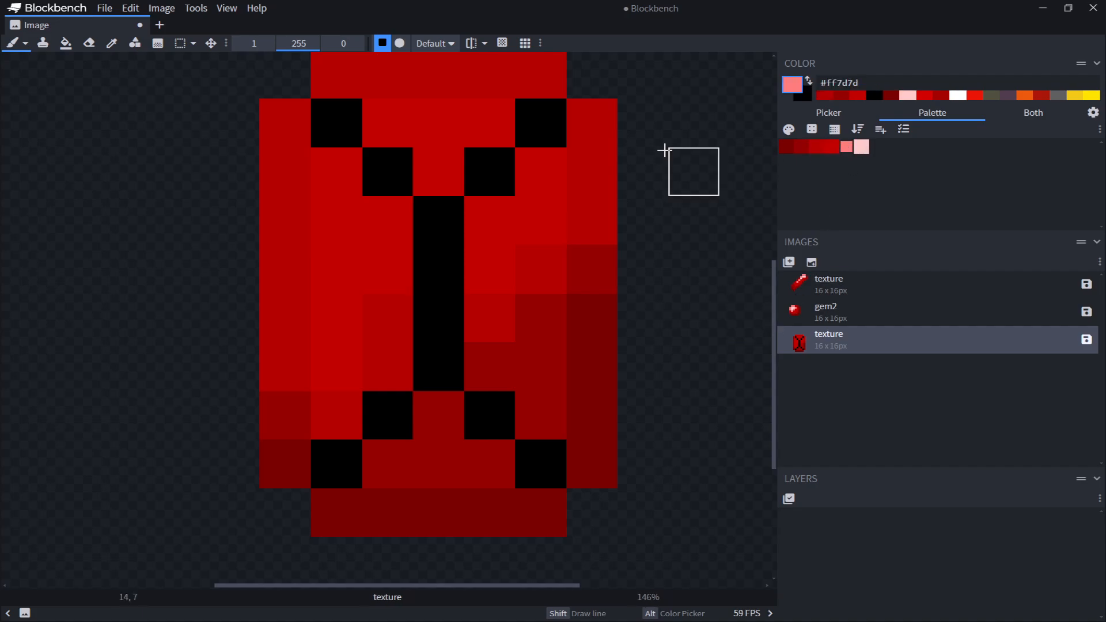
{"action": "mouse_move", "coordinate": [530, 121]}
{"action": "left_mouse_down"}
{"action": "mouse_move", "coordinate": [442, 215]}
{"action": "mouse_move", "coordinate": [437, 333]}
{"action": "mouse_move", "coordinate": [343, 467]}
{"action": "mouse_move", "coordinate": [438, 463]}
{"action": "left_mouse_up"}
{"action": "key", "text": "ctrl+z"}
{"action": "key", "text": "ctrl+z"}
{"action": "key", "text": "ctrl+z"}
{"action": "key", "text": "ctrl+z"}
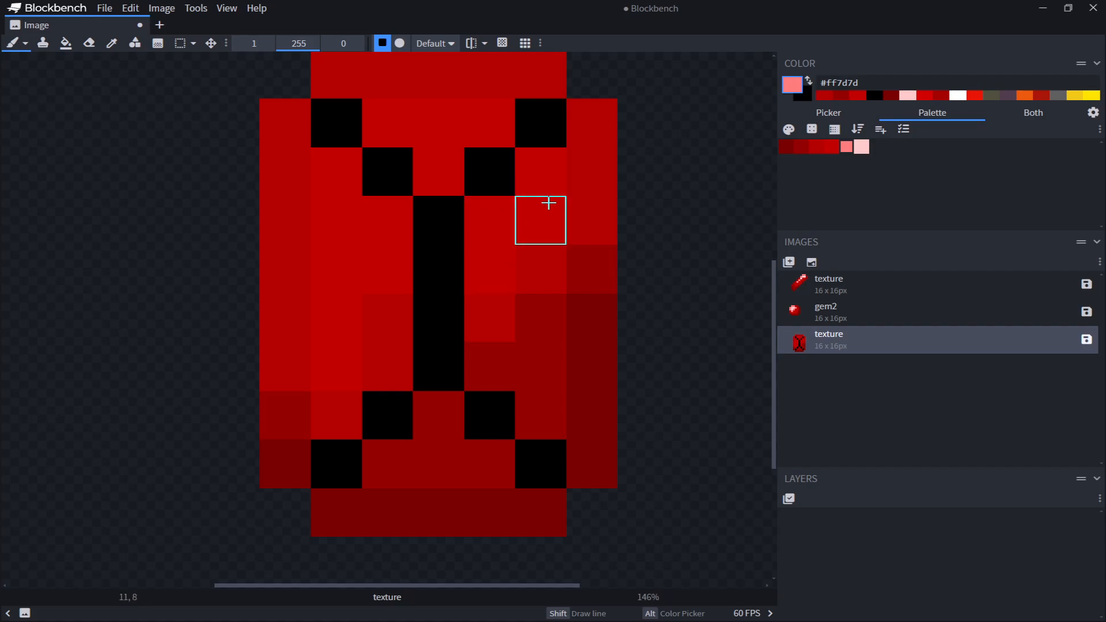
Recolor the right pixels of the lower black V with #b30000
{"action": "left_click", "coordinate": [817, 146]}
{"action": "left_click", "coordinate": [501, 420]}
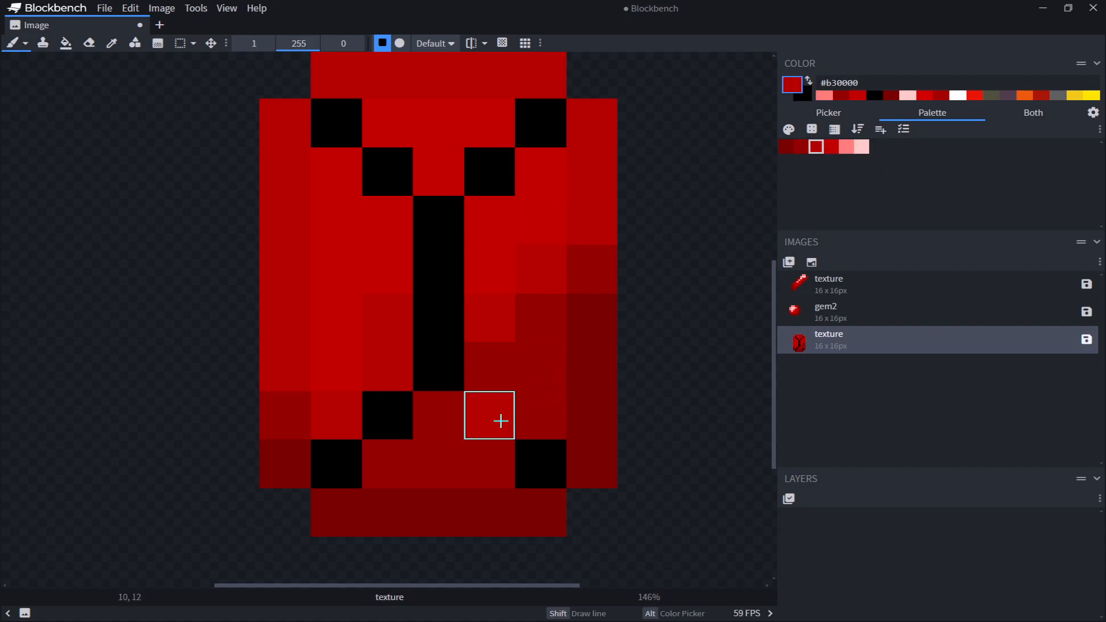
{"action": "left_click", "coordinate": [542, 463]}
{"action": "left_click_drag", "start_coordinate": [349, 457], "coordinate": [363, 427]}
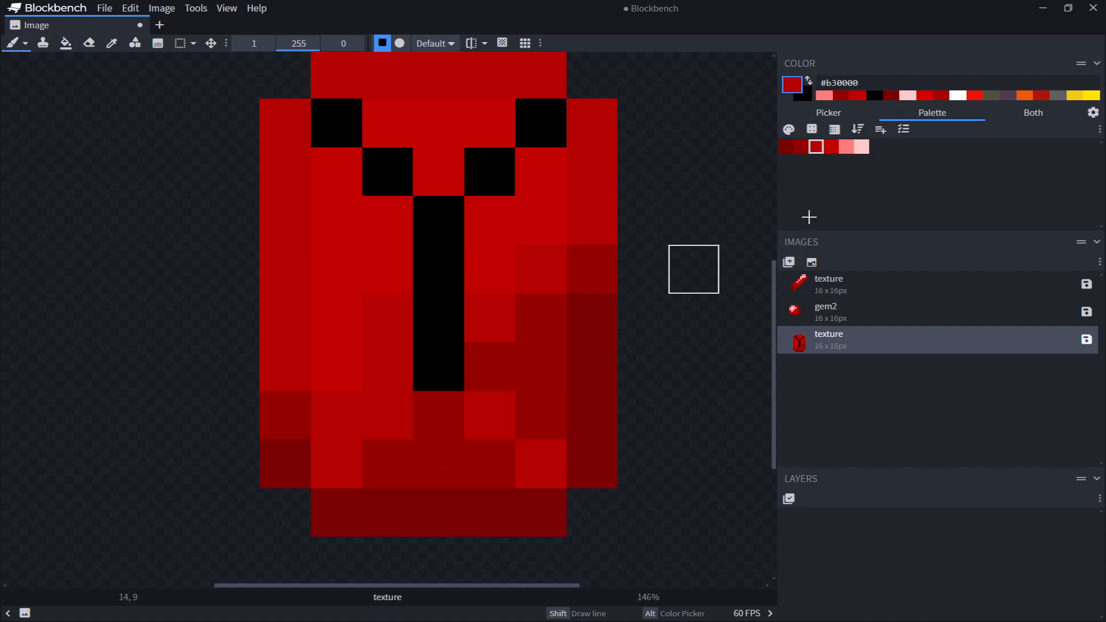
{"action": "key", "text": "ctrl+z"}
Recolor the left pixels of the lower black V with red, undoing a trial in #950000
{"action": "left_click", "coordinate": [801, 147]}
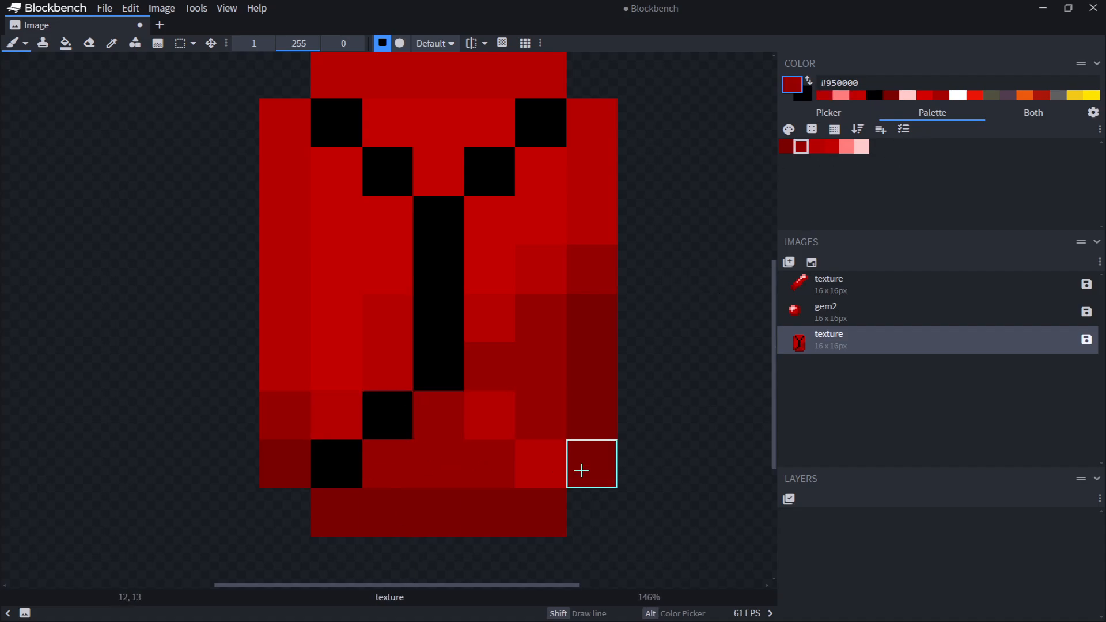
{"action": "left_click", "coordinate": [538, 461]}
{"action": "left_click", "coordinate": [499, 432]}
{"action": "key", "text": "ctrl+z"}
{"action": "key", "text": "ctrl+z"}
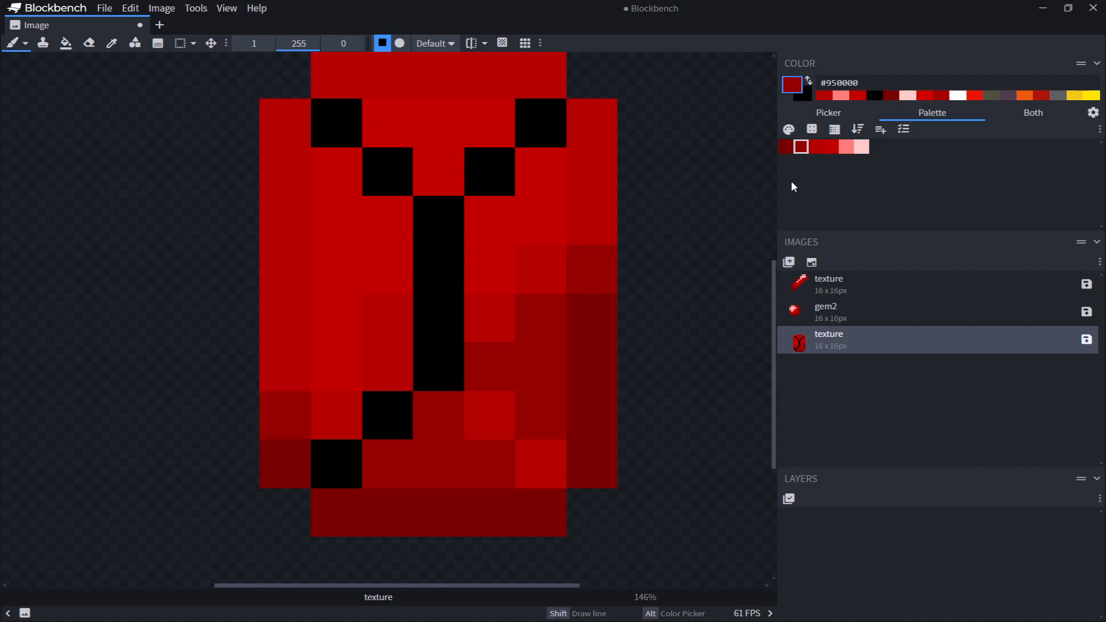
{"action": "left_click", "coordinate": [831, 147]}
{"action": "left_click", "coordinate": [391, 415]}
{"action": "left_click", "coordinate": [345, 458]}
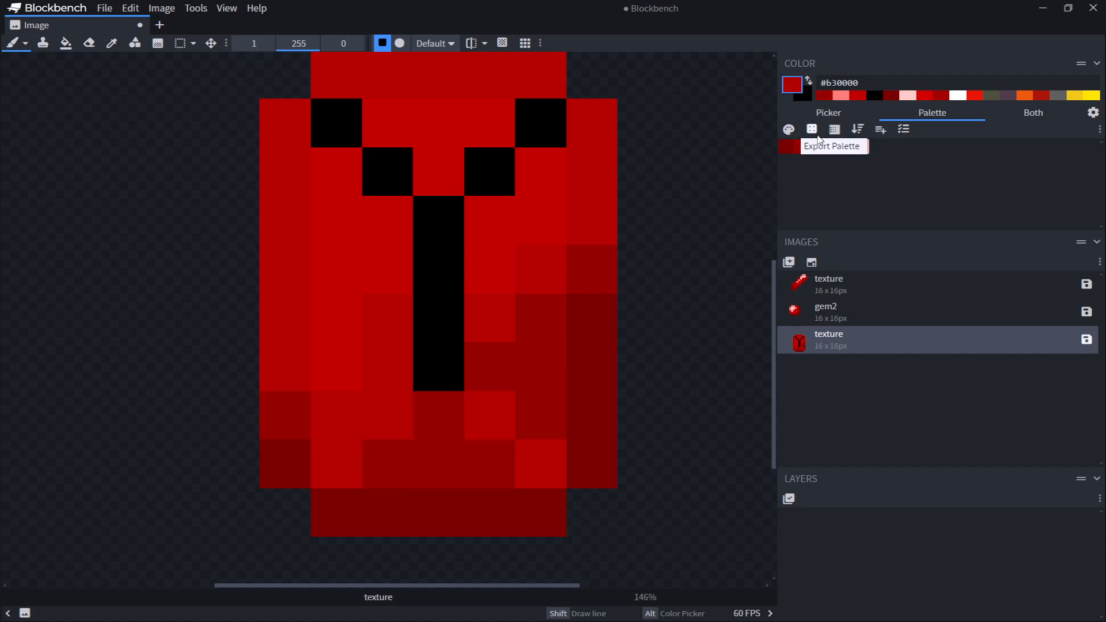
Adjust the lower-left interior pixels with #950000 and #b30000 shades
{"action": "left_click", "coordinate": [787, 147]}
{"action": "left_click", "coordinate": [336, 464]}
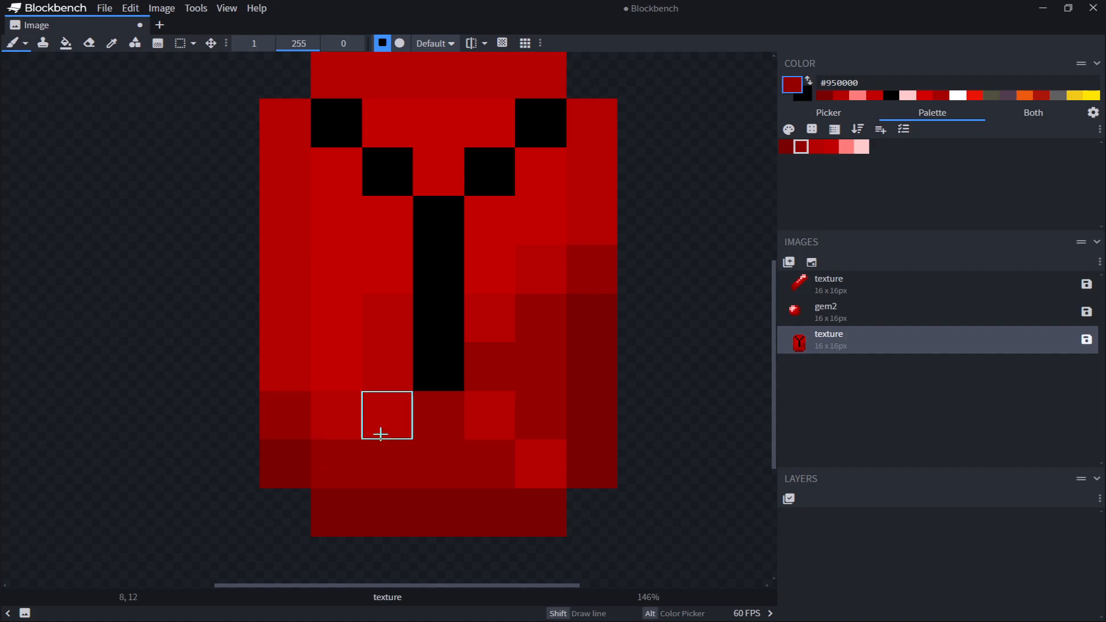
{"action": "left_click", "coordinate": [381, 433]}
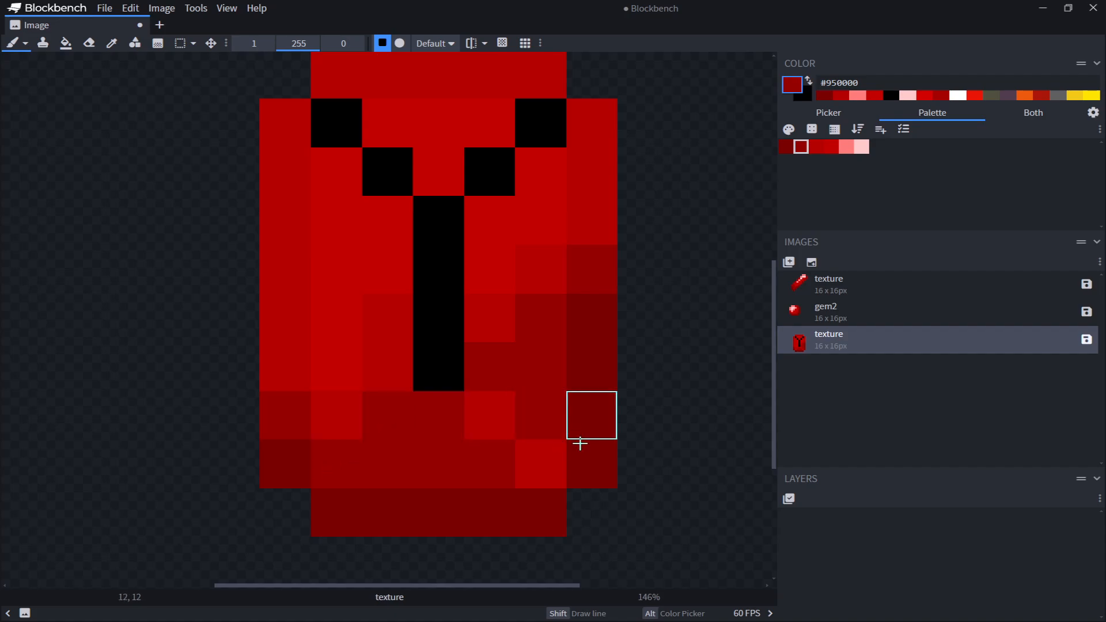
{"action": "left_click", "coordinate": [831, 147]}
{"action": "left_click", "coordinate": [326, 457]}
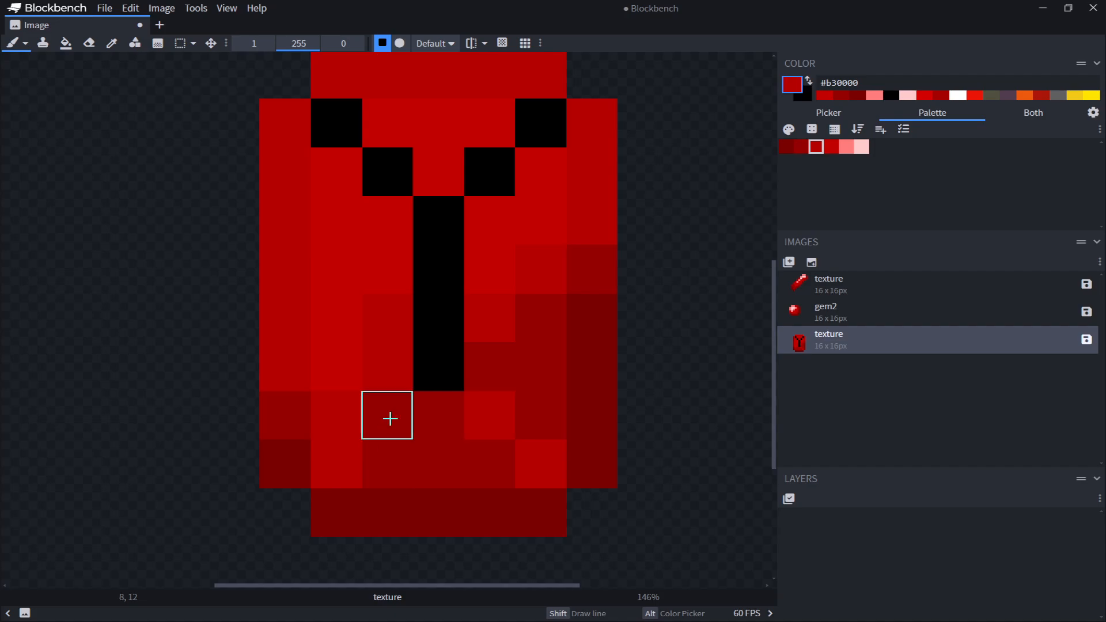
{"action": "left_click", "coordinate": [390, 419]}
{"action": "key", "text": "c"}
{"action": "left_click", "coordinate": [286, 412]}
{"action": "key", "text": "b"}
{"action": "left_click", "coordinate": [351, 456]}
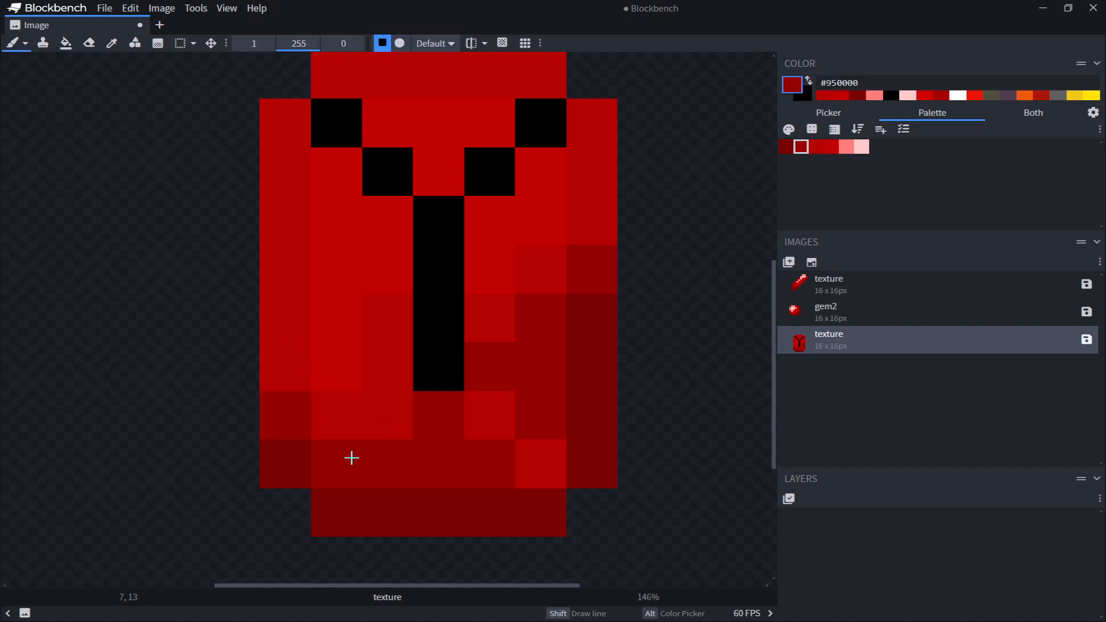
Paint over the lower part of the black bar and nearby pixels with #c20000
{"action": "left_click", "coordinate": [349, 378], "text": "alt"}
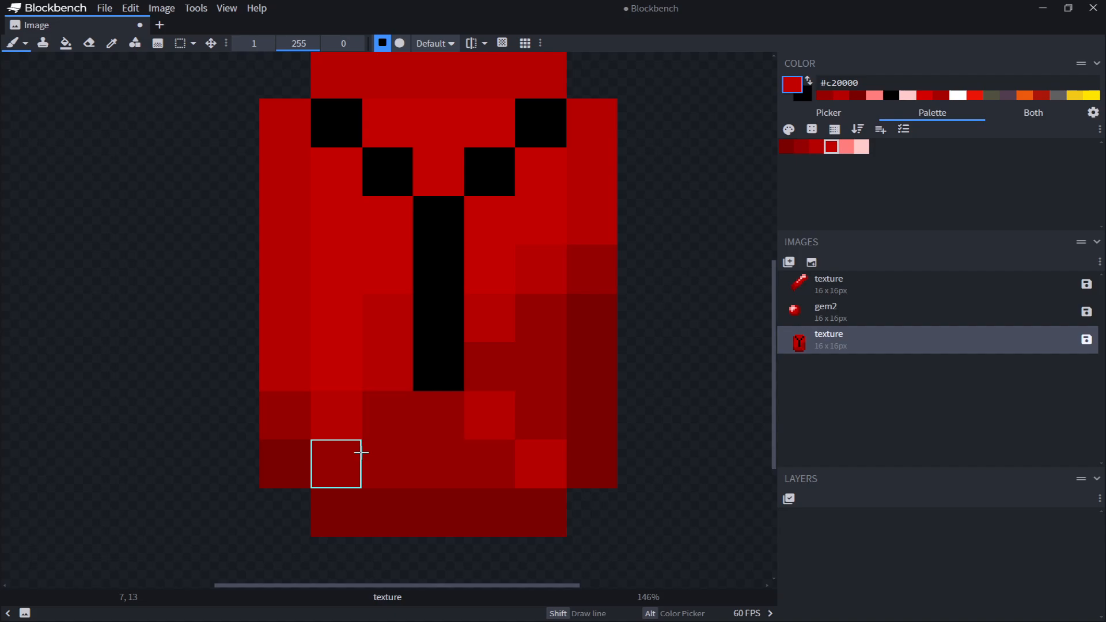
{"action": "left_click", "coordinate": [347, 468]}
{"action": "left_click", "coordinate": [388, 414]}
{"action": "middle_click_drag", "start_coordinate": [496, 375], "coordinate": [487, 471]}
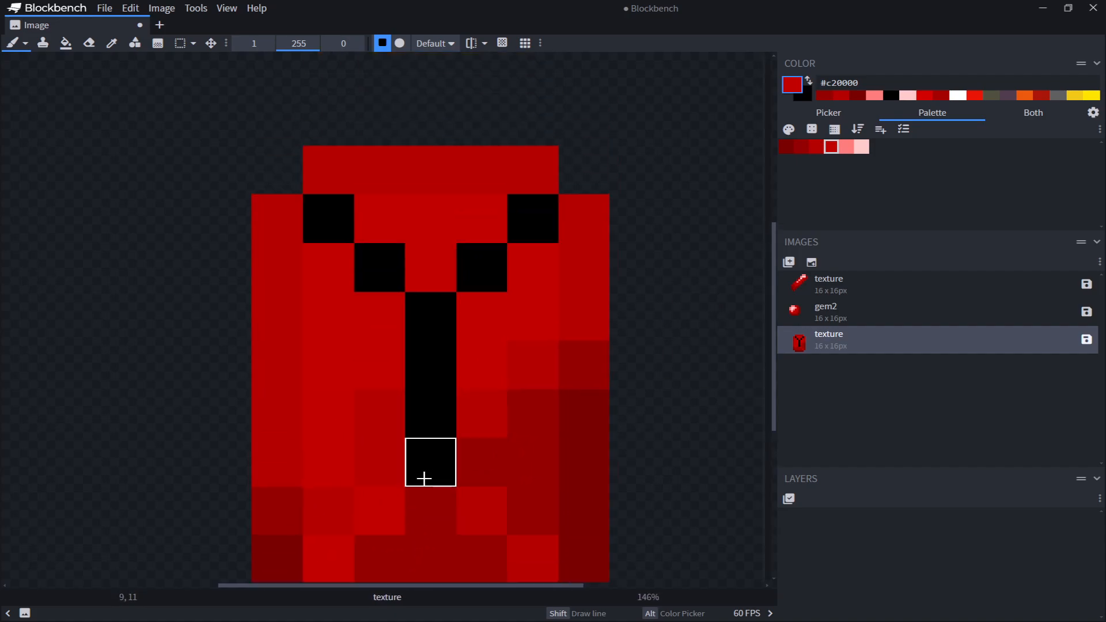
{"action": "left_click_drag", "start_coordinate": [424, 476], "coordinate": [432, 403]}
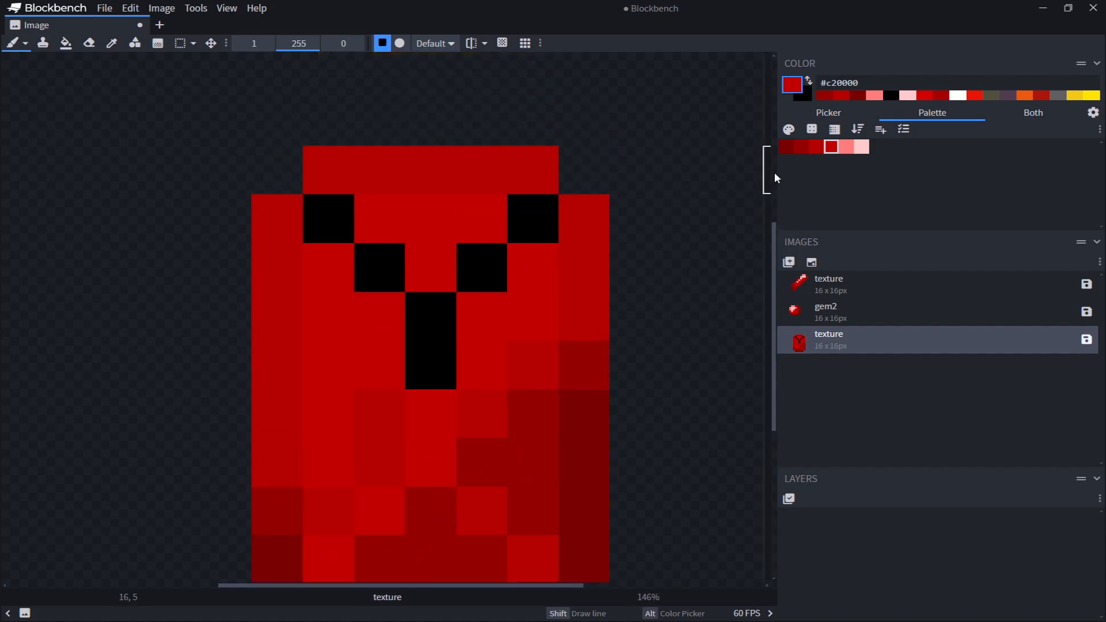
Repaint the upper black V and the remaining bar in #ff7d7d as a highlight
{"action": "left_click", "coordinate": [846, 147]}
{"action": "left_click_drag", "start_coordinate": [428, 375], "coordinate": [345, 234]}
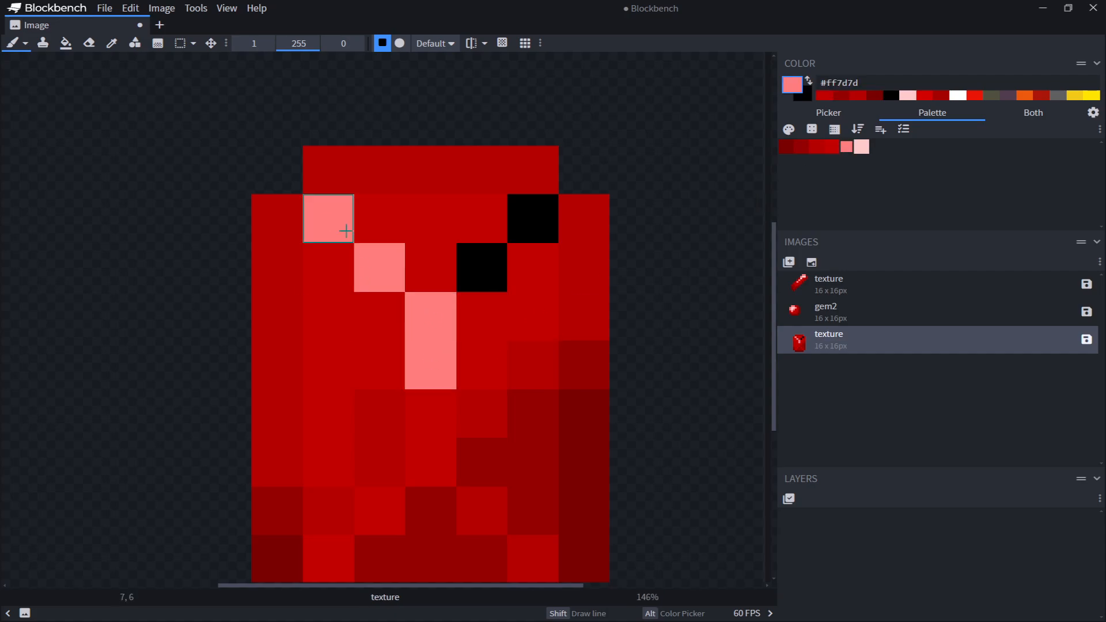
{"action": "left_click", "coordinate": [502, 266]}
{"action": "left_click", "coordinate": [523, 228]}
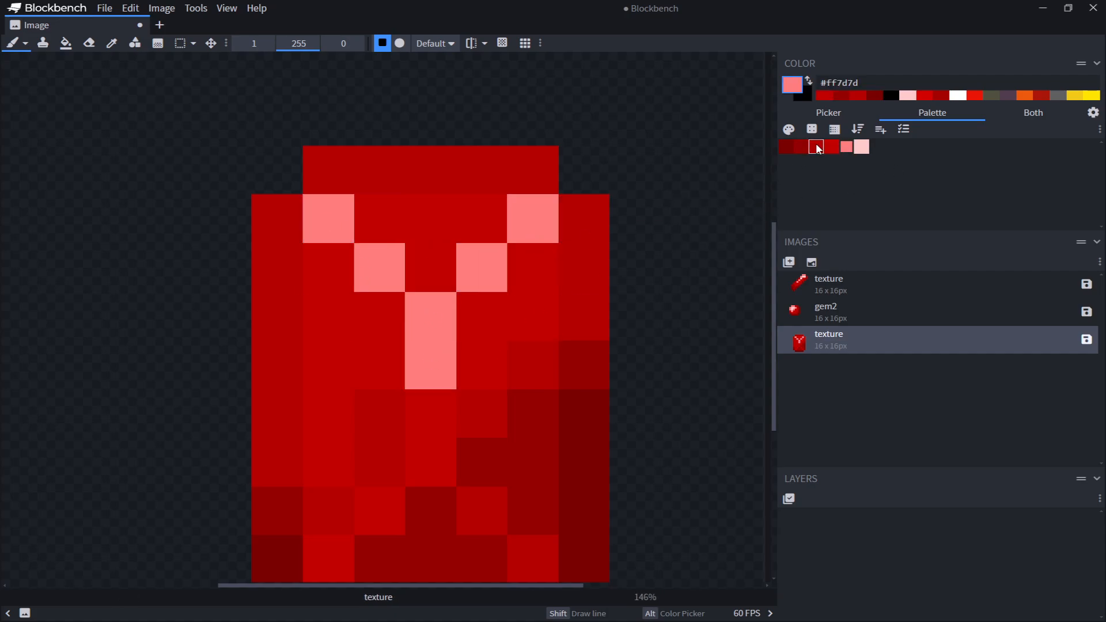
Add #ffcaca highlight pixels along the gem's top edge and upper-left side
{"action": "left_click", "coordinate": [831, 147]}
{"action": "scroll", "coordinate": [435, 424], "scroll_direction": "down", "scroll_amount": 2}
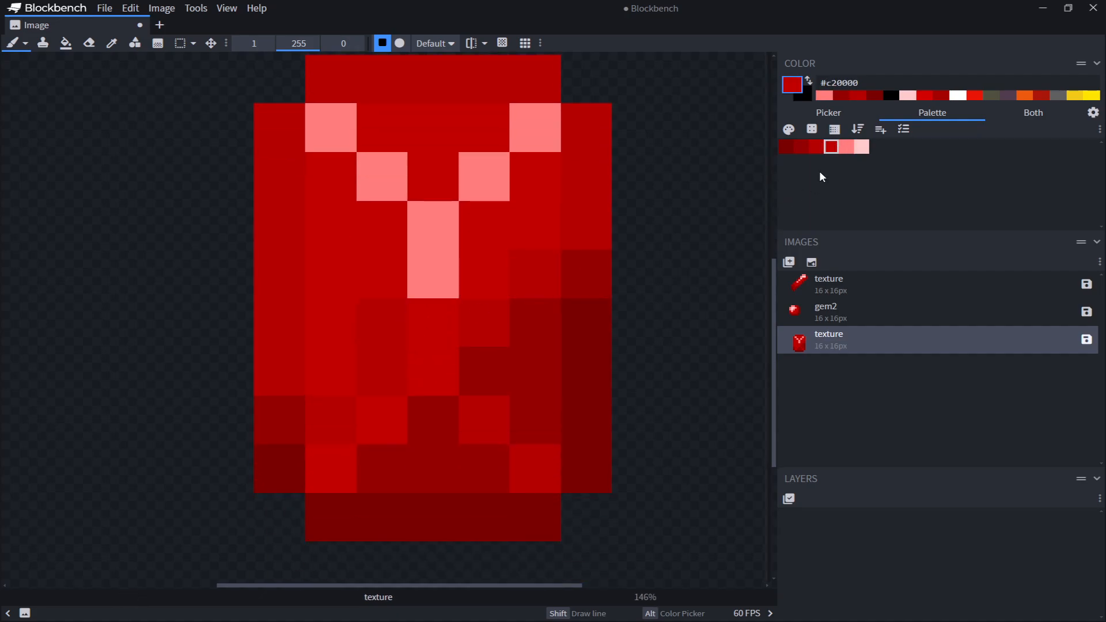
{"action": "left_click", "coordinate": [861, 146]}
{"action": "left_click", "coordinate": [393, 136]}
{"action": "left_click", "coordinate": [441, 131]}
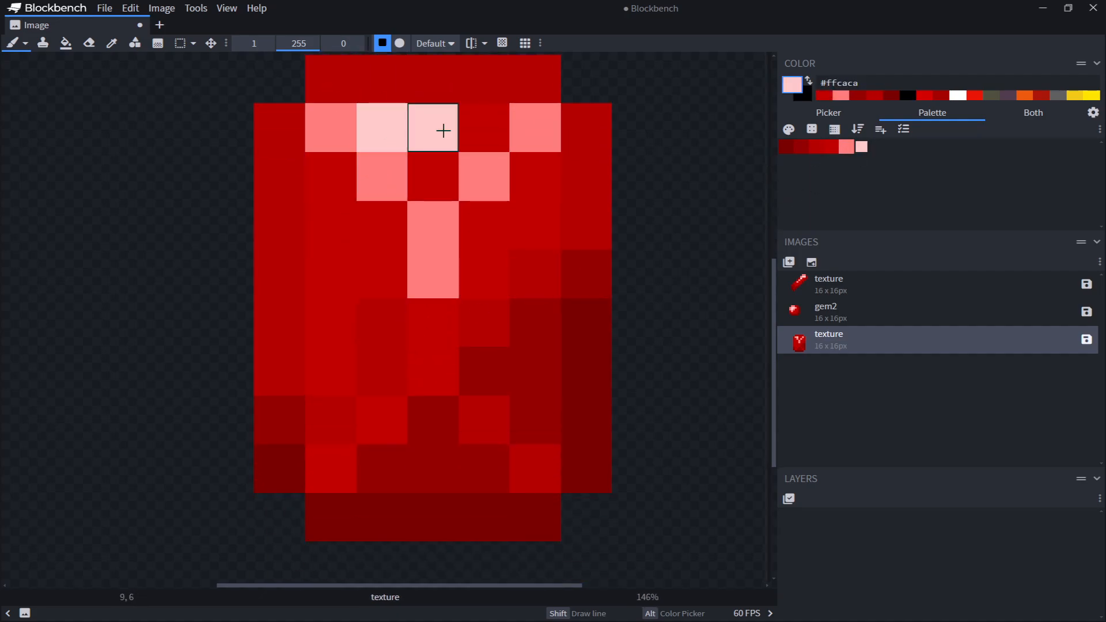
{"action": "left_click_drag", "start_coordinate": [324, 183], "coordinate": [326, 220]}
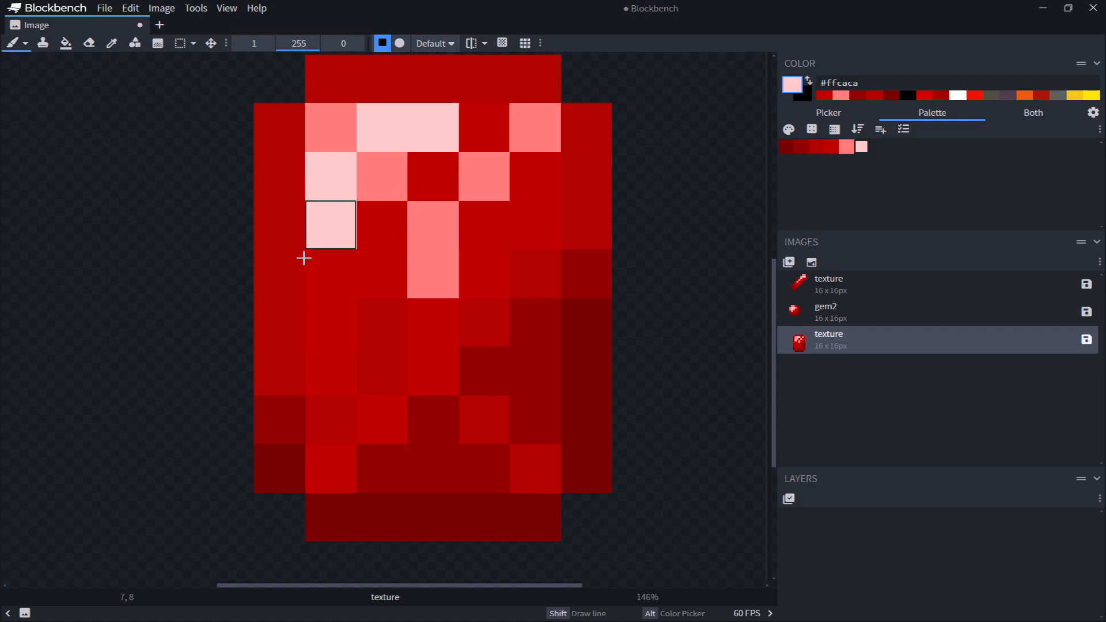
{"action": "middle_click_drag", "start_coordinate": [318, 229], "coordinate": [320, 314]}
{"action": "middle_click_drag", "start_coordinate": [543, 358], "coordinate": [585, 307]}
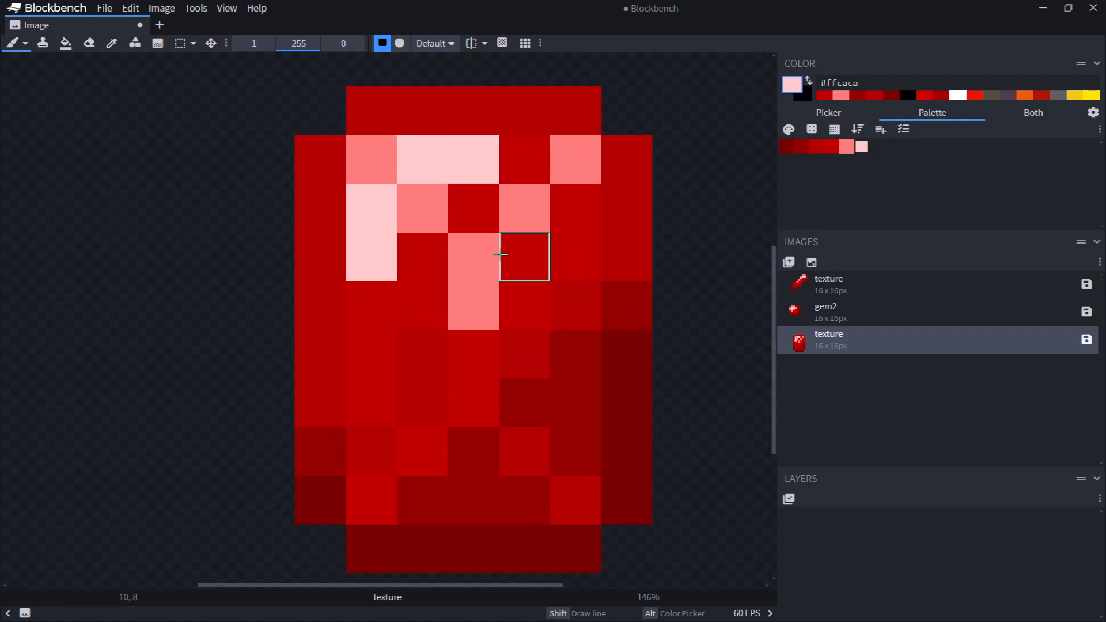
{"action": "left_click_drag", "start_coordinate": [388, 166], "coordinate": [444, 230]}
Undo the last three highlight strokes and paint #ffcaca pixels in the top-left corner instead
{"action": "key", "text": "ctrl+z"}
{"action": "key", "text": "ctrl+z"}
{"action": "key", "text": "ctrl+z"}
{"action": "key", "text": "ctrl+z"}
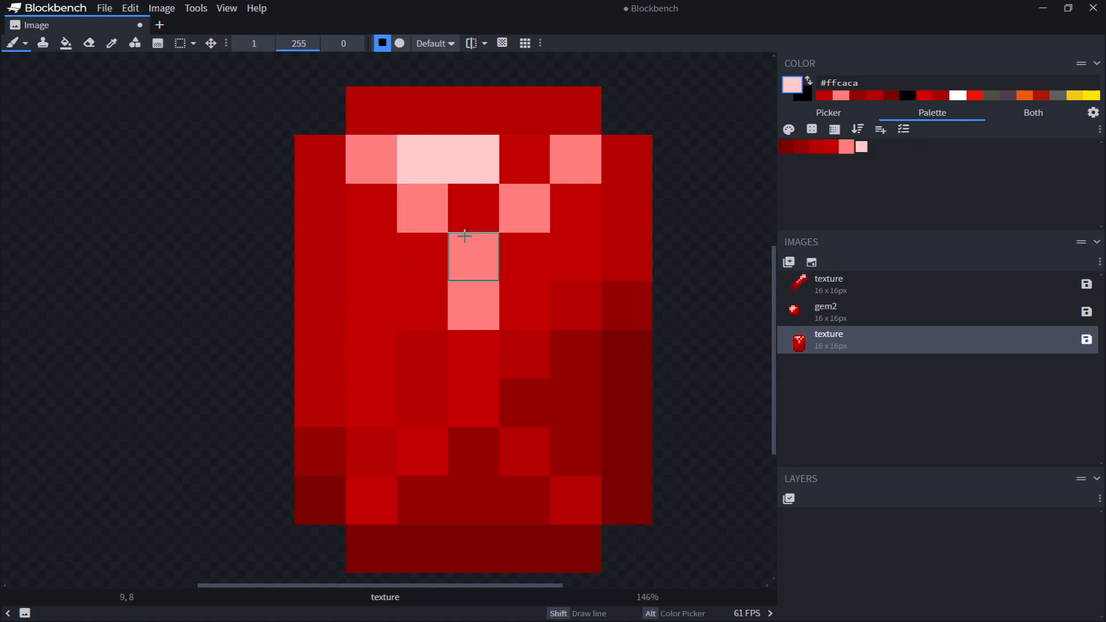
{"action": "left_click", "coordinate": [369, 156]}
{"action": "left_click", "coordinate": [371, 205]}
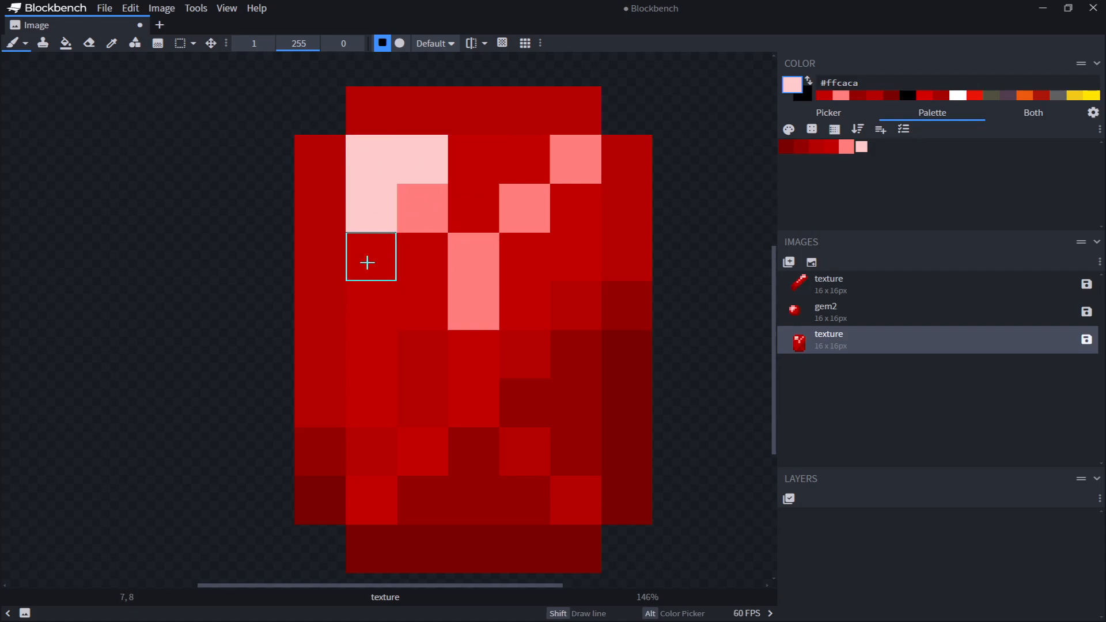
Add a #ffcaca pixel below the top-left highlight and undo the extra highlight stroke that followed
{"action": "left_click", "coordinate": [367, 262]}
{"action": "left_click_drag", "start_coordinate": [469, 168], "coordinate": [410, 232]}
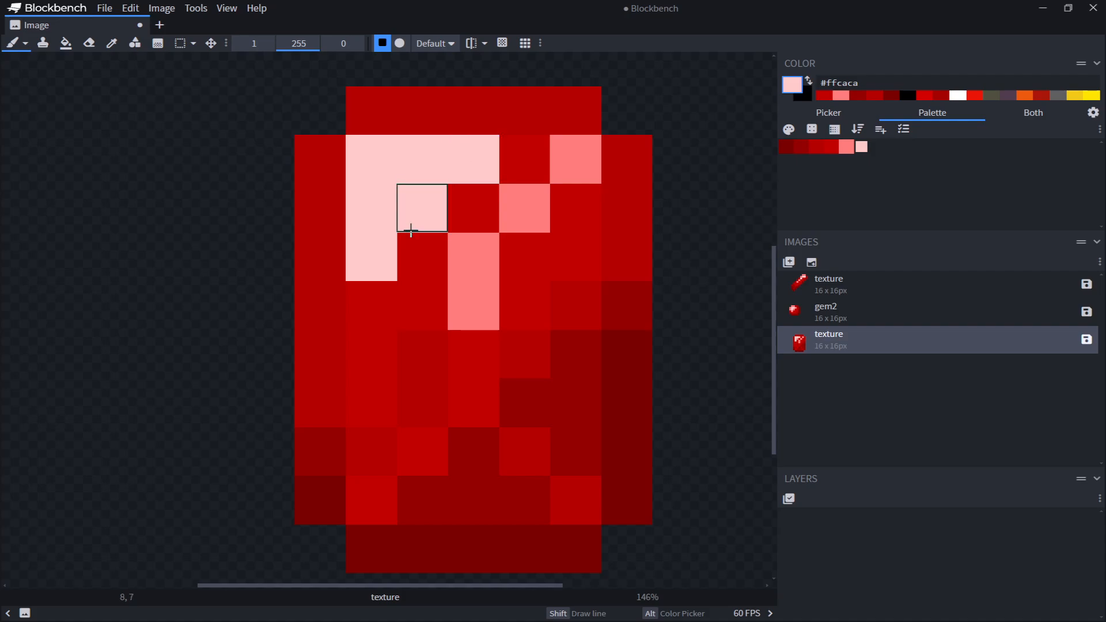
{"action": "key", "text": "ctrl+z"}
{"action": "scroll", "coordinate": [620, 309], "scroll_direction": "down", "scroll_amount": 3}
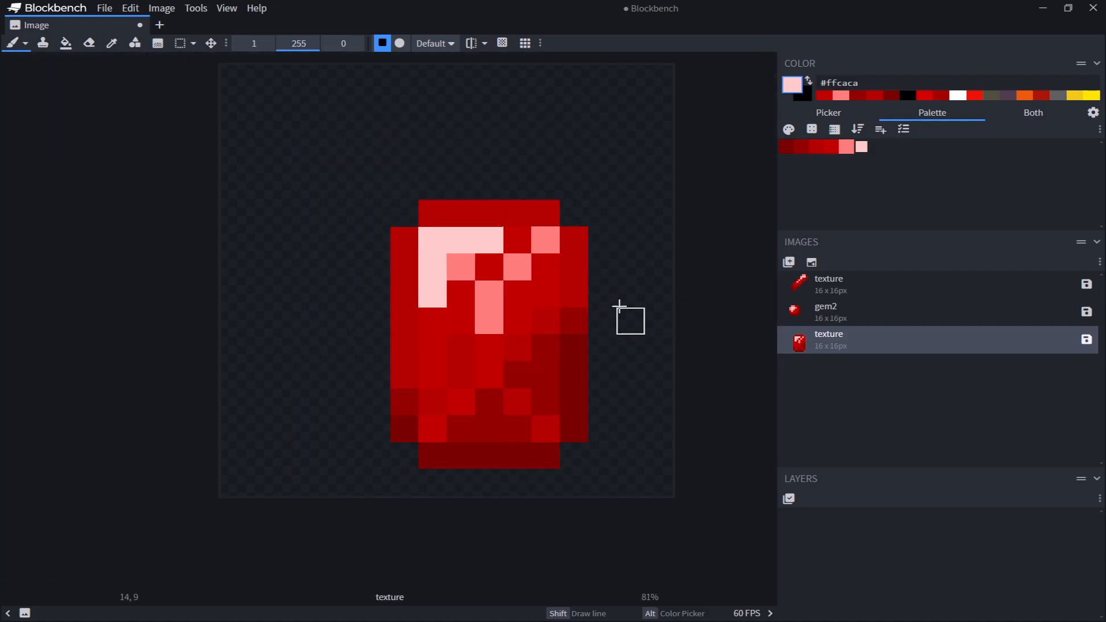
{"action": "scroll", "coordinate": [516, 292], "scroll_direction": "up", "scroll_amount": 4}
Repaint all the #ff7d7d diagonal highlight pixels with the darker palette reds such as #b30000
{"action": "left_click", "coordinate": [538, 373], "text": "alt"}
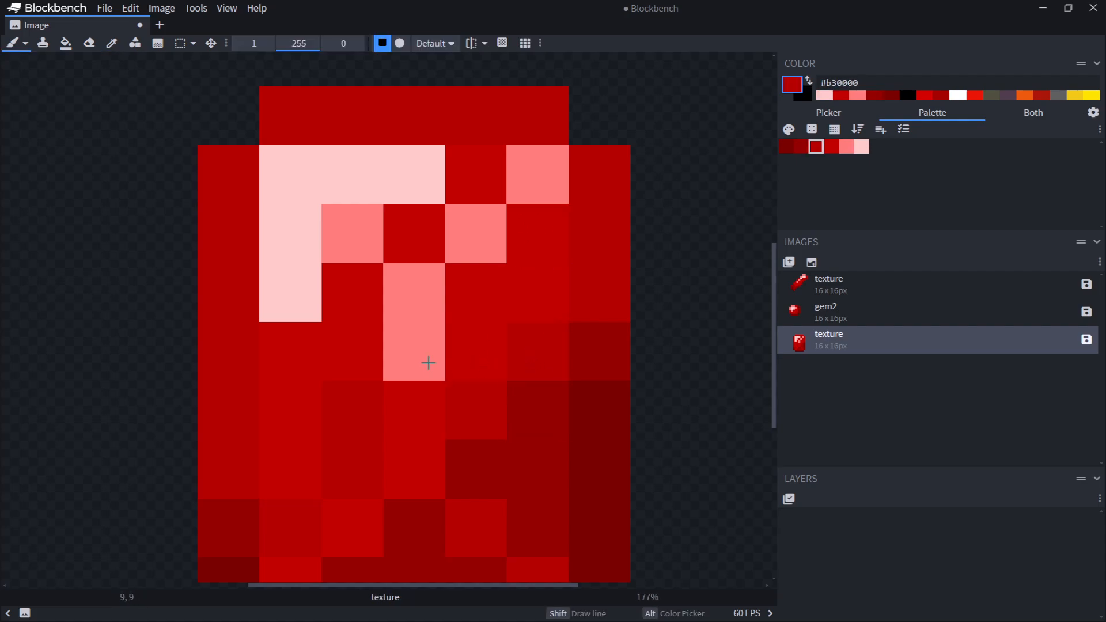
{"action": "mouse_move", "coordinate": [430, 363]}
{"action": "left_mouse_down"}
{"action": "mouse_move", "coordinate": [457, 249]}
{"action": "mouse_move", "coordinate": [490, 220]}
{"action": "left_mouse_up"}
{"action": "left_click", "coordinate": [520, 170]}
{"action": "left_click", "coordinate": [358, 249], "text": "alt"}
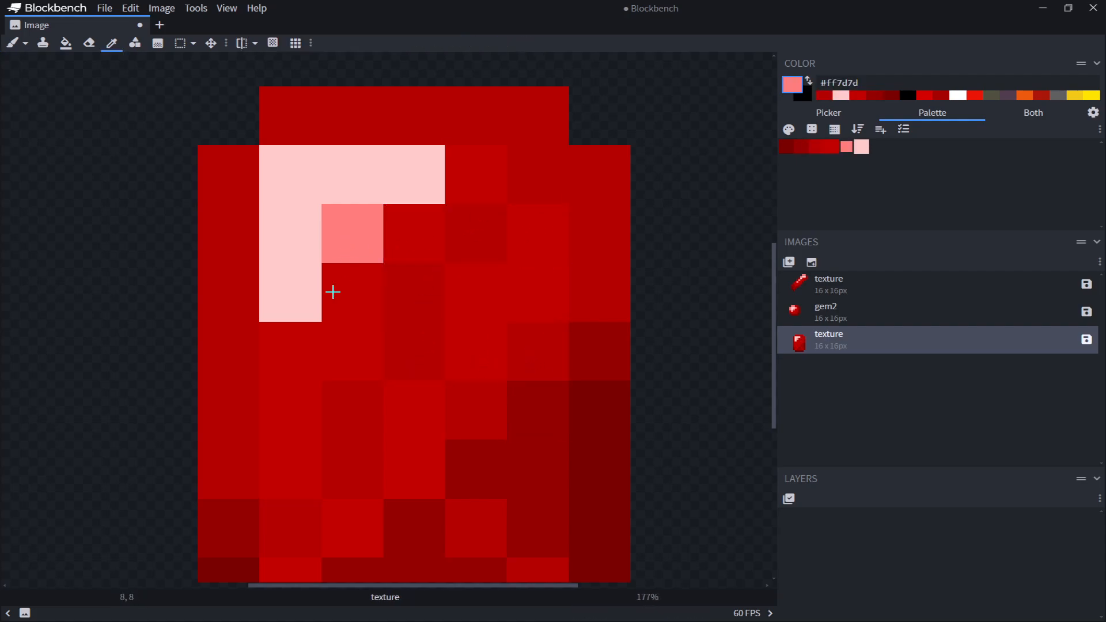
{"action": "left_click", "coordinate": [412, 281], "text": "alt"}
{"action": "left_click", "coordinate": [356, 247]}
Paint the inner-corner pixel of the top-left highlight with #ffcaca
{"action": "left_click", "coordinate": [284, 277], "text": "alt"}
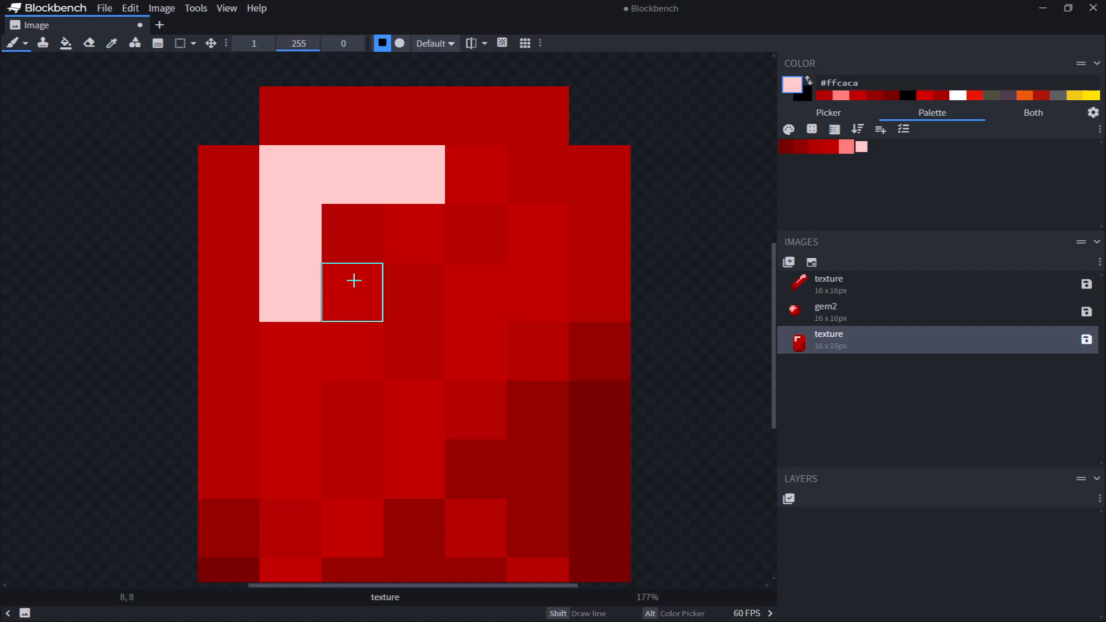
{"action": "left_click", "coordinate": [353, 279]}
{"action": "left_click", "coordinate": [301, 343]}
{"action": "middle_click_drag", "start_coordinate": [415, 318], "coordinate": [420, 175]}
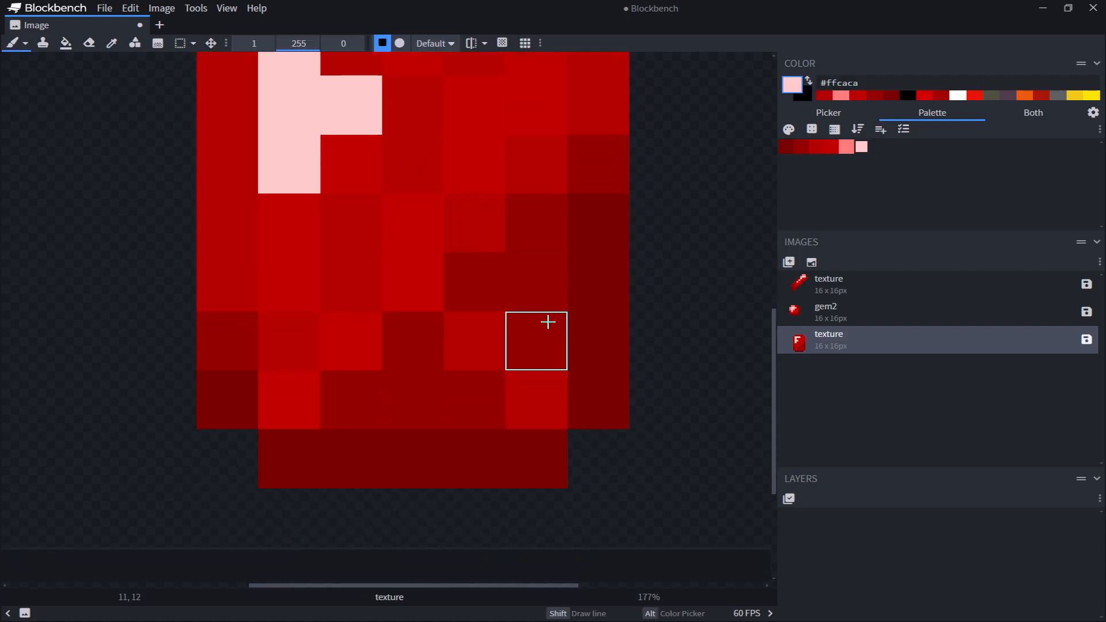
Paint two lower gem pixels with #950000 and undo both strokes
{"action": "left_click", "coordinate": [358, 274], "text": "alt"}
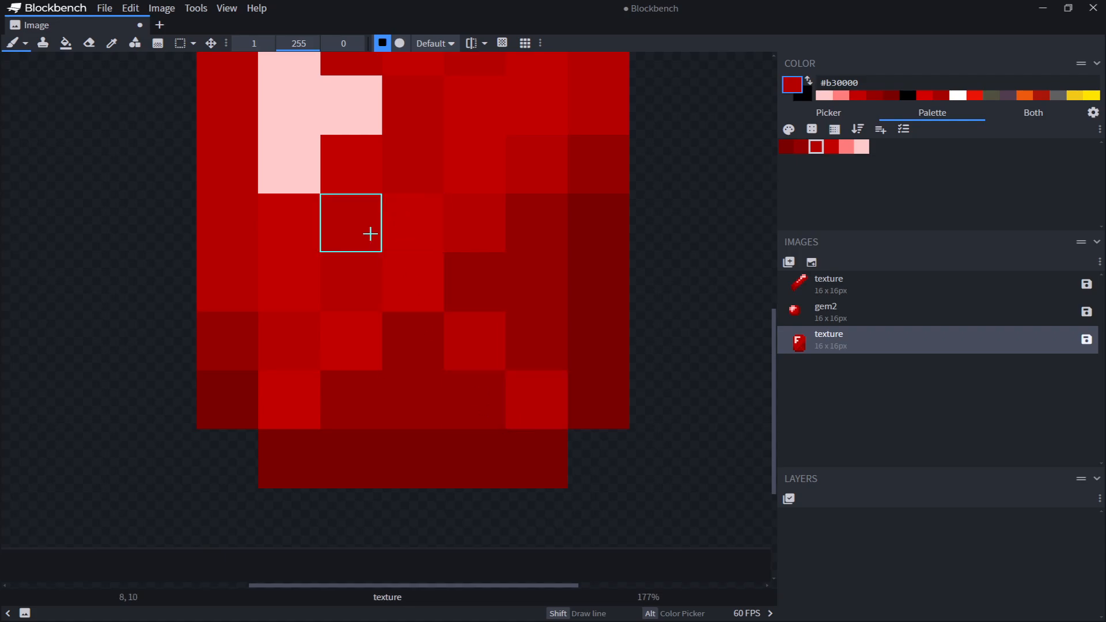
{"action": "left_click", "coordinate": [217, 330], "text": "alt"}
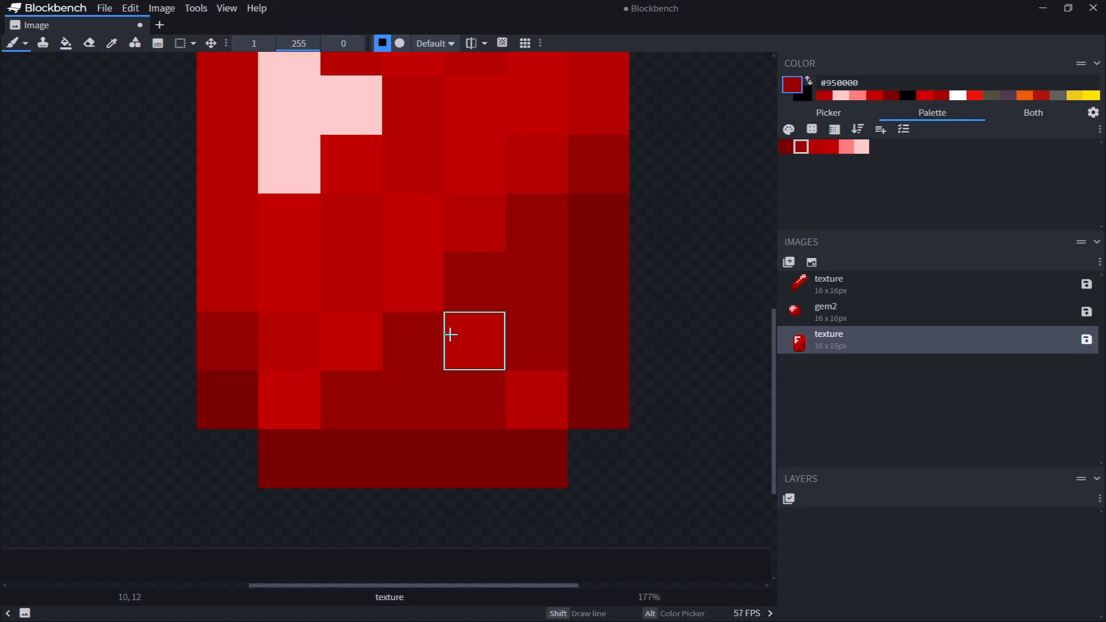
{"action": "left_click", "coordinate": [468, 340]}
{"action": "left_click", "coordinate": [531, 392]}
{"action": "key", "text": "ctrl+z"}
{"action": "key", "text": "ctrl+z"}
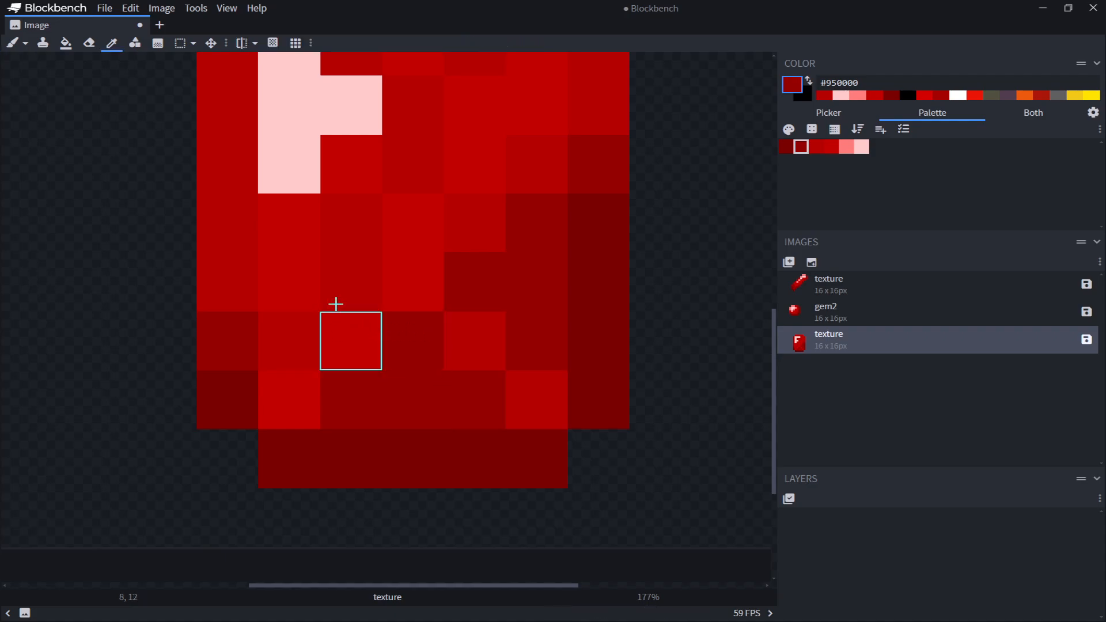
Repaint the highlight's middle arm and lowest stem pixel with #c20000, leaving an L-shaped #ffcaca highlight
{"action": "left_click", "coordinate": [333, 306], "text": "alt"}
{"action": "scroll", "coordinate": [504, 496], "scroll_direction": "down", "scroll_amount": 2}
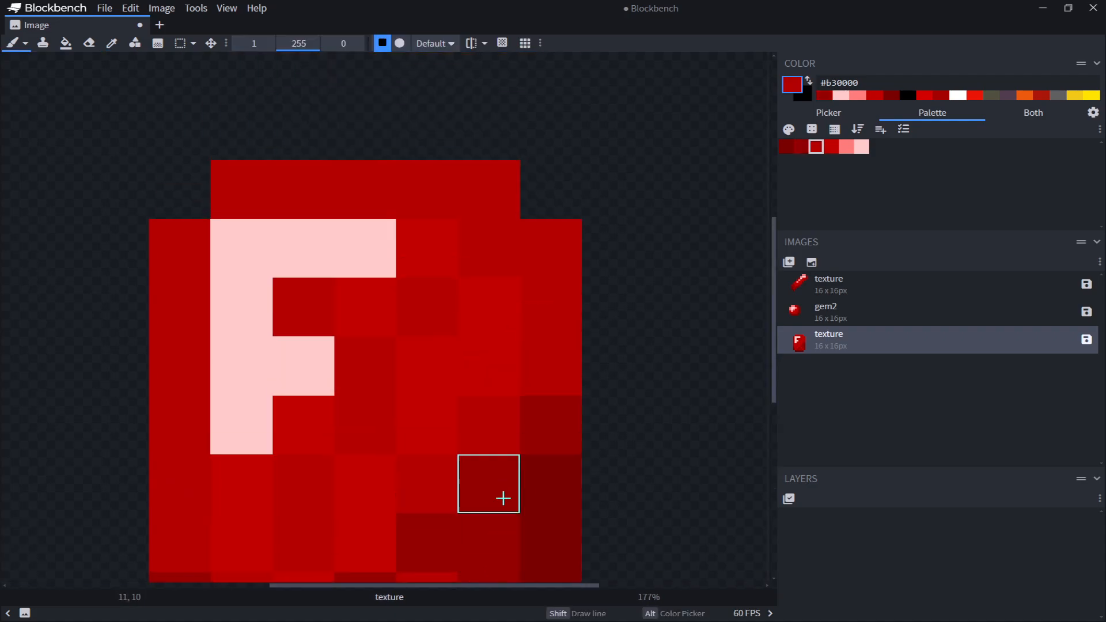
{"action": "left_click", "coordinate": [351, 464], "text": "alt"}
{"action": "left_click_drag", "start_coordinate": [368, 425], "coordinate": [398, 462]}
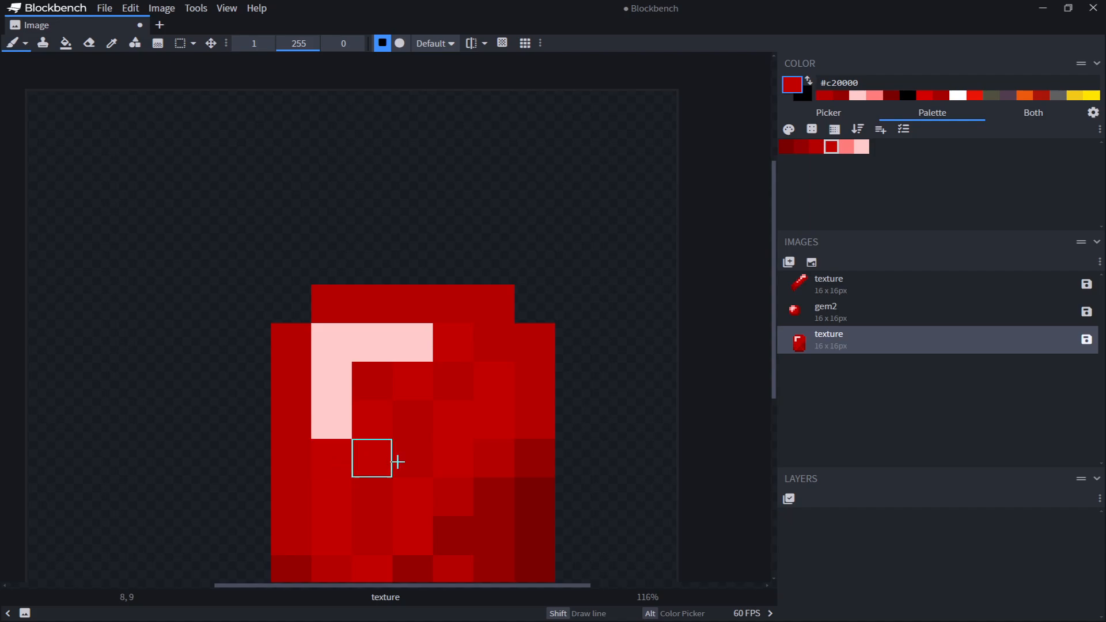
{"action": "left_click", "coordinate": [332, 420]}
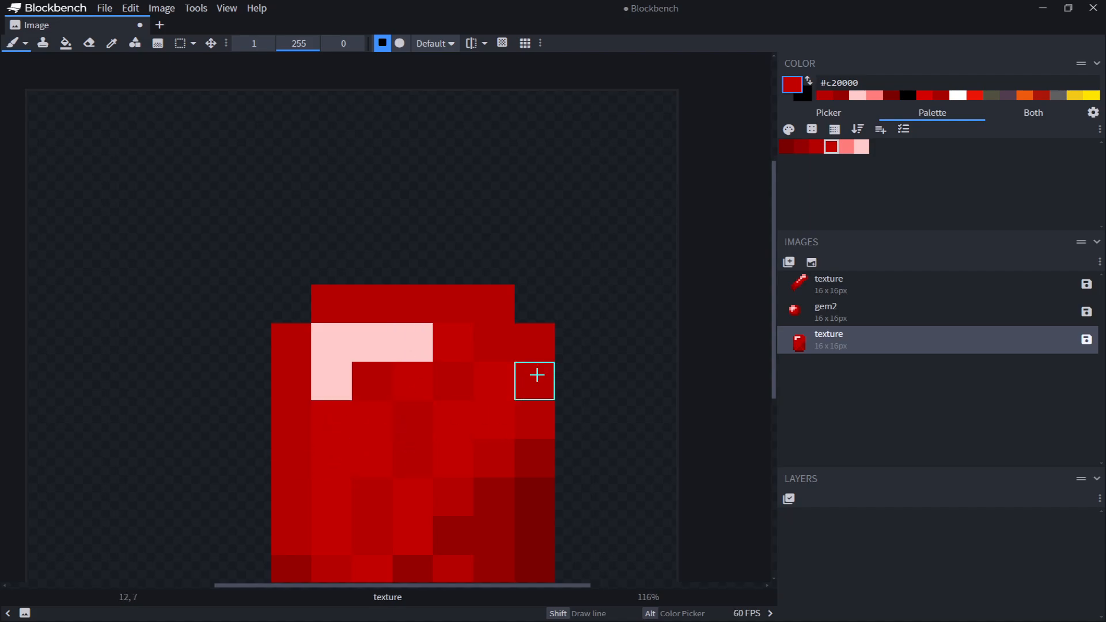
Create a new 16x16 texture named texture
{"action": "scroll", "coordinate": [565, 291], "scroll_direction": "down", "scroll_amount": 2}
{"action": "scroll", "coordinate": [579, 280], "scroll_direction": "up", "scroll_amount": 1}
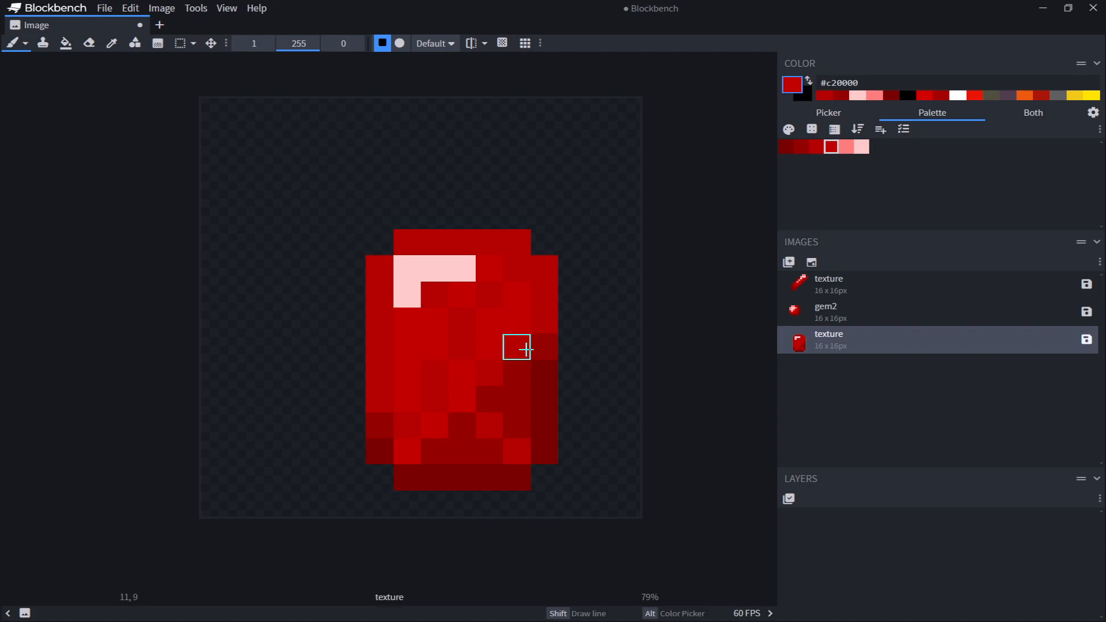
{"action": "scroll", "coordinate": [501, 390], "scroll_direction": "up", "scroll_amount": 1}
{"action": "scroll", "coordinate": [470, 392], "scroll_direction": "up", "scroll_amount": 1}
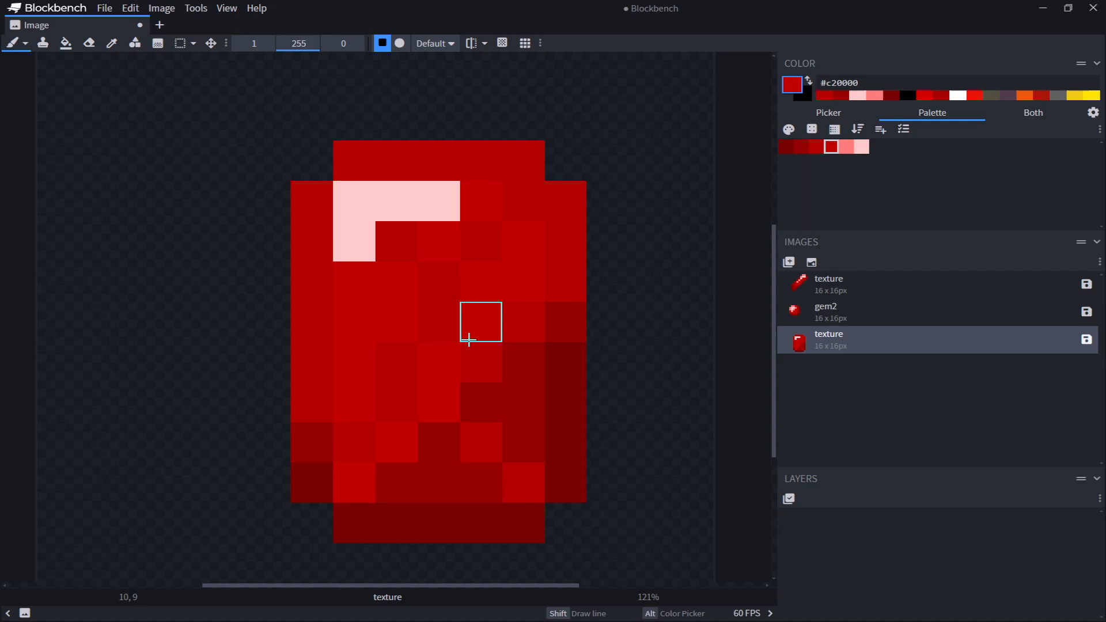
{"action": "left_click", "coordinate": [875, 320]}
{"action": "left_click", "coordinate": [828, 280]}
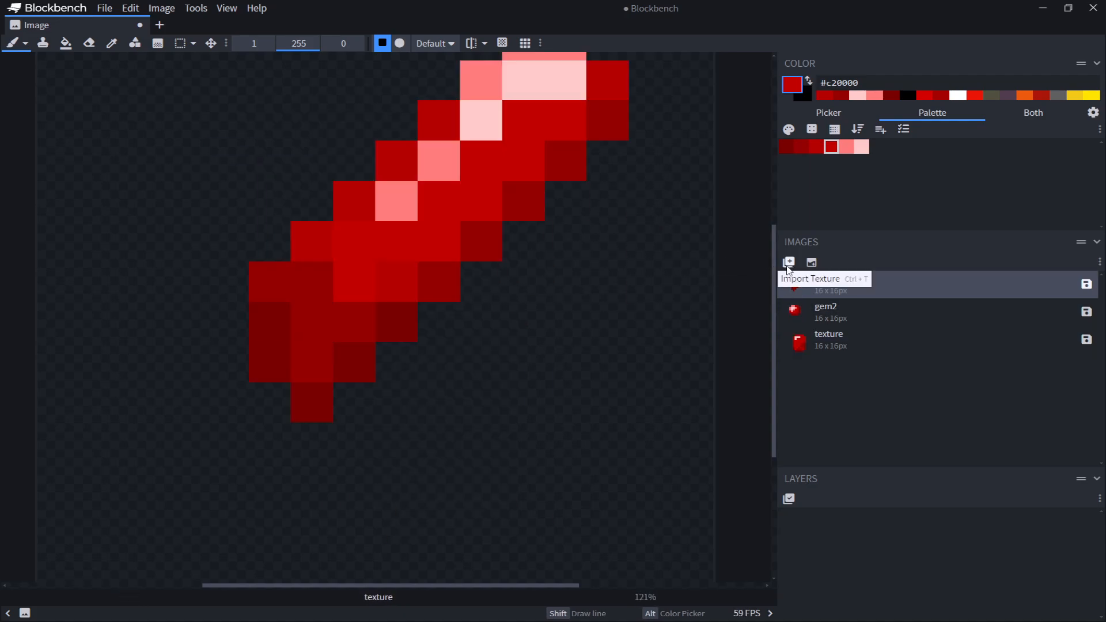
{"action": "left_click", "coordinate": [812, 263]}
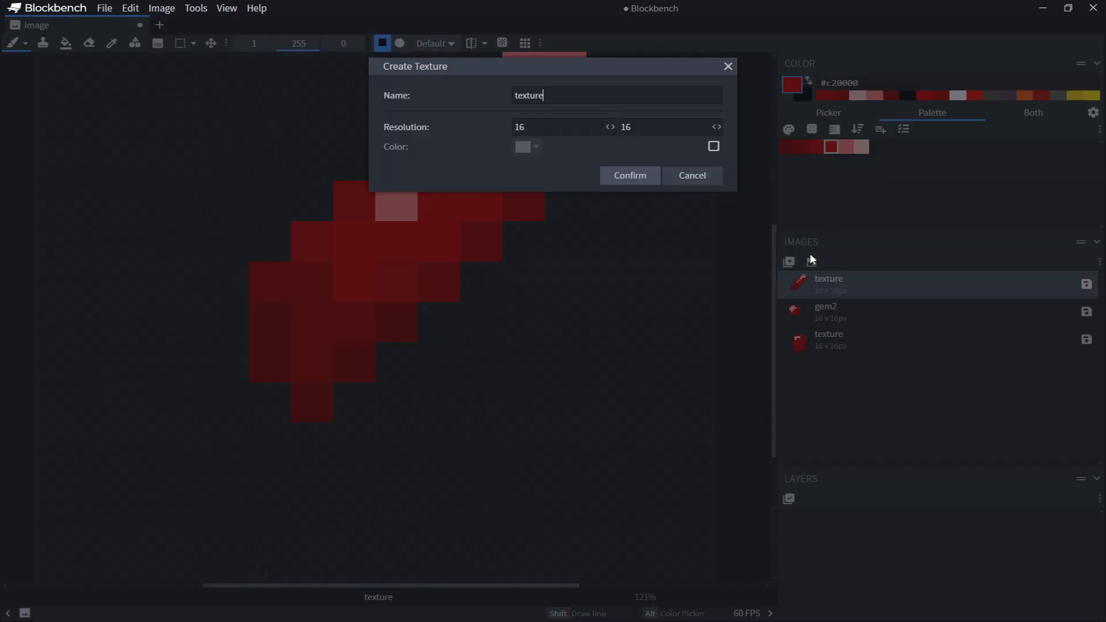
{"action": "left_click", "coordinate": [622, 172]}
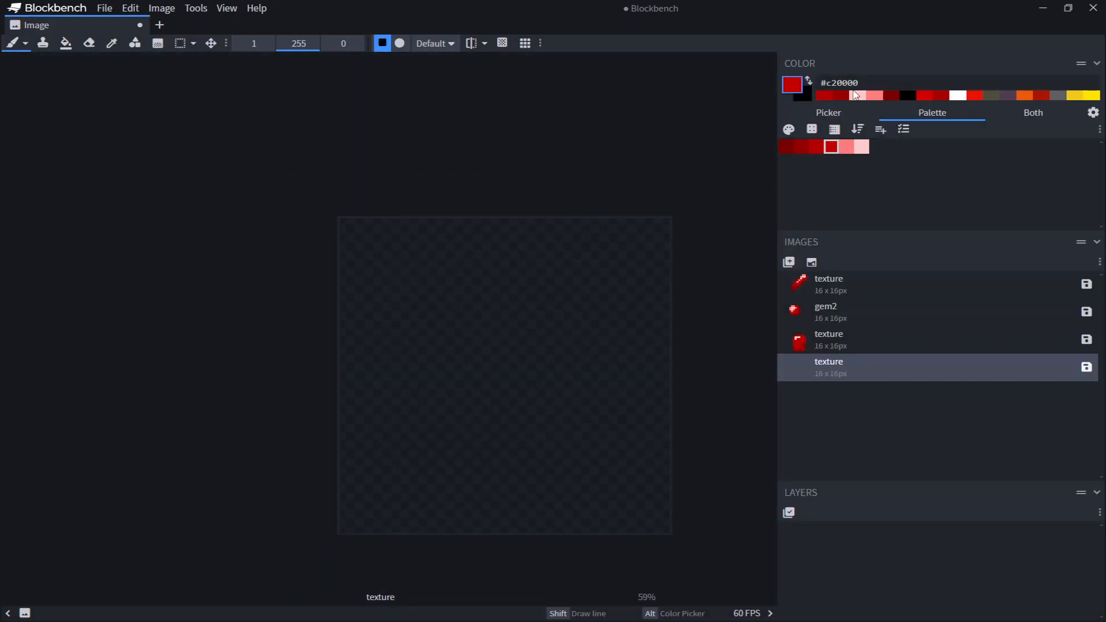
Load the cometgem palette
{"action": "left_click", "coordinate": [903, 130]}
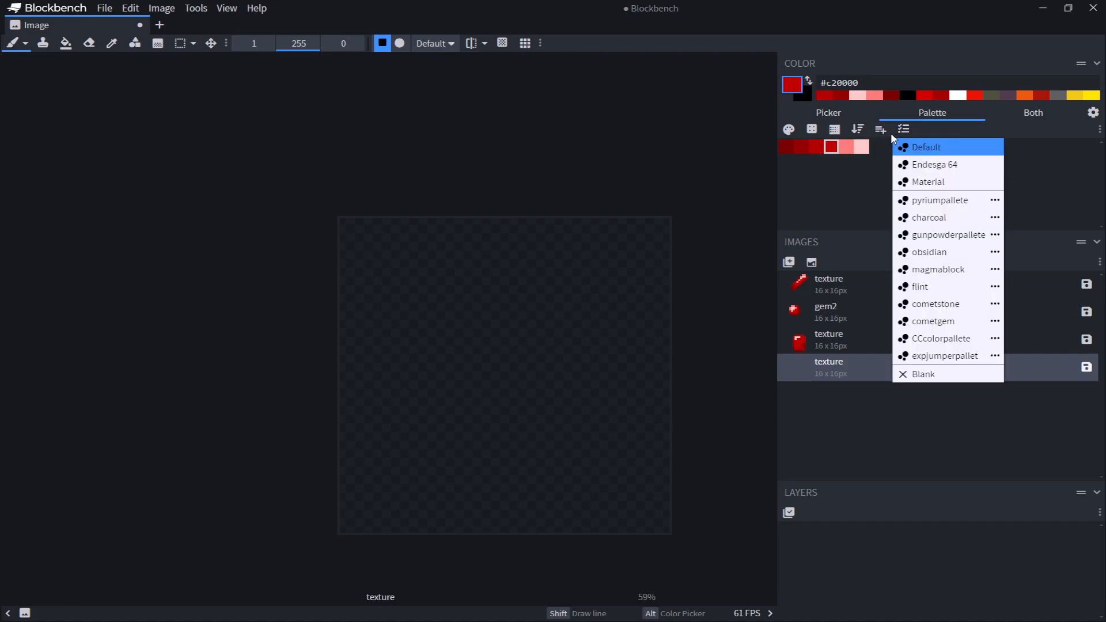
{"action": "left_click", "coordinate": [827, 186]}
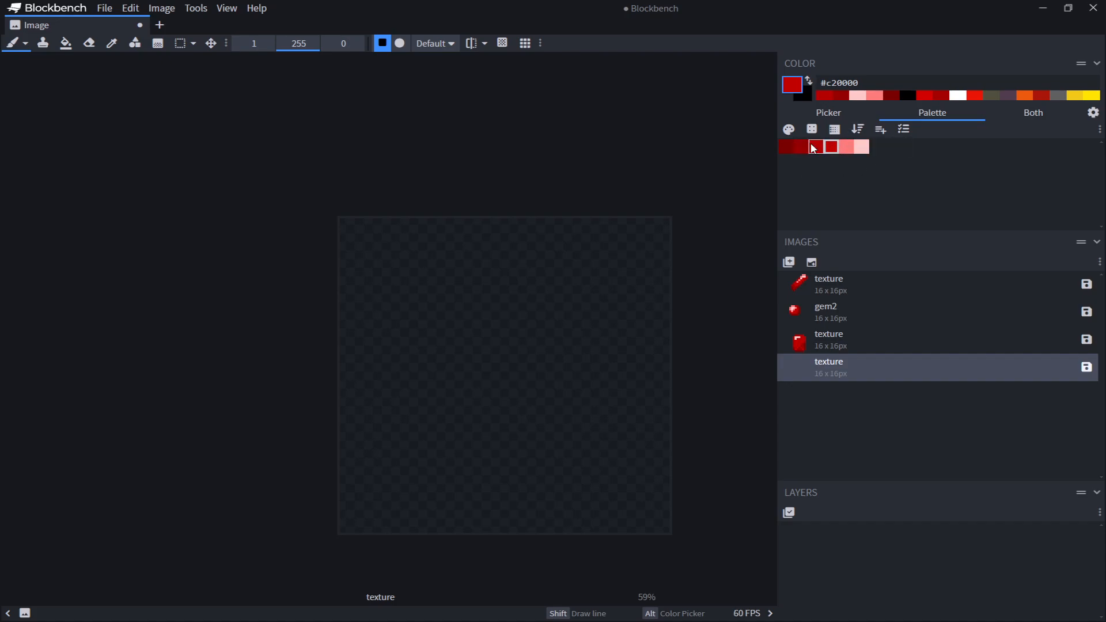
{"action": "left_click", "coordinate": [903, 129]}
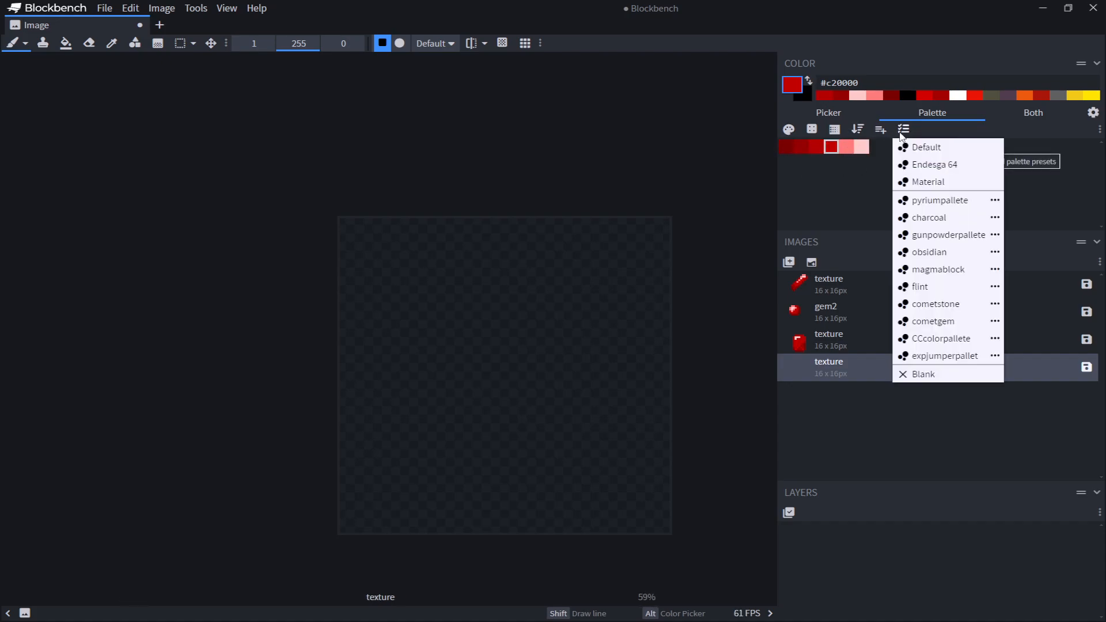
{"action": "left_click", "coordinate": [940, 321]}
{"action": "scroll", "coordinate": [584, 346], "scroll_direction": "up", "scroll_amount": 3}
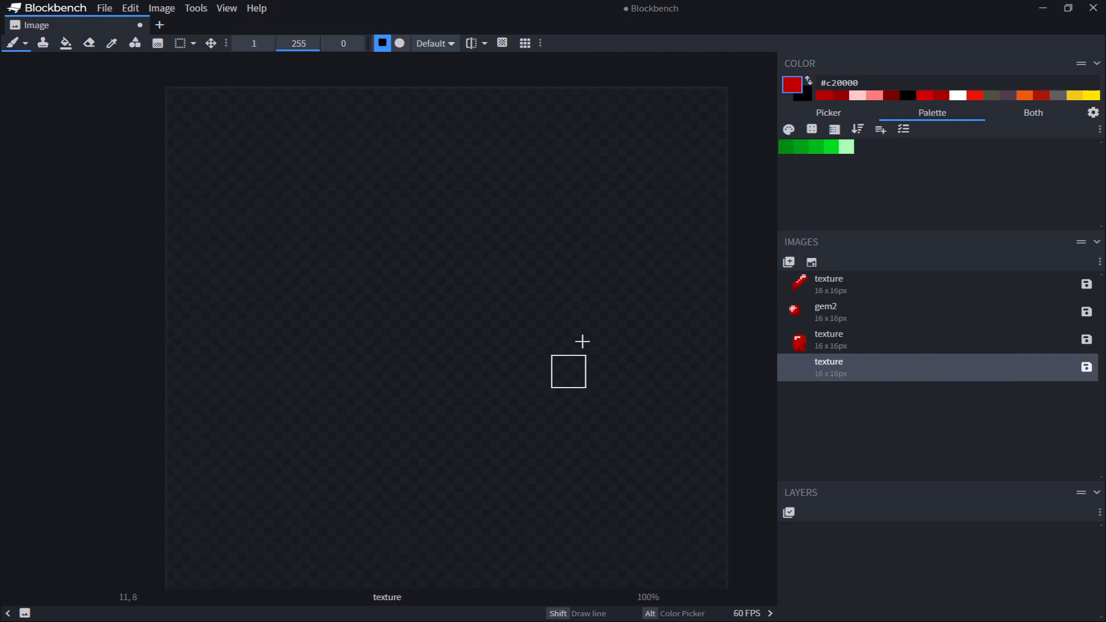
{"action": "left_click", "coordinate": [846, 147]}
{"action": "left_click", "coordinate": [381, 358]}
{"action": "key", "text": "ctrl+z"}
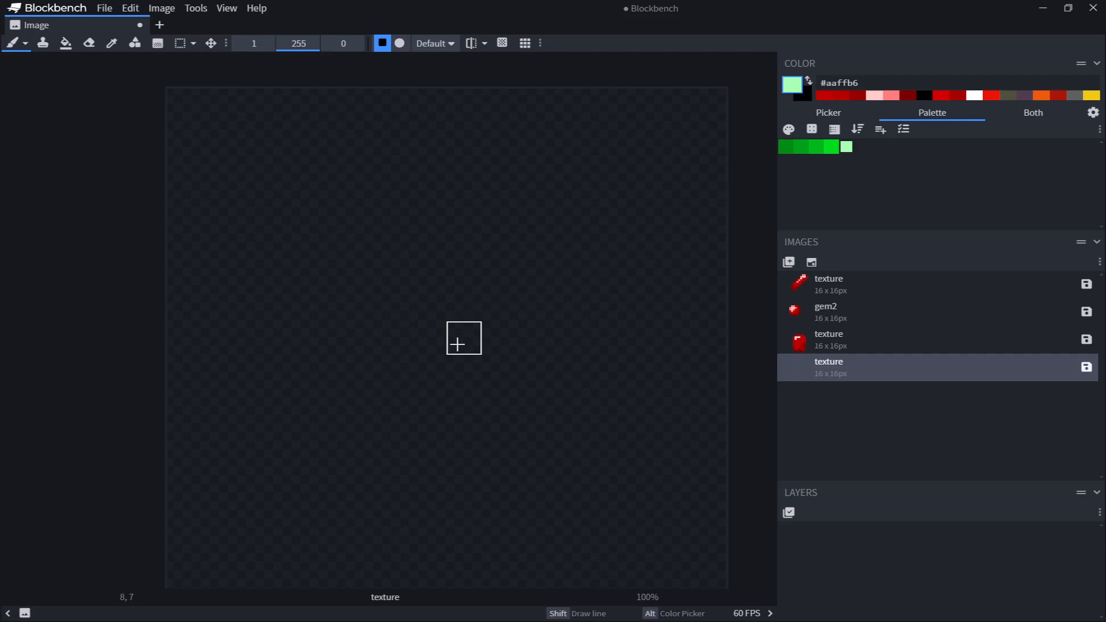
{"action": "scroll", "coordinate": [548, 302], "scroll_direction": "up", "scroll_amount": 1}
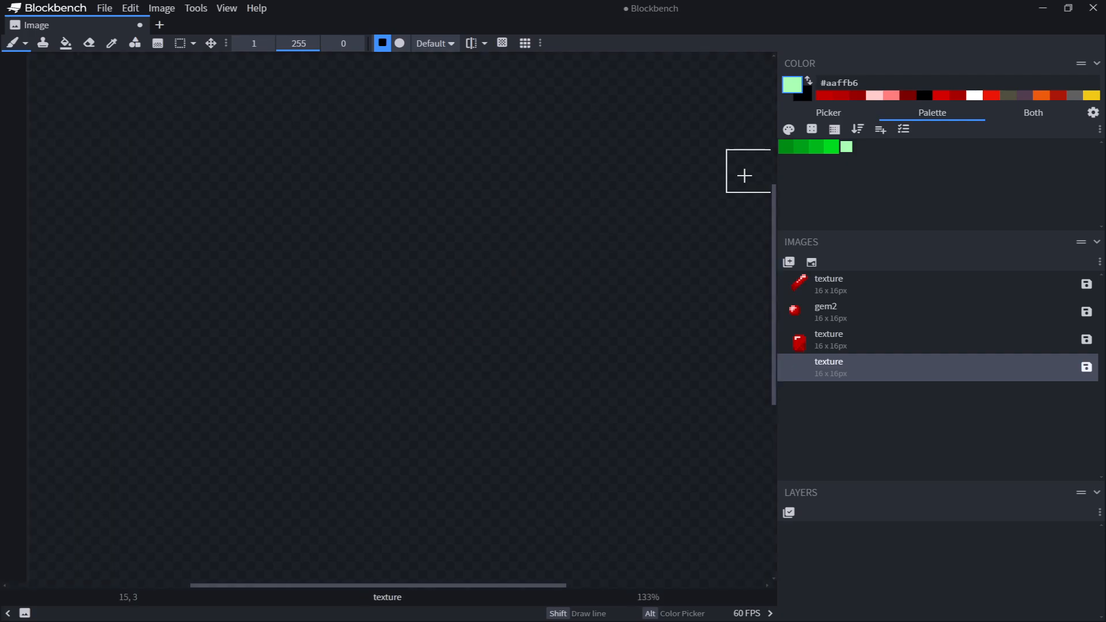
Paint a 3x3 block in the darkest green and overlay its upper-left pixels with #00a117
{"action": "left_click", "coordinate": [786, 147]}
{"action": "mouse_move", "coordinate": [424, 348]}
{"action": "left_mouse_down"}
{"action": "mouse_move", "coordinate": [445, 443]}
{"action": "mouse_move", "coordinate": [476, 409]}
{"action": "mouse_move", "coordinate": [501, 348]}
{"action": "mouse_move", "coordinate": [534, 359]}
{"action": "left_mouse_up"}
{"action": "left_click", "coordinate": [800, 147]}
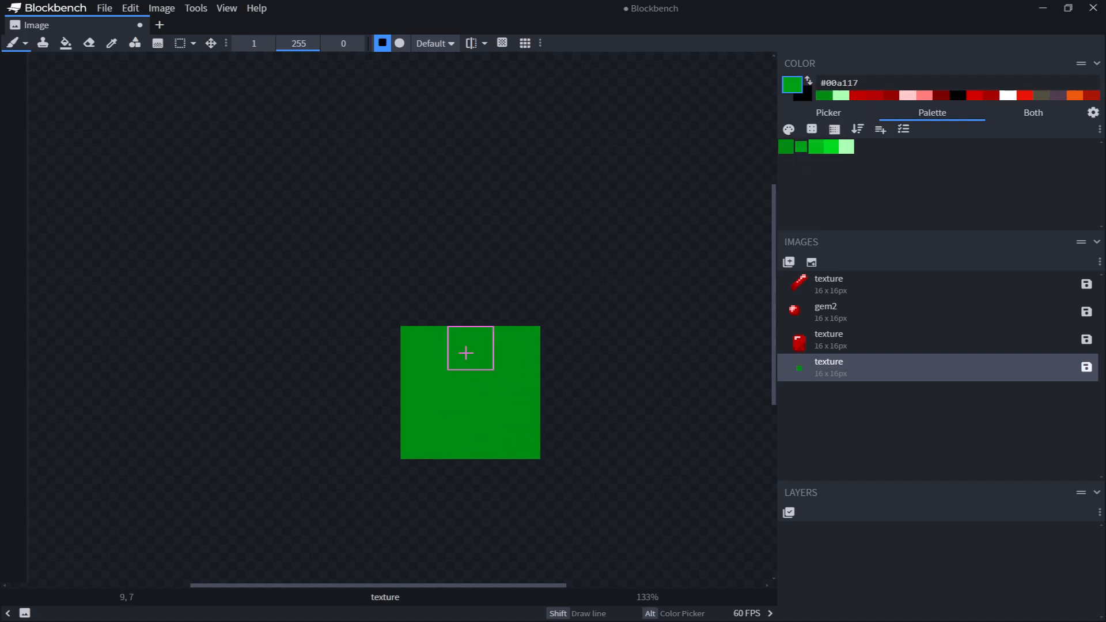
{"action": "mouse_move", "coordinate": [426, 348]}
{"action": "left_mouse_down"}
{"action": "mouse_move", "coordinate": [427, 391]}
{"action": "mouse_move", "coordinate": [471, 355]}
{"action": "mouse_move", "coordinate": [434, 397]}
{"action": "mouse_move", "coordinate": [672, 260]}
{"action": "left_mouse_up"}
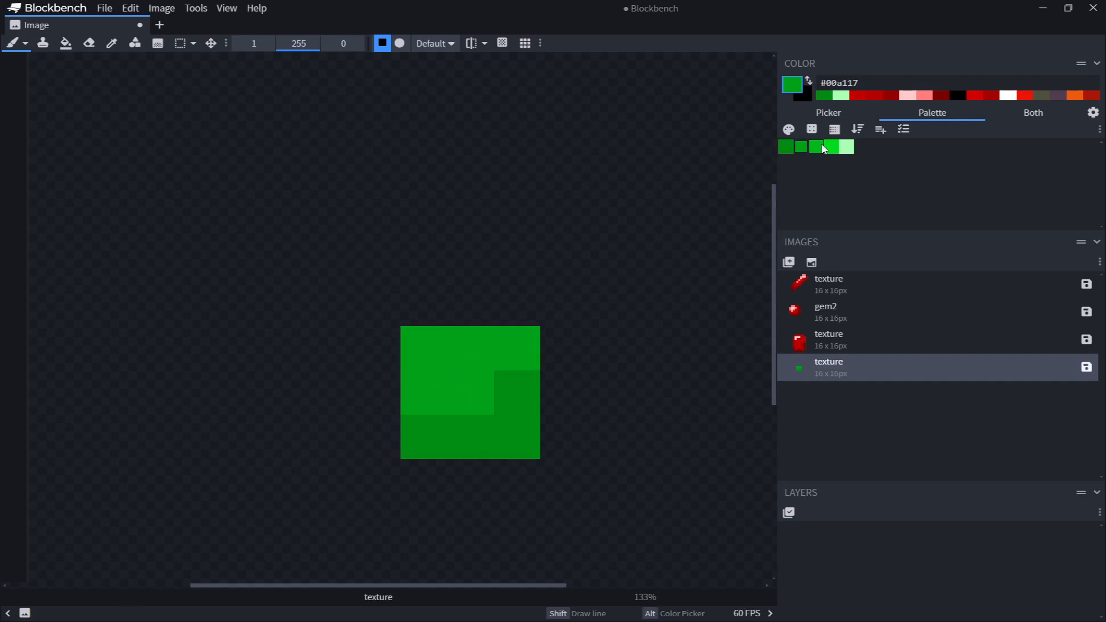
Shade the block's upper-left pixels with #00b91a and #00db1f, topping the corner pixel with #aaffb6
{"action": "left_click", "coordinate": [822, 145]}
{"action": "mouse_move", "coordinate": [426, 348]}
{"action": "left_mouse_down"}
{"action": "mouse_move", "coordinate": [441, 360]}
{"action": "mouse_move", "coordinate": [441, 395]}
{"action": "left_mouse_up"}
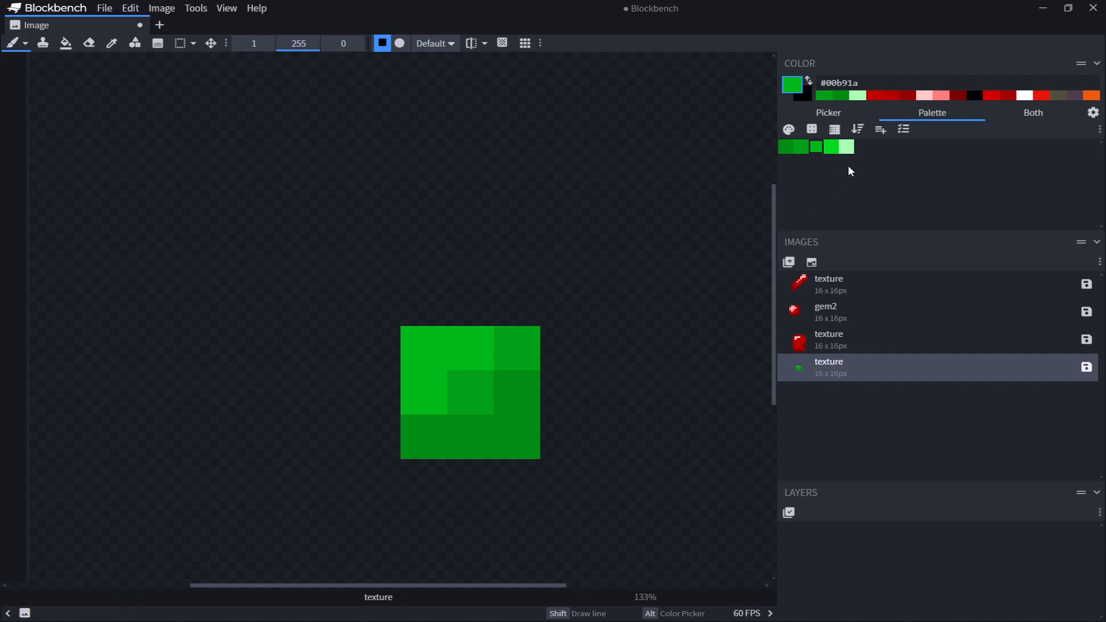
{"action": "left_click", "coordinate": [832, 147]}
{"action": "left_click_drag", "start_coordinate": [423, 349], "coordinate": [743, 185]}
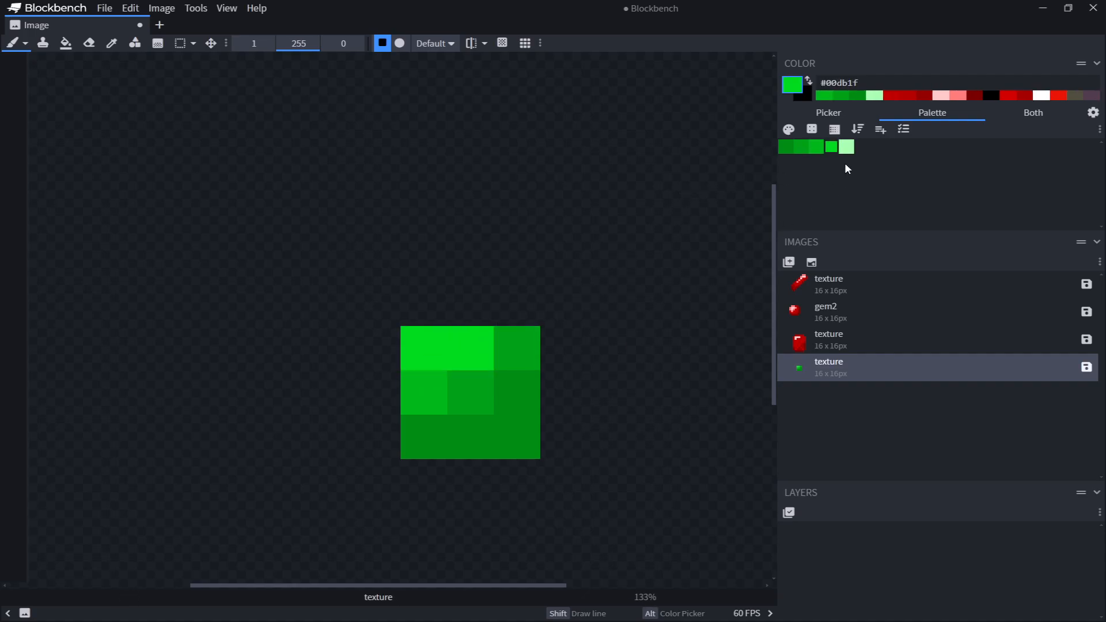
{"action": "left_click", "coordinate": [845, 148]}
{"action": "left_click", "coordinate": [424, 348]}
{"action": "scroll", "coordinate": [590, 391], "scroll_direction": "down", "scroll_amount": 3}
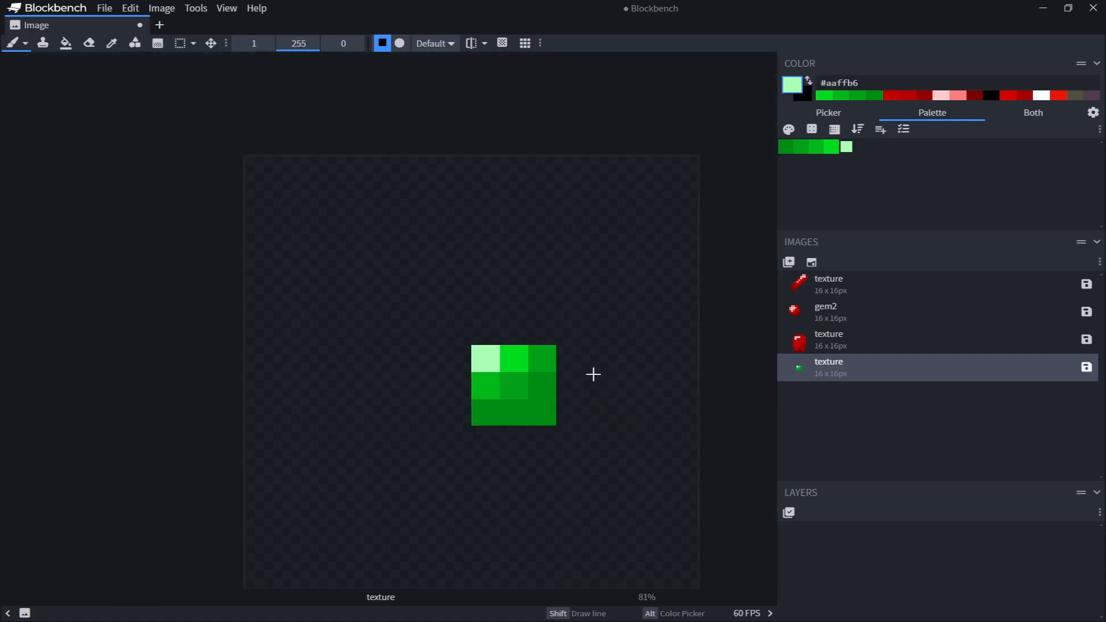
{"action": "scroll", "coordinate": [586, 337], "scroll_direction": "up", "scroll_amount": 2}
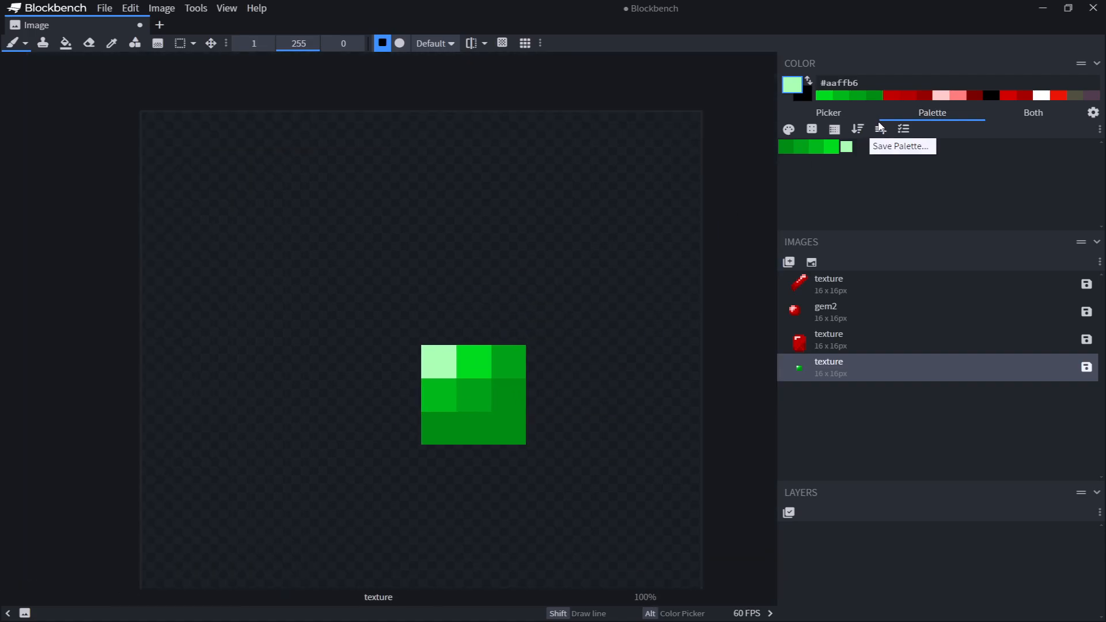
Load the cometstone palette
{"action": "left_click", "coordinate": [902, 132]}
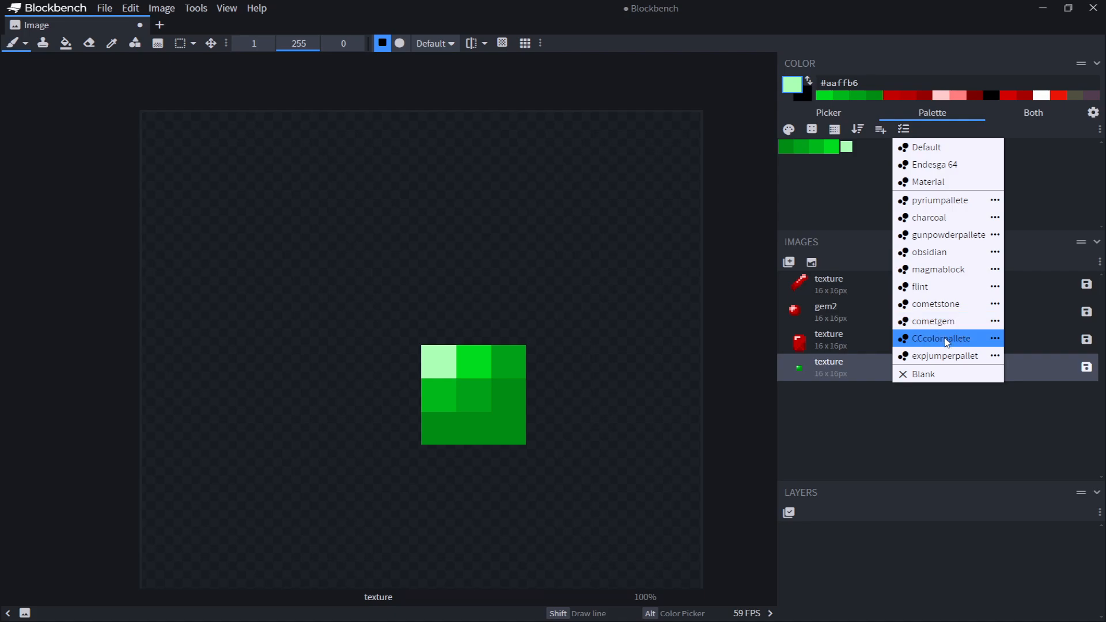
{"action": "left_click", "coordinate": [933, 302]}
{"action": "scroll", "coordinate": [673, 380], "scroll_direction": "up", "scroll_amount": 1}
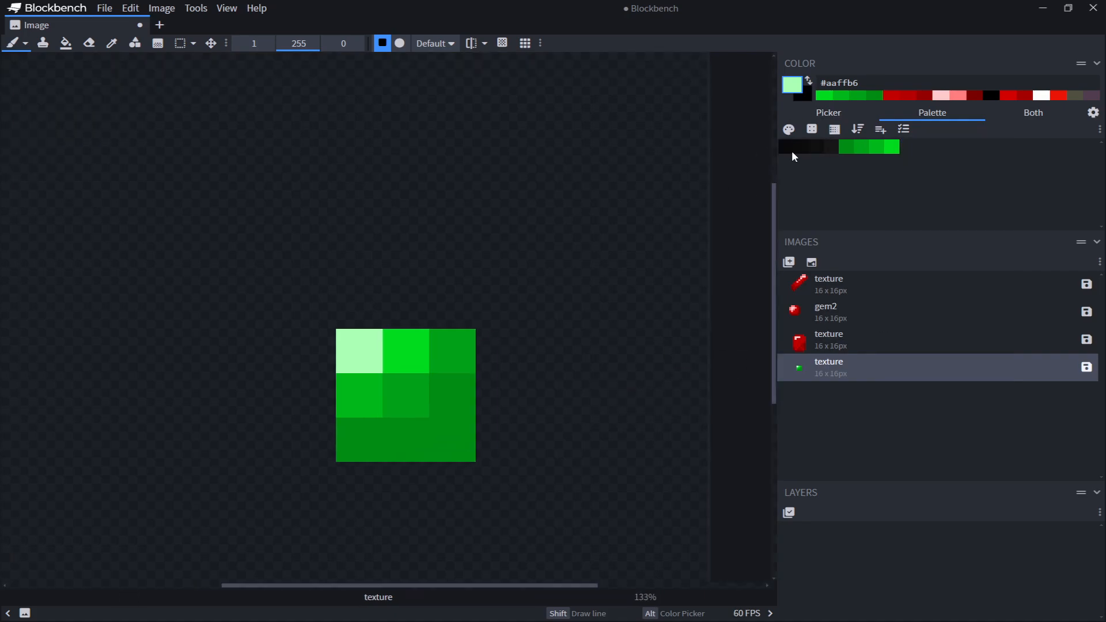
Paint the green block's bottom-left pixel with #00a117
{"action": "left_click", "coordinate": [832, 146]}
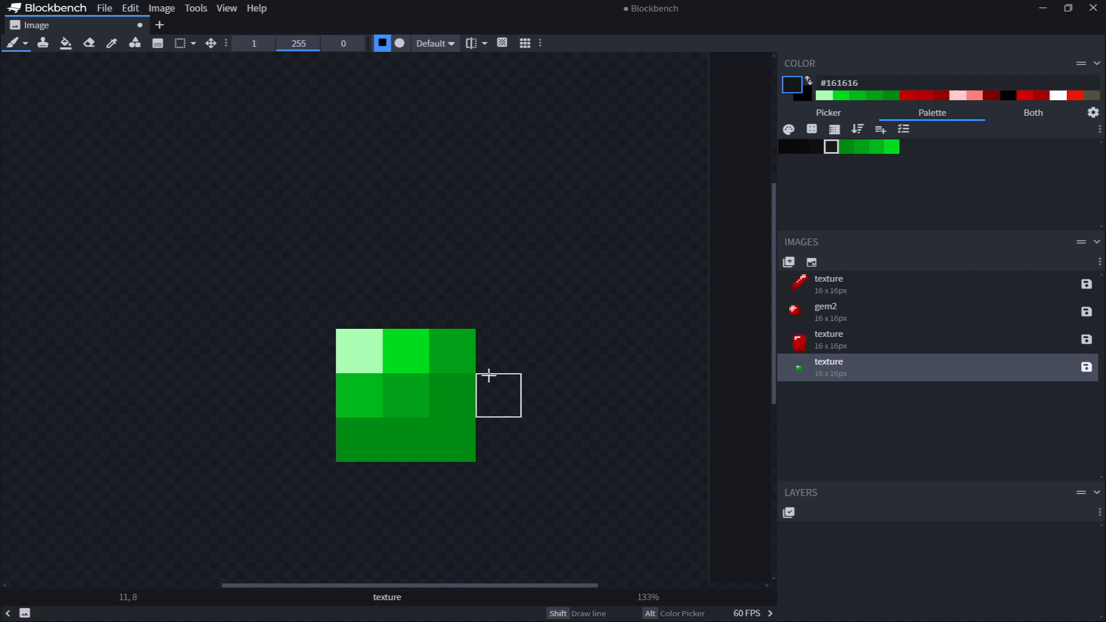
{"action": "left_click", "coordinate": [412, 393], "text": "alt"}
{"action": "left_click", "coordinate": [362, 440]}
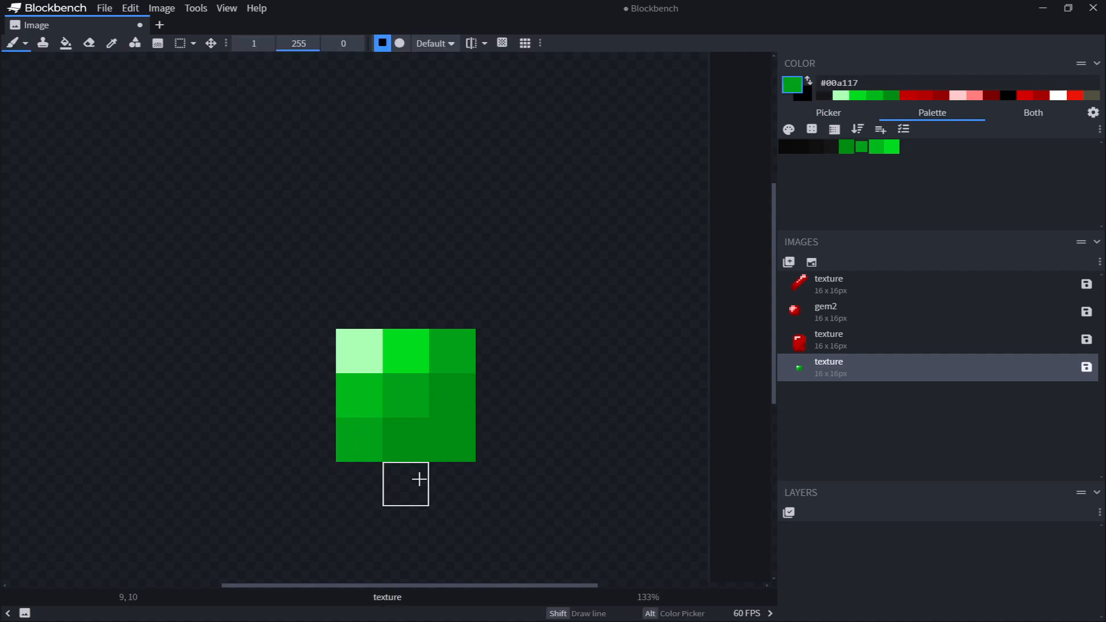
{"action": "middle_click_drag", "start_coordinate": [512, 267], "coordinate": [608, 202]}
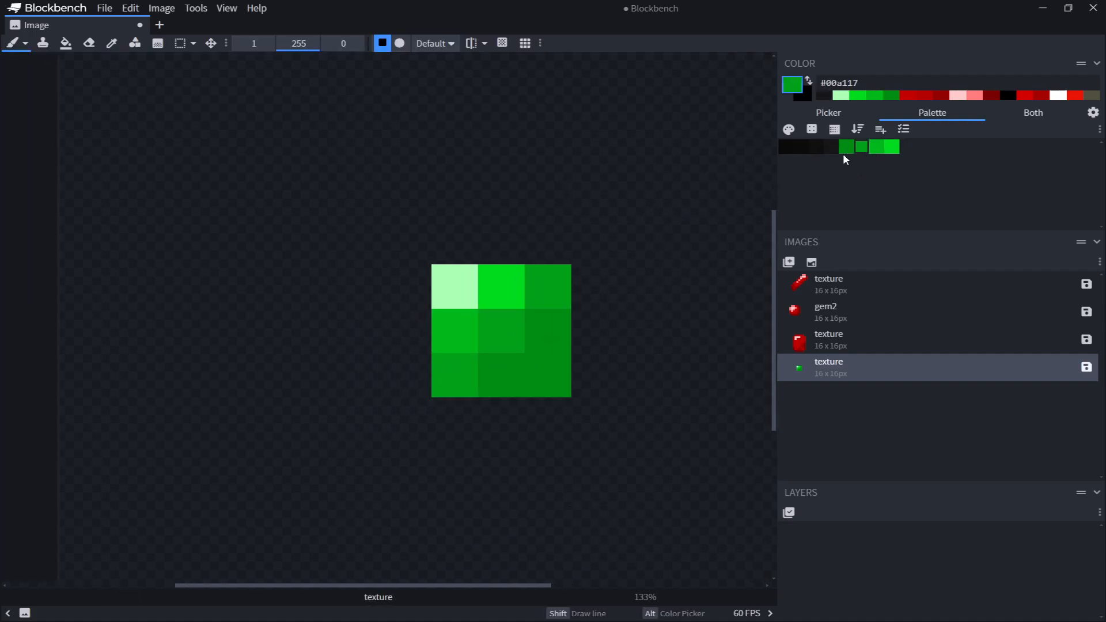
Try painting dark palette pixels around the green block, undoing all of them
{"action": "key", "text": "alt"}
{"action": "left_click", "coordinate": [816, 146]}
{"action": "left_click_drag", "start_coordinate": [707, 254], "coordinate": [709, 269]}
{"action": "left_click", "coordinate": [830, 147]}
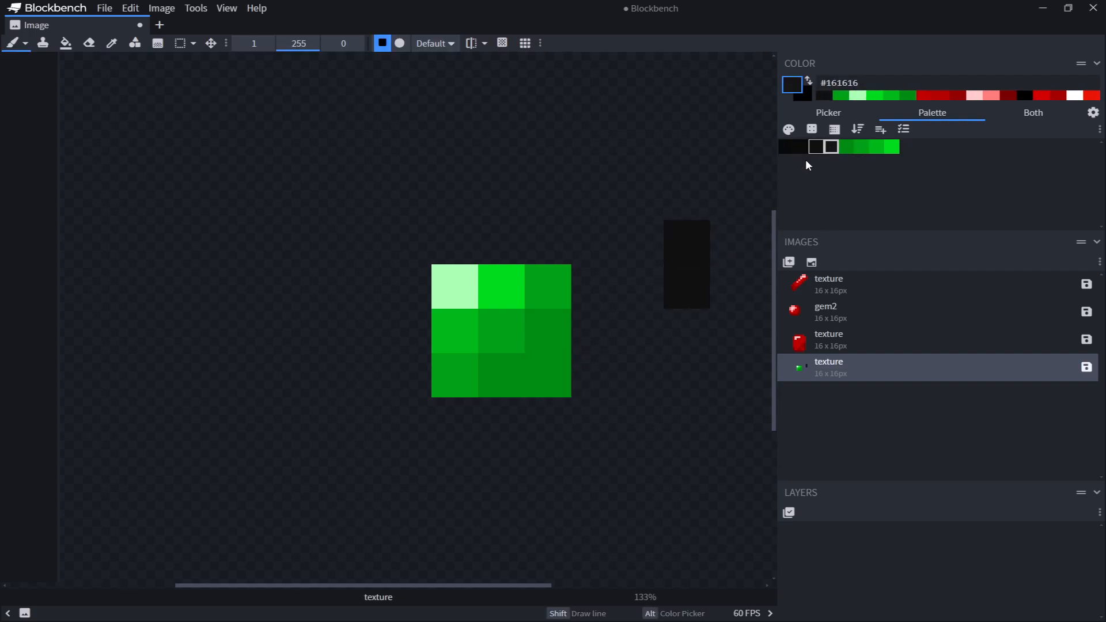
{"action": "left_click", "coordinate": [816, 146]}
{"action": "mouse_move", "coordinate": [640, 242]}
{"action": "left_mouse_down"}
{"action": "mouse_move", "coordinate": [649, 267]}
{"action": "mouse_move", "coordinate": [600, 283]}
{"action": "left_mouse_up"}
{"action": "left_click", "coordinate": [786, 147]}
{"action": "middle_click_drag", "start_coordinate": [497, 400], "coordinate": [341, 442]}
{"action": "key", "text": "ctrl+z"}
{"action": "key", "text": "ctrl+z"}
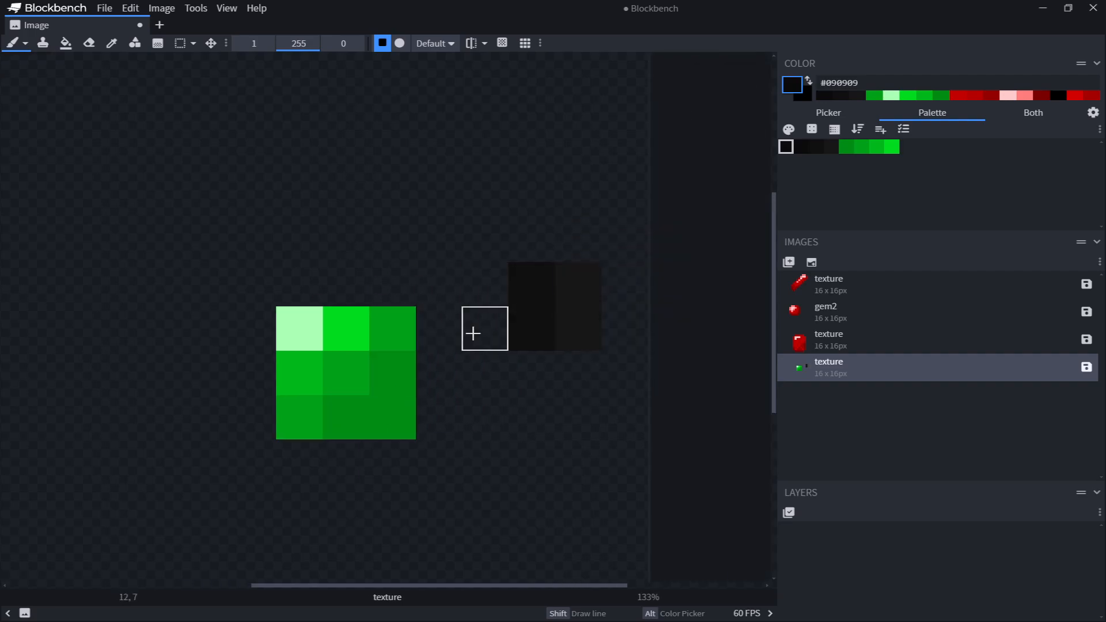
{"action": "key", "text": "ctrl+z"}
{"action": "key", "text": "ctrl+z"}
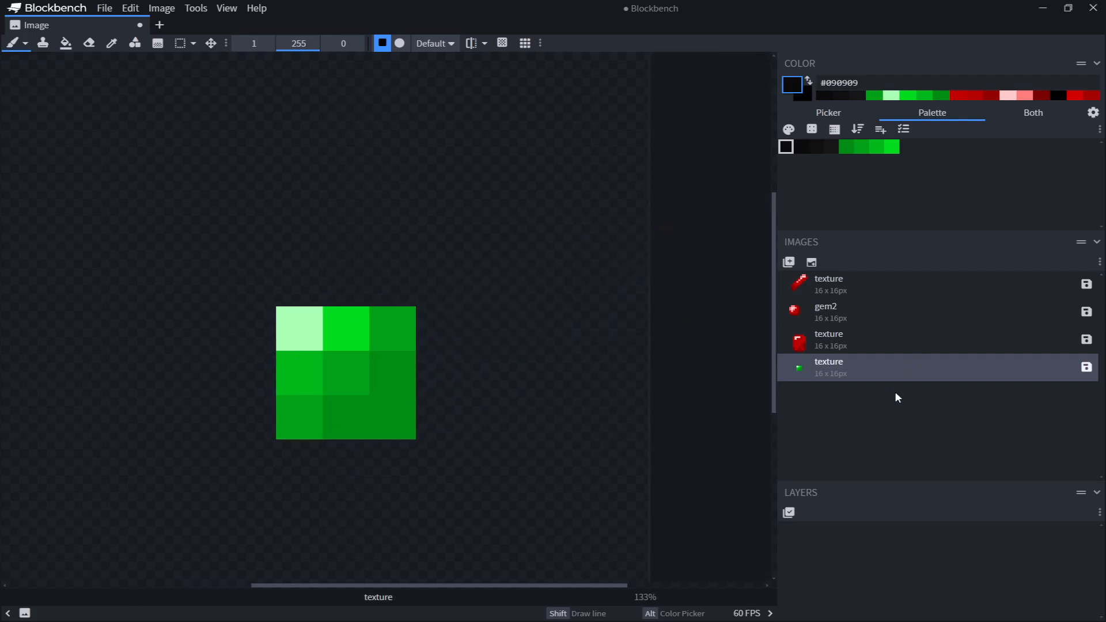
Try extending the block with #008c14 green pixels along its top and right, undoing the strokes
{"action": "middle_click_drag", "start_coordinate": [605, 317], "coordinate": [727, 284]}
{"action": "left_click", "coordinate": [846, 147]}
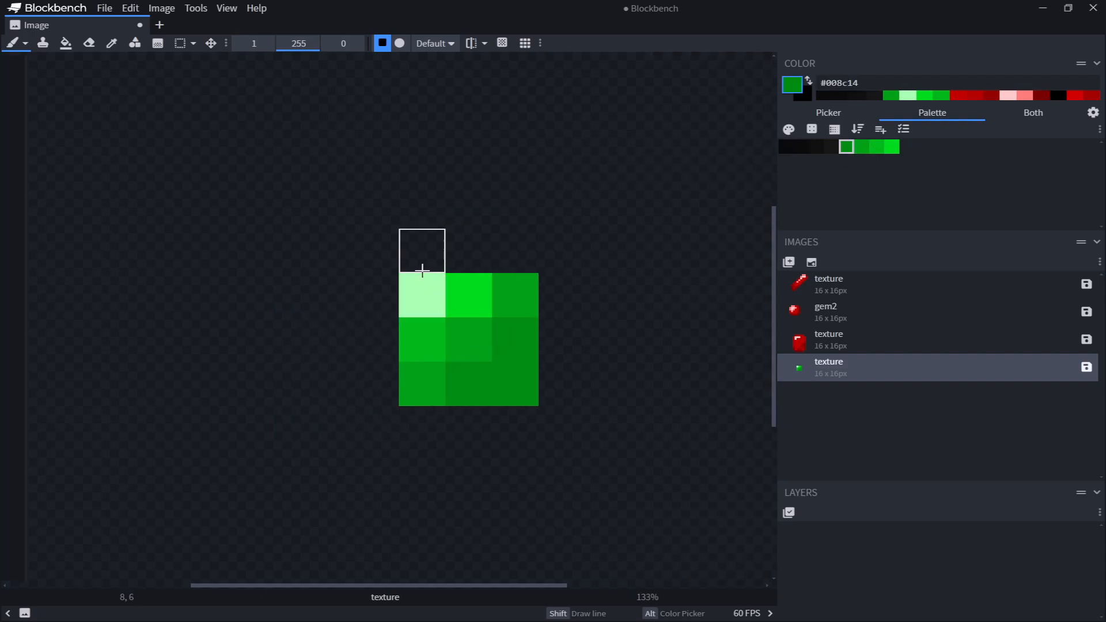
{"action": "mouse_move", "coordinate": [422, 266]}
{"action": "left_mouse_down"}
{"action": "mouse_move", "coordinate": [531, 270]}
{"action": "mouse_move", "coordinate": [563, 368]}
{"action": "mouse_move", "coordinate": [545, 439]}
{"action": "left_mouse_up"}
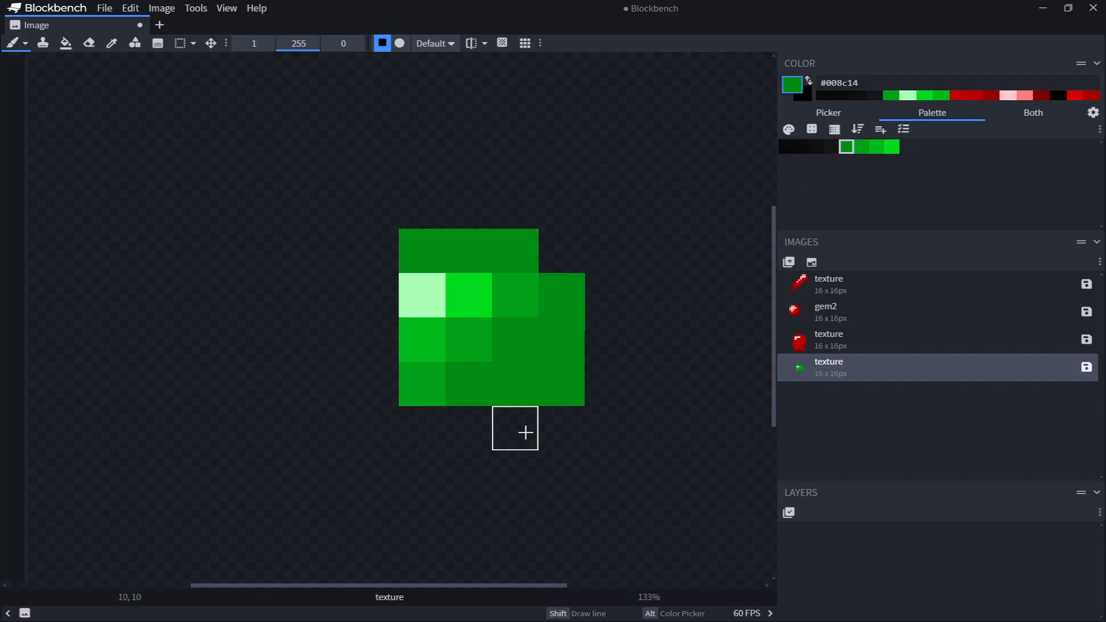
{"action": "key", "text": "ctrl+z"}
{"action": "key", "text": "ctrl+z"}
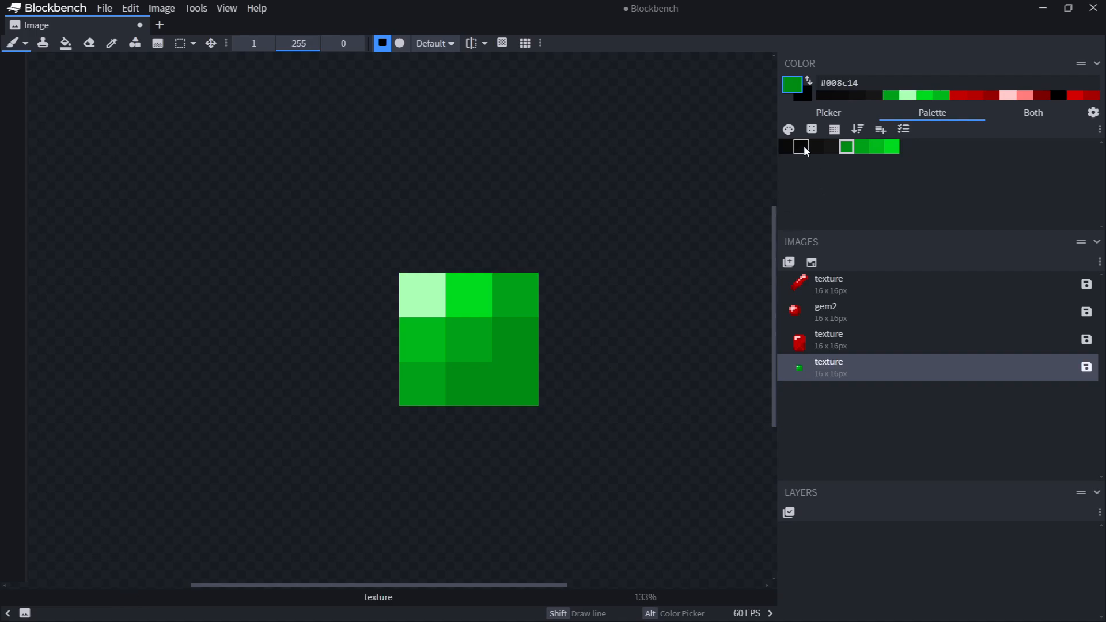
Paint a one-pixel dark border of #161616 and #0f0f0f around the green block's four sides
{"action": "left_click", "coordinate": [805, 149]}
{"action": "left_click", "coordinate": [832, 147]}
{"action": "left_click_drag", "start_coordinate": [422, 251], "coordinate": [476, 245]}
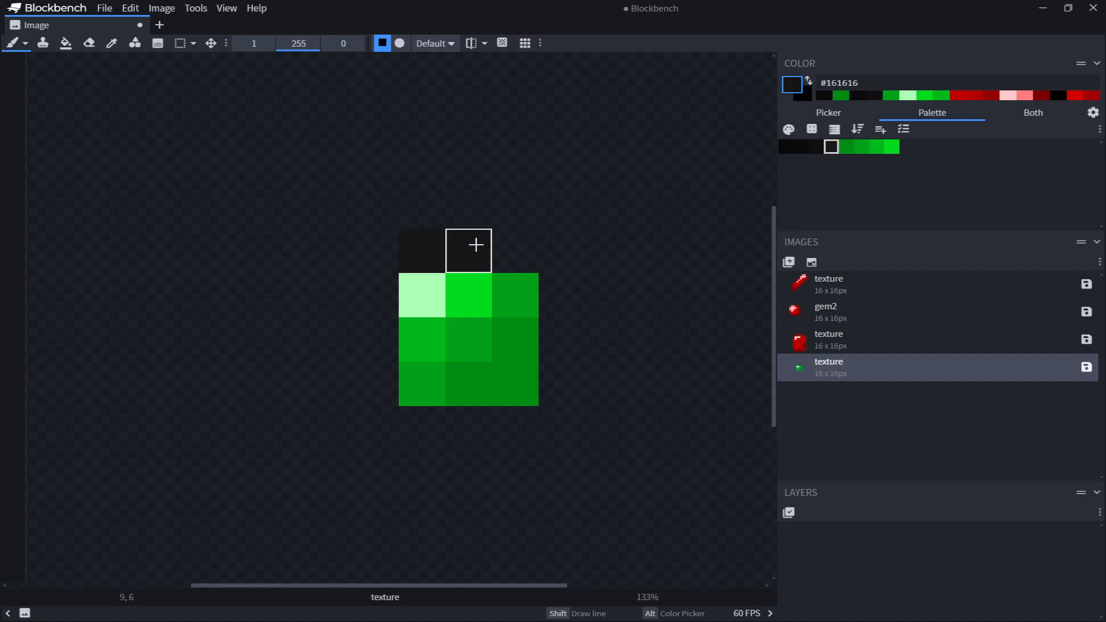
{"action": "left_click", "coordinate": [816, 147]}
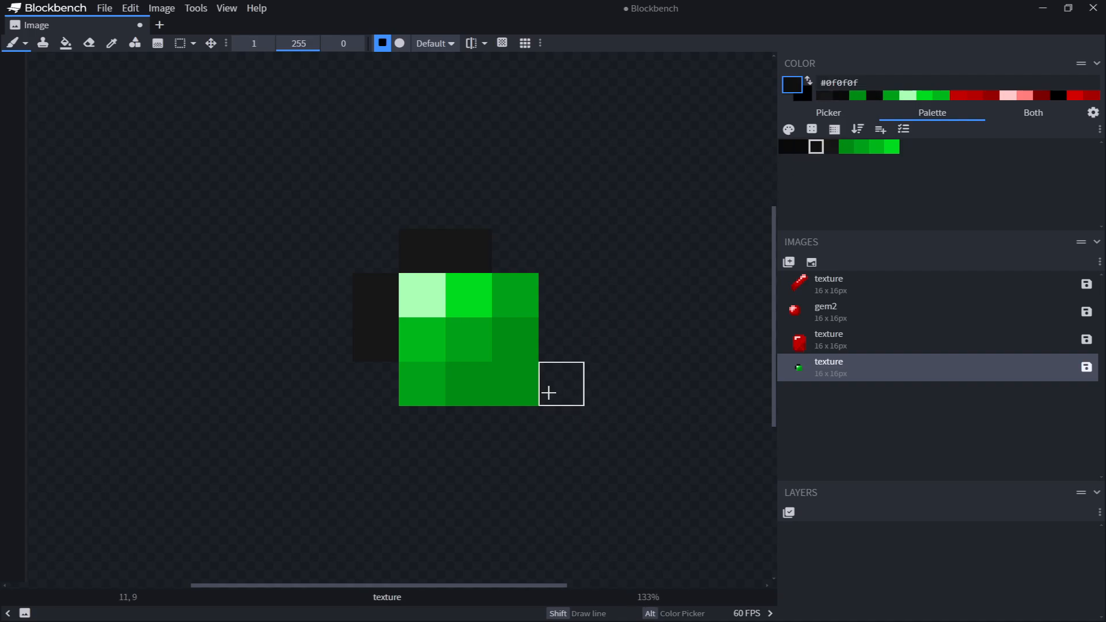
{"action": "left_click_drag", "start_coordinate": [464, 435], "coordinate": [570, 376]}
{"action": "left_click", "coordinate": [561, 340]}
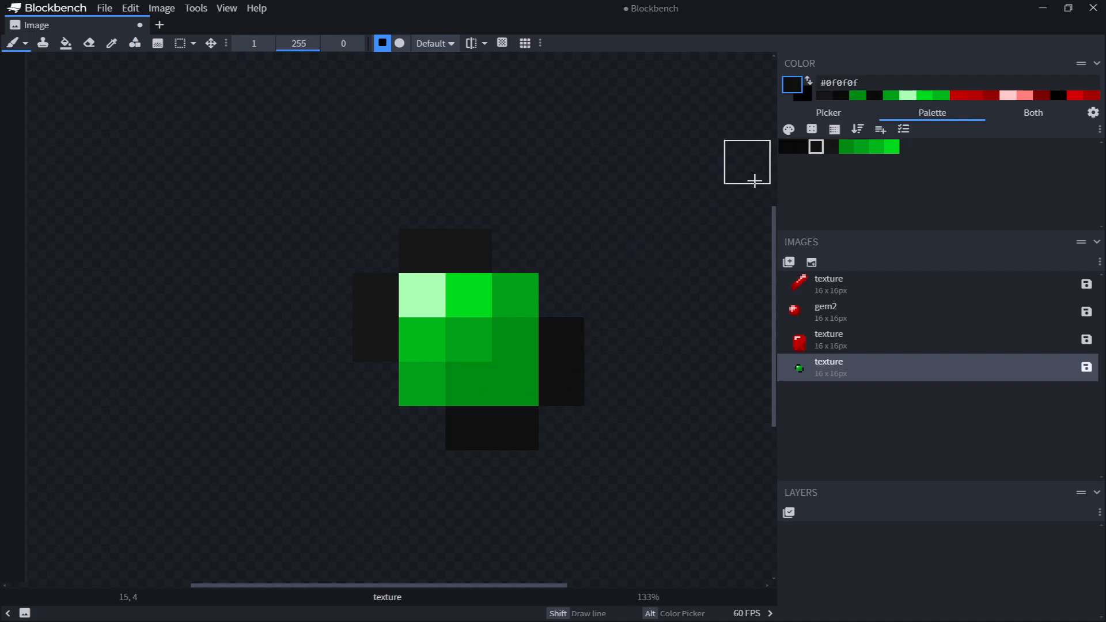
Shade the border's right, lower-left and bottom pixels with the darker #0f0f0f tone
{"action": "left_click", "coordinate": [802, 148]}
{"action": "left_click", "coordinate": [516, 252]}
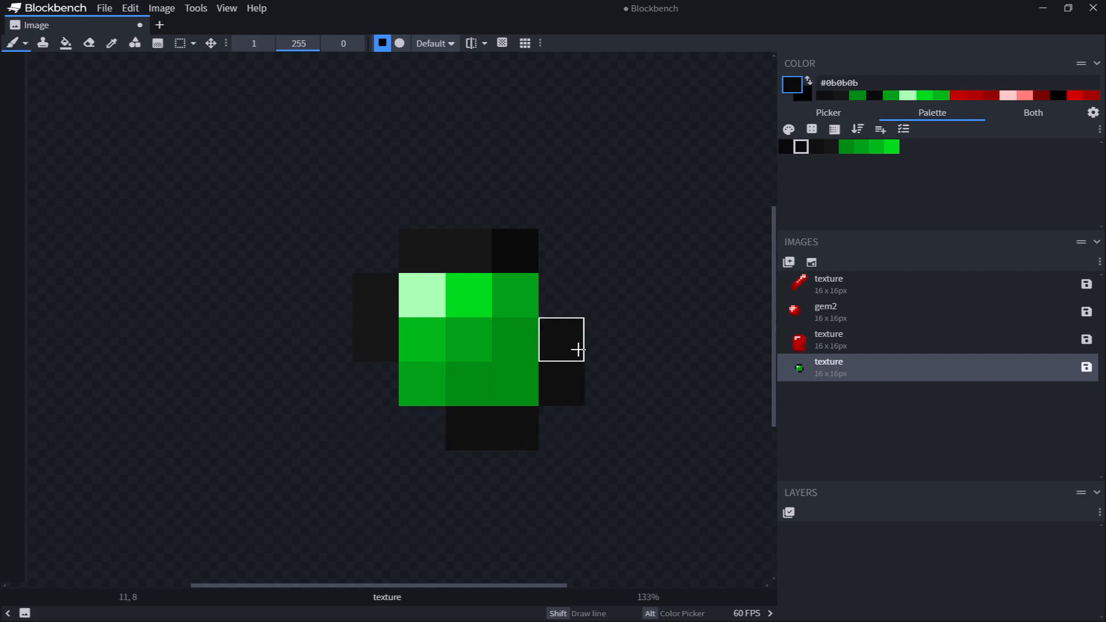
{"action": "key", "text": "ctrl+z"}
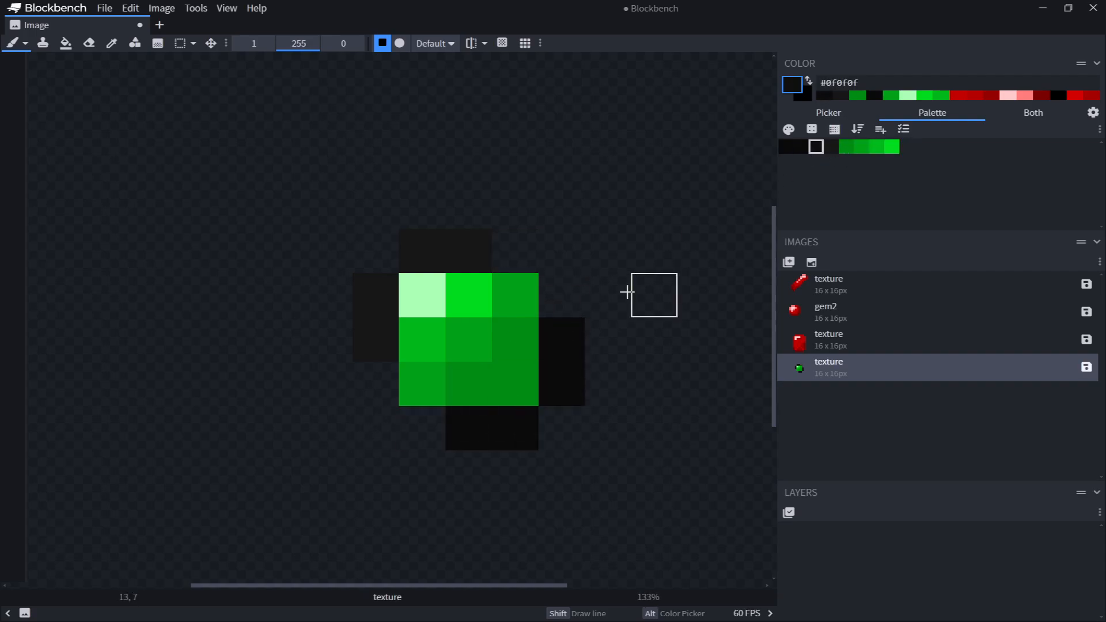
{"action": "left_click_drag", "start_coordinate": [578, 295], "coordinate": [529, 246]}
{"action": "left_click", "coordinate": [375, 392]}
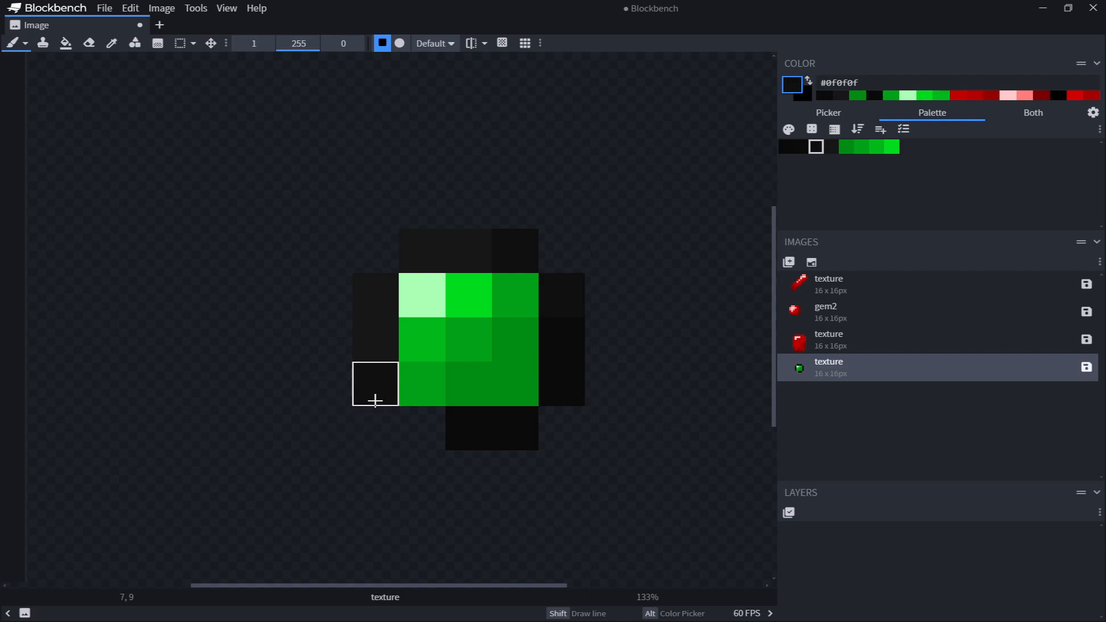
{"action": "left_click", "coordinate": [422, 428]}
{"action": "left_click", "coordinate": [831, 147]}
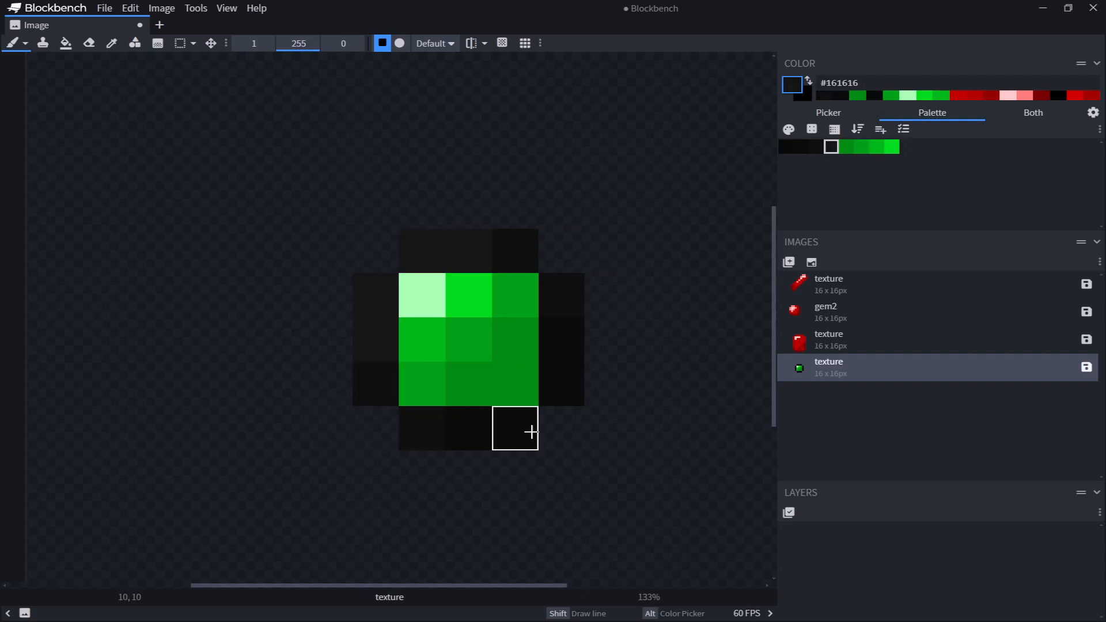
{"action": "scroll", "coordinate": [641, 333], "scroll_direction": "down", "scroll_amount": 3}
{"action": "scroll", "coordinate": [521, 229], "scroll_direction": "up", "scroll_amount": 3}
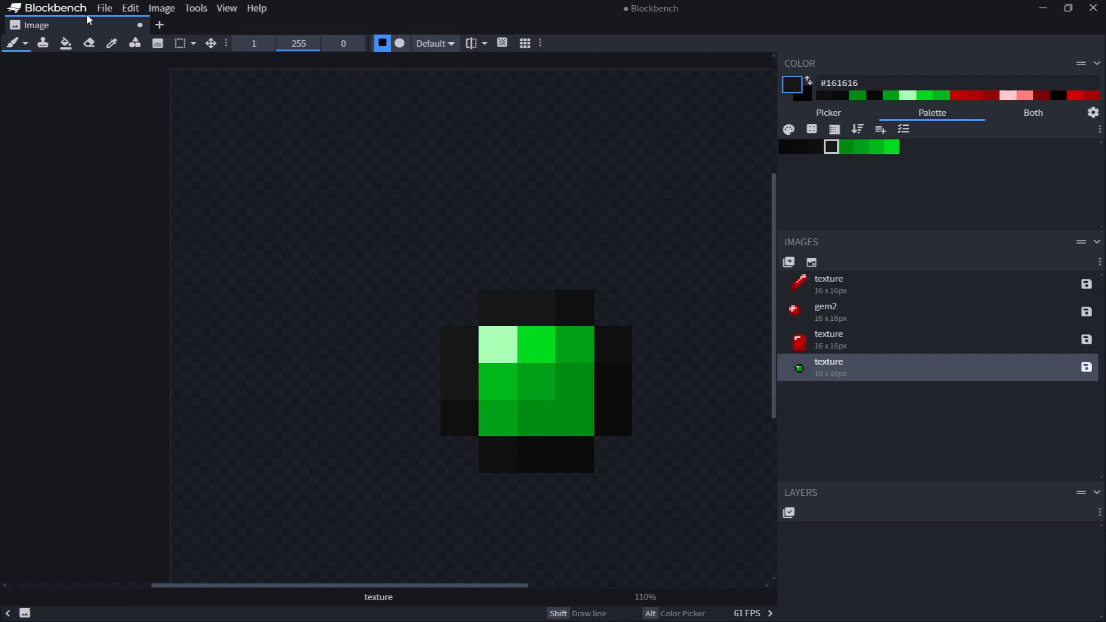
Delete the green gem texture from the images list
{"action": "left_click", "coordinate": [103, 10]}
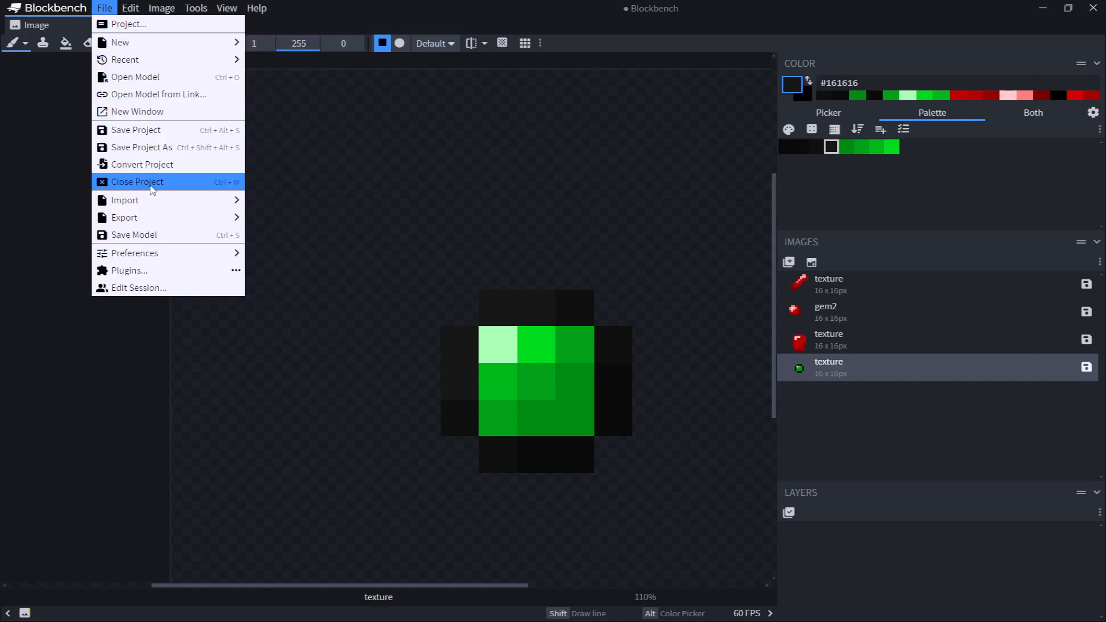
{"action": "left_click", "coordinate": [1007, 435]}
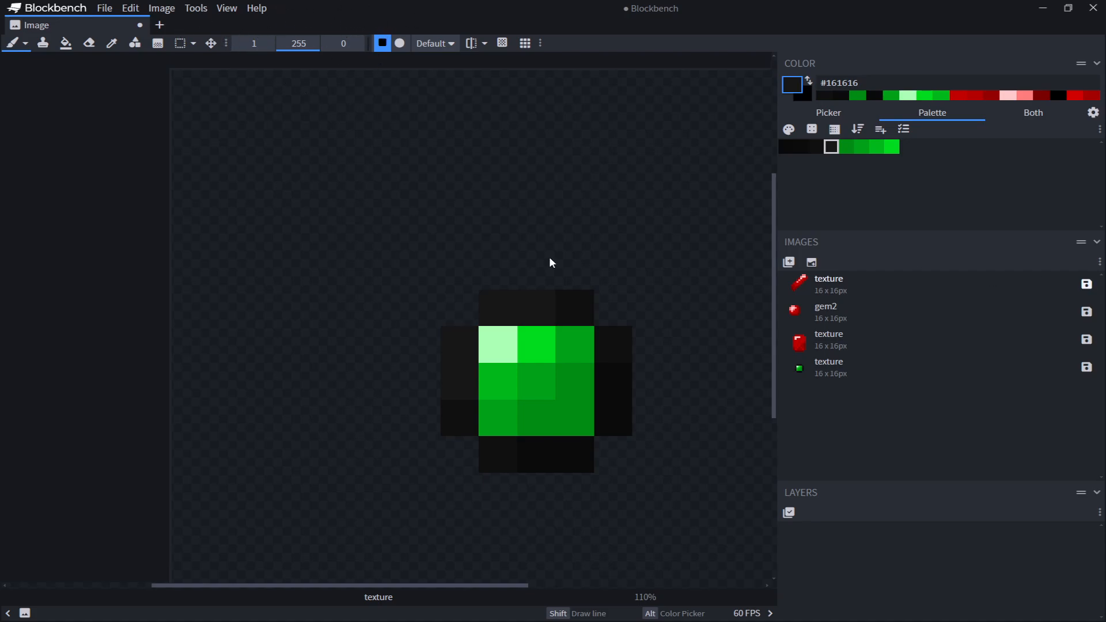
{"action": "left_click", "coordinate": [818, 287]}
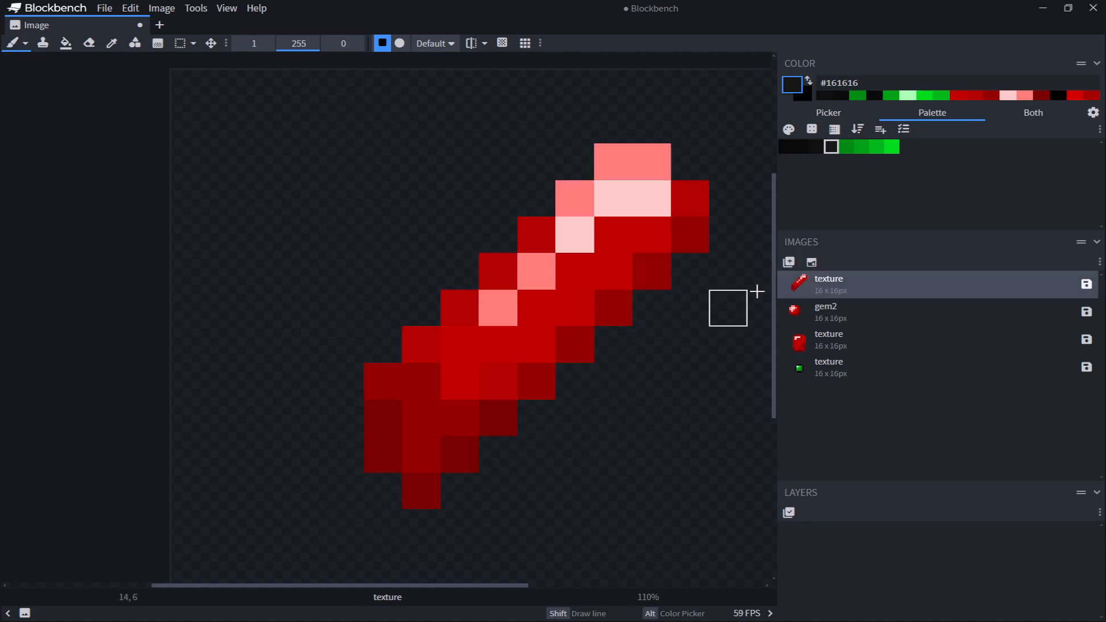
{"action": "scroll", "coordinate": [637, 366], "scroll_direction": "down", "scroll_amount": 4}
{"action": "left_click", "coordinate": [824, 370]}
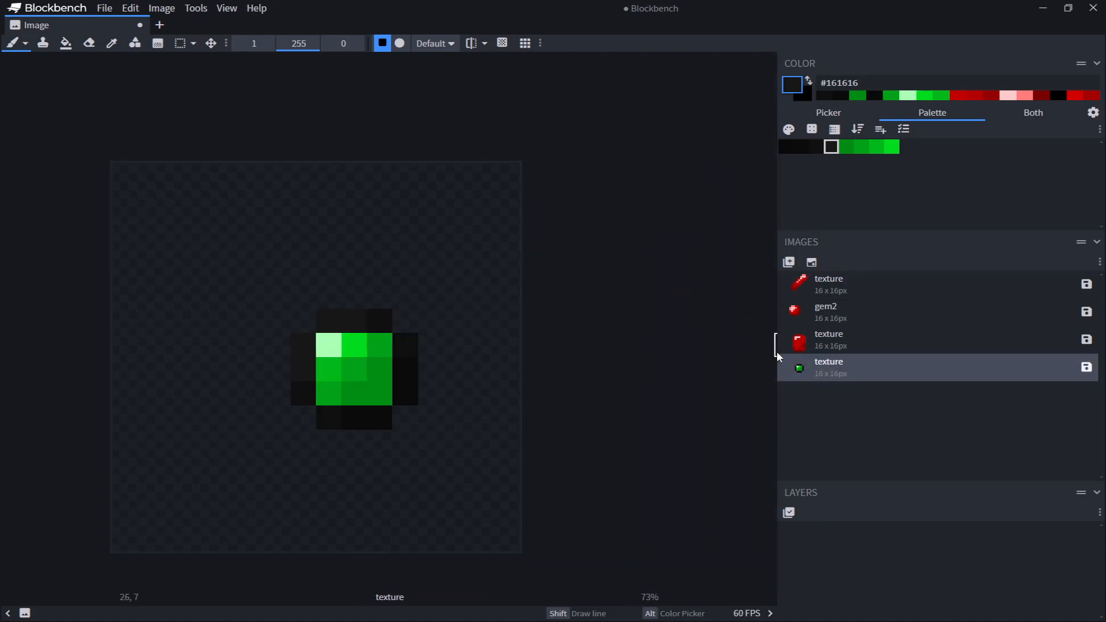
{"action": "key", "text": "Delete"}
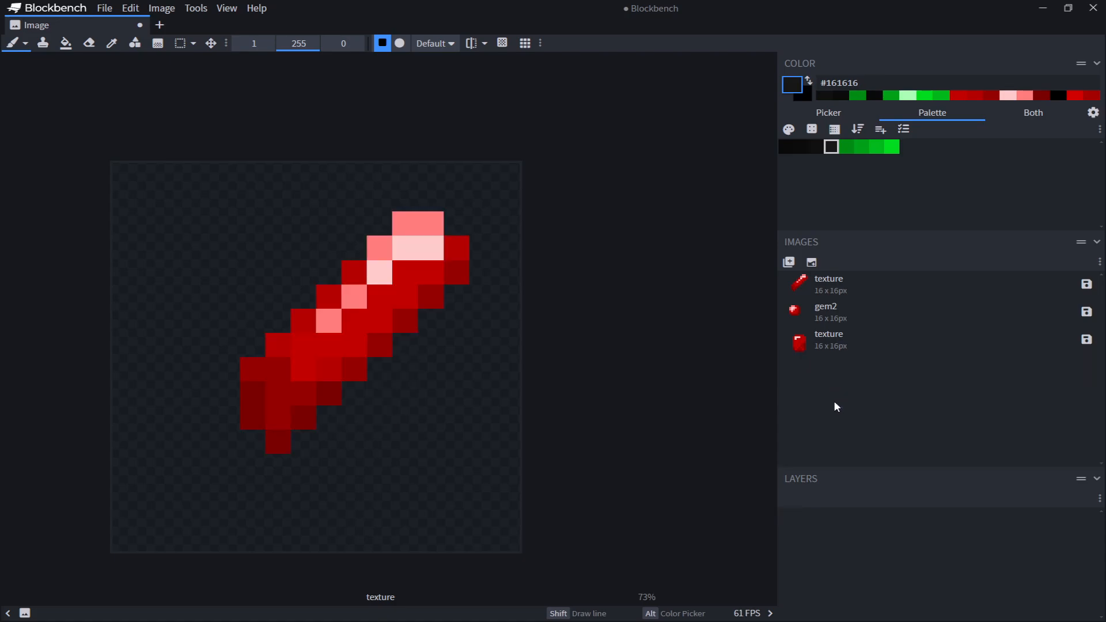
Look through the existing textures and create a new blank 16x16 texture
{"action": "left_click", "coordinate": [833, 343]}
{"action": "left_click", "coordinate": [830, 312]}
{"action": "left_click", "coordinate": [829, 285]}
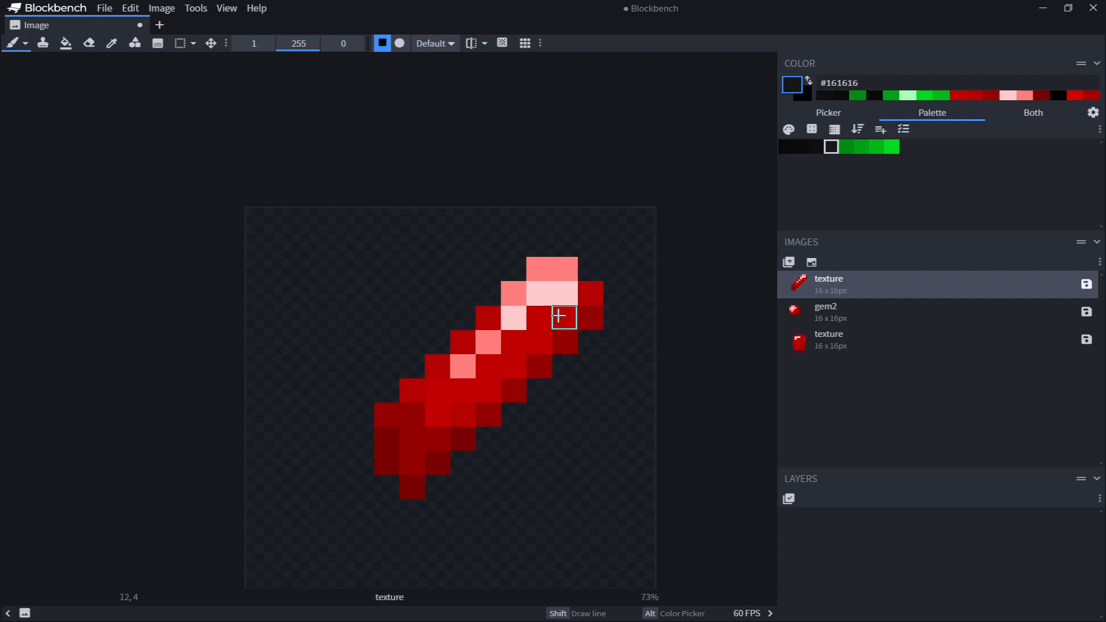
{"action": "mouse_move", "coordinate": [539, 354]}
{"action": "middle_mouse_down"}
{"action": "mouse_move", "coordinate": [521, 299]}
{"action": "mouse_move", "coordinate": [548, 337]}
{"action": "middle_mouse_up"}
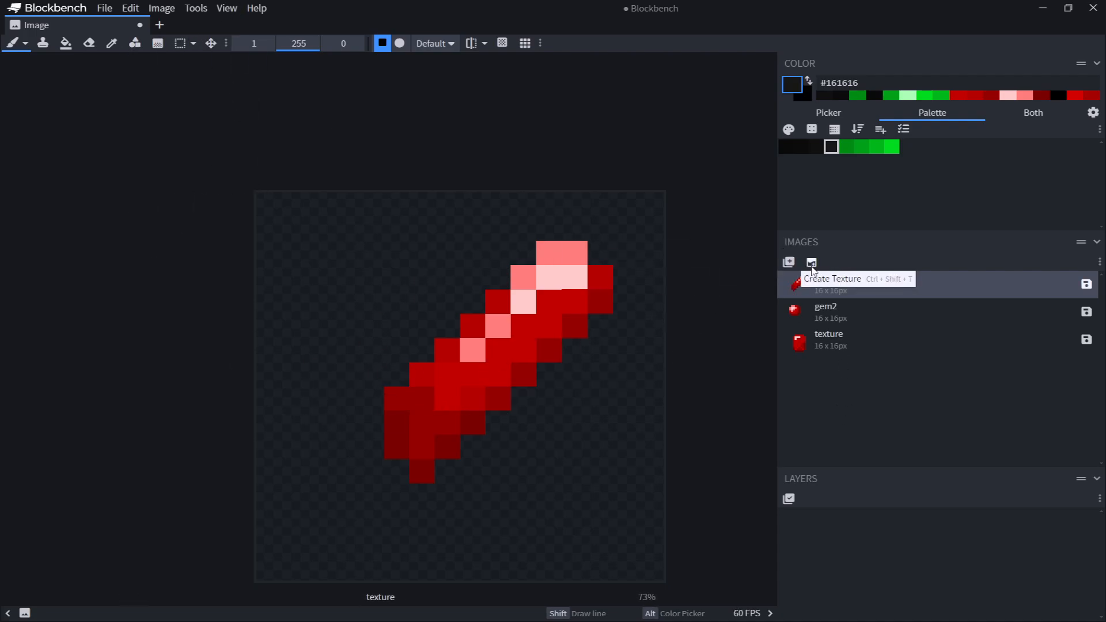
{"action": "left_click", "coordinate": [812, 263]}
{"action": "left_click", "coordinate": [623, 178]}
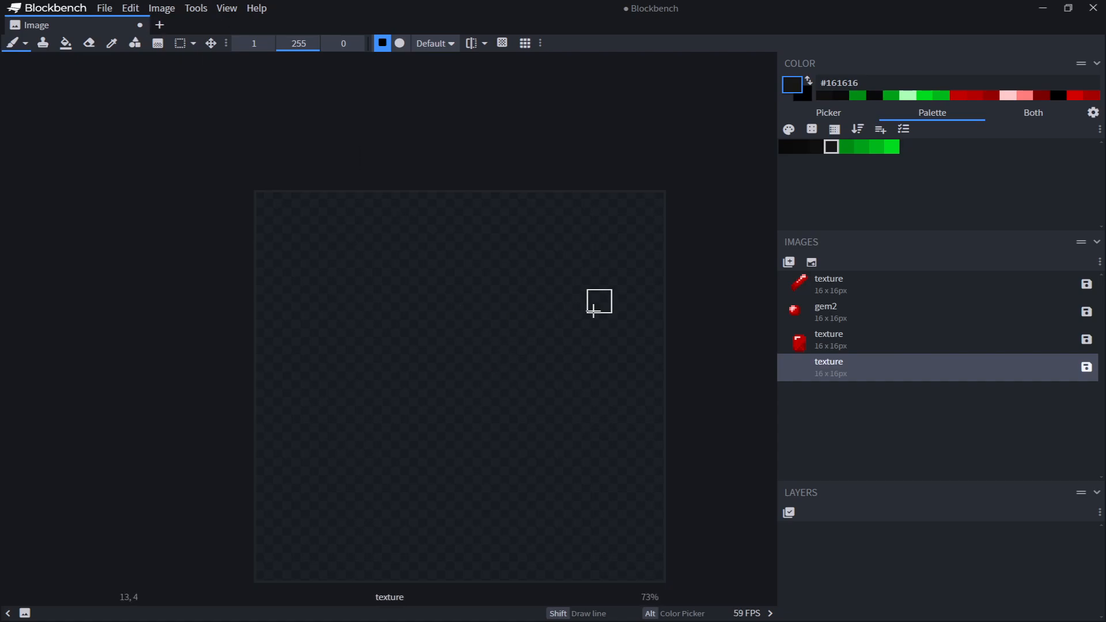
Generate a palette from the red sword texture, replacing the old palette with merge threshold 10
{"action": "left_click", "coordinate": [903, 129]}
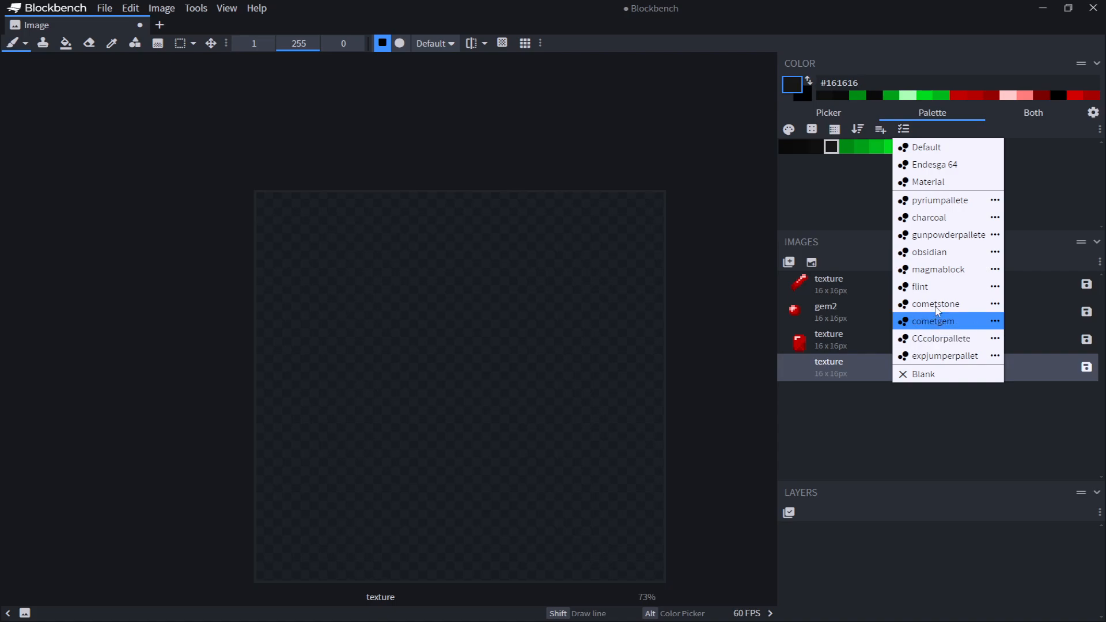
{"action": "left_click", "coordinate": [827, 458]}
{"action": "left_click", "coordinate": [845, 282]}
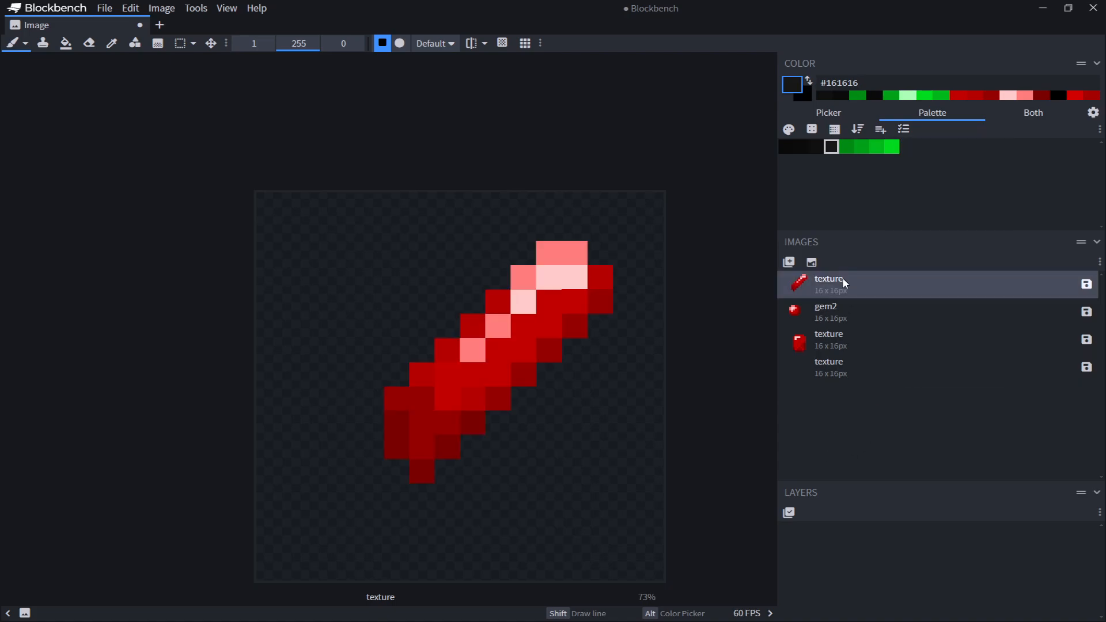
{"action": "left_click", "coordinate": [830, 129]}
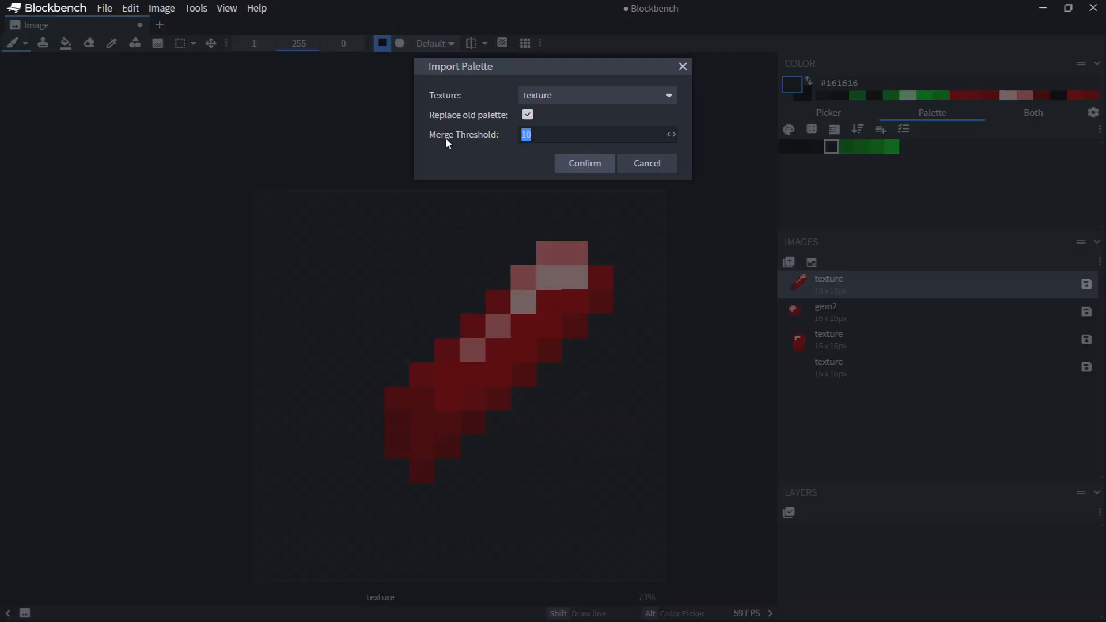
{"action": "left_click", "coordinate": [583, 162]}
Open the new texture and paint a 3x3 block in the darkest red, #790000
{"action": "left_click", "coordinate": [842, 375]}
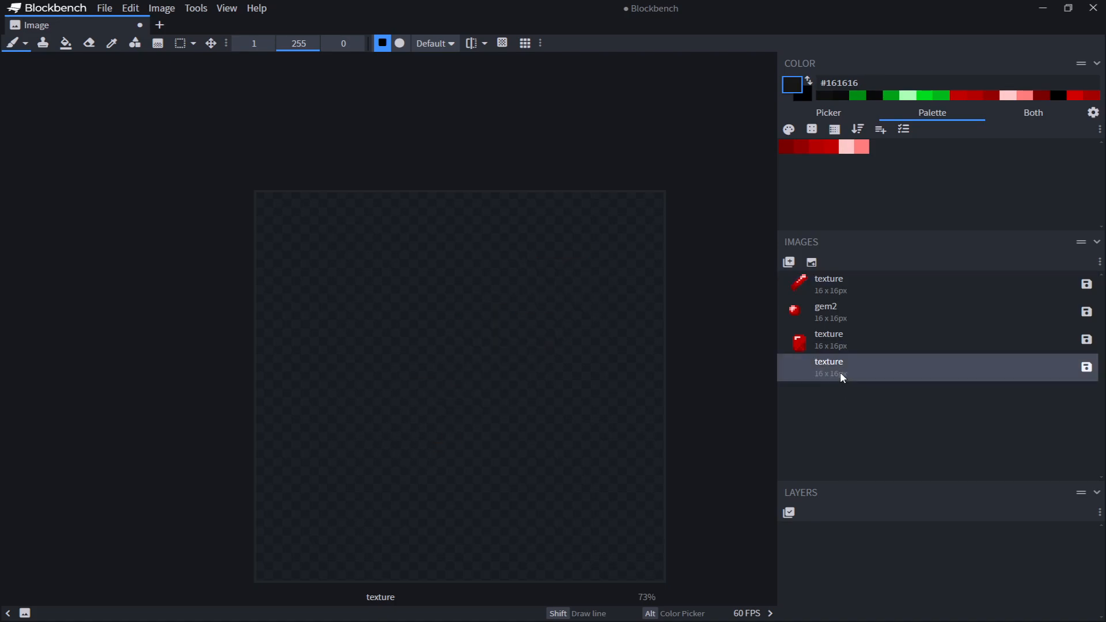
{"action": "scroll", "coordinate": [541, 363], "scroll_direction": "up", "scroll_amount": 1}
{"action": "left_click_drag", "start_coordinate": [853, 148], "coordinate": [884, 156]}
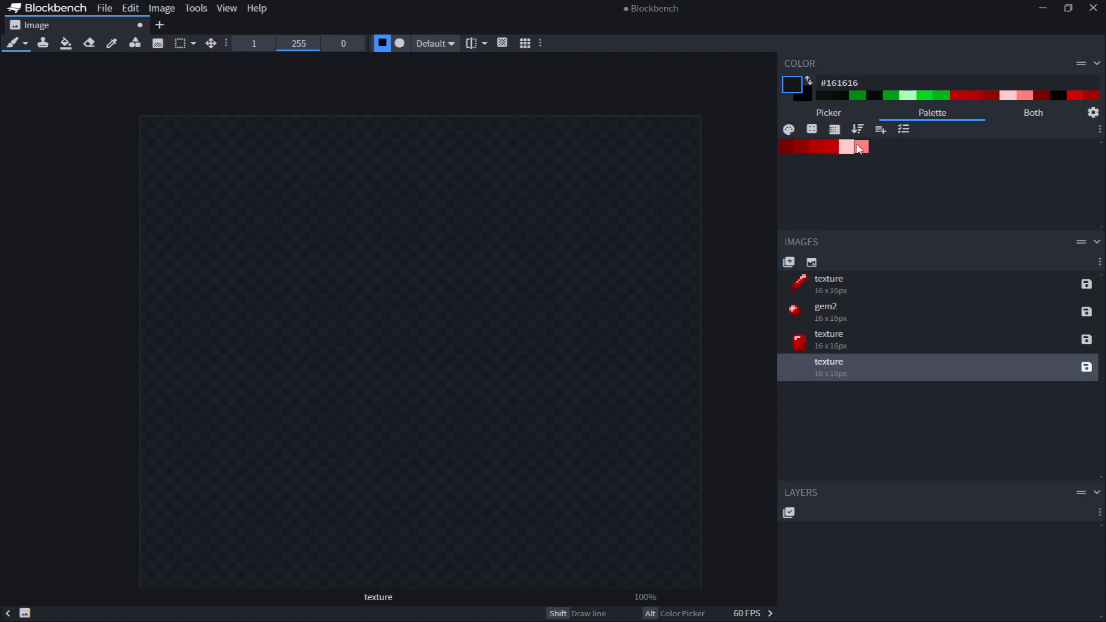
{"action": "mouse_move", "coordinate": [859, 148]}
{"action": "left_mouse_down"}
{"action": "mouse_move", "coordinate": [879, 148]}
{"action": "mouse_move", "coordinate": [861, 154]}
{"action": "left_mouse_up"}
{"action": "scroll", "coordinate": [496, 264], "scroll_direction": "up", "scroll_amount": 1}
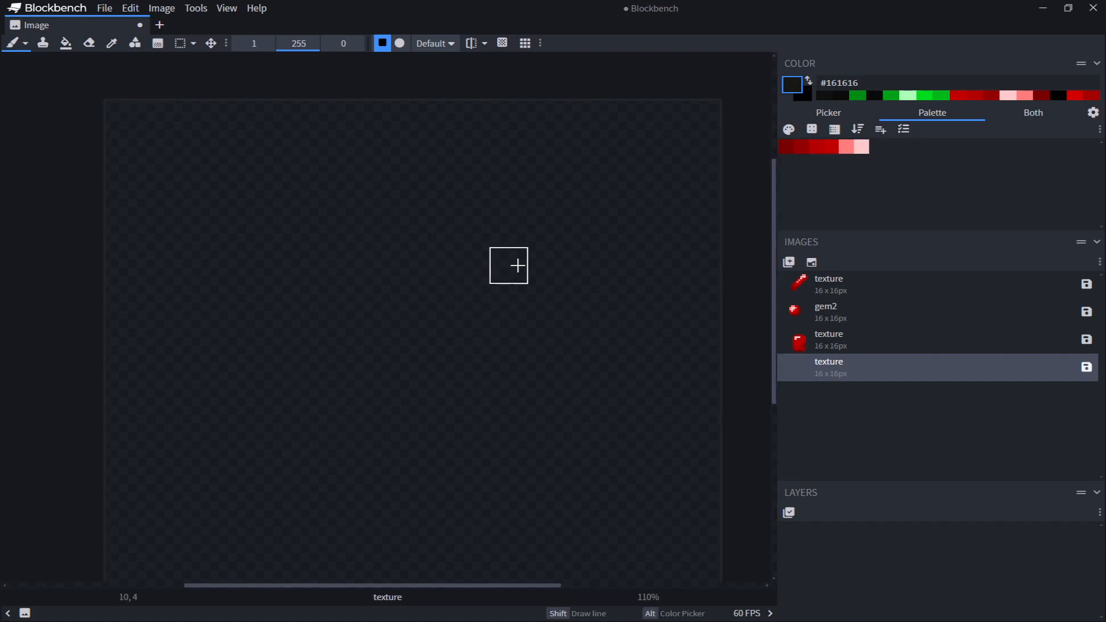
{"action": "left_click", "coordinate": [786, 148]}
{"action": "mouse_move", "coordinate": [363, 299]}
{"action": "left_mouse_down"}
{"action": "mouse_move", "coordinate": [422, 346]}
{"action": "mouse_move", "coordinate": [355, 338]}
{"action": "left_mouse_up"}
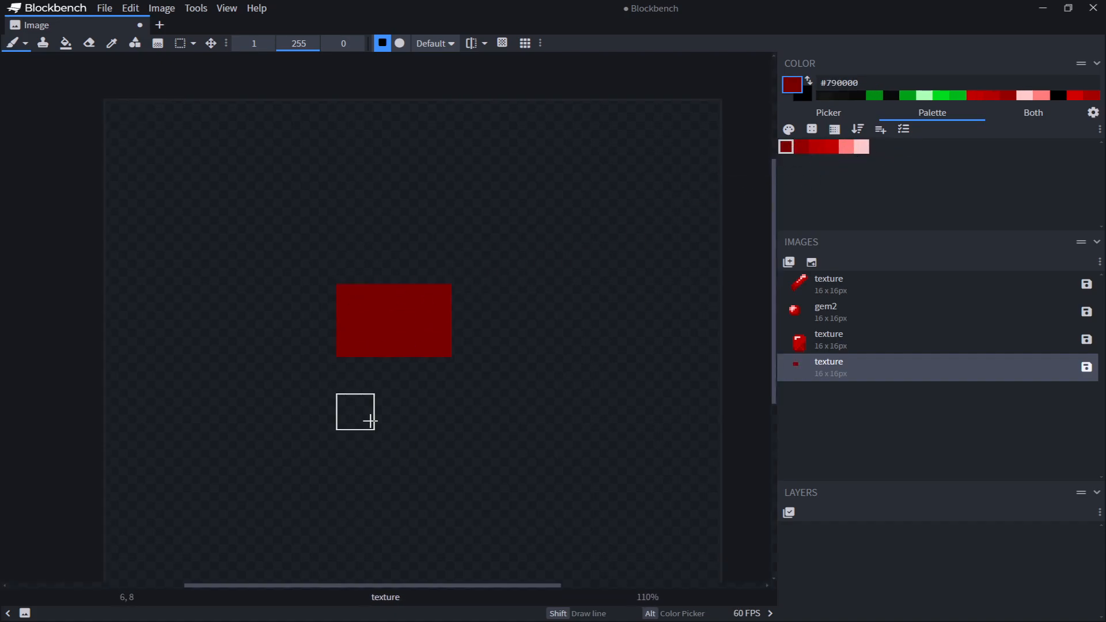
{"action": "left_click_drag", "start_coordinate": [360, 377], "coordinate": [422, 380]}
{"action": "middle_click_drag", "start_coordinate": [449, 288], "coordinate": [457, 242]}
Select the red block and move it one pixel to the right
{"action": "left_click", "coordinate": [180, 44]}
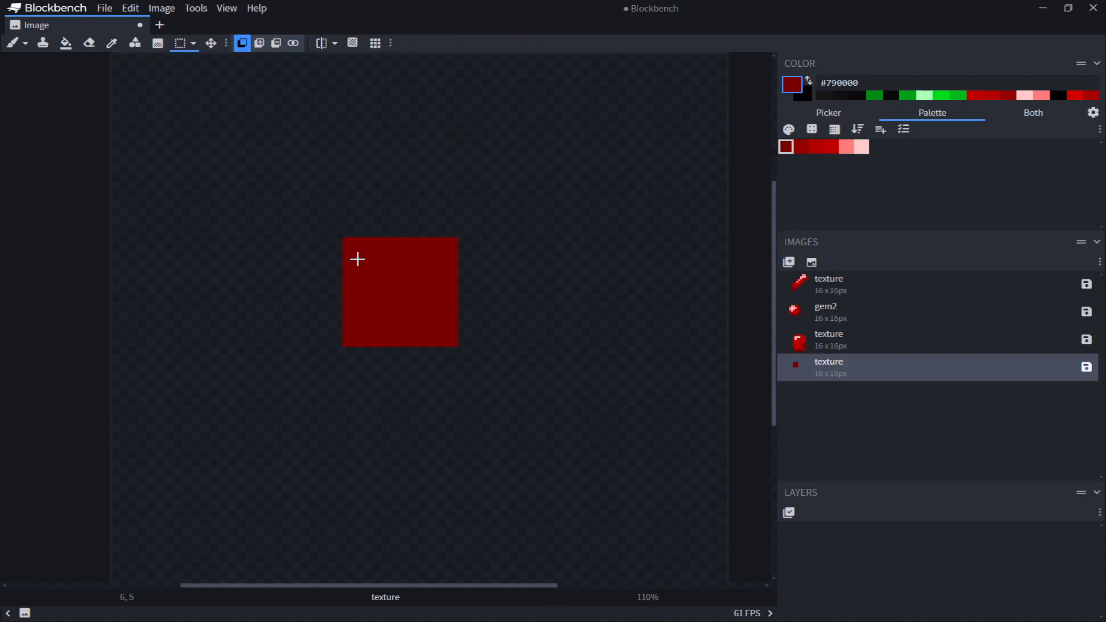
{"action": "left_click_drag", "start_coordinate": [358, 260], "coordinate": [455, 326]}
{"action": "mouse_move", "coordinate": [408, 292]}
{"action": "left_mouse_down"}
{"action": "mouse_move", "coordinate": [494, 276]}
{"action": "mouse_move", "coordinate": [442, 343]}
{"action": "mouse_move", "coordinate": [424, 292]}
{"action": "left_mouse_up"}
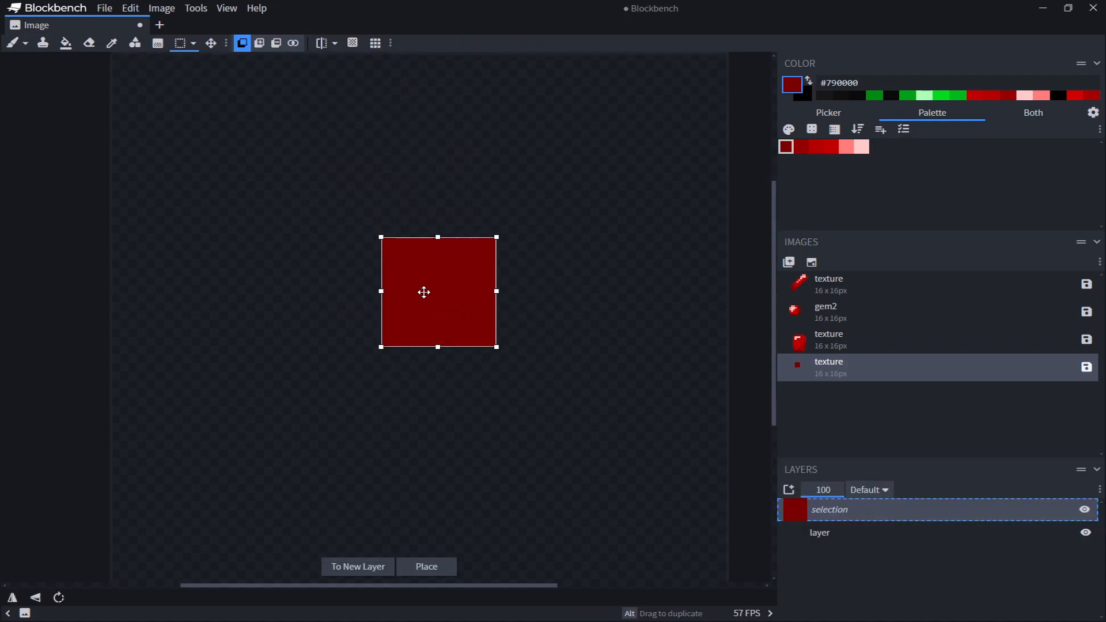
{"action": "right_click", "coordinate": [424, 292]}
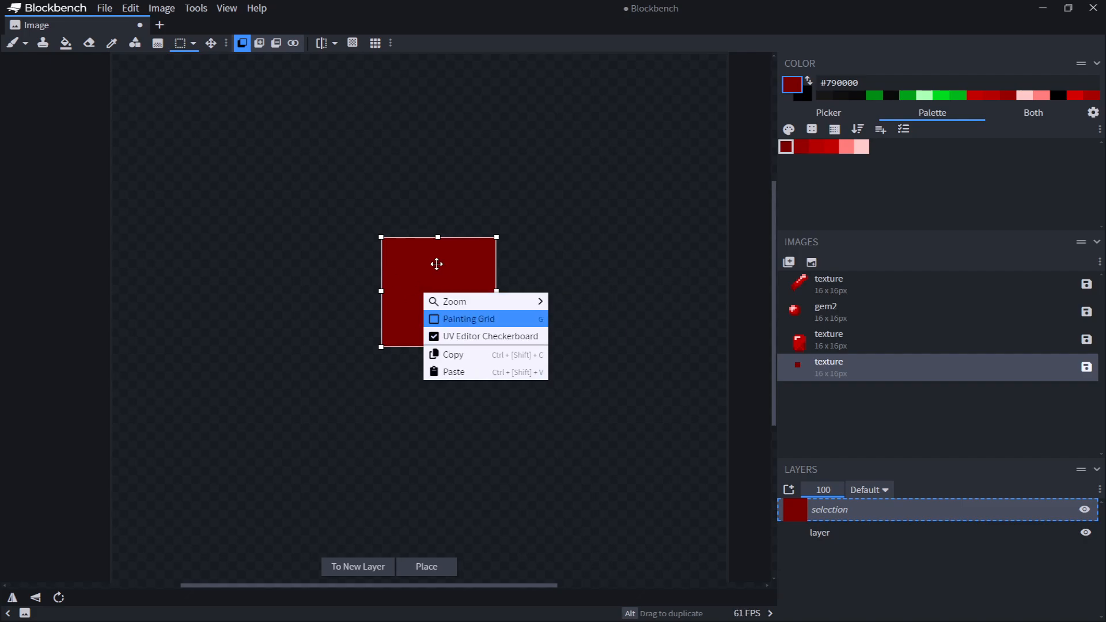
{"action": "left_click", "coordinate": [254, 242]}
{"action": "left_click", "coordinate": [203, 140]}
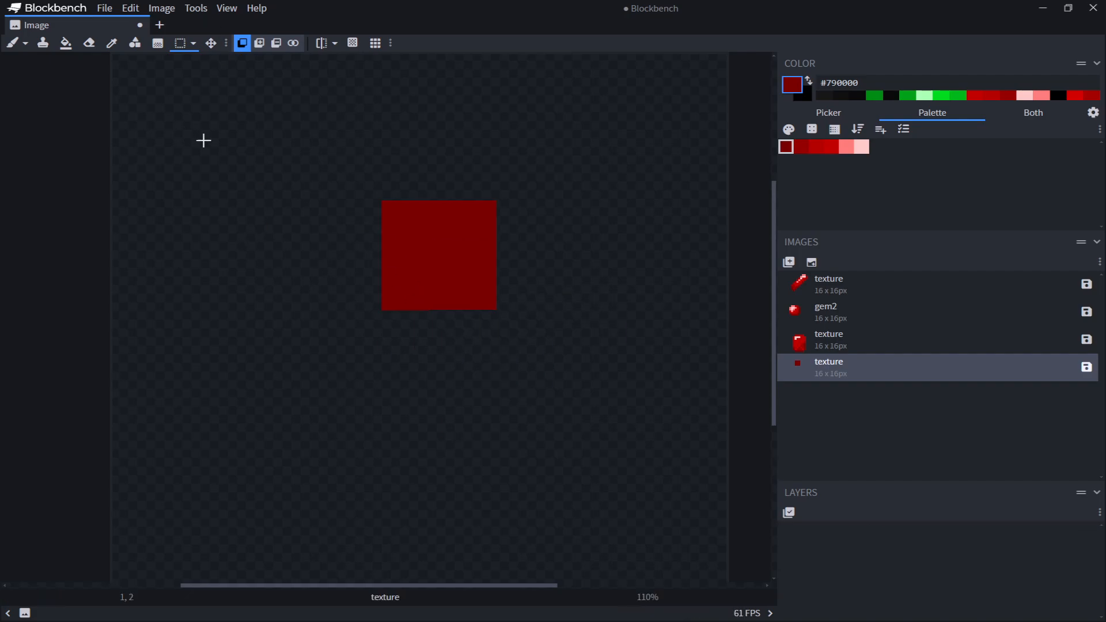
Invert the colors of the red sword texture
{"action": "left_click", "coordinate": [824, 278]}
{"action": "left_click", "coordinate": [164, 8]}
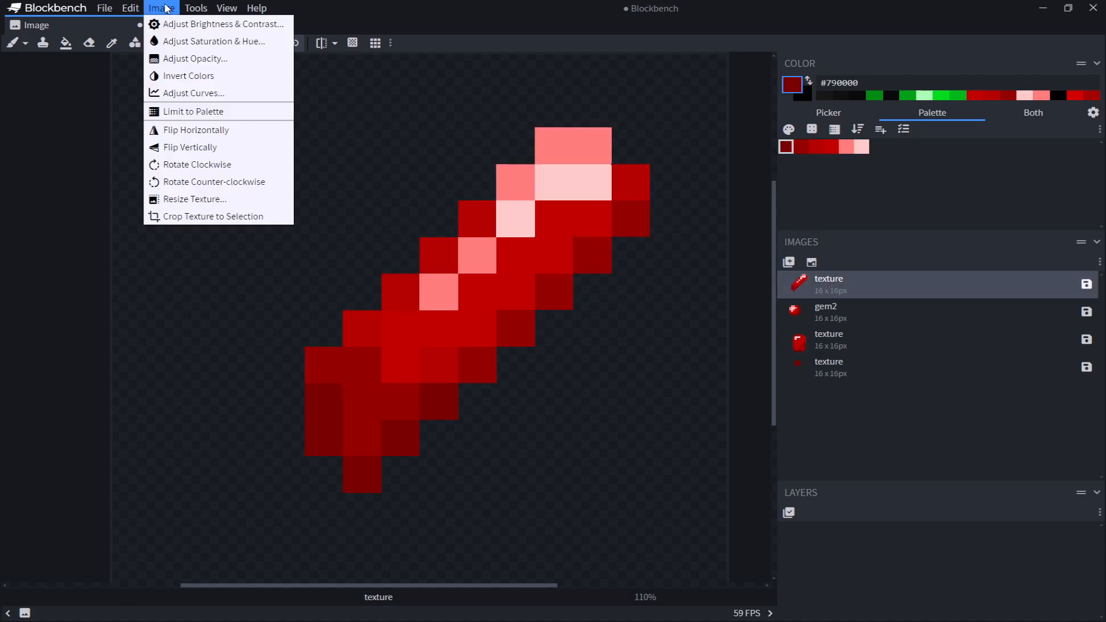
{"action": "left_click", "coordinate": [209, 78]}
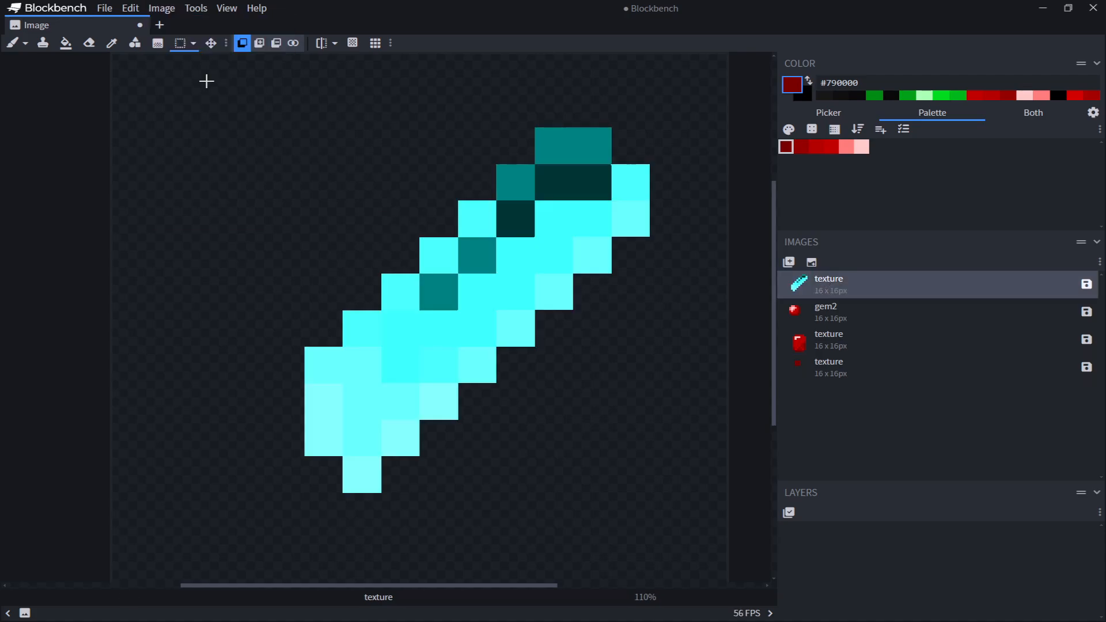
Undo the color inversion of the red sword texture
{"action": "scroll", "coordinate": [495, 147], "scroll_direction": "down", "scroll_amount": 2}
{"action": "scroll", "coordinate": [455, 152], "scroll_direction": "up", "scroll_amount": 2}
{"action": "key", "text": "ctrl+z"}
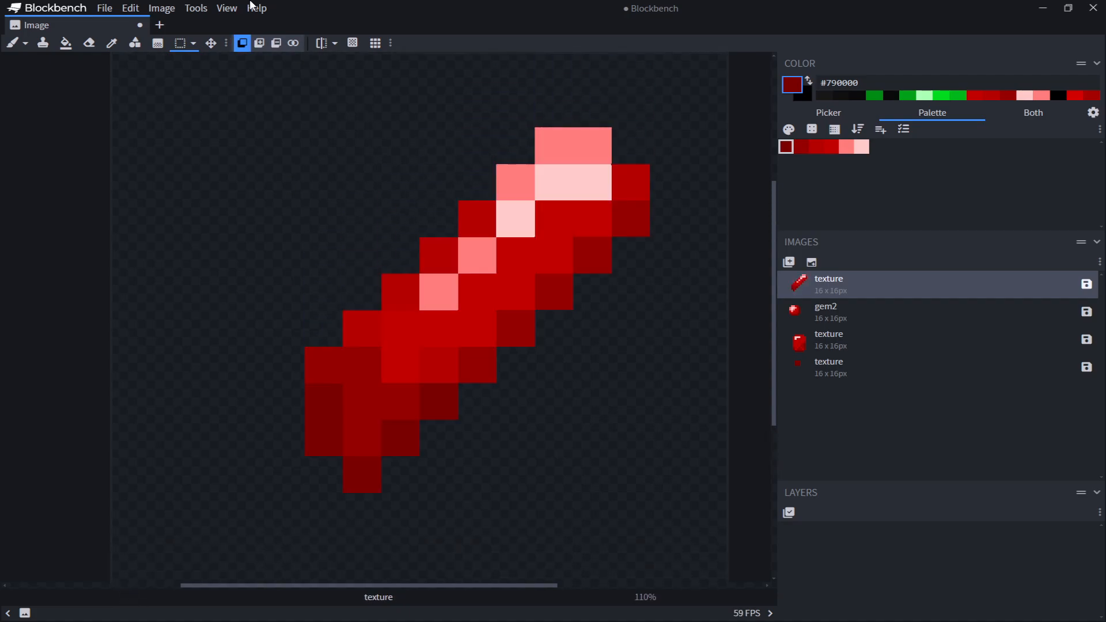
{"action": "left_click", "coordinate": [161, 10]}
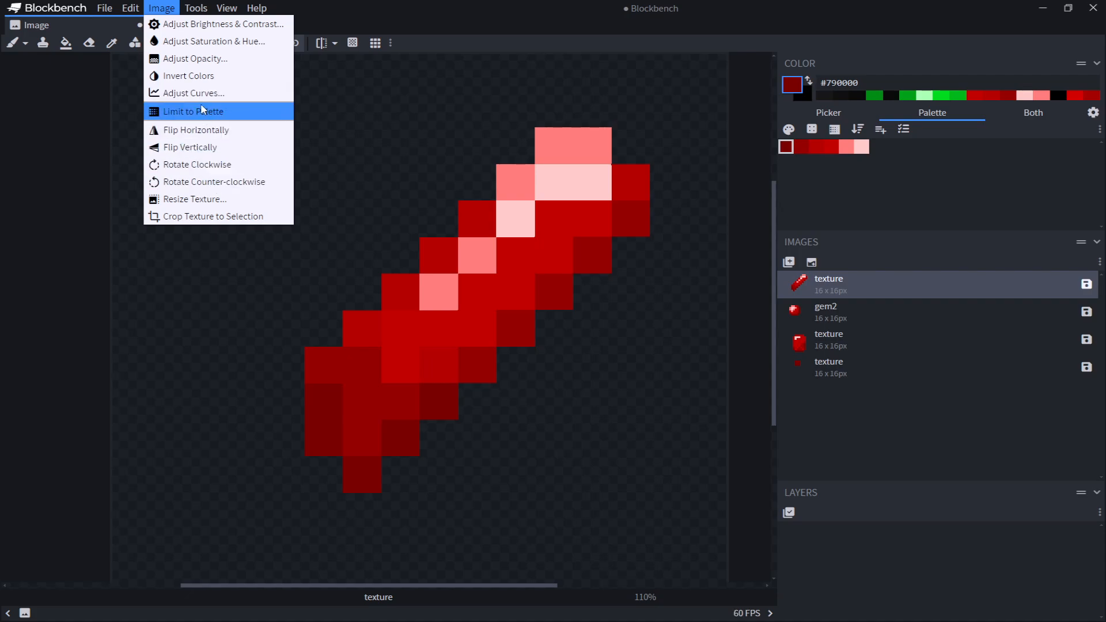
{"action": "left_click", "coordinate": [52, 116]}
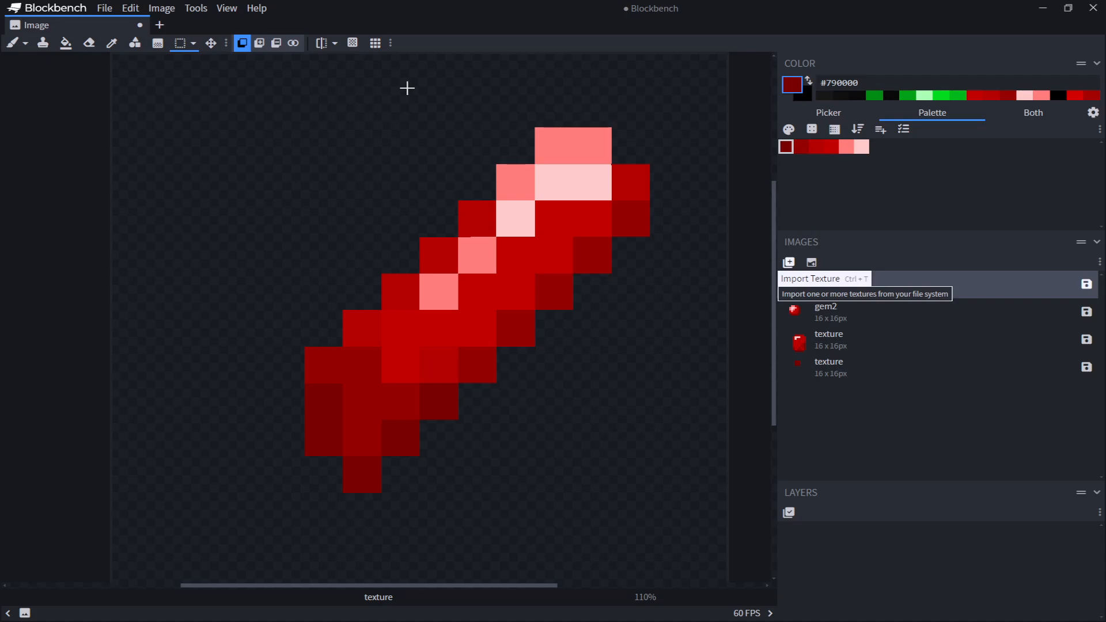
{"action": "left_click", "coordinate": [821, 406]}
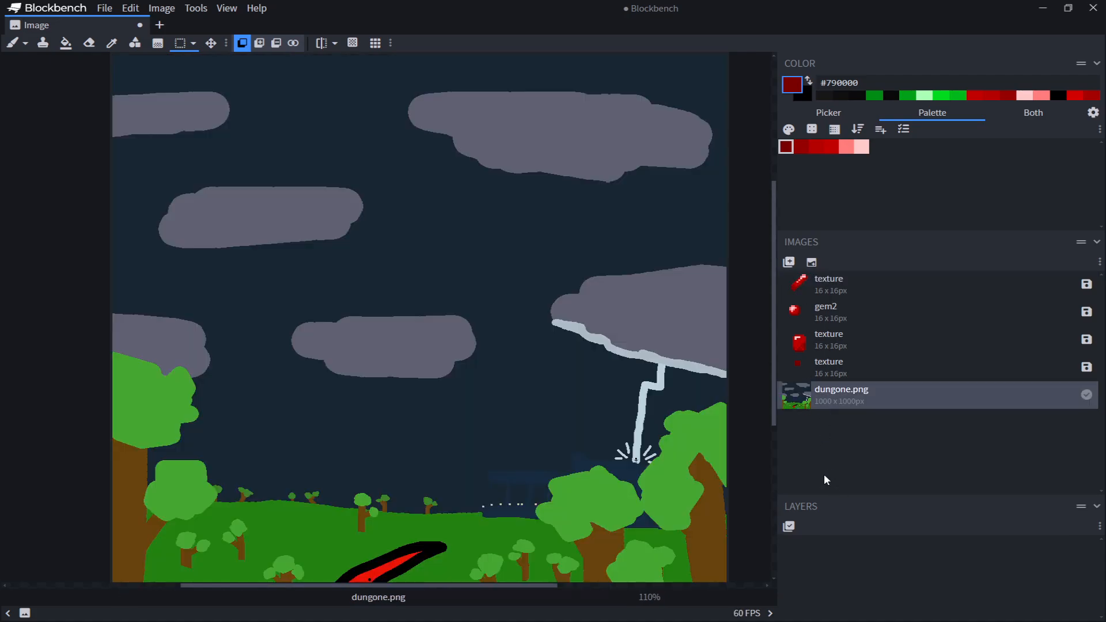
{"action": "scroll", "coordinate": [636, 320], "scroll_direction": "up", "scroll_amount": 5, "text": "ctrl"}
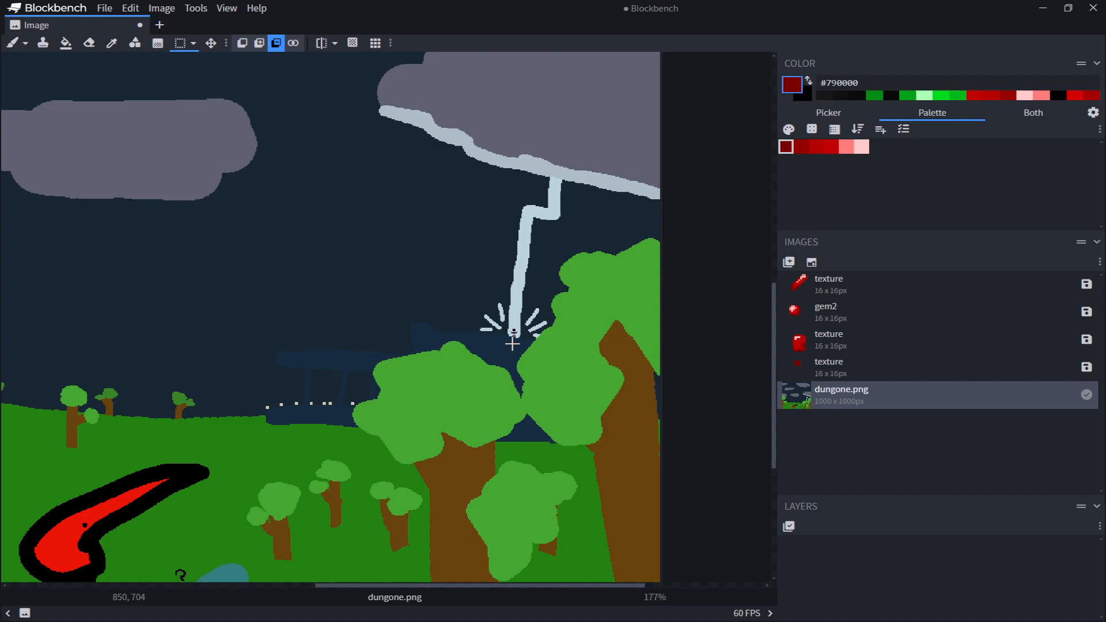
{"action": "scroll", "coordinate": [361, 346], "scroll_direction": "down", "scroll_amount": 5, "text": "ctrl"}
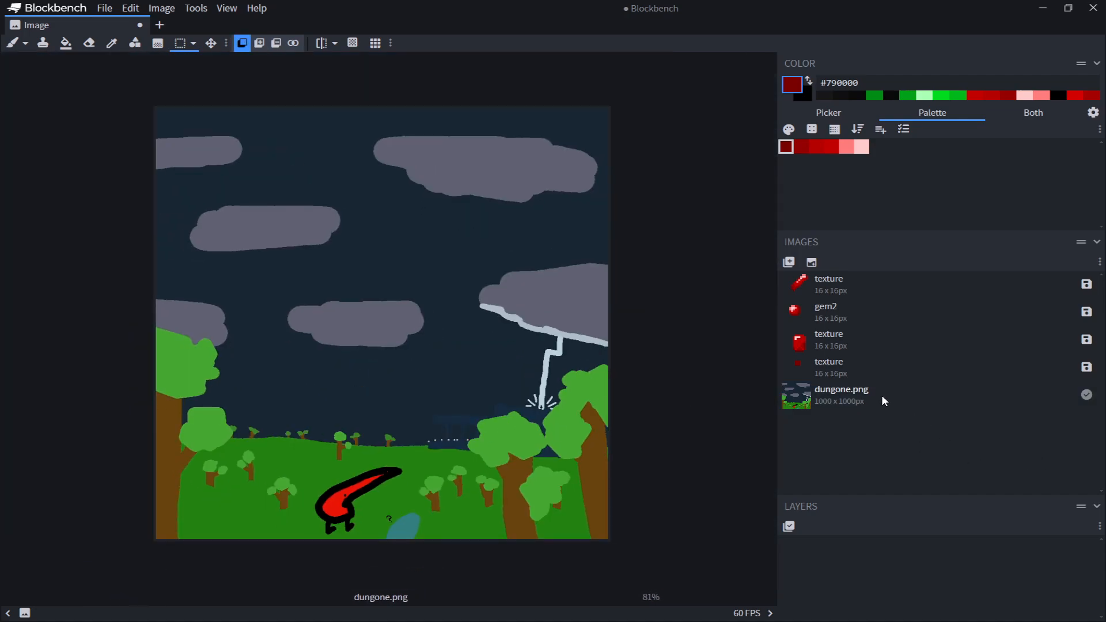
{"action": "key", "text": "Delete"}
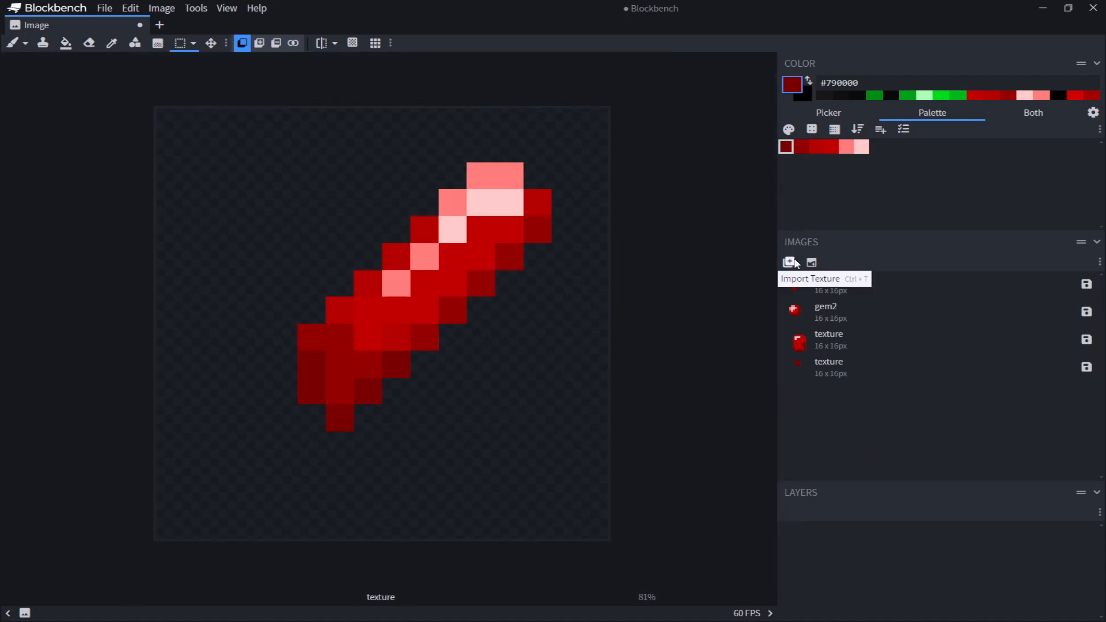
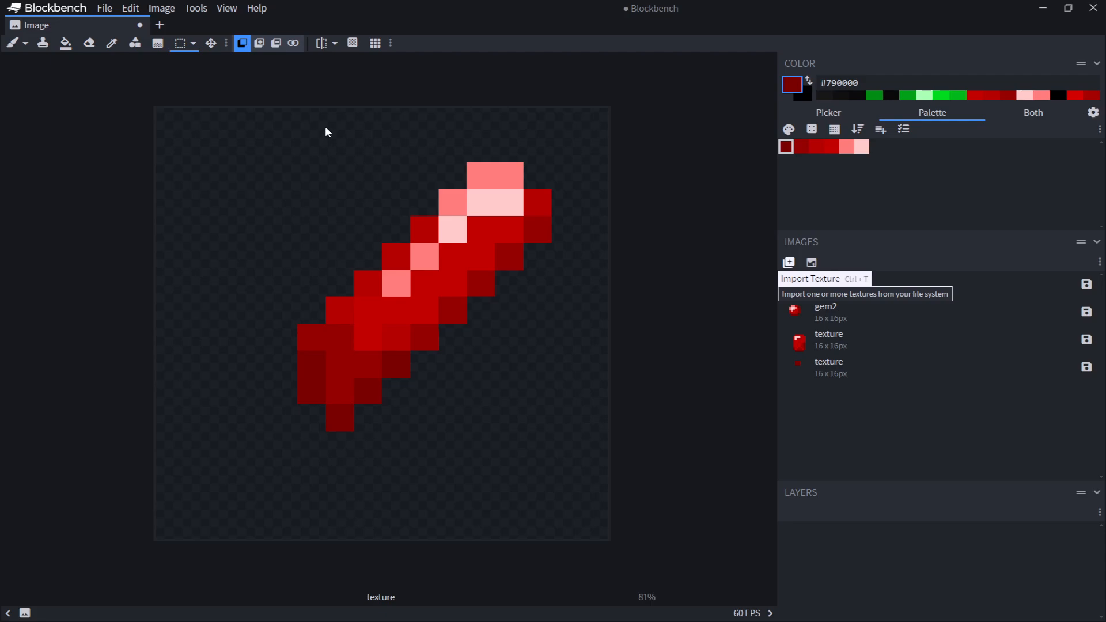
Import the temp3.png image and generate a color palette from it
{"action": "left_click", "coordinate": [863, 398]}
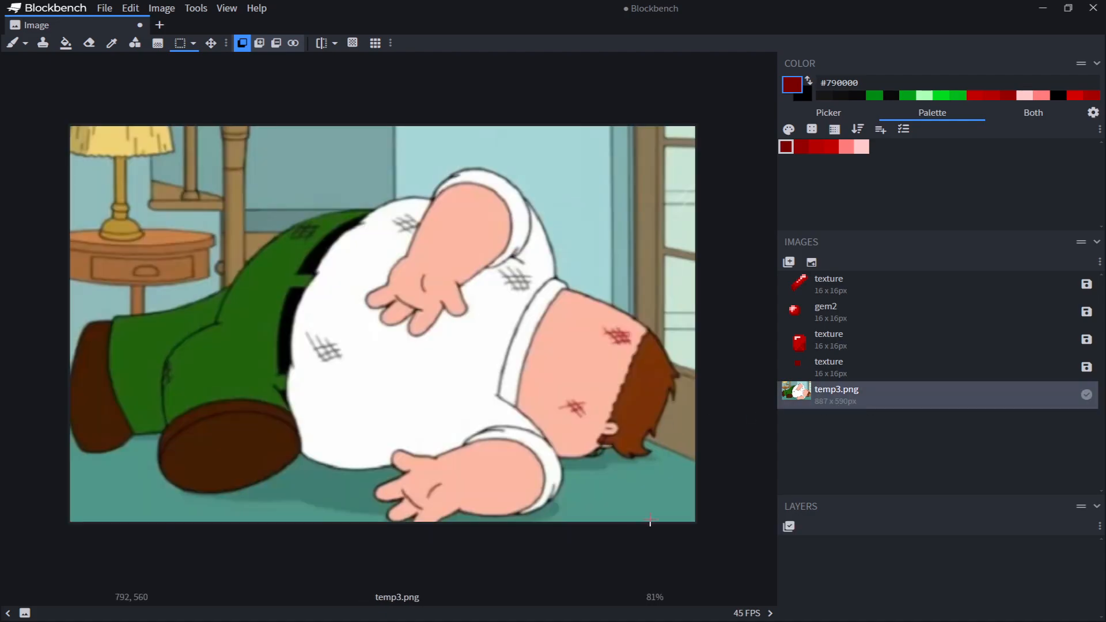
{"action": "left_click", "coordinate": [903, 129]}
{"action": "left_click", "coordinate": [933, 355]}
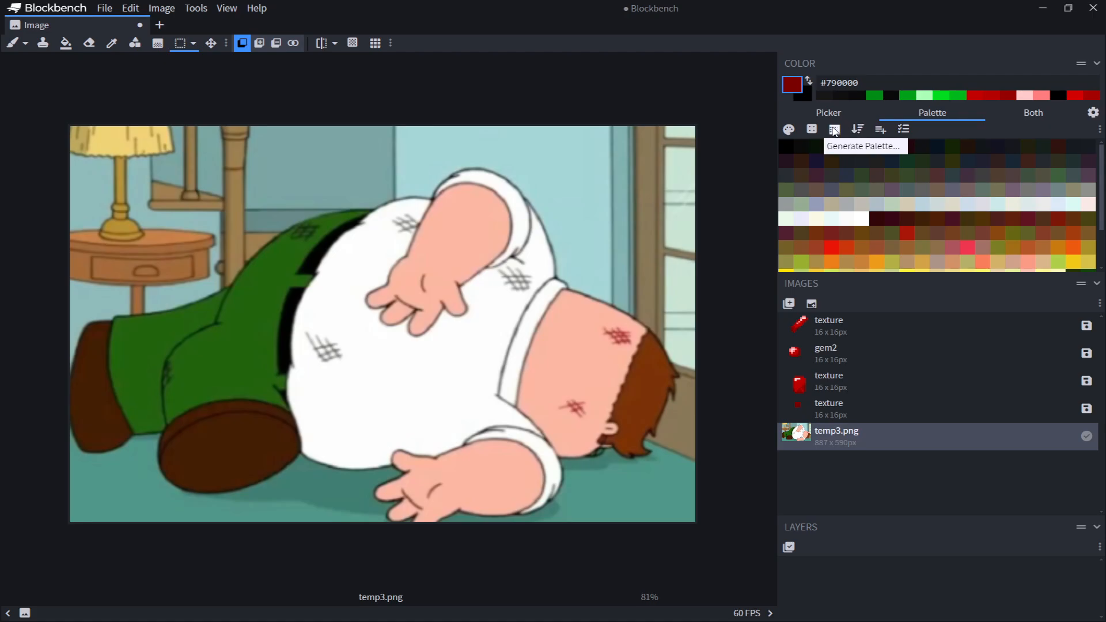
Reduce the image to the generated palette and zoom around it to examine the resulting colors
{"action": "left_click", "coordinate": [154, 10]}
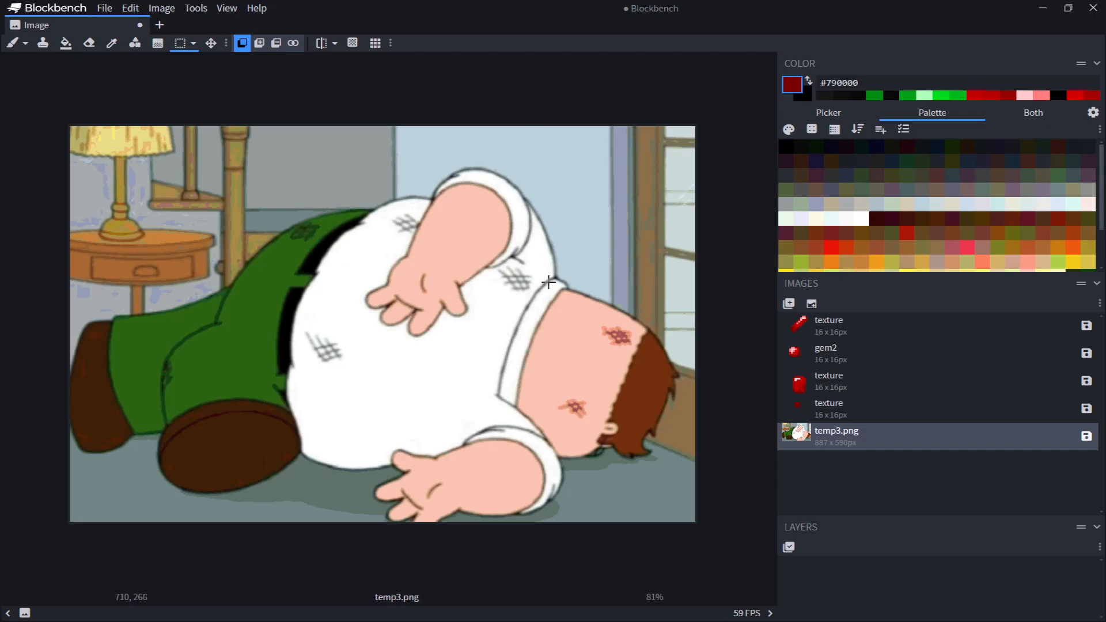
{"action": "scroll", "coordinate": [109, 189], "scroll_direction": "up", "scroll_amount": 5, "text": "ctrl"}
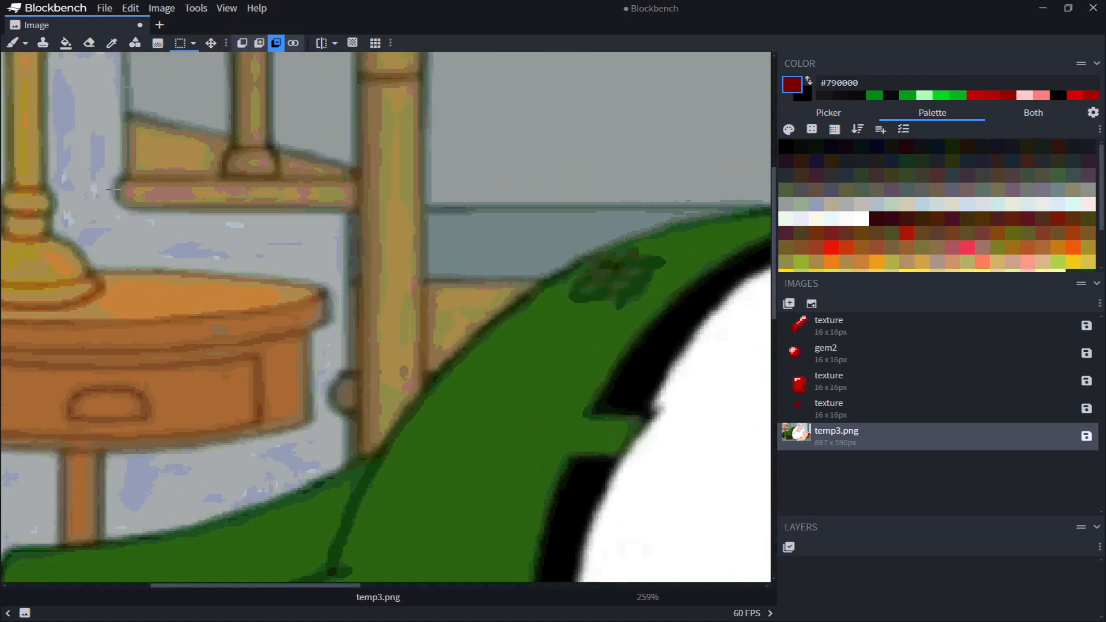
{"action": "scroll", "coordinate": [109, 189], "scroll_direction": "up", "scroll_amount": 6, "text": "ctrl"}
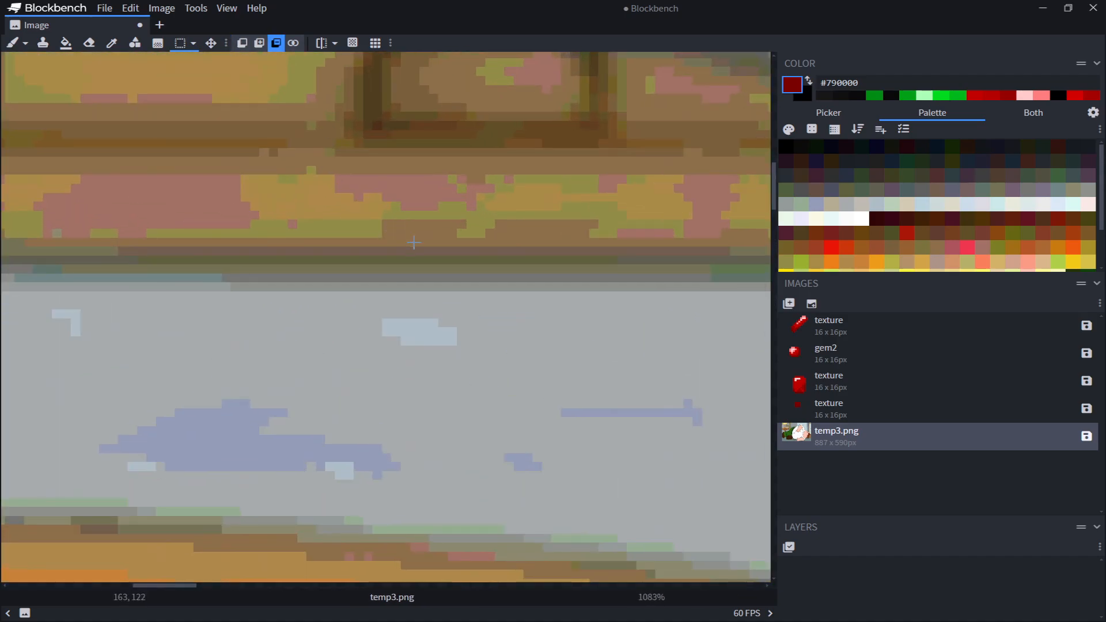
{"action": "scroll", "coordinate": [413, 242], "scroll_direction": "down", "scroll_amount": 12, "text": "ctrl"}
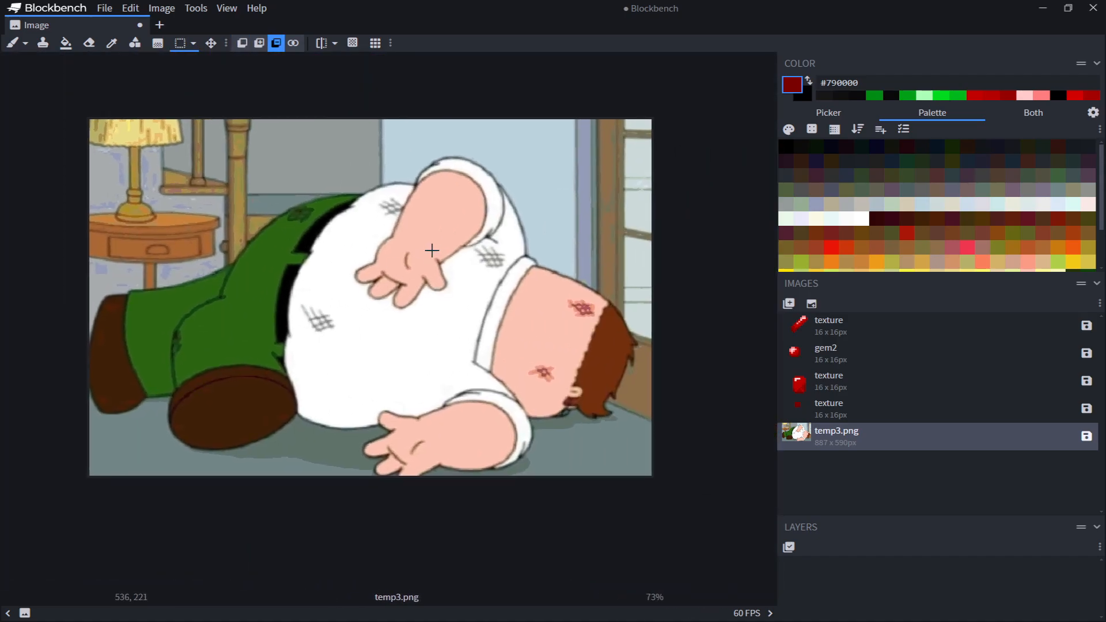
{"action": "scroll", "coordinate": [438, 245], "scroll_direction": "up", "scroll_amount": 1, "text": "ctrl"}
{"action": "scroll", "coordinate": [511, 318], "scroll_direction": "up", "scroll_amount": 2}
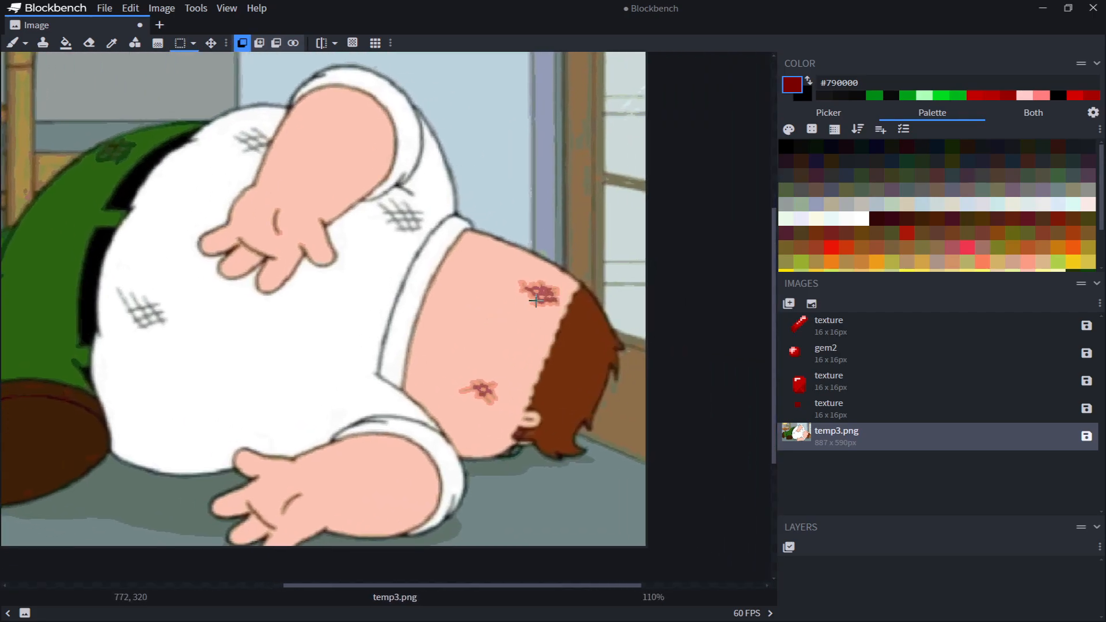
{"action": "scroll", "coordinate": [526, 303], "scroll_direction": "up", "scroll_amount": 8, "text": "ctrl"}
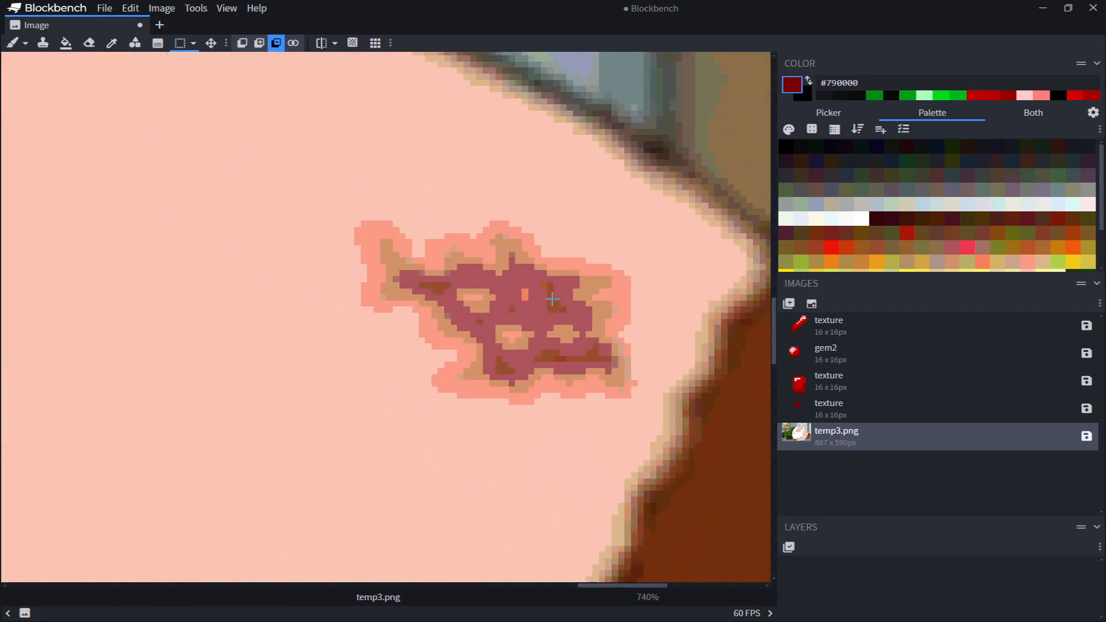
{"action": "scroll", "coordinate": [552, 299], "scroll_direction": "down", "scroll_amount": 1, "text": "ctrl"}
{"action": "scroll", "coordinate": [500, 314], "scroll_direction": "down", "scroll_amount": 1, "text": "ctrl"}
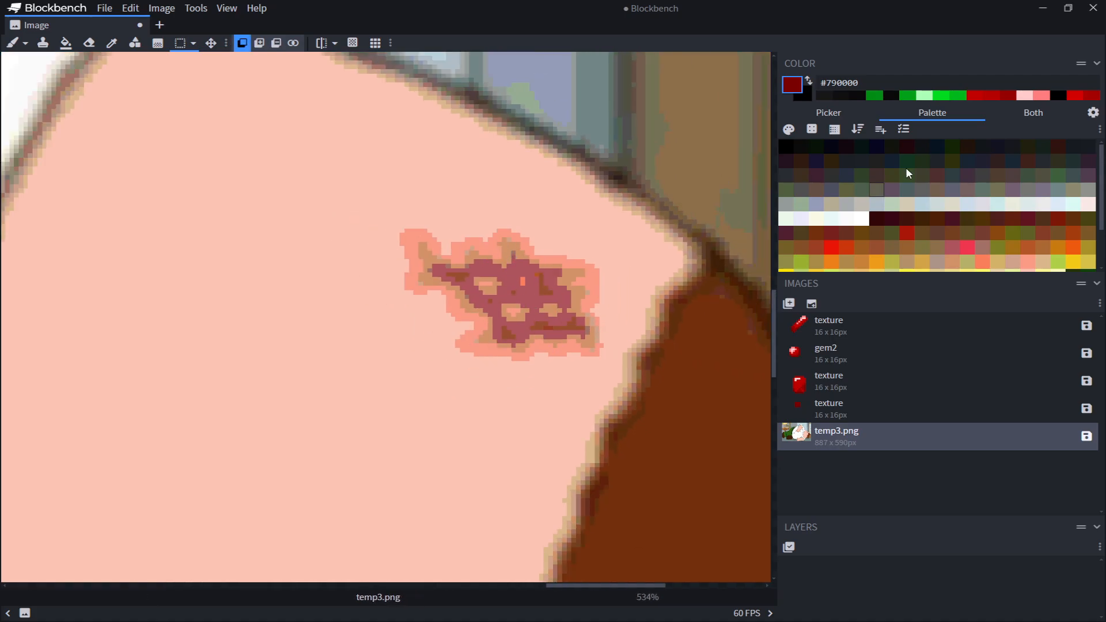
{"action": "scroll", "coordinate": [906, 169], "scroll_direction": "down", "scroll_amount": 2}
{"action": "scroll", "coordinate": [494, 288], "scroll_direction": "down", "scroll_amount": 5, "text": "ctrl"}
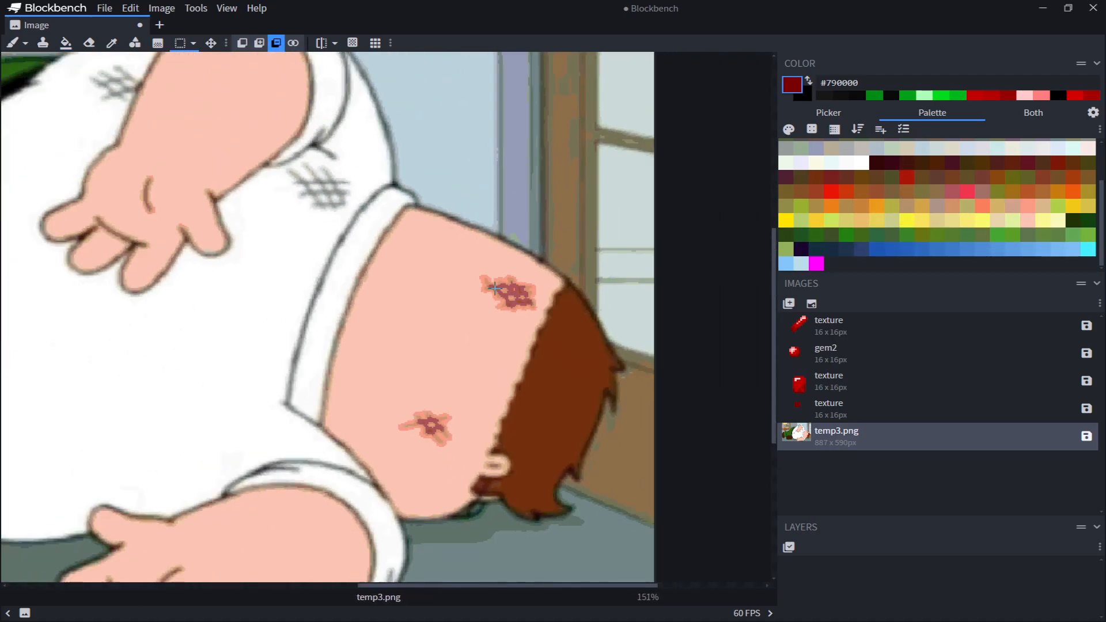
{"action": "scroll", "coordinate": [494, 288], "scroll_direction": "down", "scroll_amount": 4, "text": "ctrl"}
{"action": "middle_click_drag", "start_coordinate": [276, 334], "coordinate": [508, 411]}
{"action": "scroll", "coordinate": [494, 291], "scroll_direction": "up", "scroll_amount": 2, "text": "ctrl"}
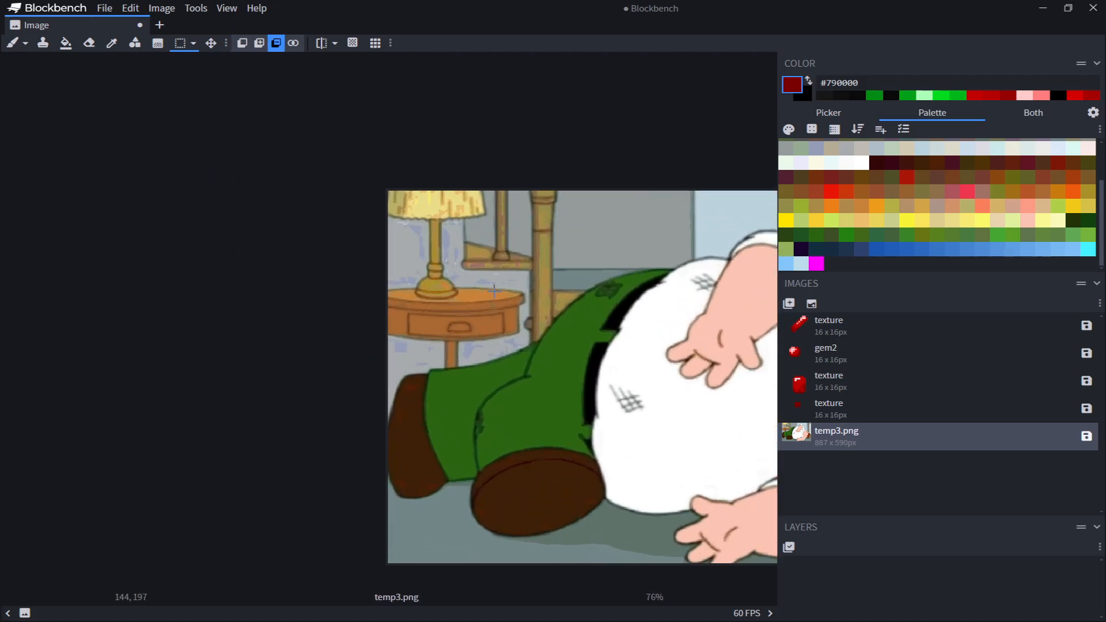
{"action": "scroll", "coordinate": [396, 415], "scroll_direction": "up", "scroll_amount": 6, "text": "ctrl"}
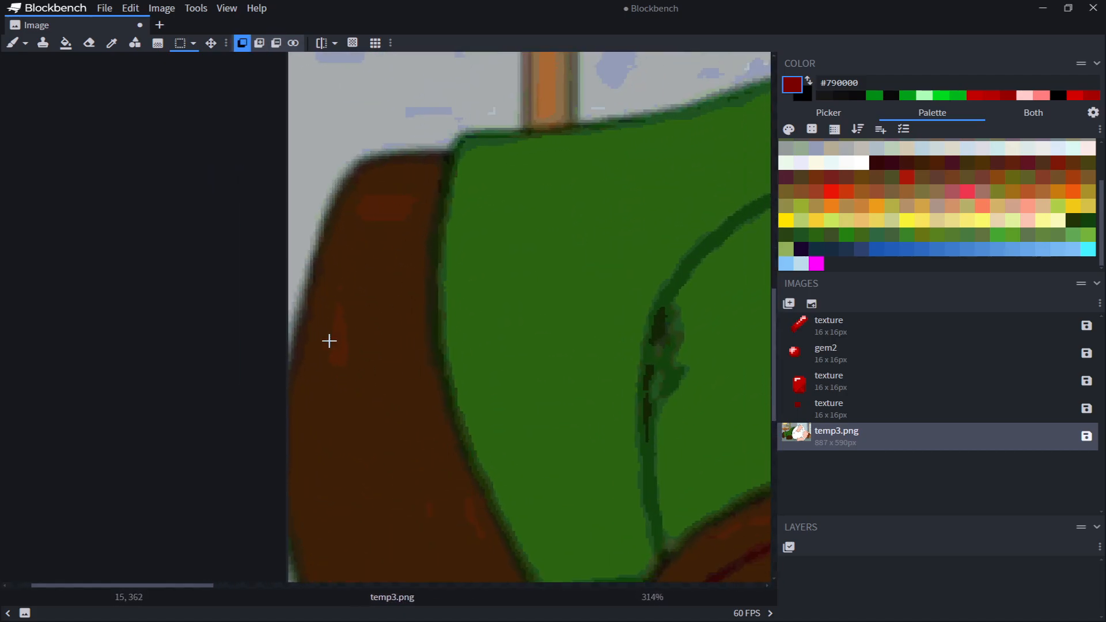
{"action": "middle_click_drag", "start_coordinate": [355, 352], "coordinate": [199, 438]}
{"action": "scroll", "coordinate": [241, 283], "scroll_direction": "up", "scroll_amount": 1, "text": "ctrl"}
{"action": "scroll", "coordinate": [151, 455], "scroll_direction": "up", "scroll_amount": 1, "text": "ctrl"}
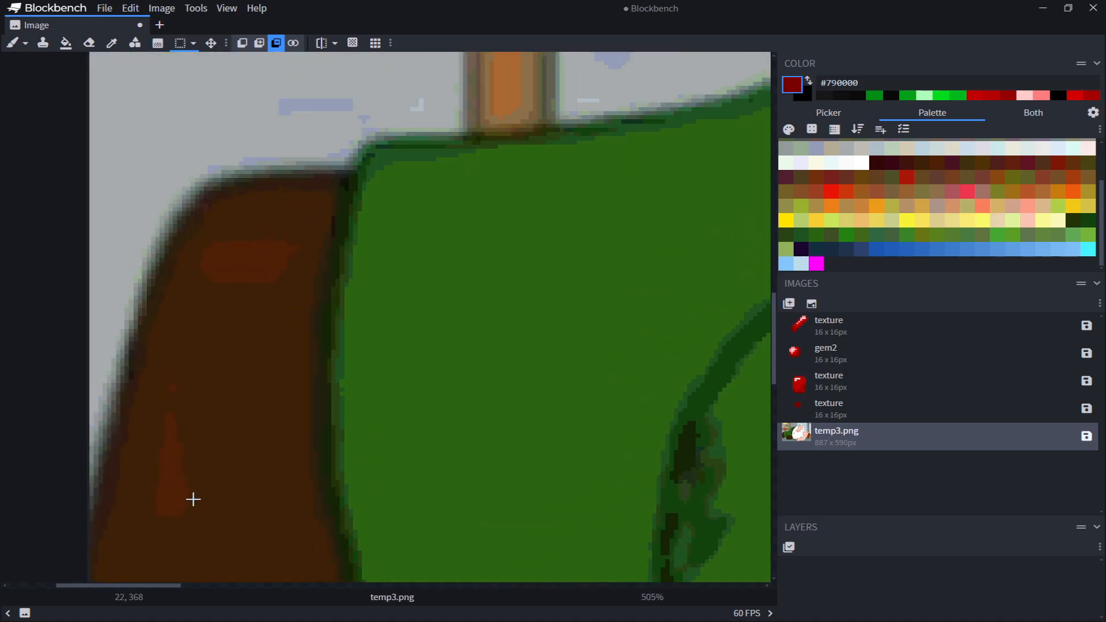
{"action": "scroll", "coordinate": [193, 499], "scroll_direction": "up", "scroll_amount": 1, "text": "ctrl"}
{"action": "middle_click_drag", "start_coordinate": [201, 478], "coordinate": [284, 351]}
{"action": "scroll", "coordinate": [202, 410], "scroll_direction": "down", "scroll_amount": 4, "text": "ctrl"}
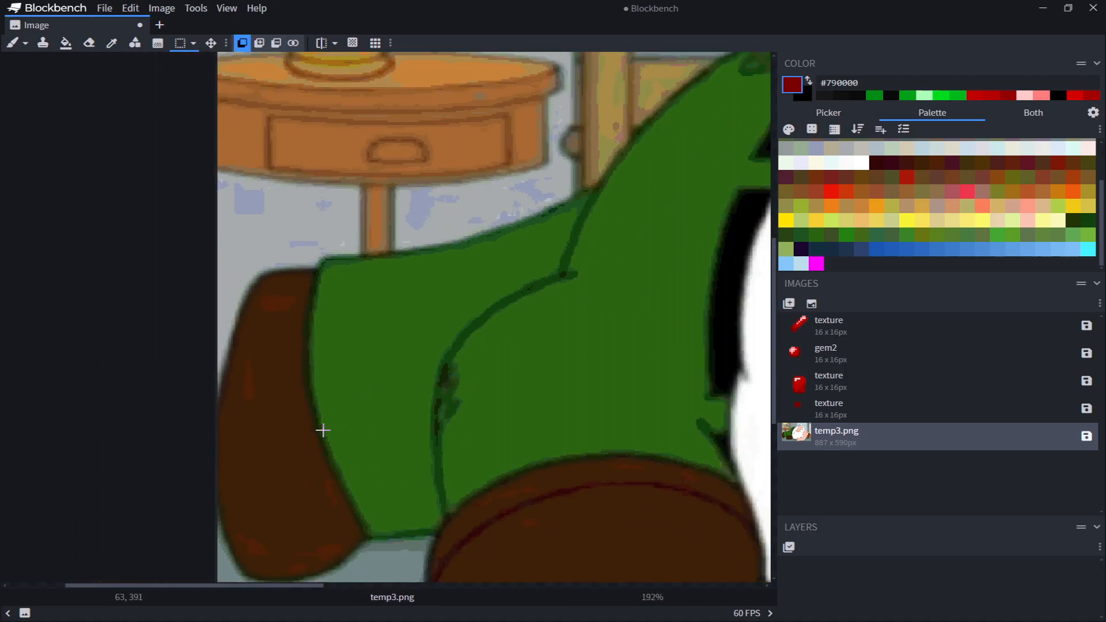
{"action": "scroll", "coordinate": [343, 415], "scroll_direction": "down", "scroll_amount": 1, "text": "ctrl"}
{"action": "scroll", "coordinate": [365, 267], "scroll_direction": "down", "scroll_amount": 3, "text": "ctrl"}
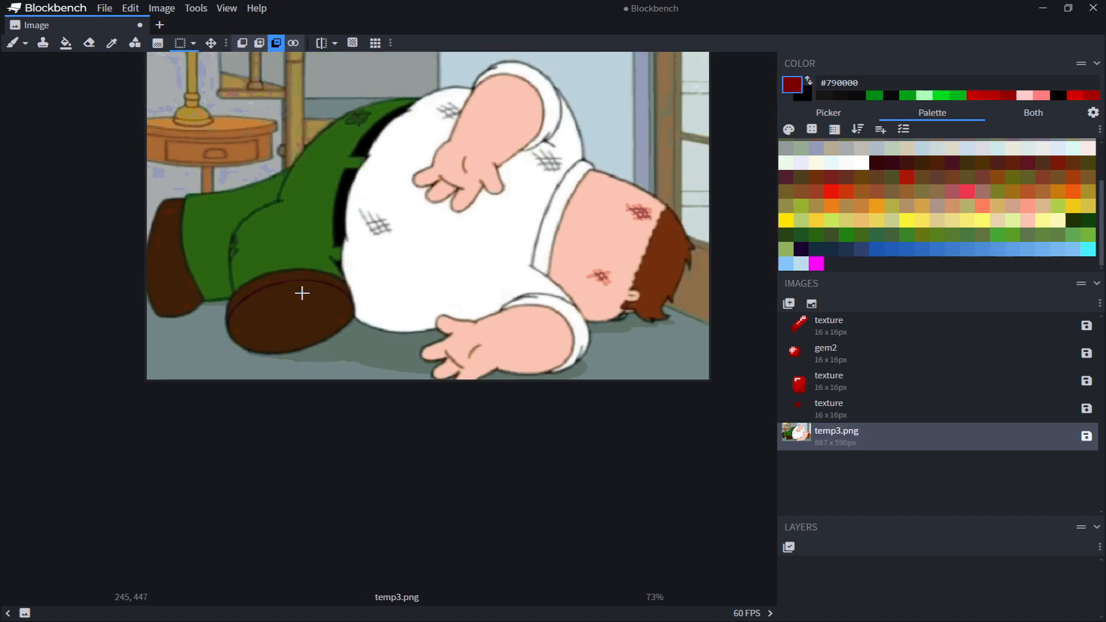
{"action": "scroll", "coordinate": [953, 216], "scroll_direction": "up", "scroll_amount": 1}
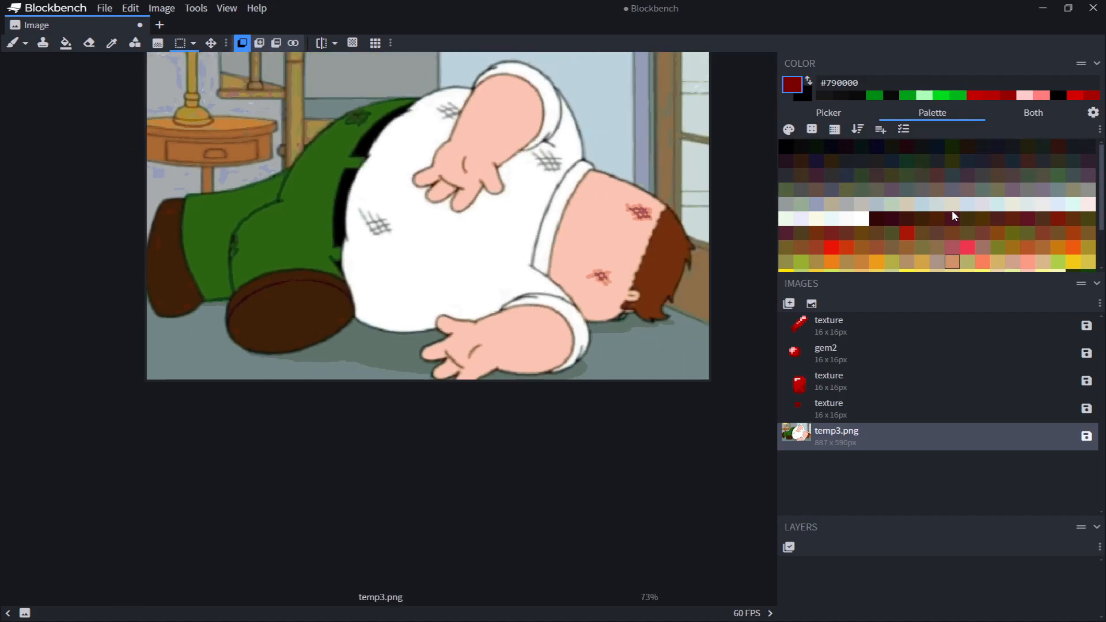
{"action": "scroll", "coordinate": [864, 225], "scroll_direction": "down", "scroll_amount": 1}
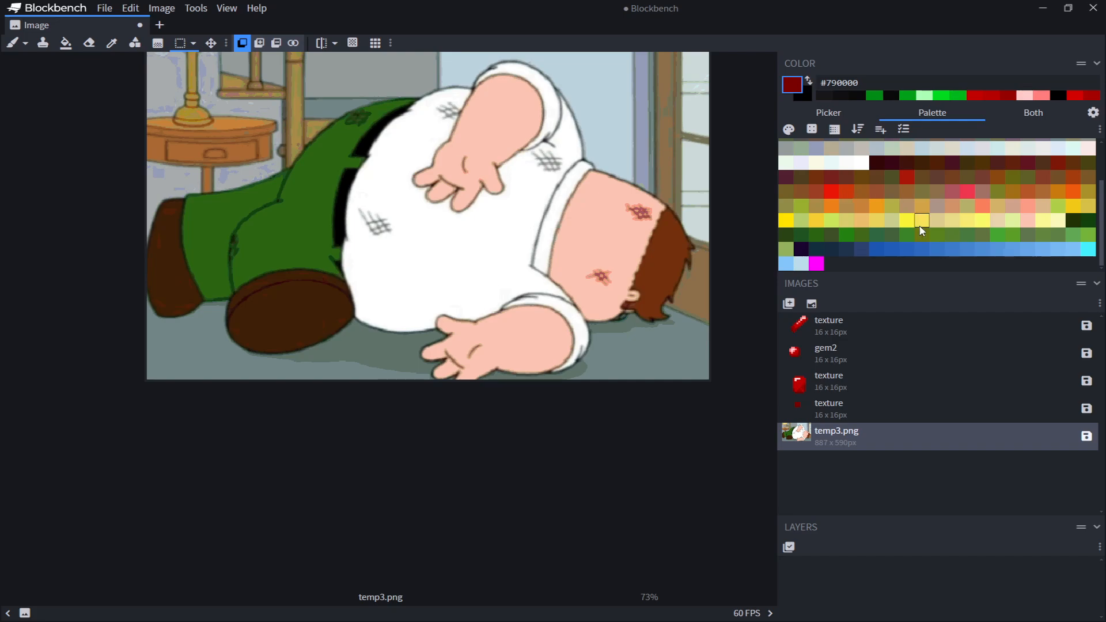
Pick the brown #733e20 from the palette and paint a brown block on the texture with the 3x3 red block
{"action": "left_click", "coordinate": [958, 179]}
{"action": "scroll", "coordinate": [674, 369], "scroll_direction": "up", "scroll_amount": 12}
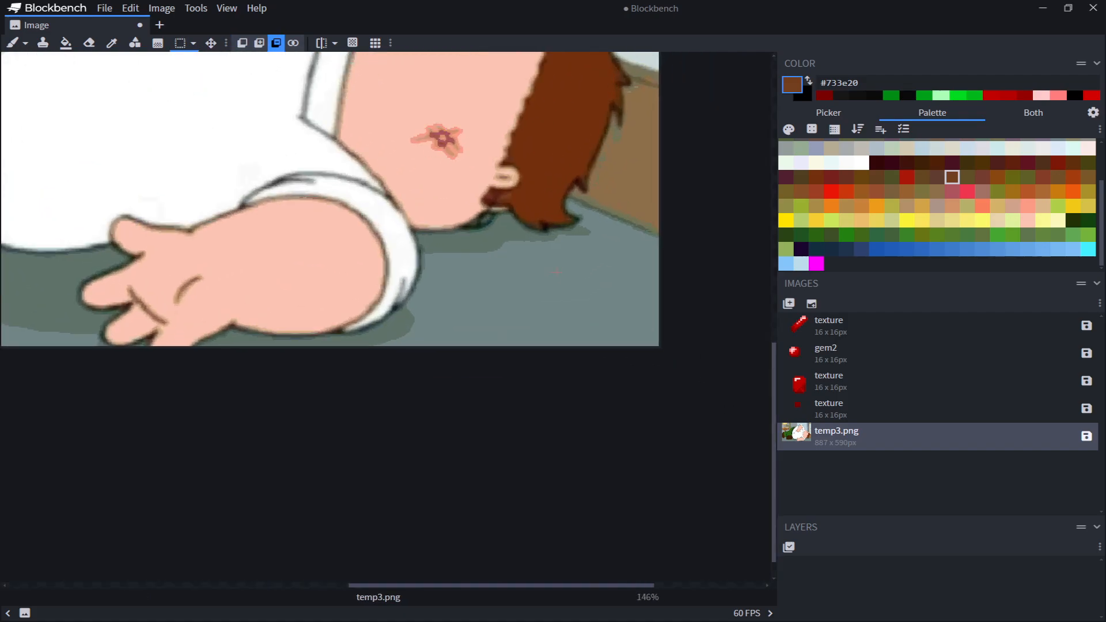
{"action": "scroll", "coordinate": [518, 328], "scroll_direction": "up", "scroll_amount": 4, "text": "ctrl"}
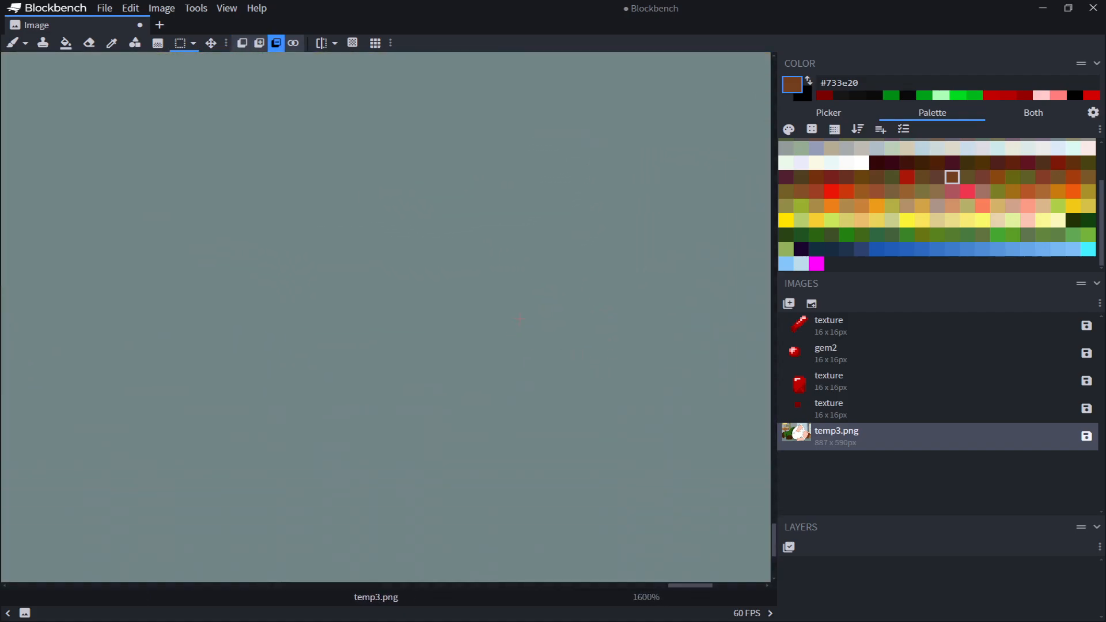
{"action": "scroll", "coordinate": [628, 325], "scroll_direction": "down", "scroll_amount": 7}
{"action": "left_click", "coordinate": [795, 408]}
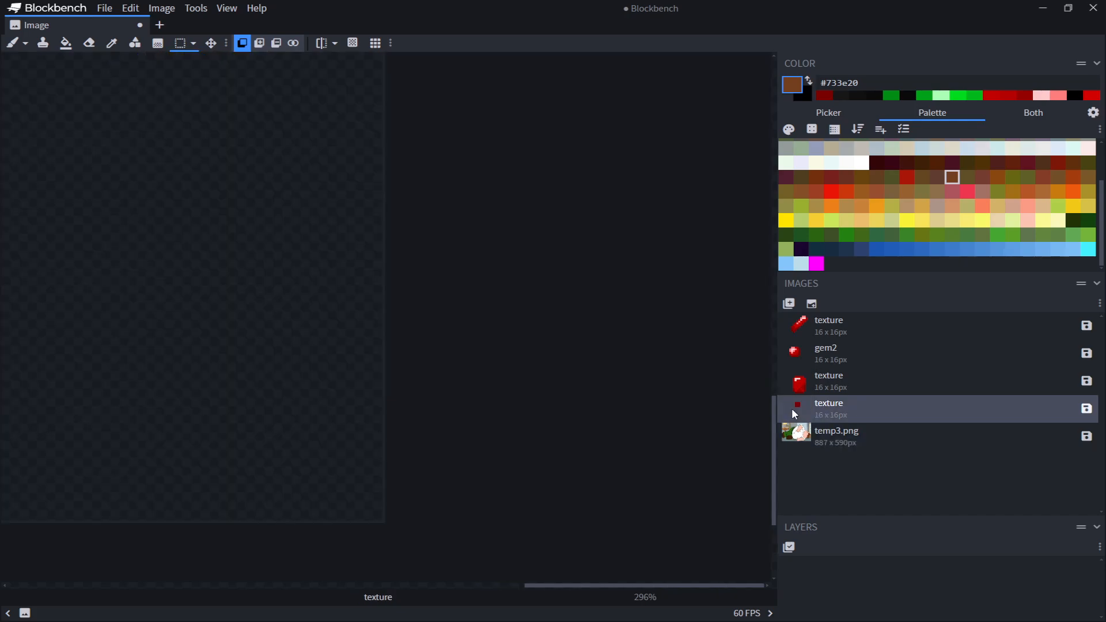
{"action": "key", "text": "ctrl"}
{"action": "scroll", "coordinate": [519, 279], "scroll_direction": "down", "scroll_amount": 4, "text": "ctrl"}
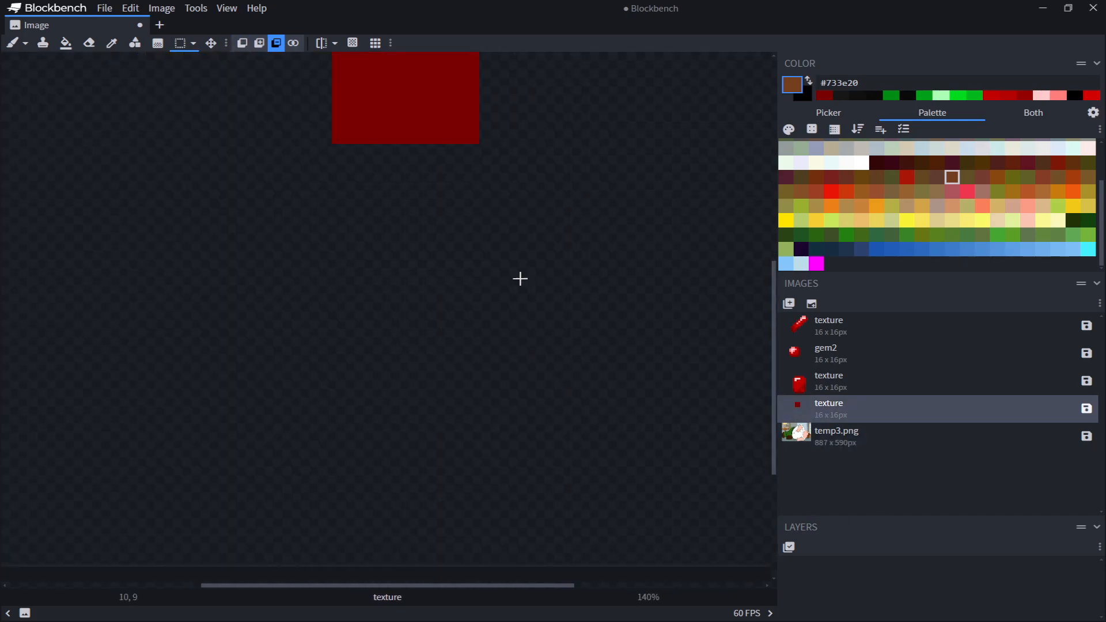
{"action": "left_click", "coordinate": [11, 45]}
{"action": "mouse_move", "coordinate": [426, 303]}
{"action": "left_mouse_down"}
{"action": "mouse_move", "coordinate": [459, 343]}
{"action": "mouse_move", "coordinate": [424, 335]}
{"action": "left_mouse_up"}
{"action": "scroll", "coordinate": [548, 217], "scroll_direction": "up", "scroll_amount": 2, "text": "ctrl"}
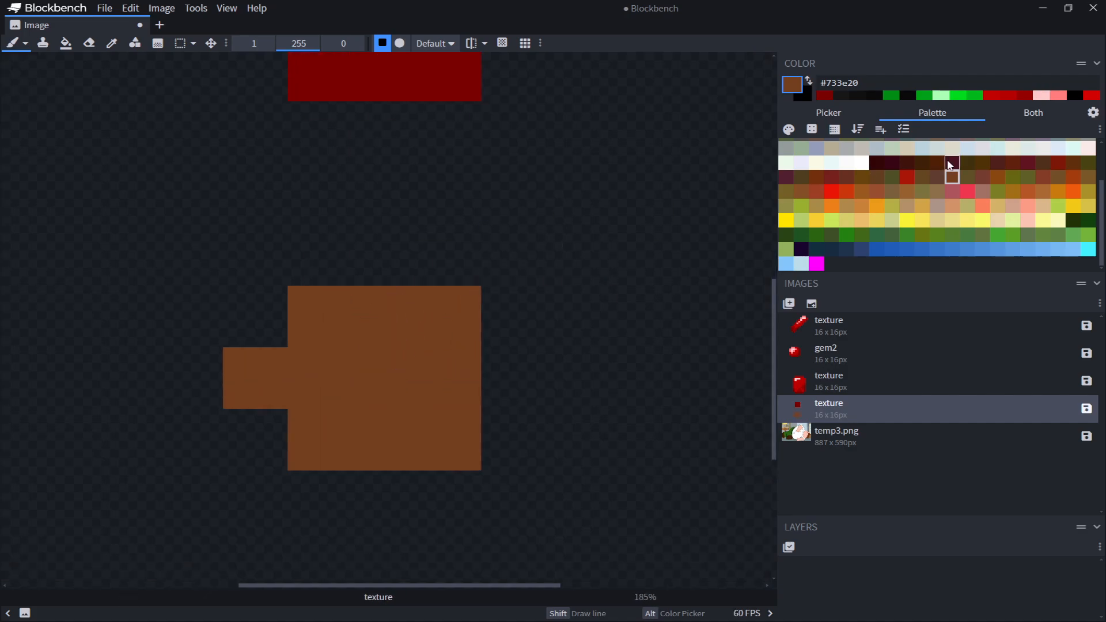
Paint neighbouring brown areas in the shades #732f0d and #894710 on the same texture
{"action": "left_click", "coordinate": [816, 176]}
{"action": "mouse_move", "coordinate": [501, 365]}
{"action": "left_mouse_down"}
{"action": "mouse_move", "coordinate": [511, 465]}
{"action": "mouse_move", "coordinate": [568, 413]}
{"action": "mouse_move", "coordinate": [576, 443]}
{"action": "left_mouse_up"}
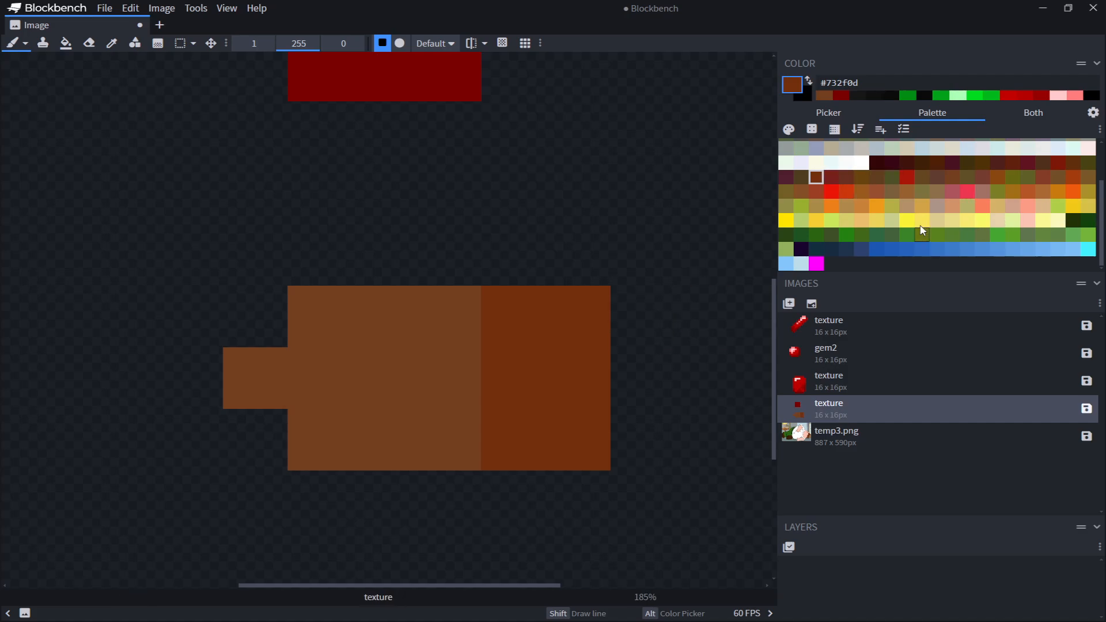
{"action": "left_click", "coordinate": [459, 351], "text": "alt"}
{"action": "left_click", "coordinate": [996, 177]}
{"action": "mouse_move", "coordinate": [256, 323]}
{"action": "left_mouse_down"}
{"action": "mouse_move", "coordinate": [259, 334]}
{"action": "mouse_move", "coordinate": [188, 323]}
{"action": "mouse_move", "coordinate": [133, 362]}
{"action": "mouse_move", "coordinate": [130, 429]}
{"action": "left_mouse_up"}
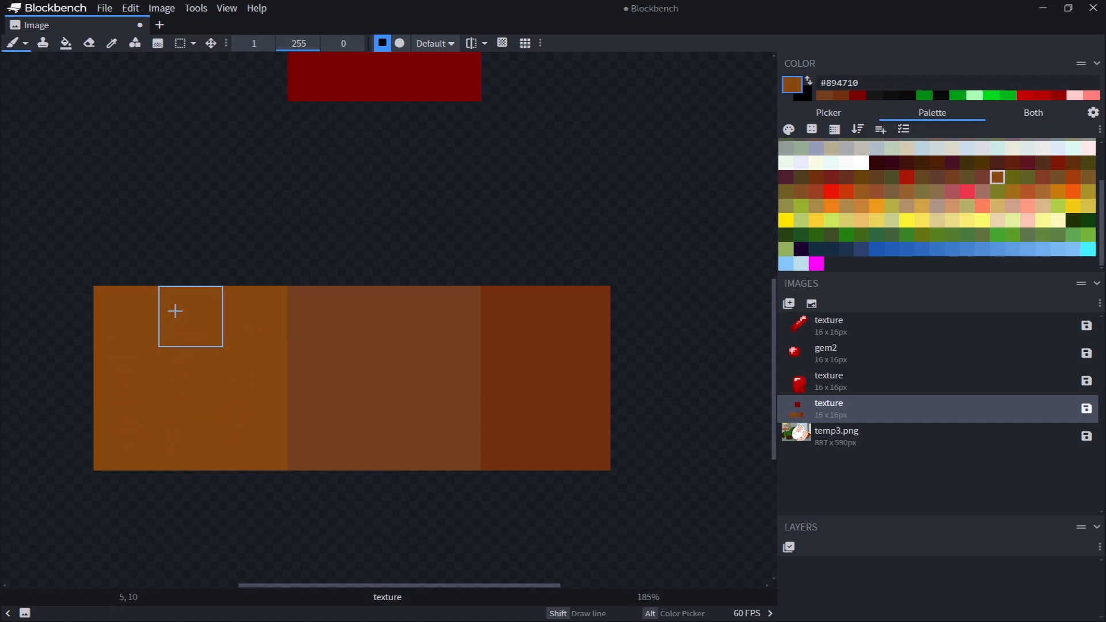
{"action": "left_click", "coordinate": [589, 320], "text": "alt"}
{"action": "left_click_drag", "start_coordinate": [629, 318], "coordinate": [627, 426]}
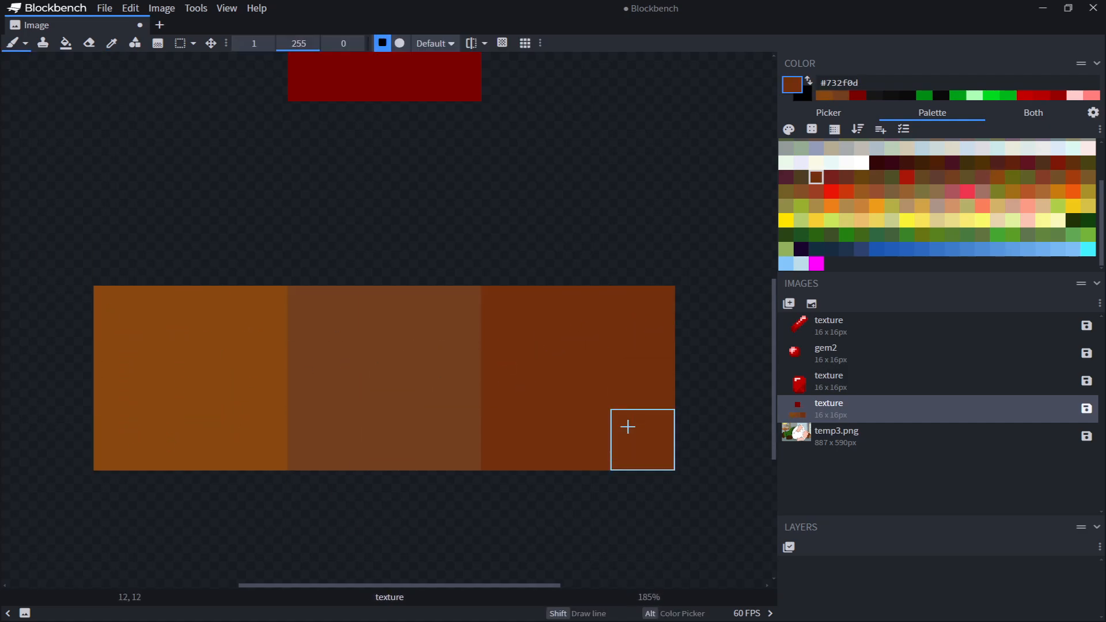
Examine the temp3.png image and then the red sword texture
{"action": "left_click", "coordinate": [787, 439]}
{"action": "scroll", "coordinate": [438, 277], "scroll_direction": "down", "scroll_amount": 5}
{"action": "middle_click_drag", "start_coordinate": [454, 175], "coordinate": [460, 346]}
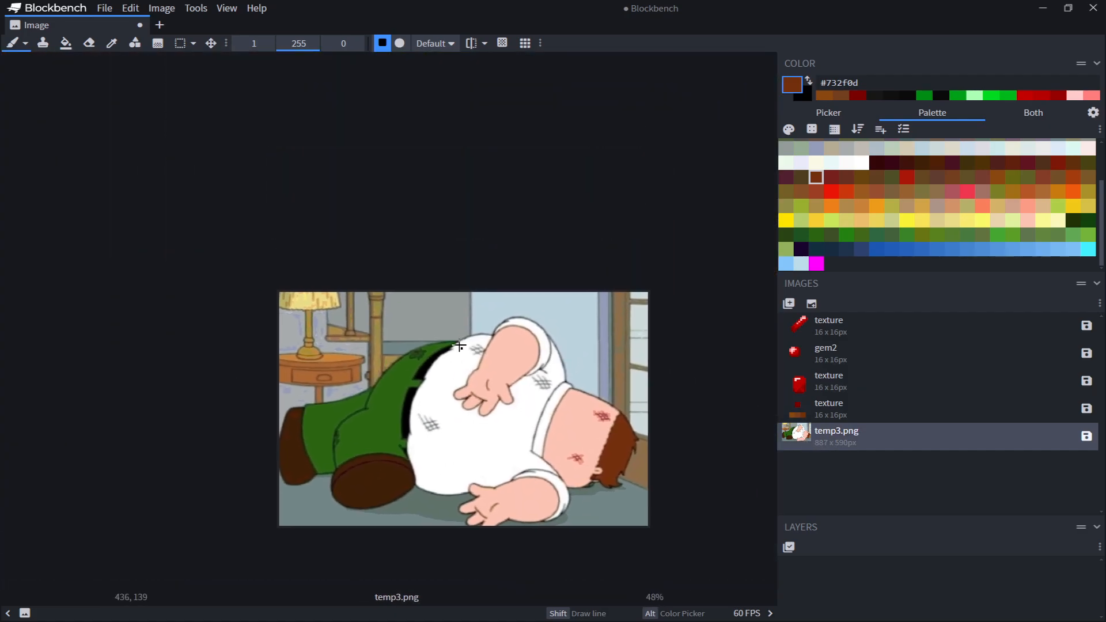
{"action": "scroll", "coordinate": [435, 383], "scroll_direction": "up", "scroll_amount": 4}
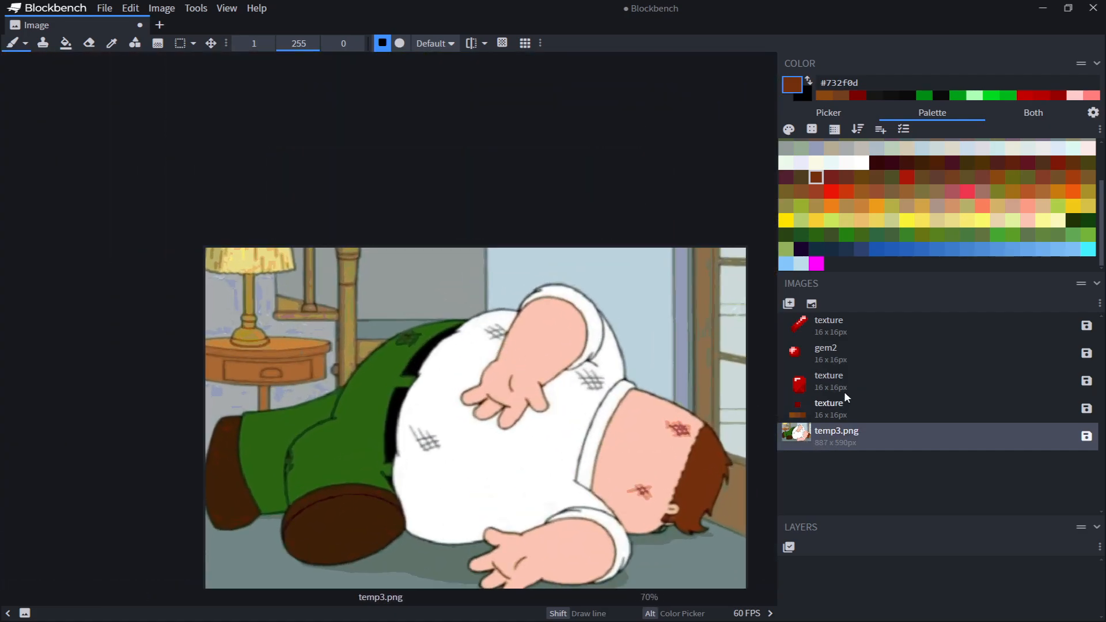
{"action": "left_click", "coordinate": [863, 321]}
{"action": "scroll", "coordinate": [556, 348], "scroll_direction": "up", "scroll_amount": 3}
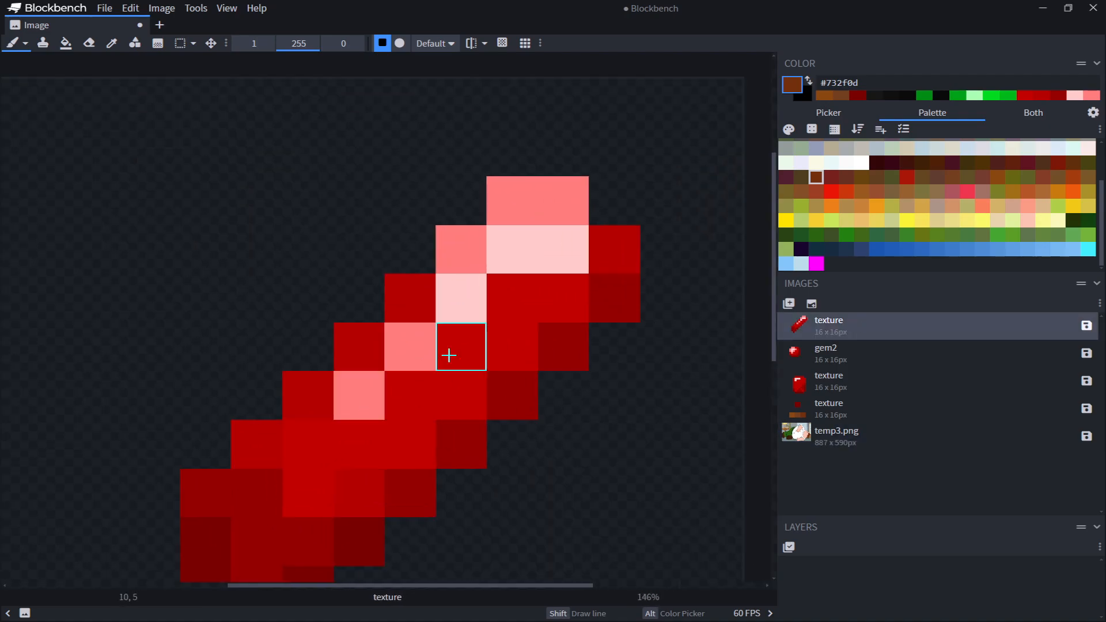
Pick a light peach color, #fdbb9b, in the color picker
{"action": "left_click", "coordinate": [818, 112]}
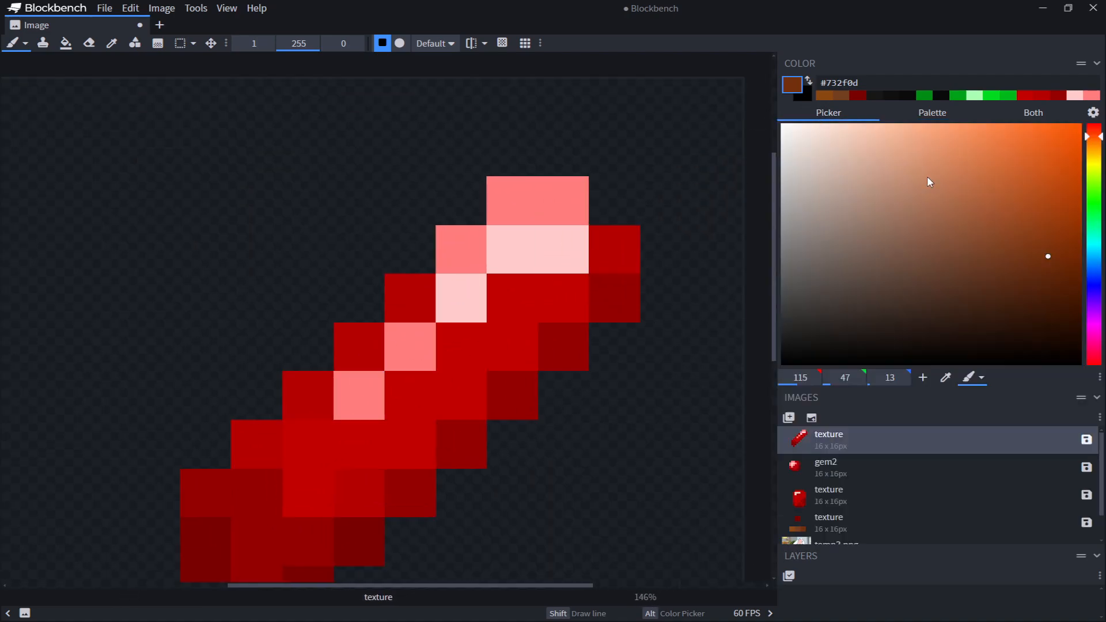
{"action": "left_click_drag", "start_coordinate": [1023, 275], "coordinate": [899, 130]}
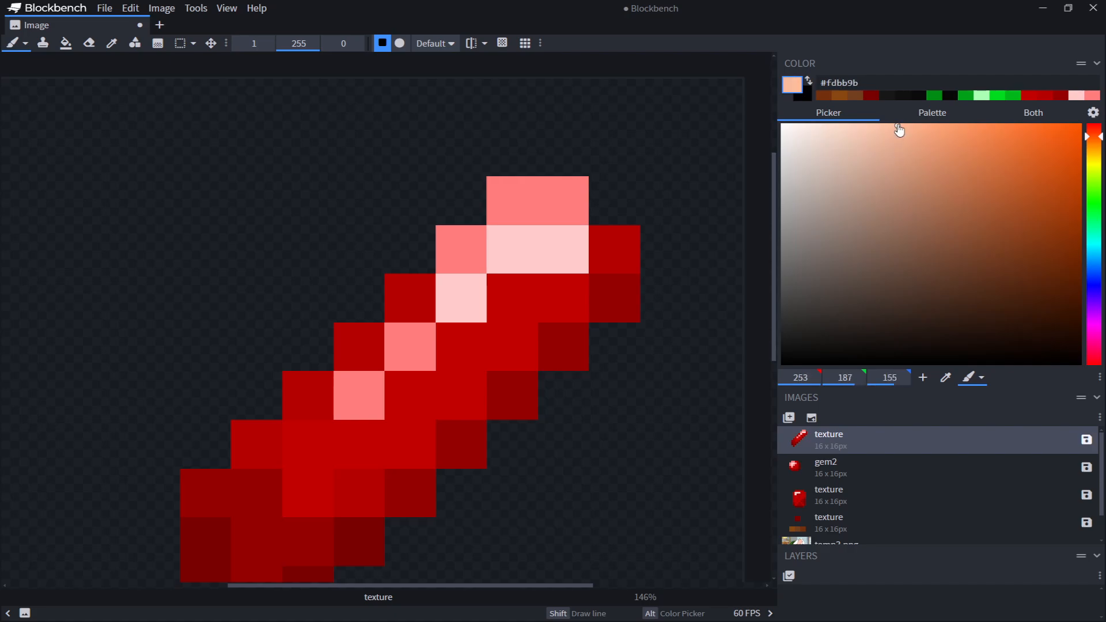
{"action": "scroll", "coordinate": [837, 482], "scroll_direction": "down", "scroll_amount": 1}
Delete the temp3.png image and reopen the red sword texture
{"action": "left_click", "coordinate": [812, 514]}
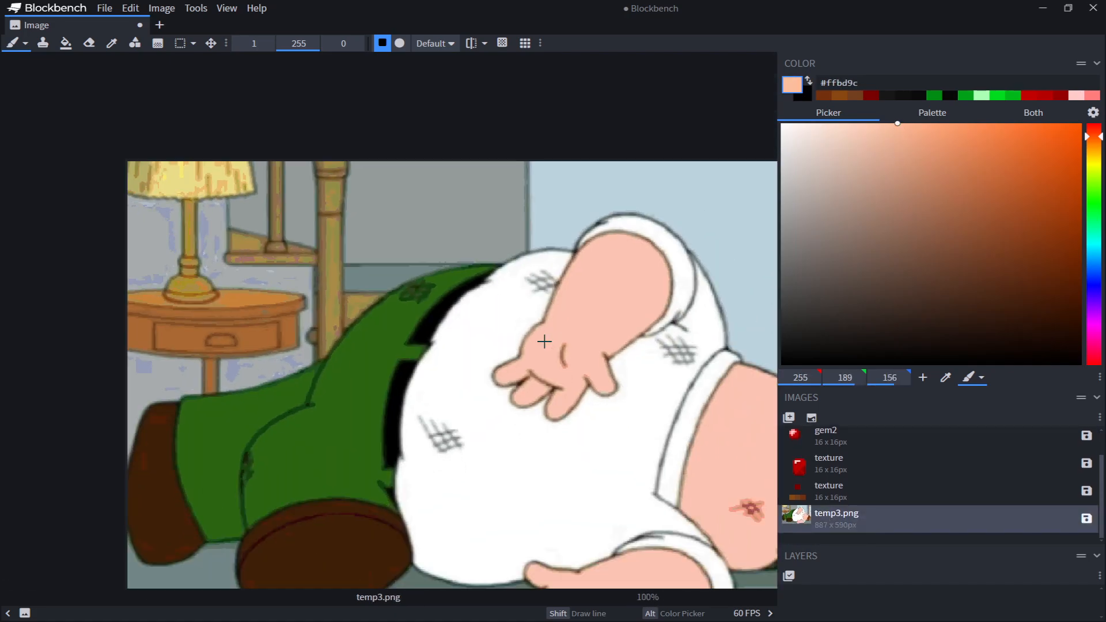
{"action": "key", "text": "Delete"}
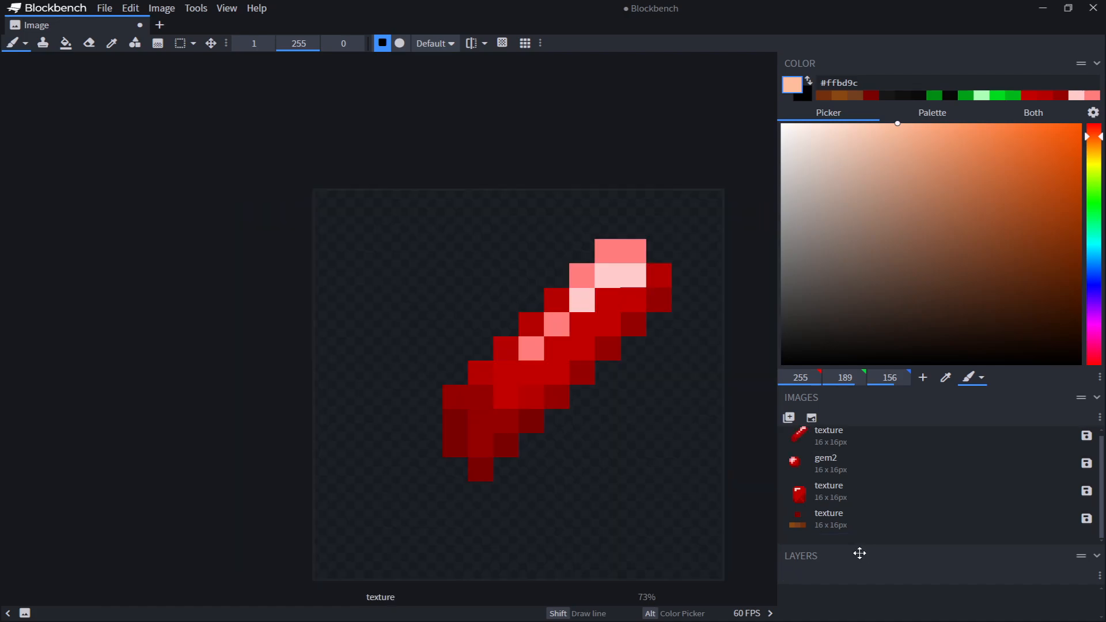
{"action": "left_click", "coordinate": [827, 521]}
{"action": "left_click", "coordinate": [824, 472]}
{"action": "left_click", "coordinate": [829, 441]}
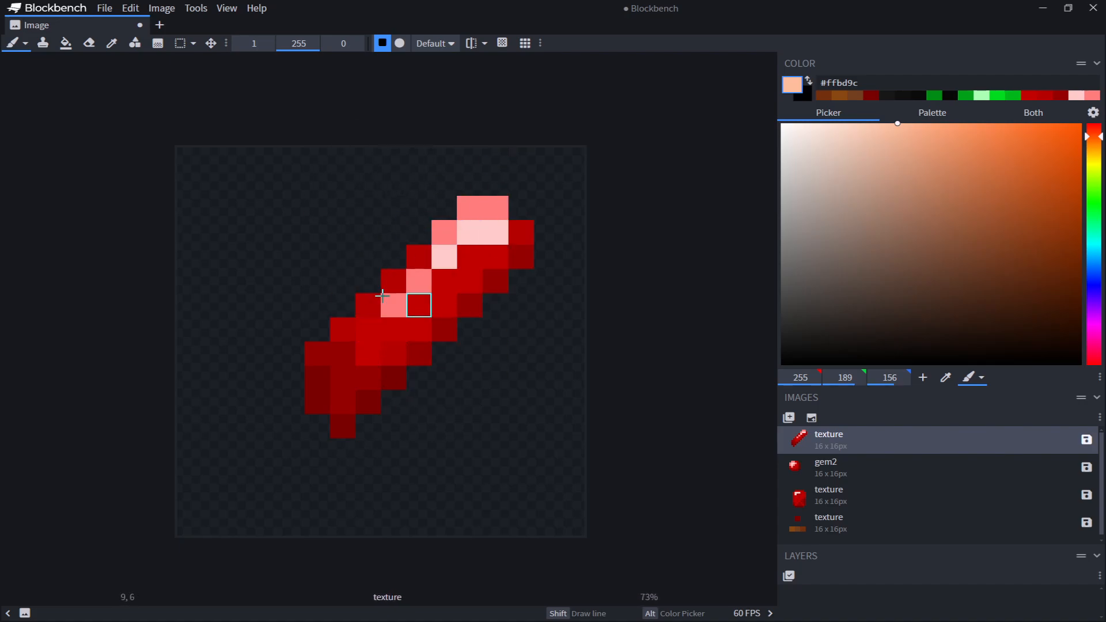
{"action": "middle_click_drag", "start_coordinate": [607, 193], "coordinate": [651, 206]}
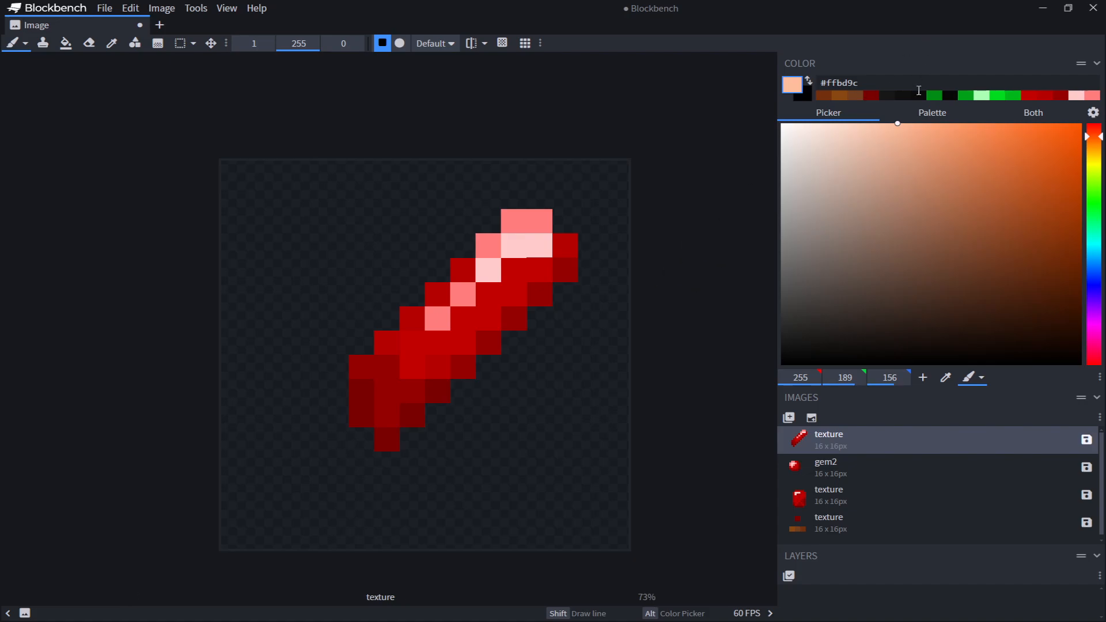
{"action": "left_click", "coordinate": [922, 118]}
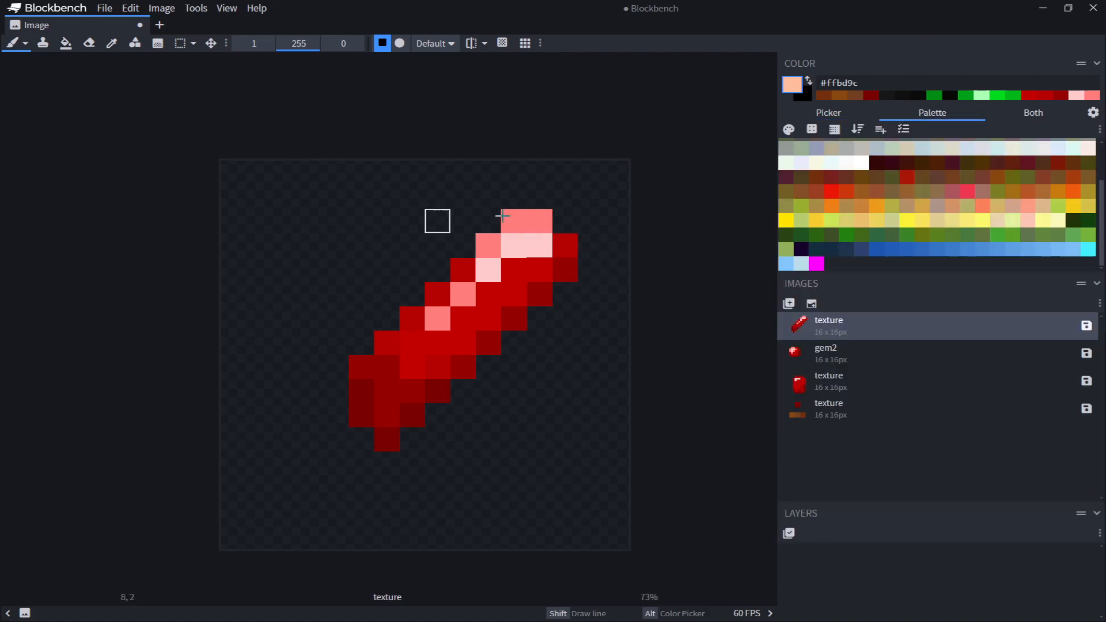
{"action": "middle_click_drag", "start_coordinate": [309, 173], "coordinate": [241, 191]}
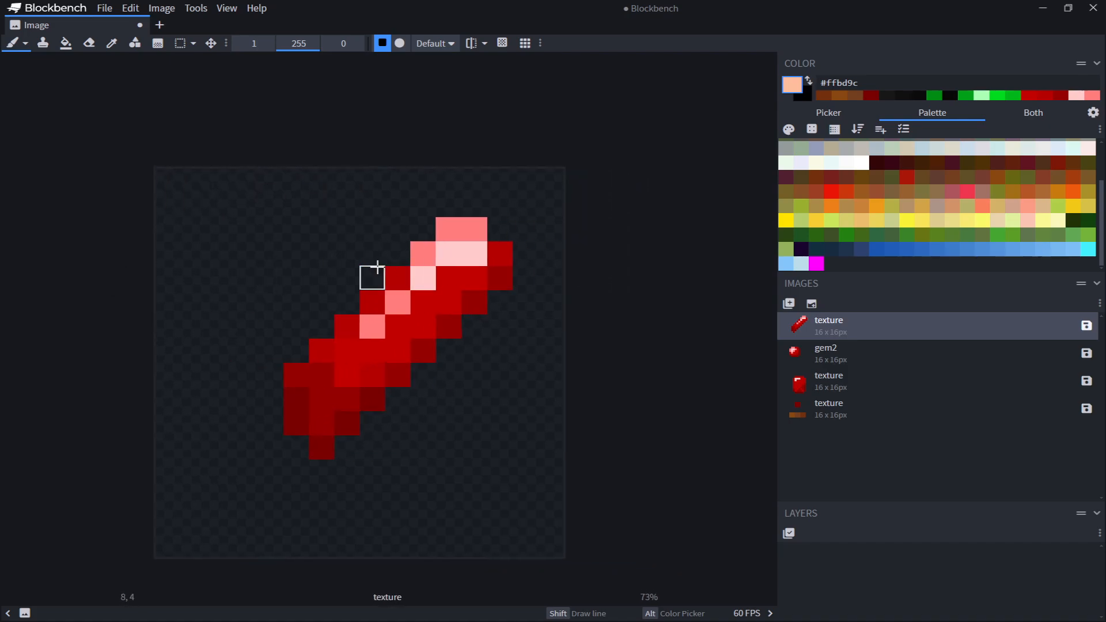